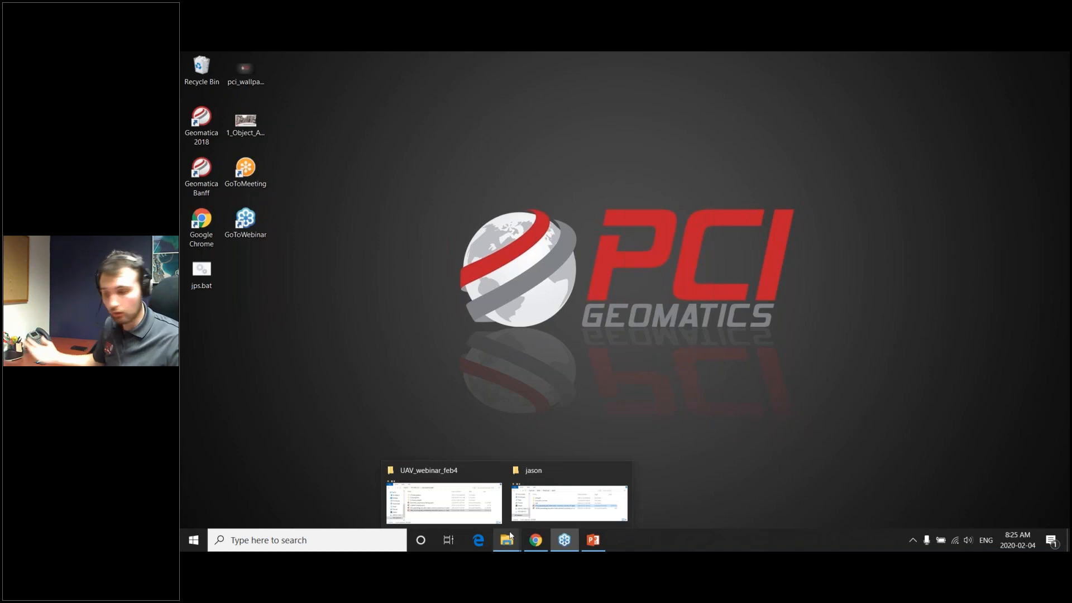
# Look through the source photos in the JPEG_images folder of 1_Subset_process, inside UAV_webinar_feb4.
pyautogui.click(449, 502)
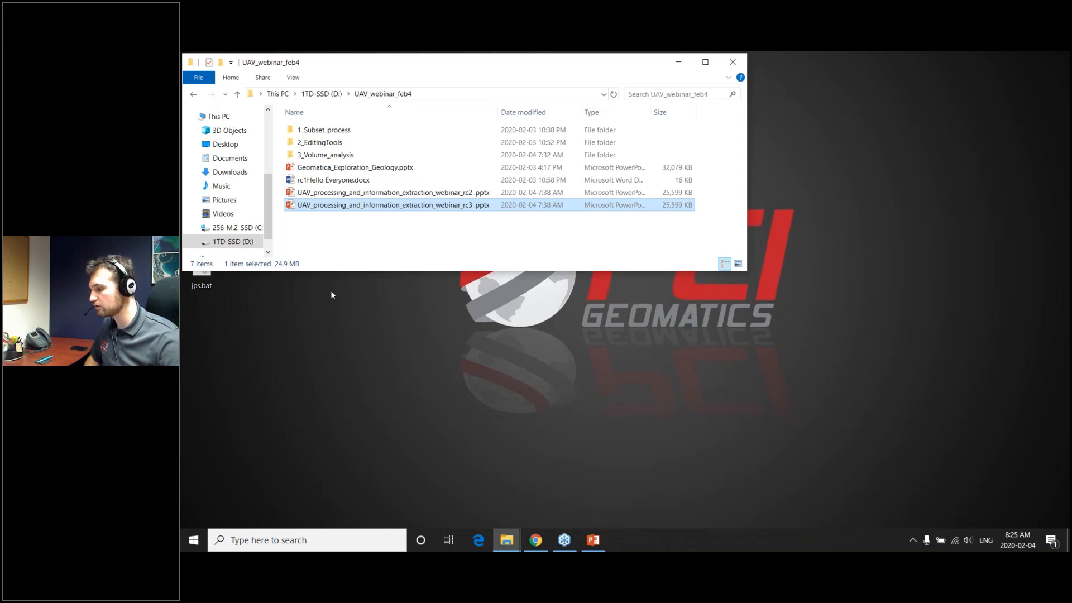
pyautogui.doubleClick(342, 130)
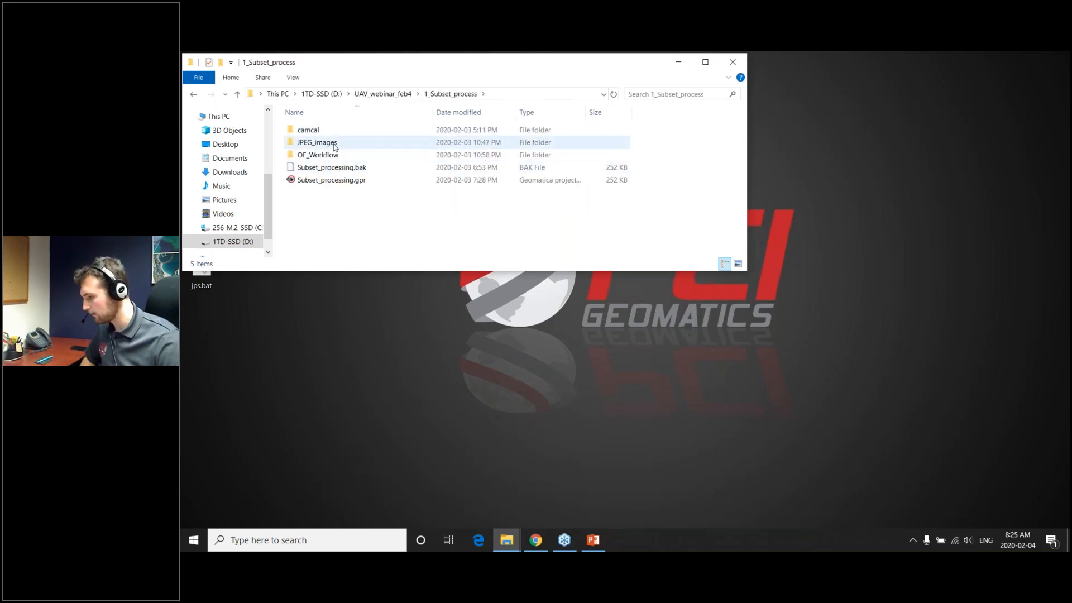
pyautogui.click(324, 146)
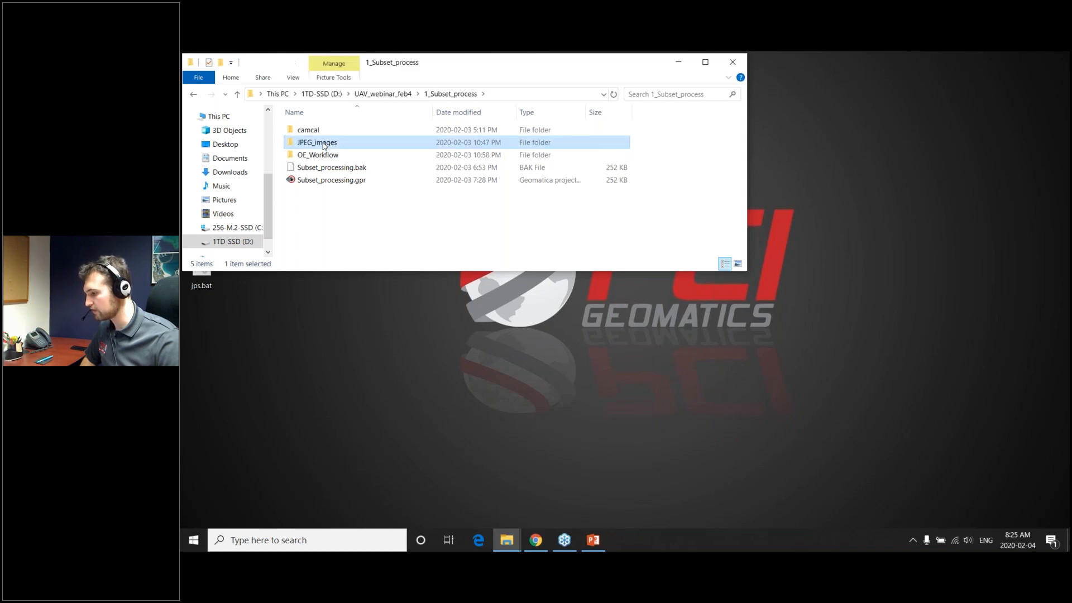
pyautogui.doubleClick(324, 144)
pyautogui.click(193, 94)
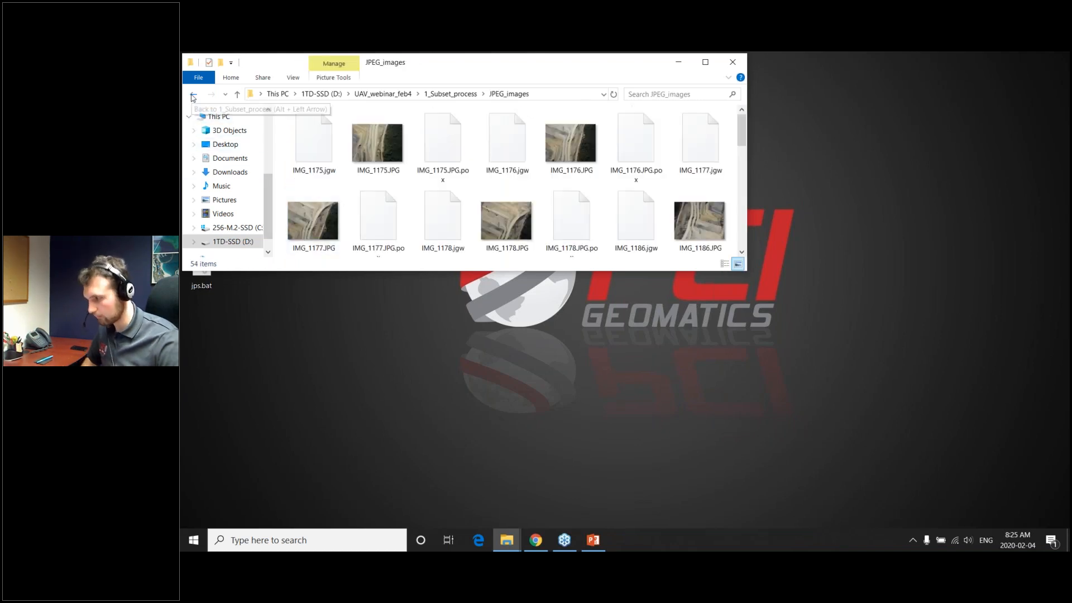
# Launch OrthoEngine Banff and start a new project.
pyautogui.click(309, 545)
pyautogui.write('or')
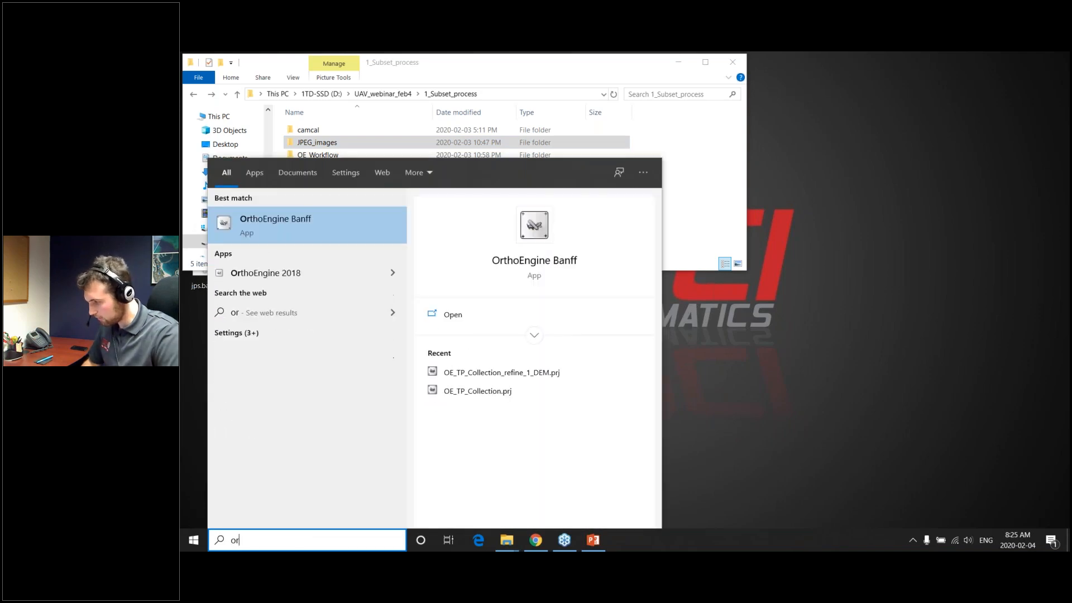
pyautogui.press('Return')
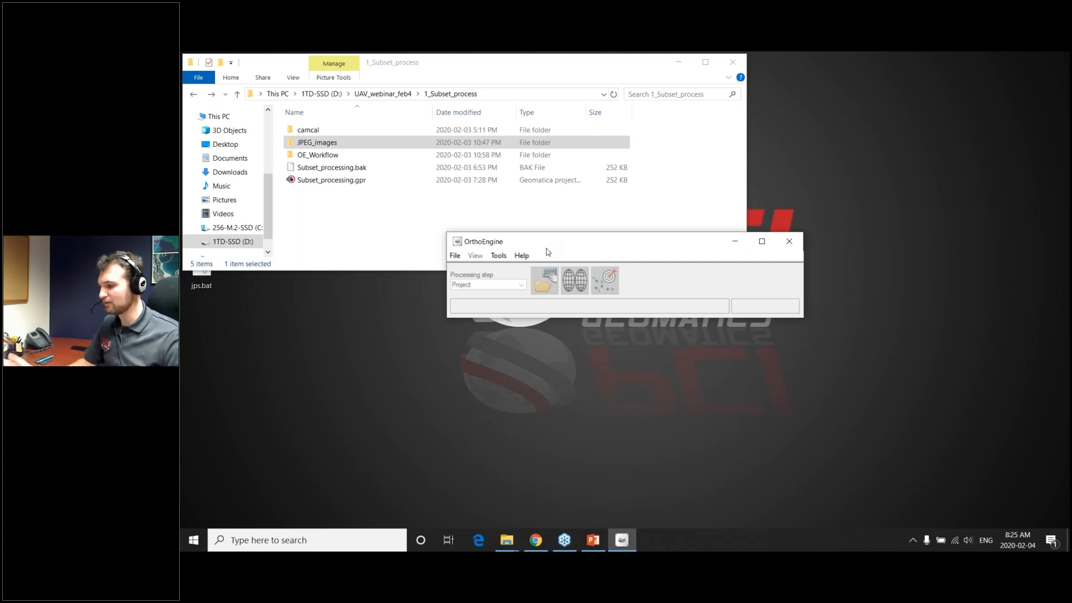
pyautogui.click(454, 256)
pyautogui.click(469, 270)
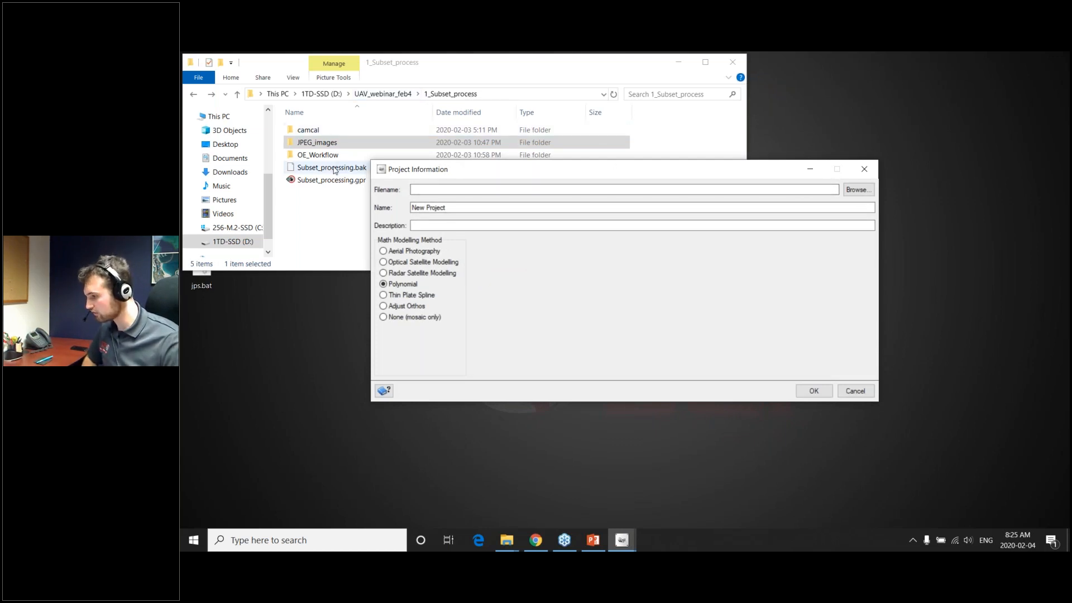
# Set the project file to Webinar_ingest, stored in the OE_Workflow folder of 1_Subset_process.
pyautogui.doubleClick(316, 155)
pyautogui.click(572, 94)
pyautogui.hotkey('ctrl', 'c')
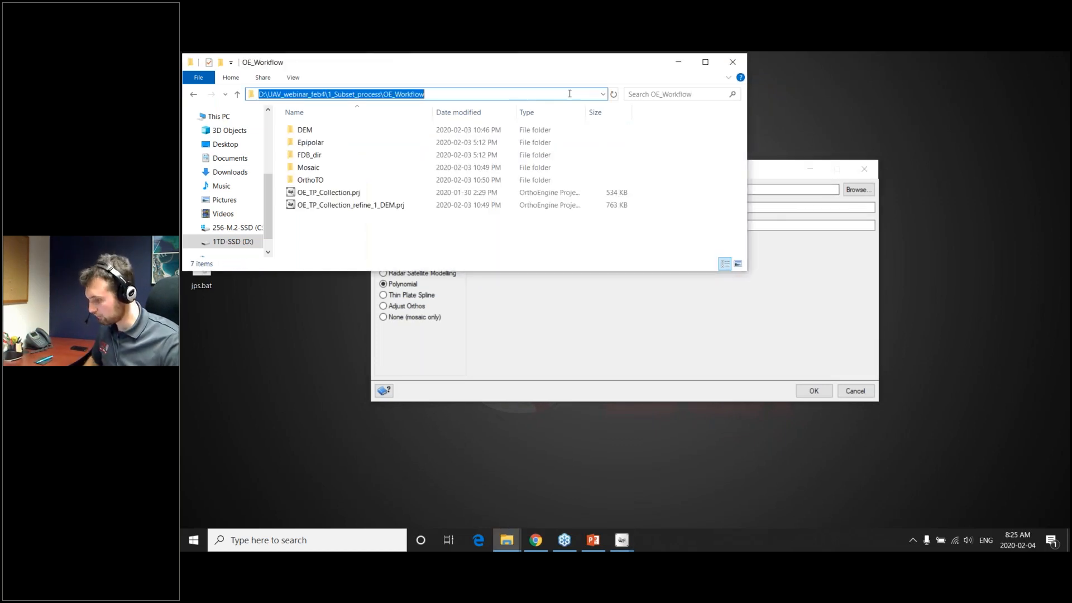
pyautogui.click(743, 280)
pyautogui.click(851, 193)
pyautogui.hotkey('ctrl', 'v')
pyautogui.press('Return')
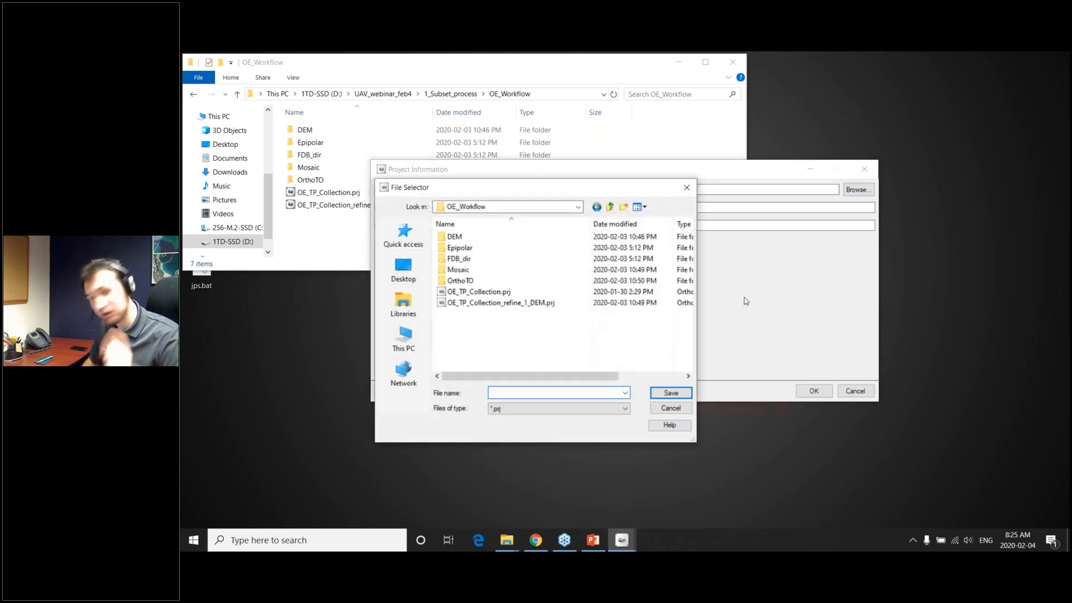
pyautogui.write('Webina')
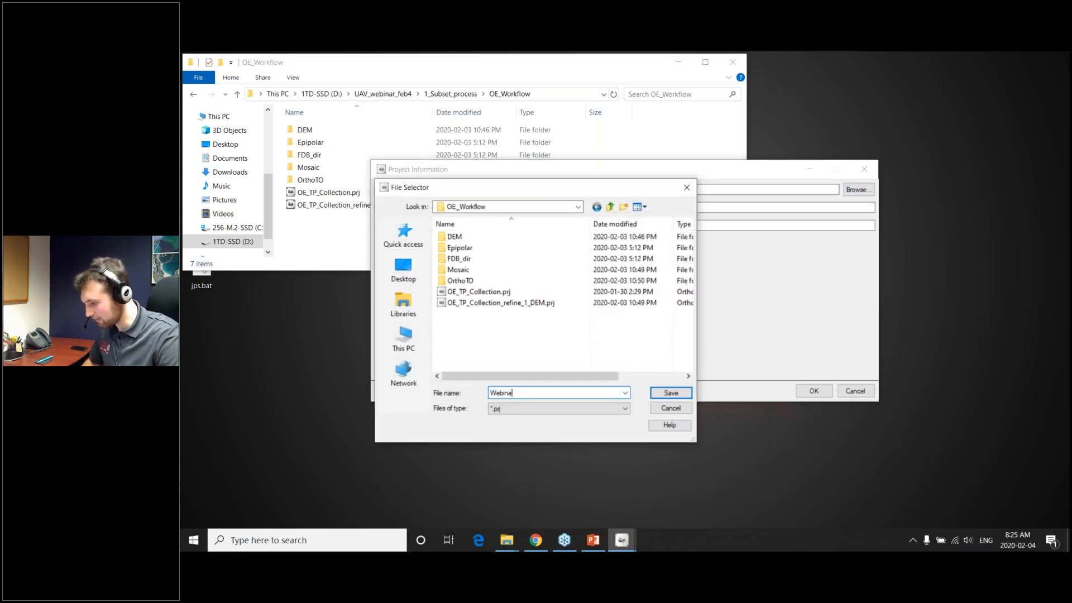
pyautogui.write('r_ingest')
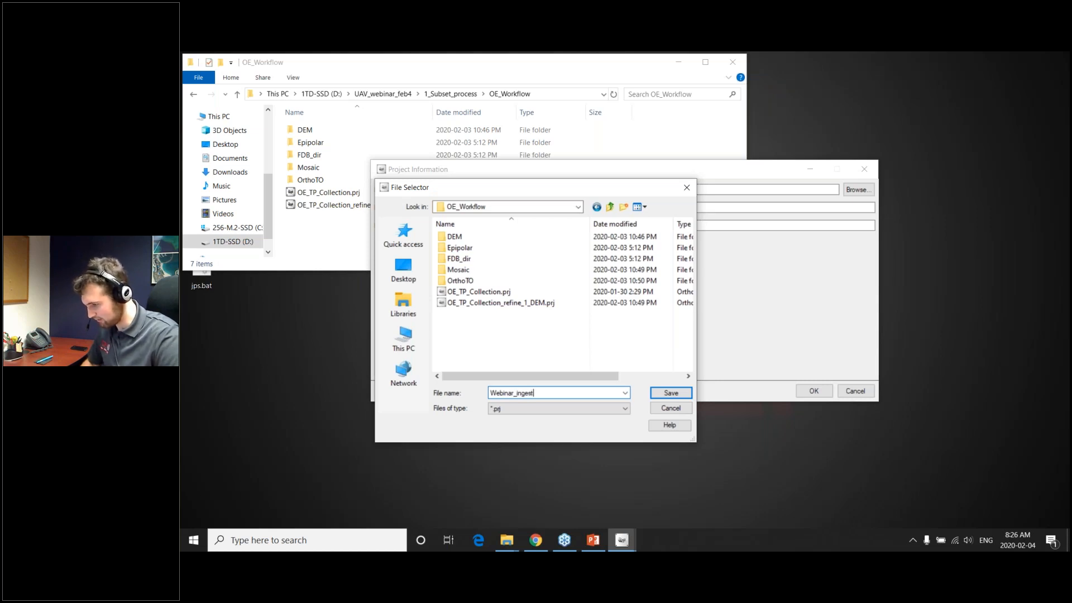
pyautogui.press('Return')
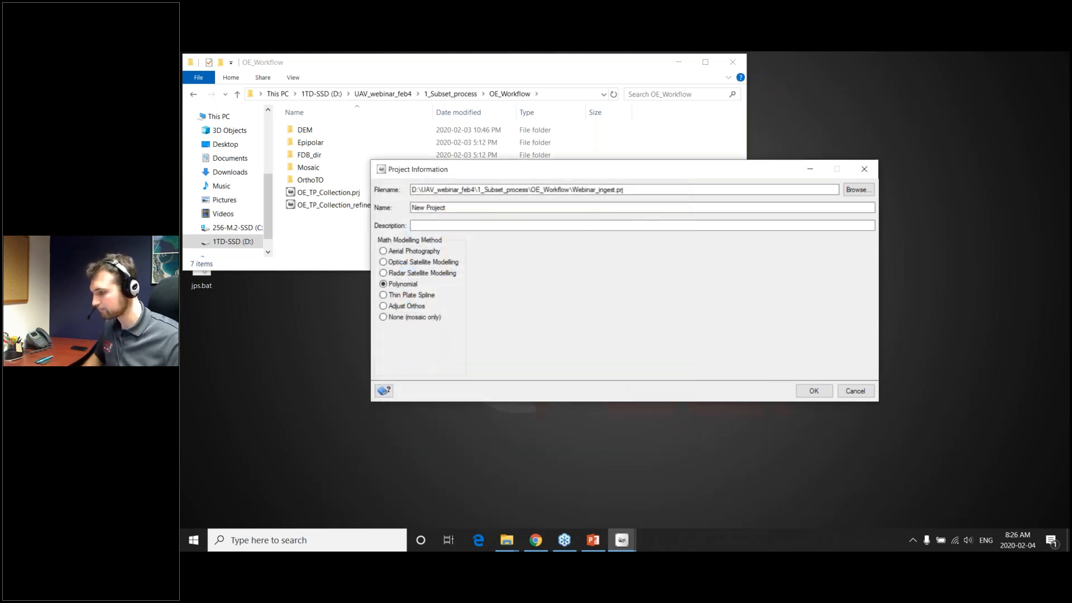
# Name the project Webinar.
pyautogui.doubleClick(552, 206)
pyautogui.press('BackSpace')
pyautogui.press('BackSpace')
pyautogui.press('BackSpace')
pyautogui.press('BackSpace')
pyautogui.press('BackSpace')
pyautogui.write('Webinar')
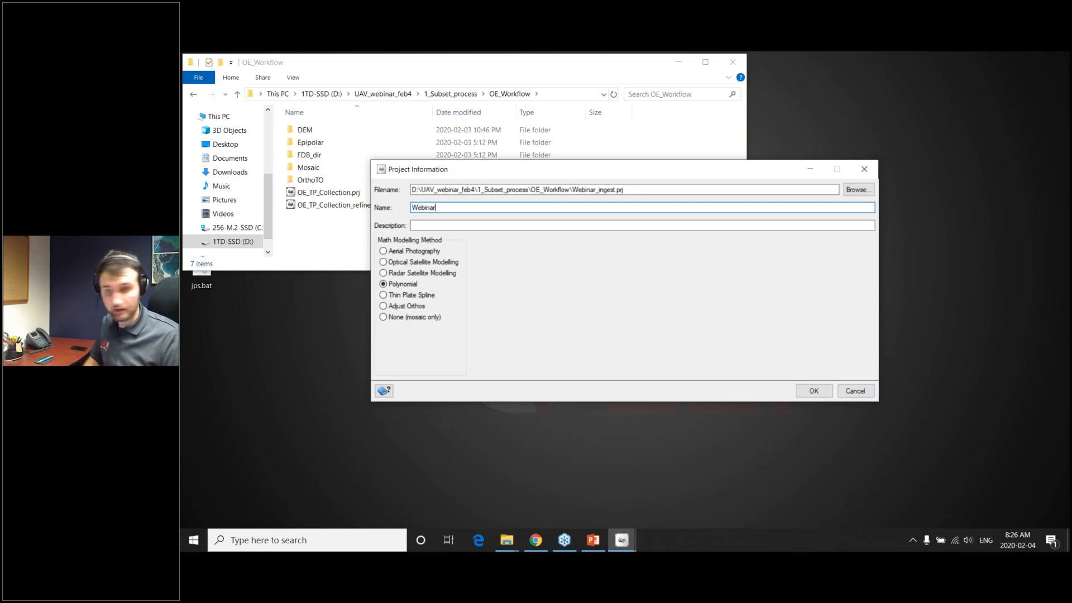
# Create the project with Aerial Photography as the math modelling method and skip the projection setup.
pyautogui.click(434, 253)
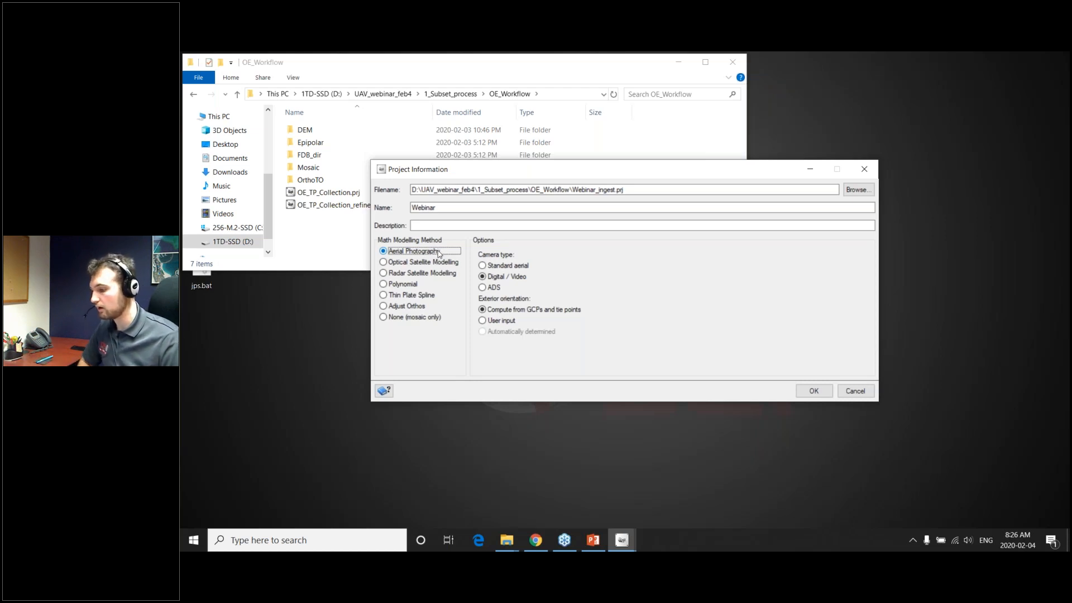
pyautogui.click(813, 391)
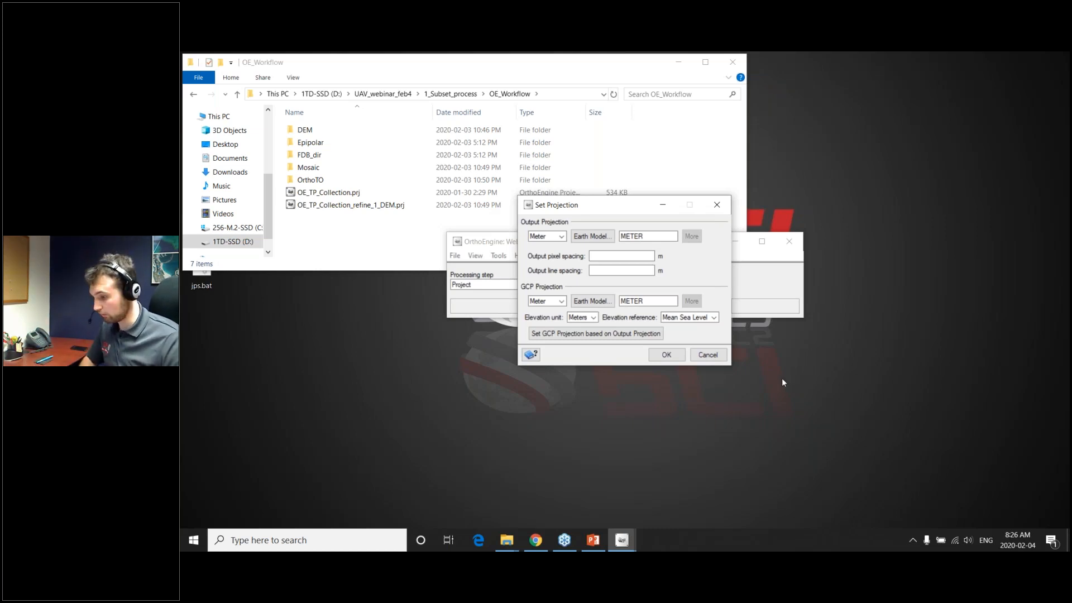
pyautogui.click(724, 357)
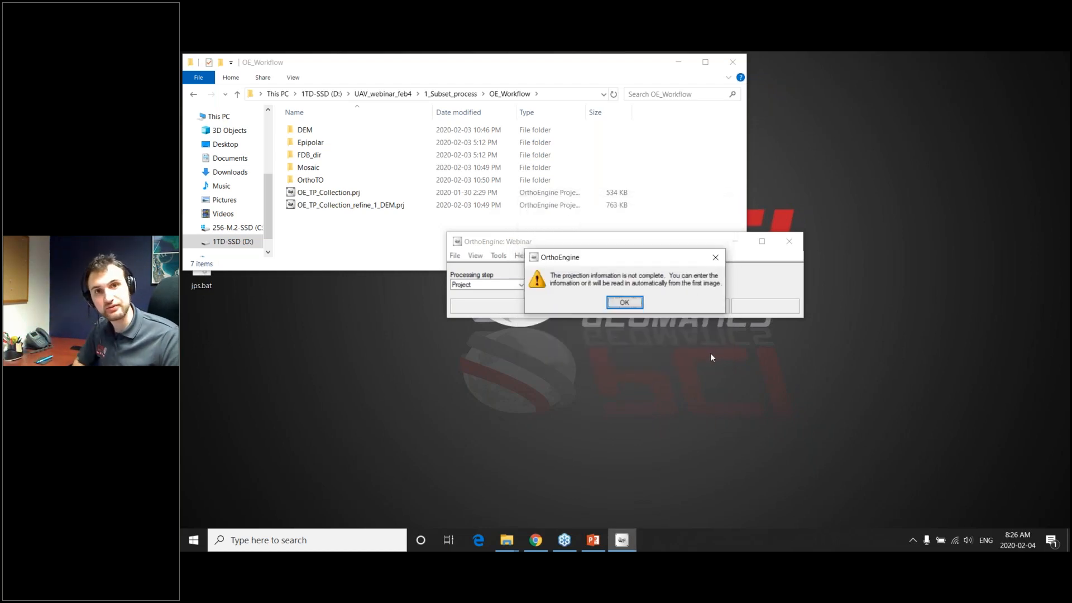
pyautogui.click(633, 304)
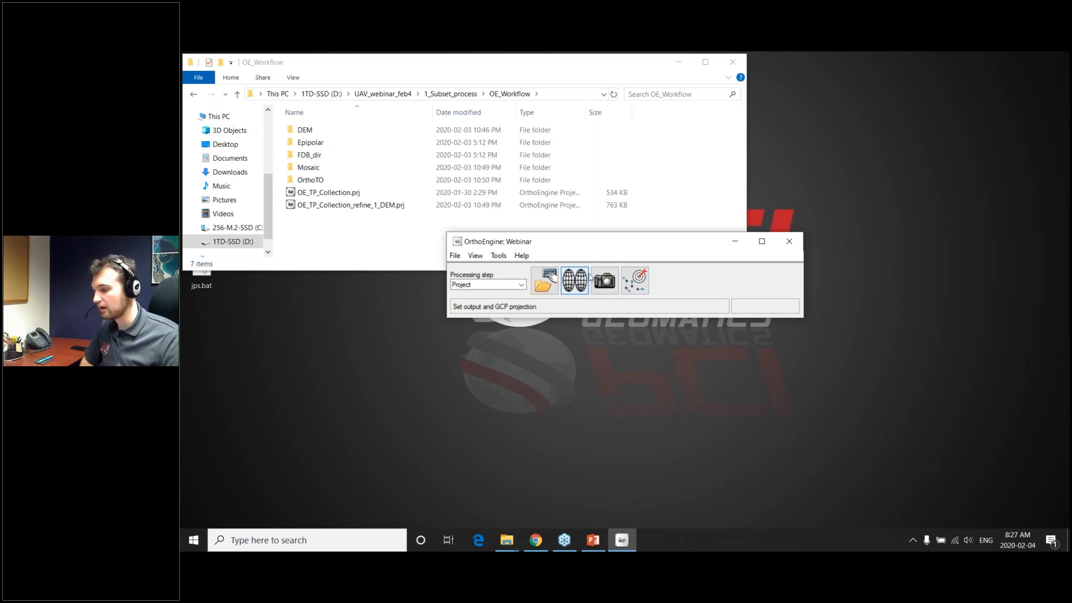
# Open the project's digital/video camera calibration information and move the dialog clear of the main OrthoEngine window.
pyautogui.click(511, 286)
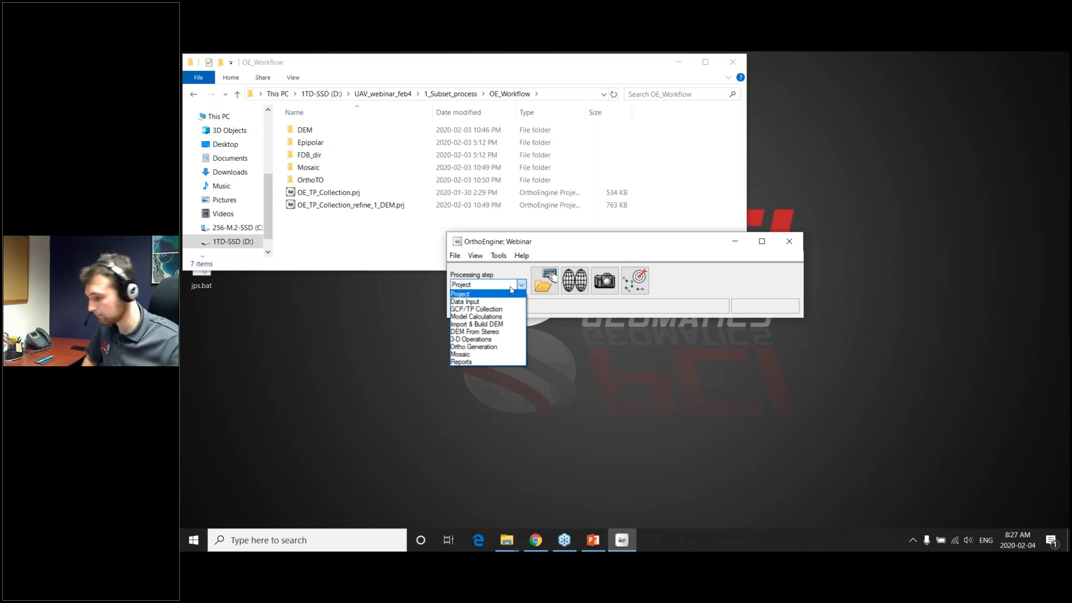
pyautogui.click(605, 280)
pyautogui.click(605, 281)
pyautogui.moveTo(581, 139); pyautogui.dragTo(320, 193)
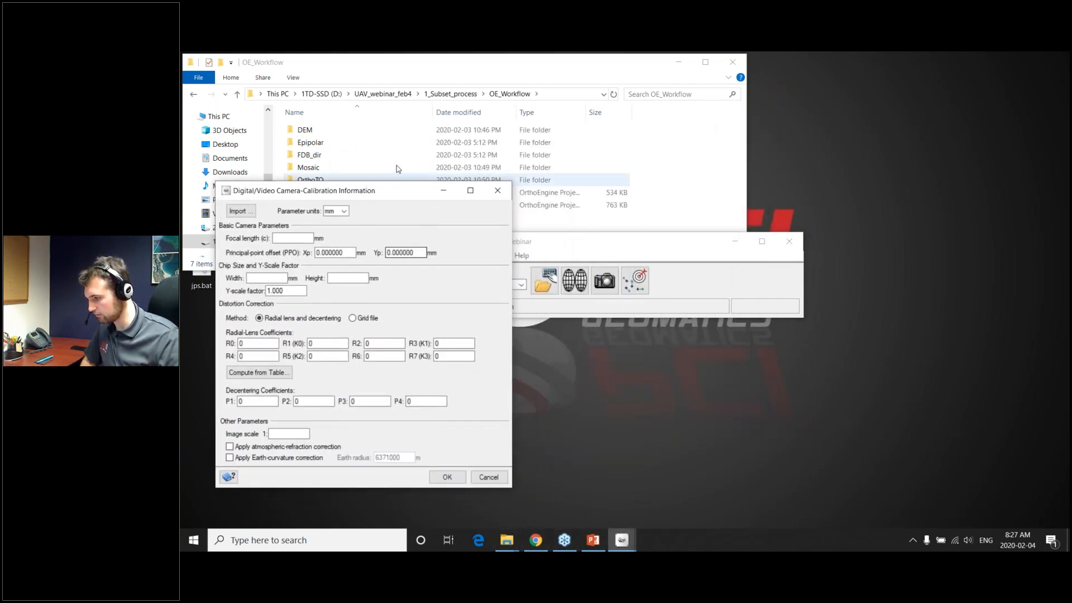
# View UAV_Quarry_Camera_Calibration_PCI.xml from the camcal folder in Notepad++ beside the camera calibration dialog.
pyautogui.click(451, 93)
pyautogui.doubleClick(360, 130)
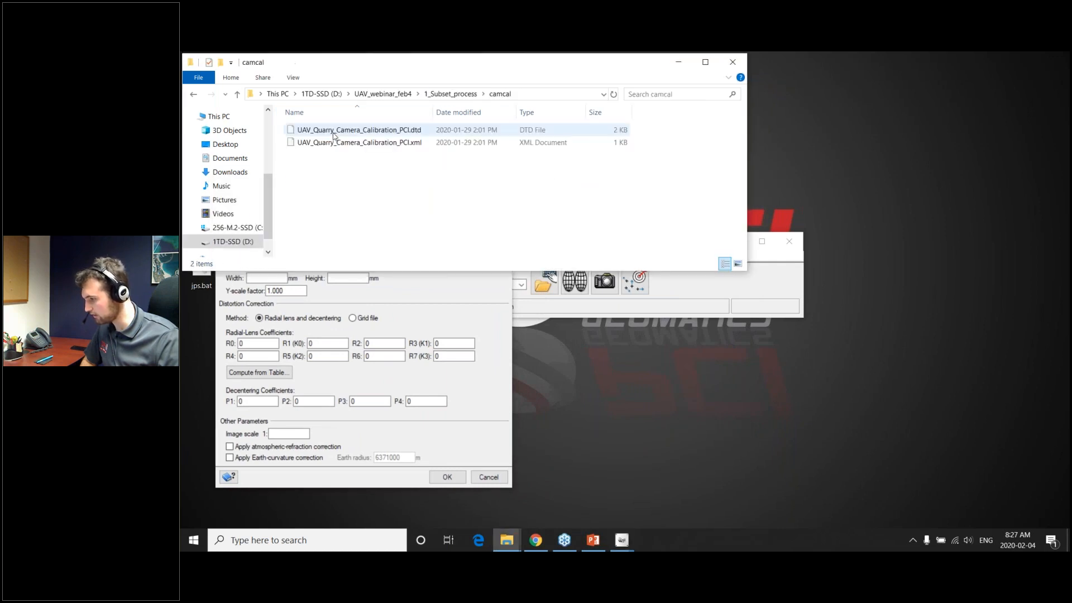
pyautogui.rightClick(335, 148)
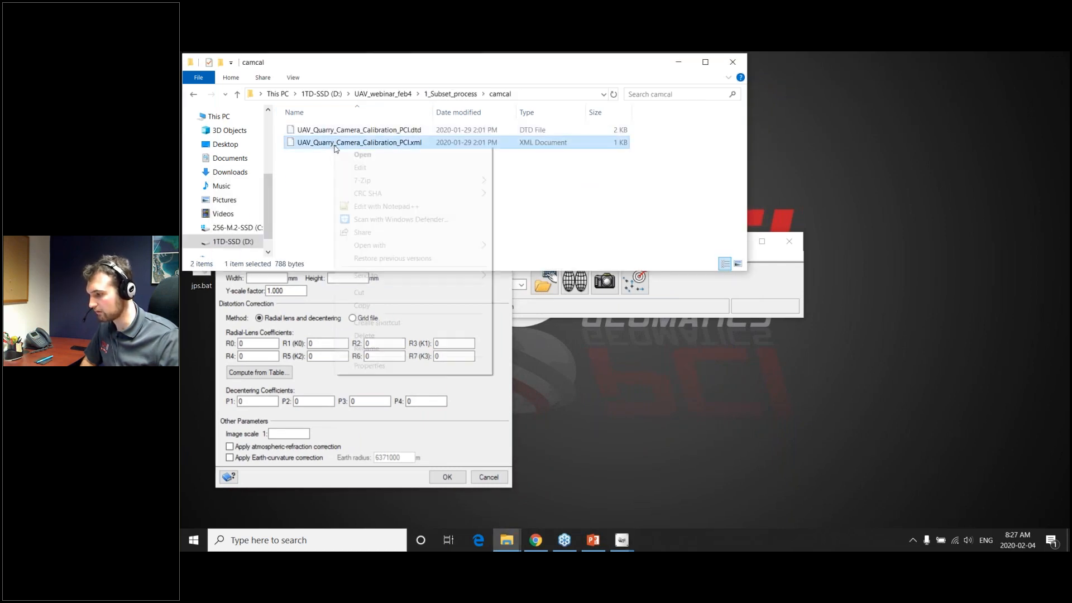
pyautogui.click(381, 207)
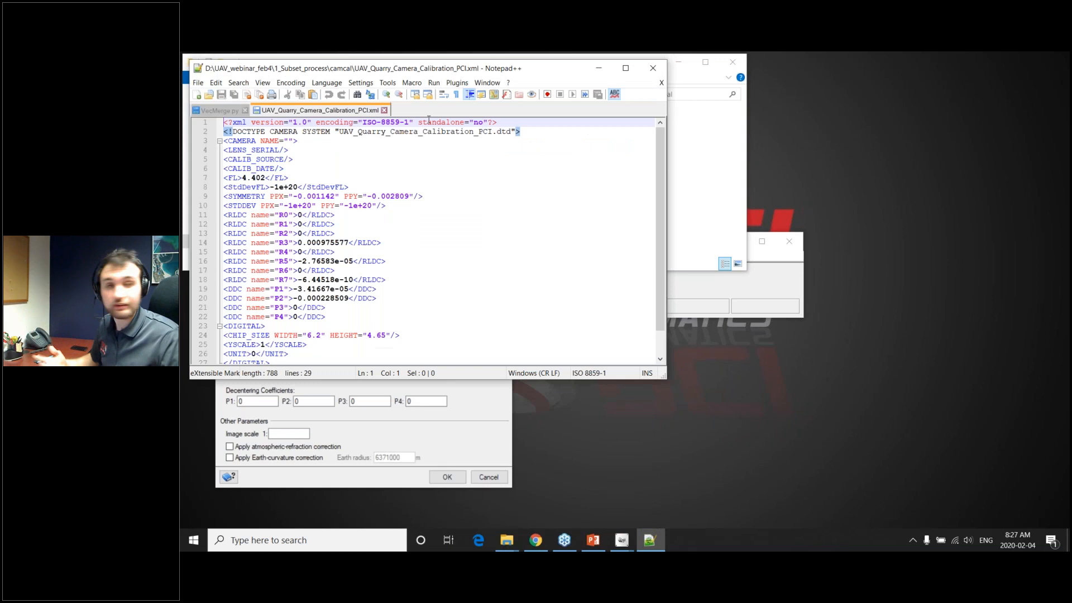
pyautogui.moveTo(511, 71); pyautogui.dragTo(881, 126)
pyautogui.click(621, 540)
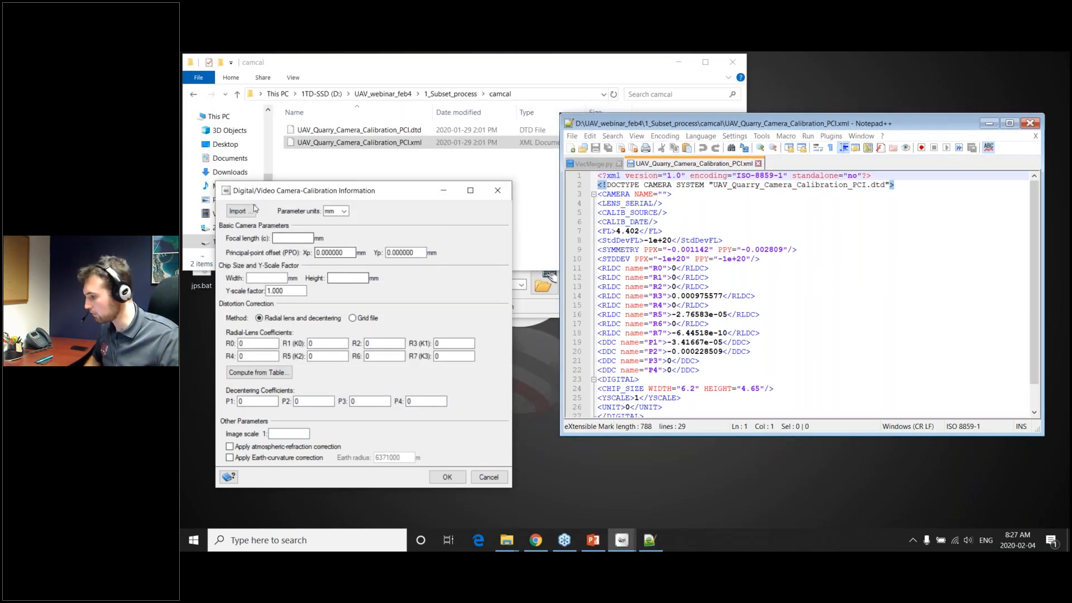
# Import the camera calibration from UAV_Quarry_Camera_Calibration_PCI.xml in the camcal folder, accept the parameters and put the Notepad++ window away.
pyautogui.click(241, 211)
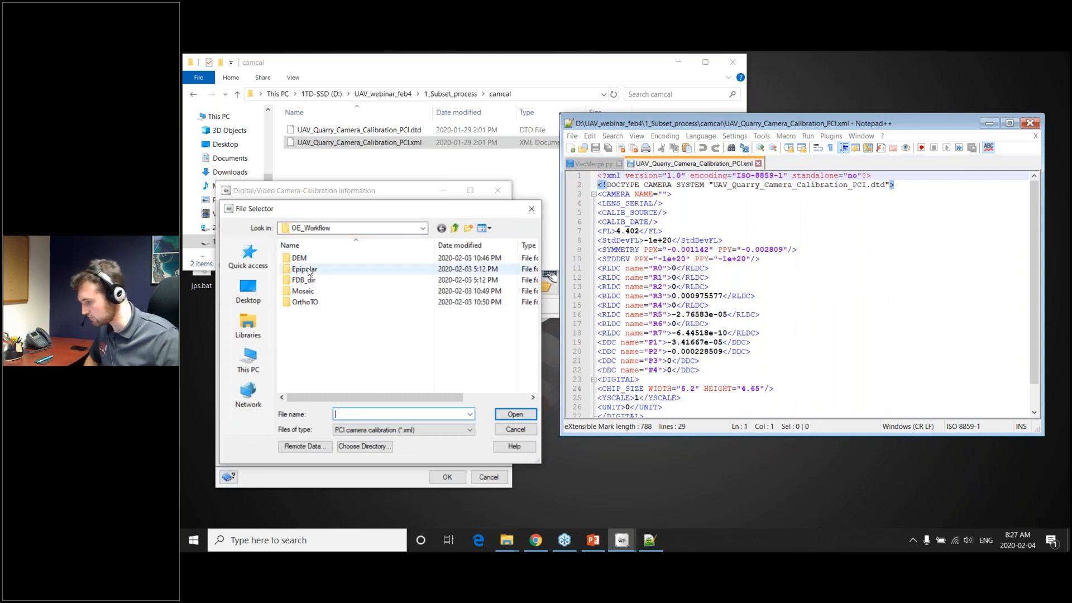
pyautogui.click(455, 229)
pyautogui.doubleClick(335, 260)
pyautogui.doubleClick(334, 265)
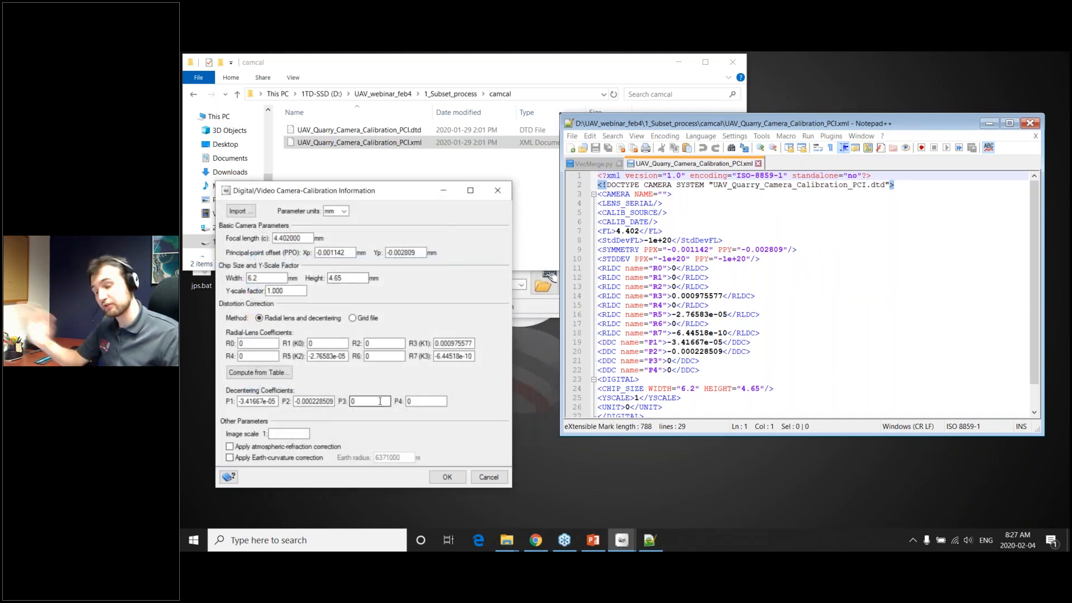
pyautogui.click(445, 478)
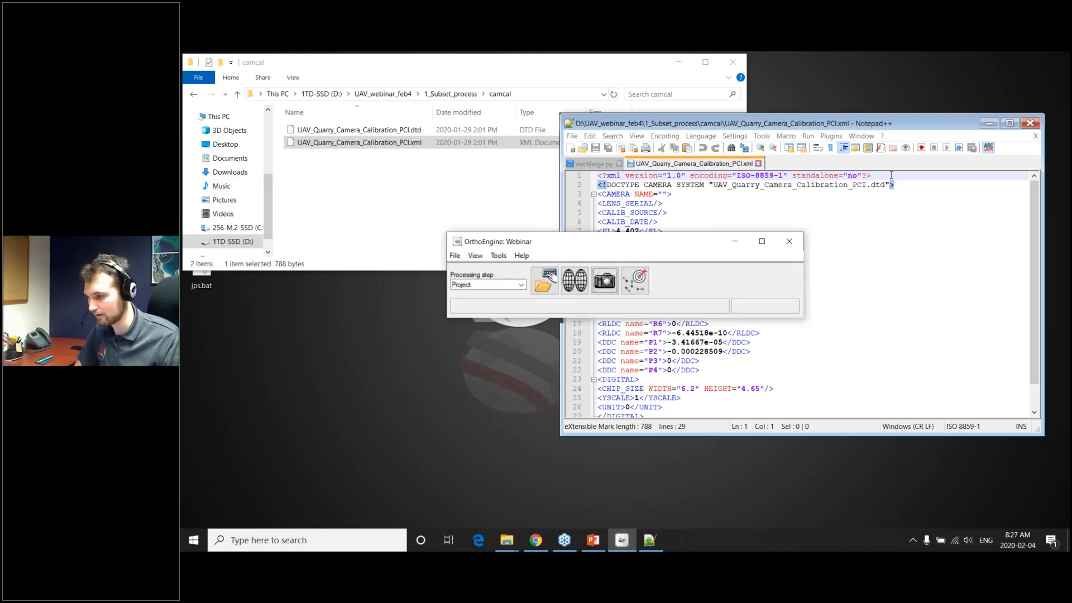
pyautogui.moveTo(965, 124); pyautogui.dragTo(664, 140)
pyautogui.click(663, 138)
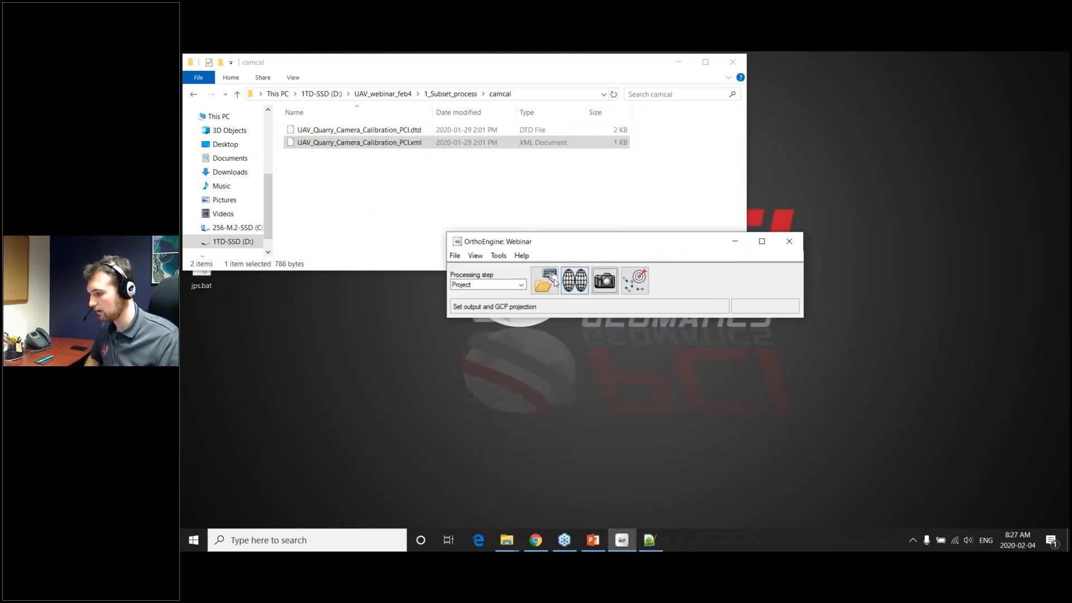
# Switch to the Data Input processing step and browse to the JPEG_images folder for adding uncorrected images.
pyautogui.click(474, 286)
pyautogui.click(492, 291)
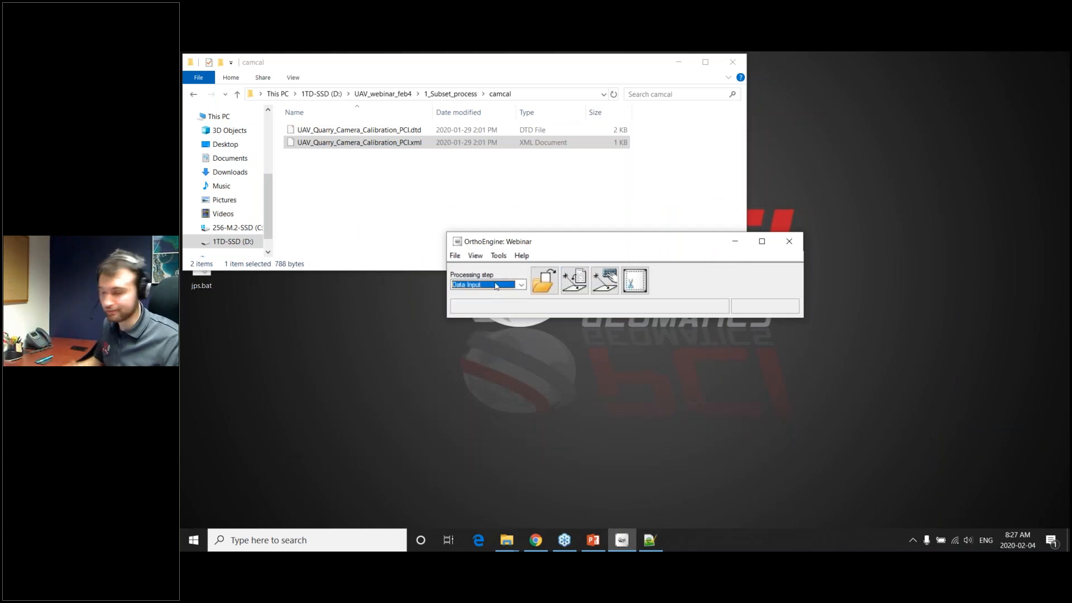
pyautogui.click(544, 282)
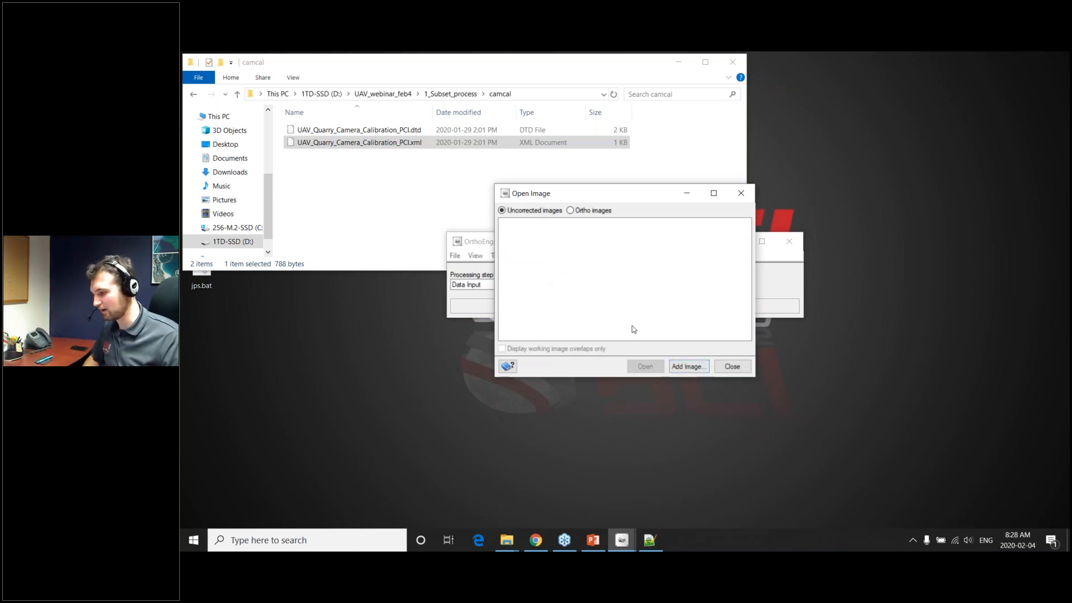
pyautogui.moveTo(611, 199); pyautogui.dragTo(790, 202)
pyautogui.click(868, 368)
pyautogui.click(913, 234)
pyautogui.doubleClick(821, 275)
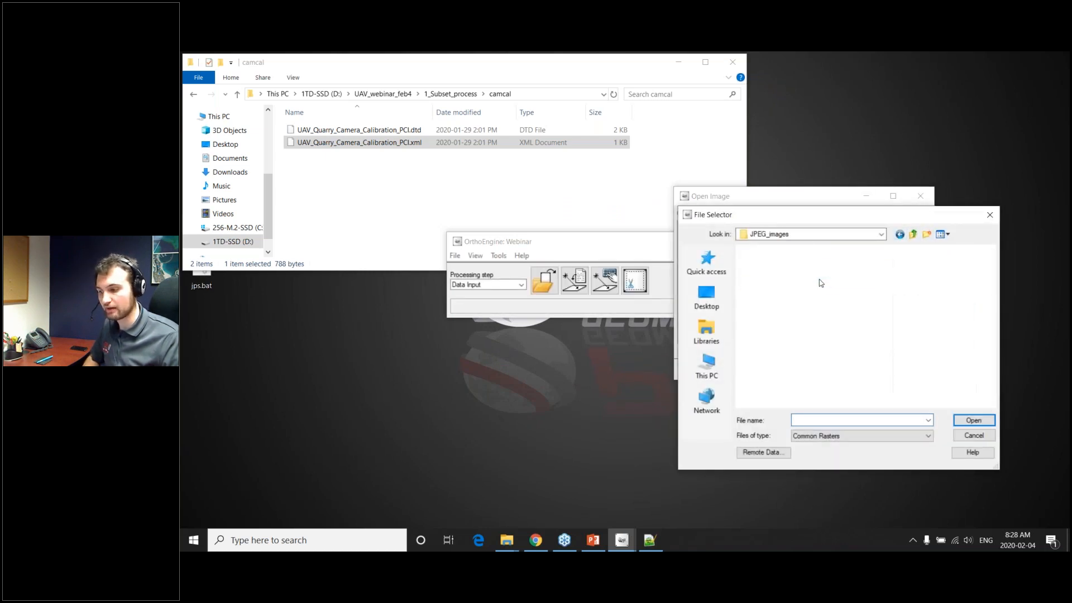
# Add all images in the JPEG_images folder to the project without importing them into PIX format.
pyautogui.click(771, 280)
pyautogui.hotkey('ctrl', 'a')
pyautogui.press('Return')
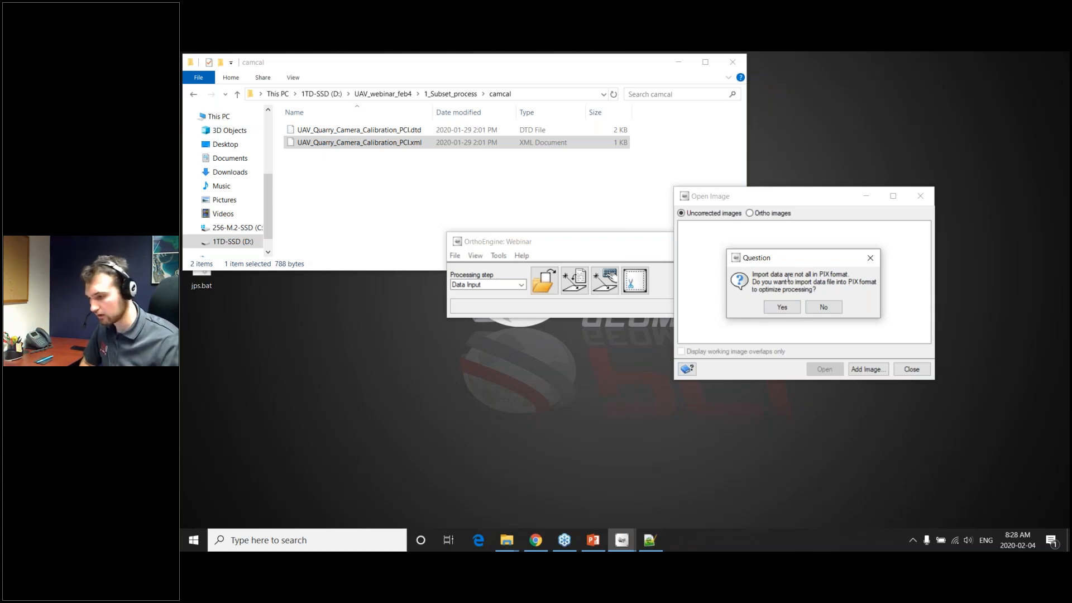
pyautogui.click(824, 308)
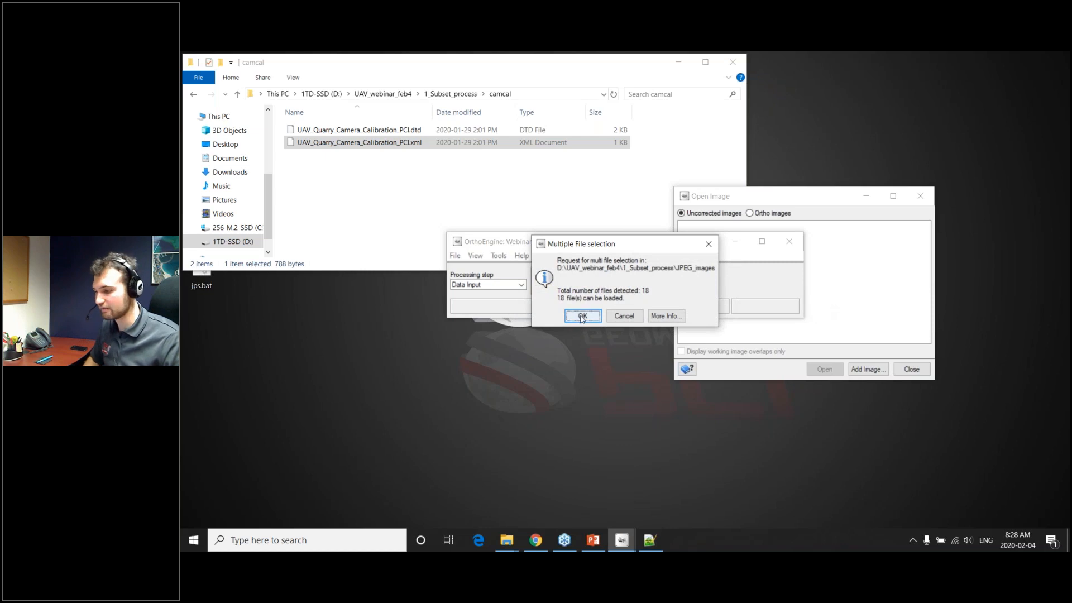
pyautogui.click(581, 316)
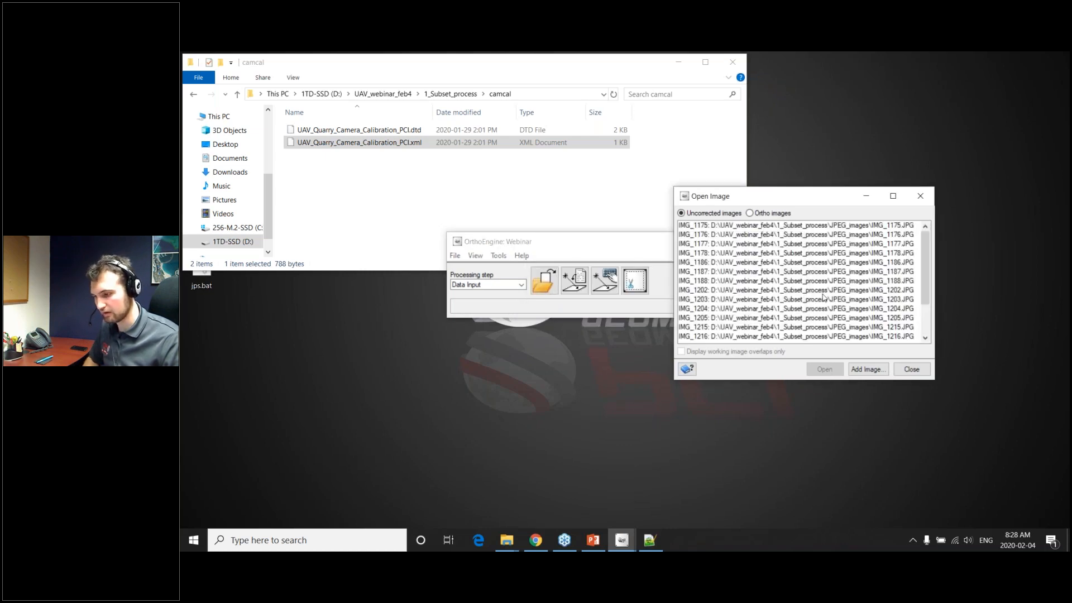
pyautogui.click(922, 197)
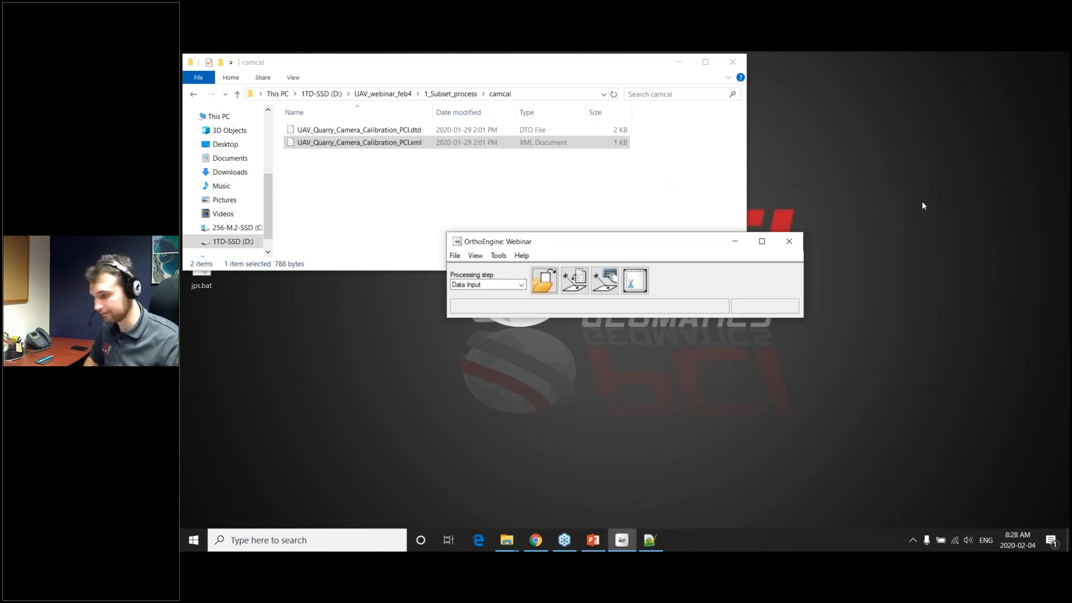
# Inspect the exterior orientation table, including the X, Y, Z and Omega columns, and leave it without edits.
pyautogui.click(612, 285)
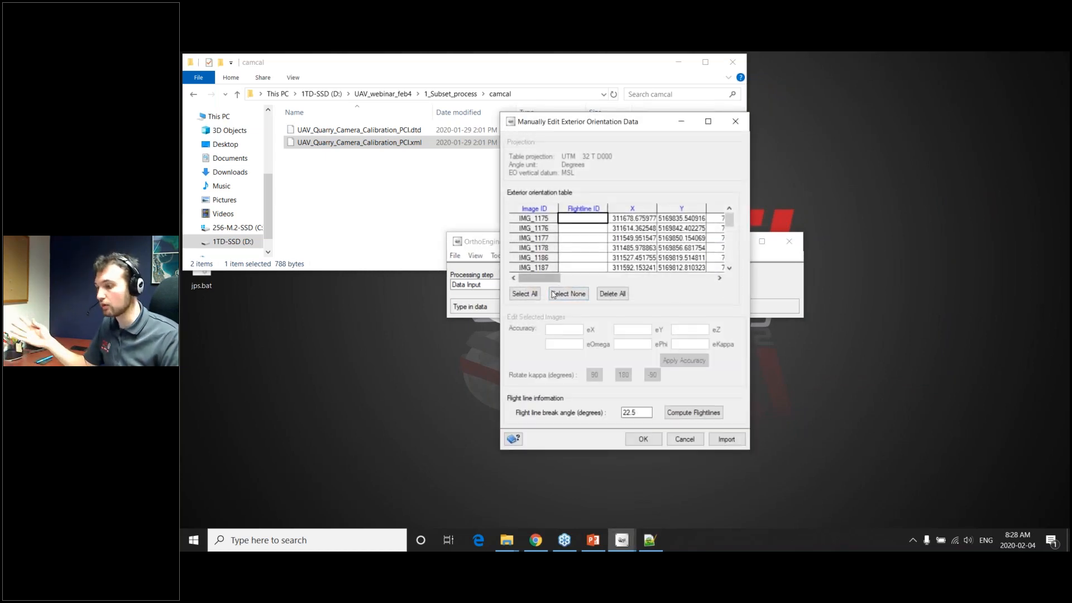
pyautogui.moveTo(540, 278)
pyautogui.mouseDown()
pyautogui.moveTo(615, 284)
pyautogui.moveTo(556, 282)
pyautogui.mouseUp()
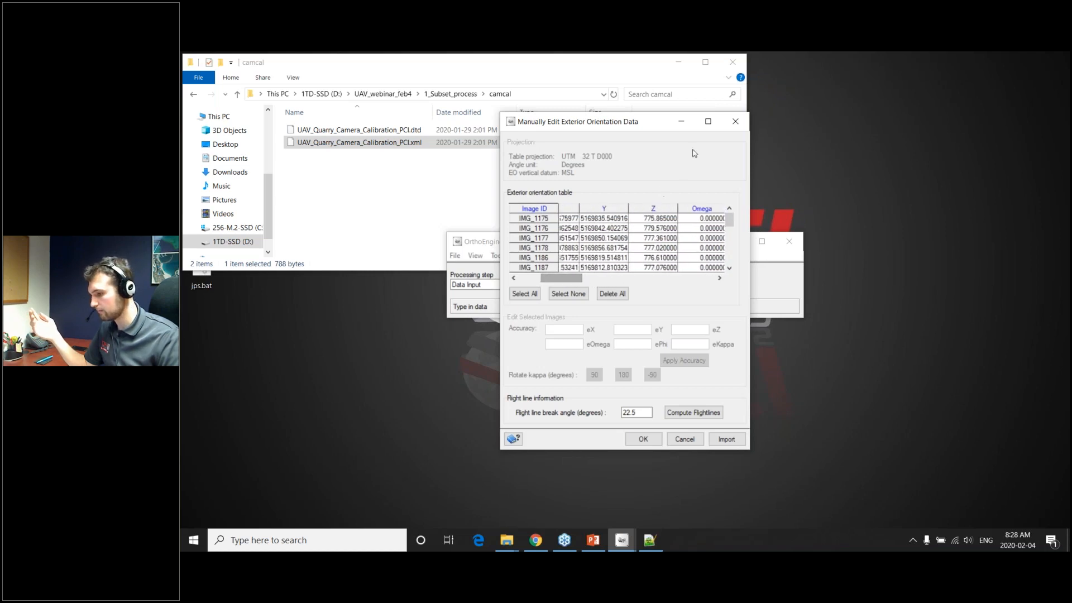
pyautogui.click(735, 121)
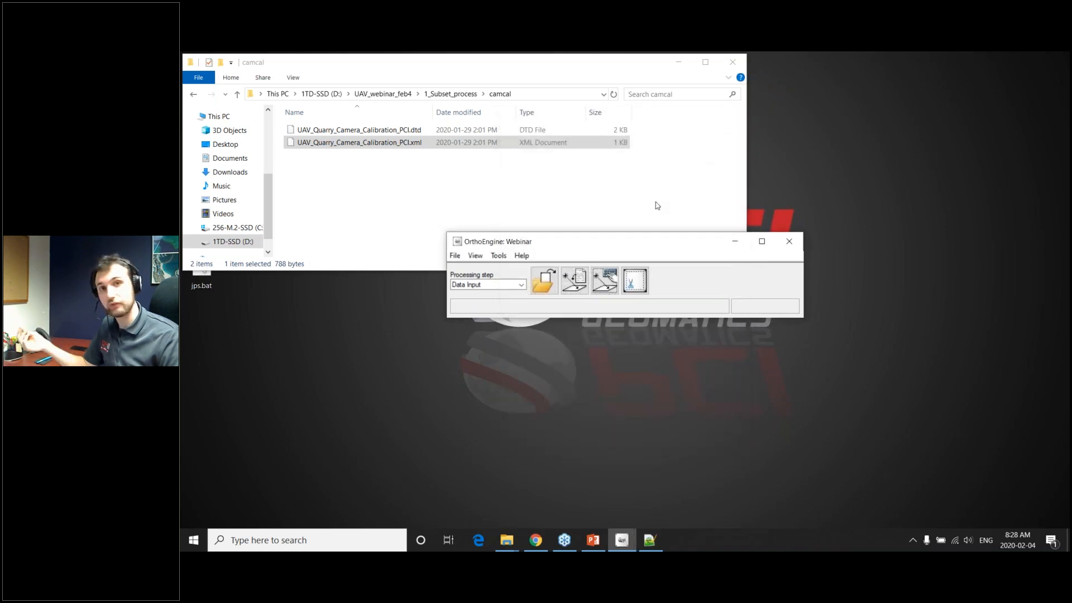
# Open the Project Overview, show the imagery of all images along with their footprints, and close the overview.
pyautogui.click(474, 259)
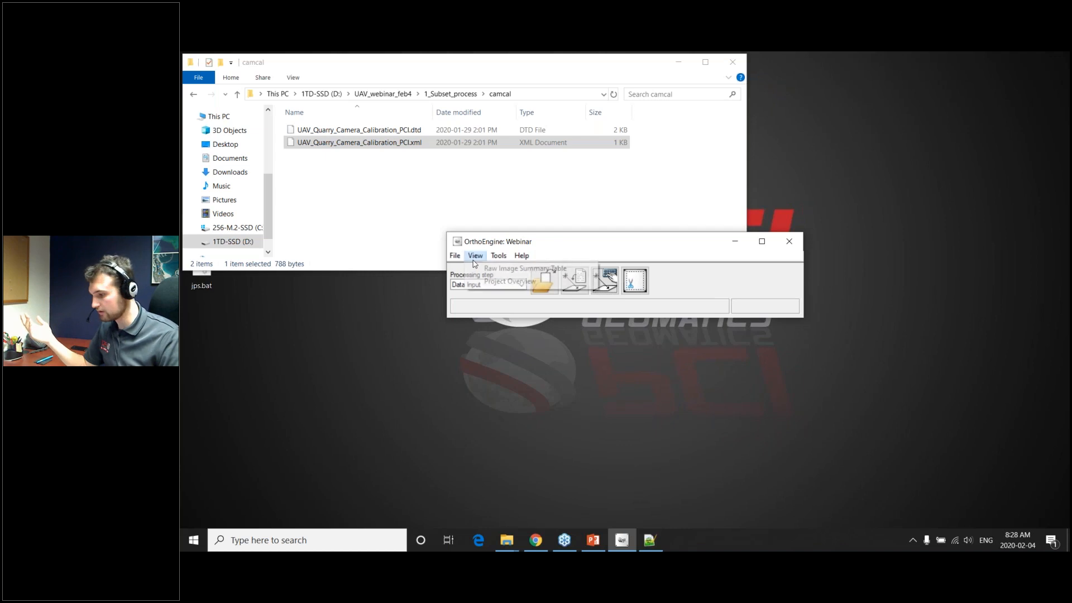
pyautogui.click(487, 281)
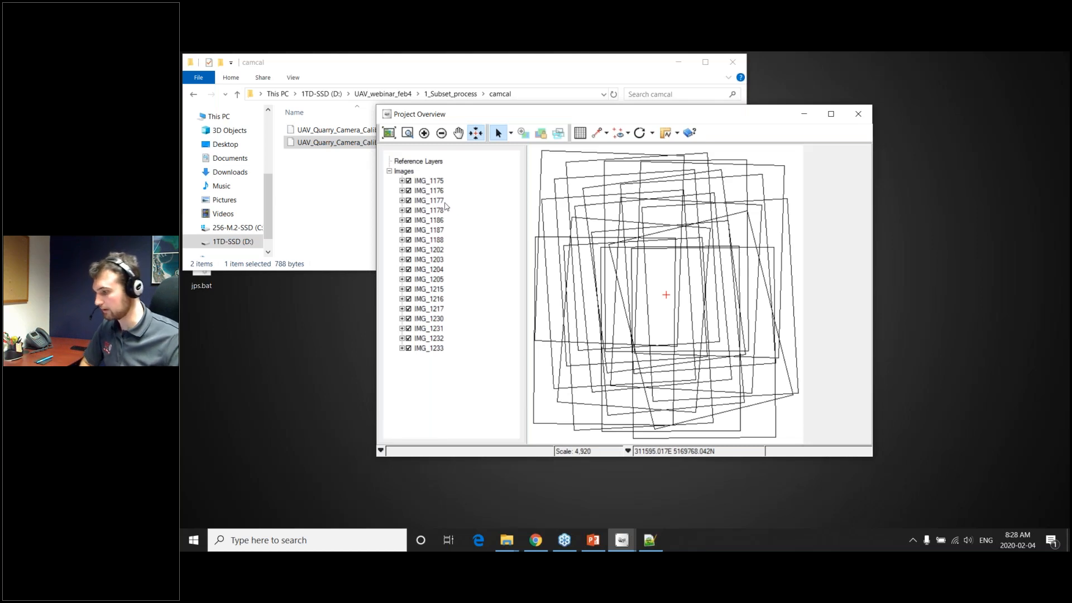
pyautogui.rightClick(408, 172)
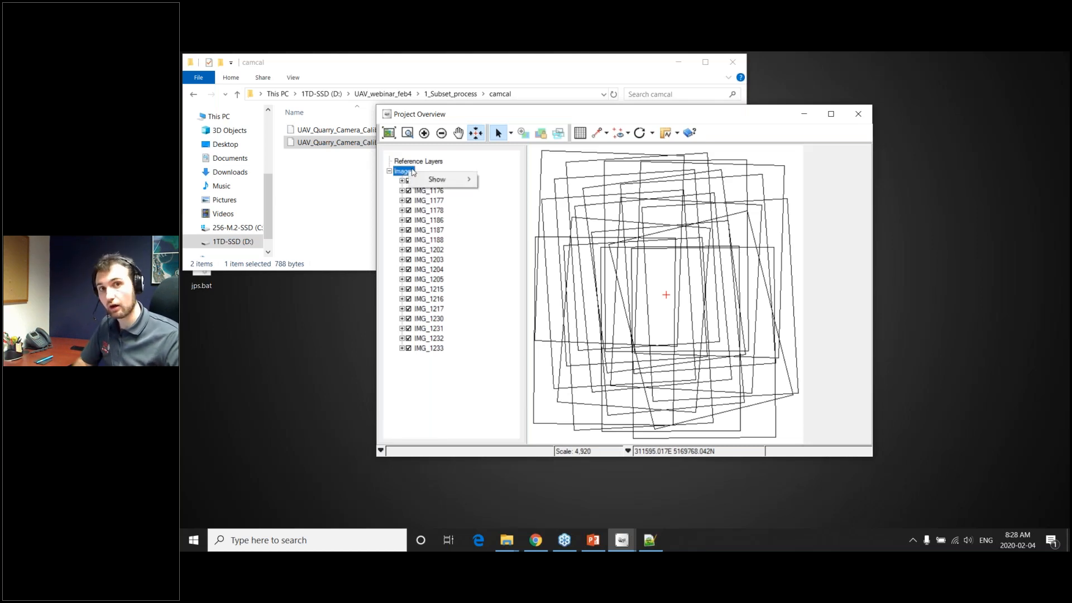
pyautogui.moveTo(439, 180)
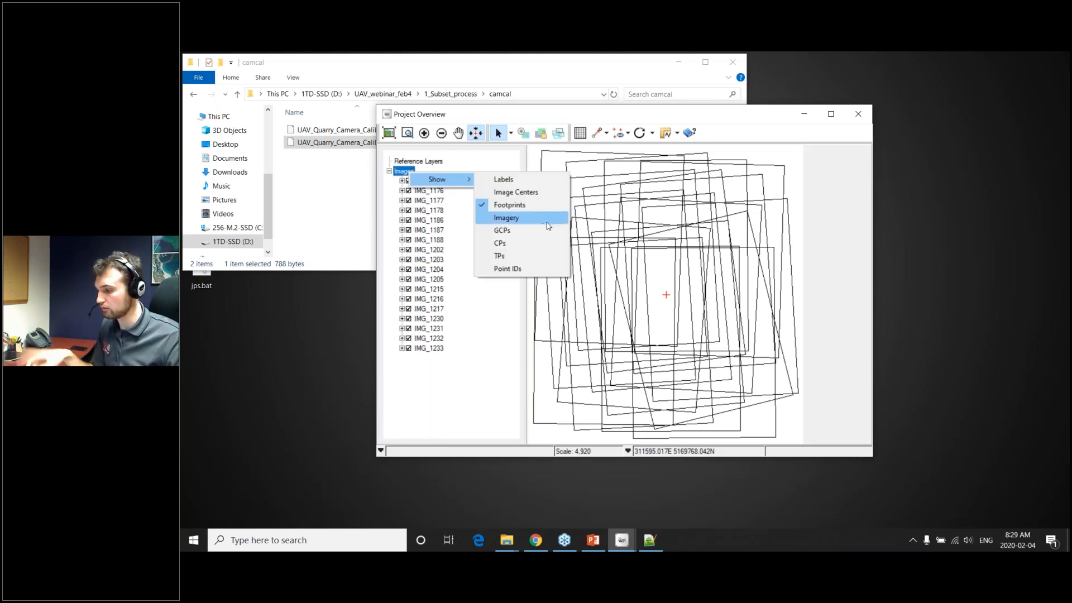
pyautogui.click(531, 222)
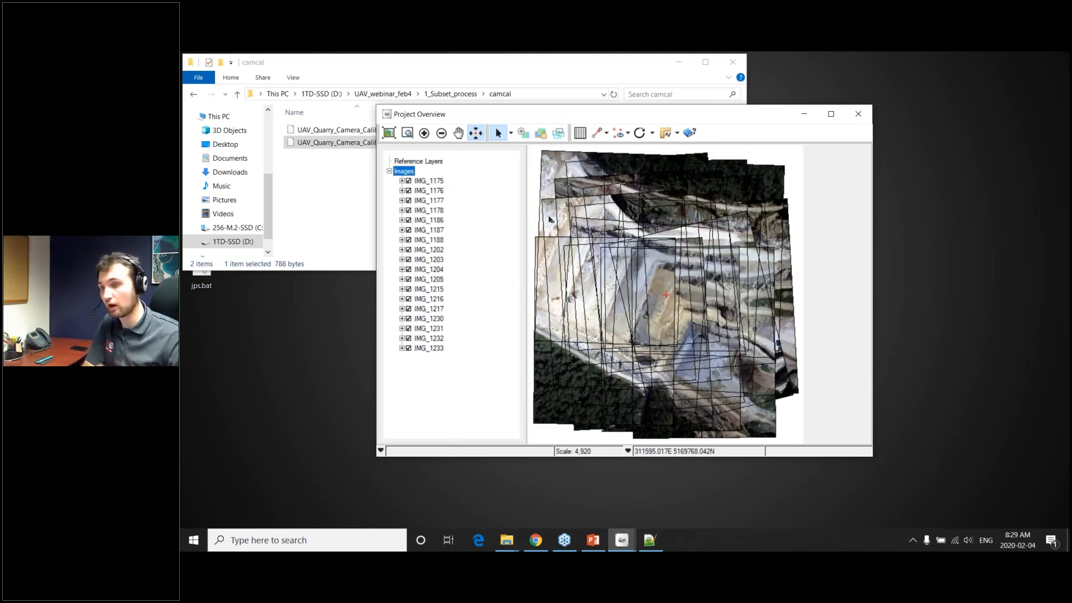
pyautogui.click(859, 114)
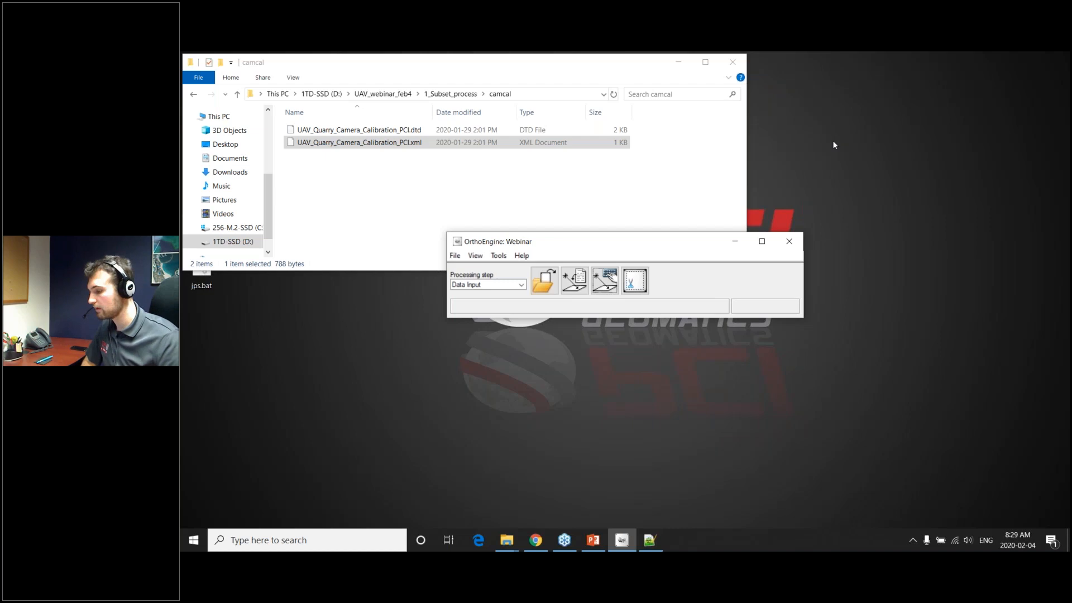
# In the GCP/TP Collection step, review the automatic tie point settings for FBM: Feature-based matching and close them without collecting.
pyautogui.click(495, 286)
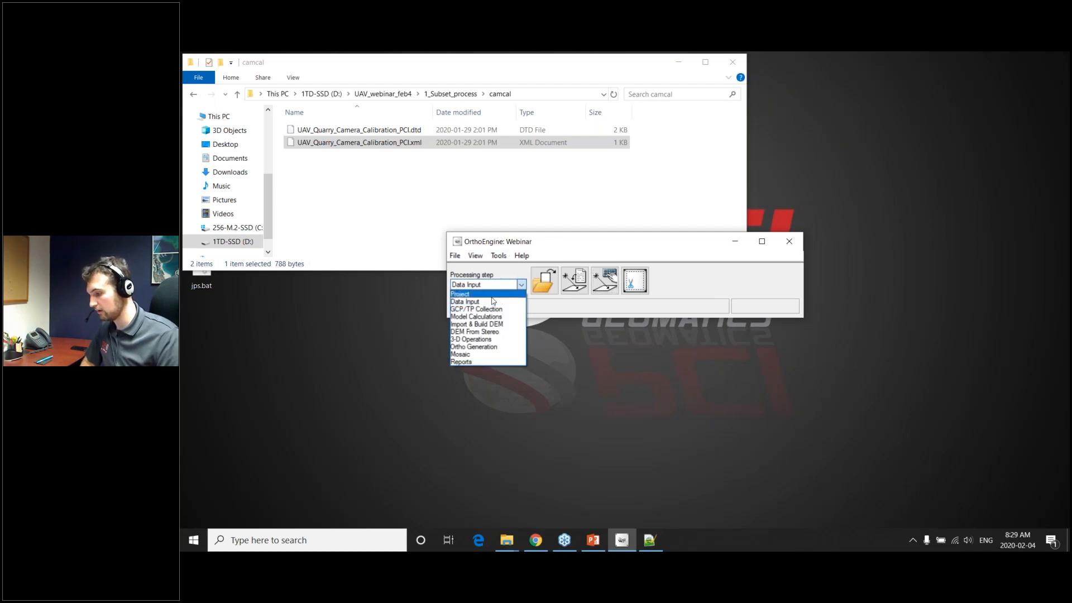
pyautogui.click(493, 310)
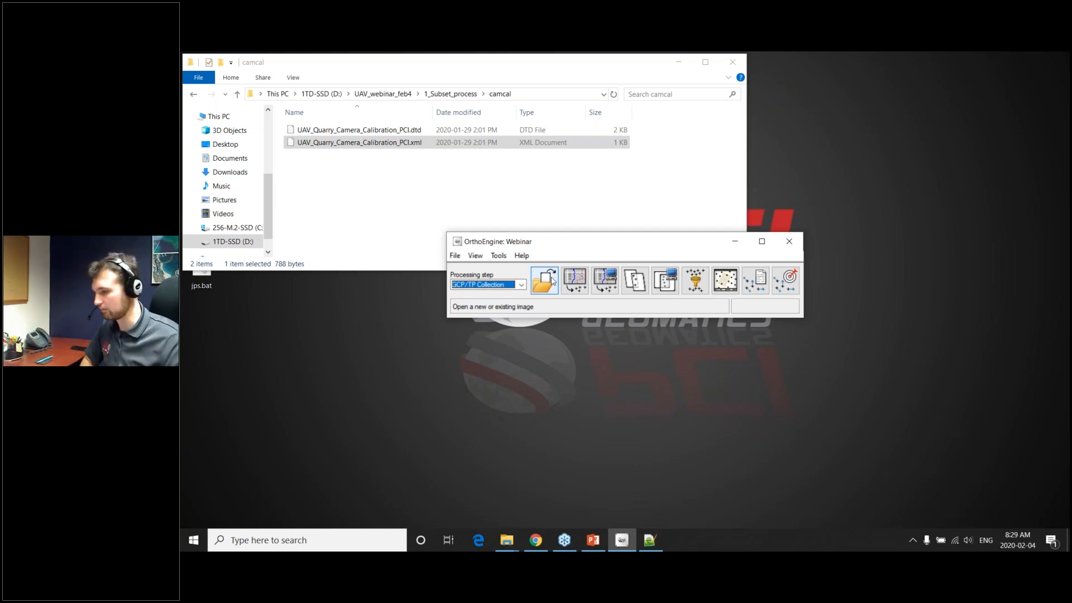
pyautogui.click(665, 282)
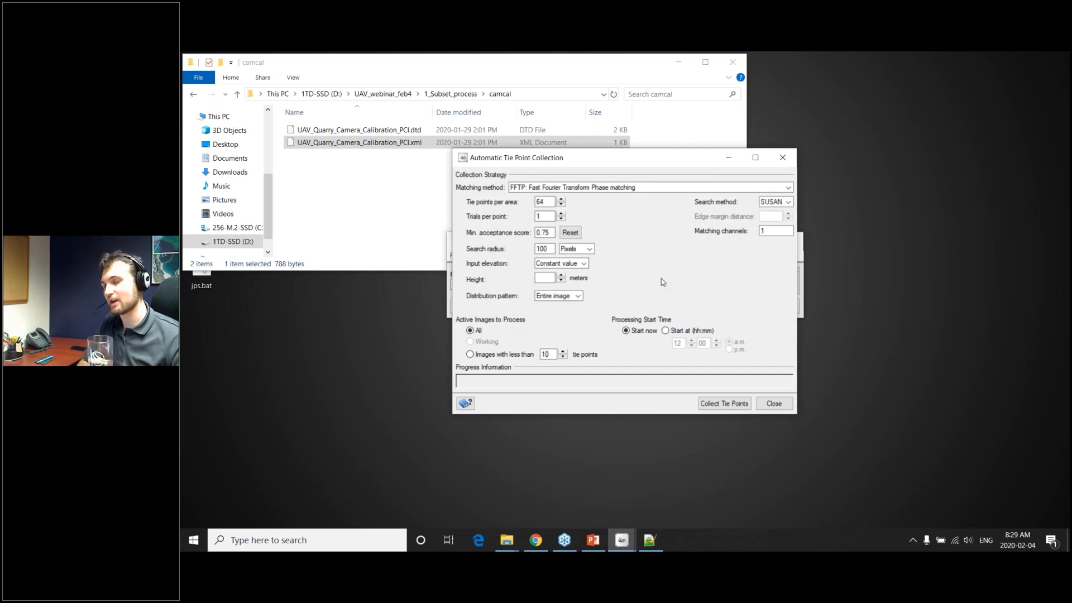
pyautogui.click(647, 188)
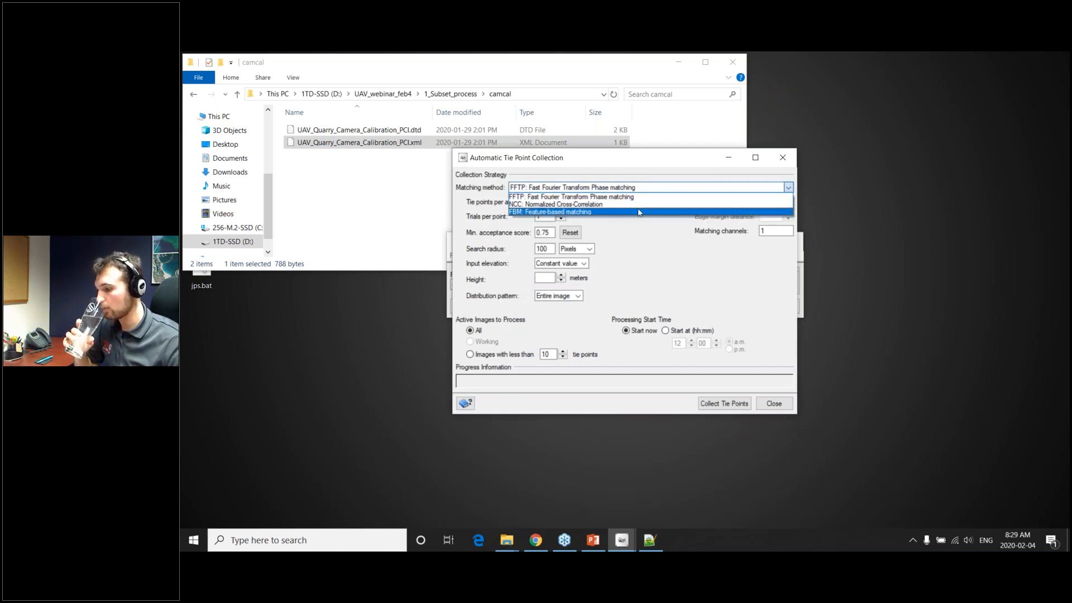
pyautogui.click(639, 212)
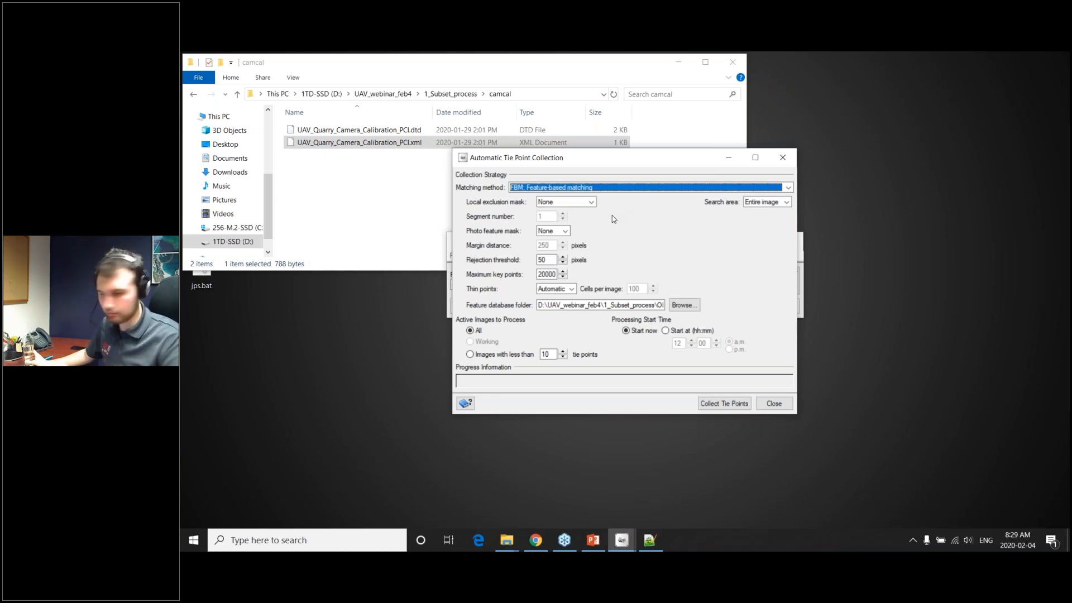
pyautogui.click(544, 261)
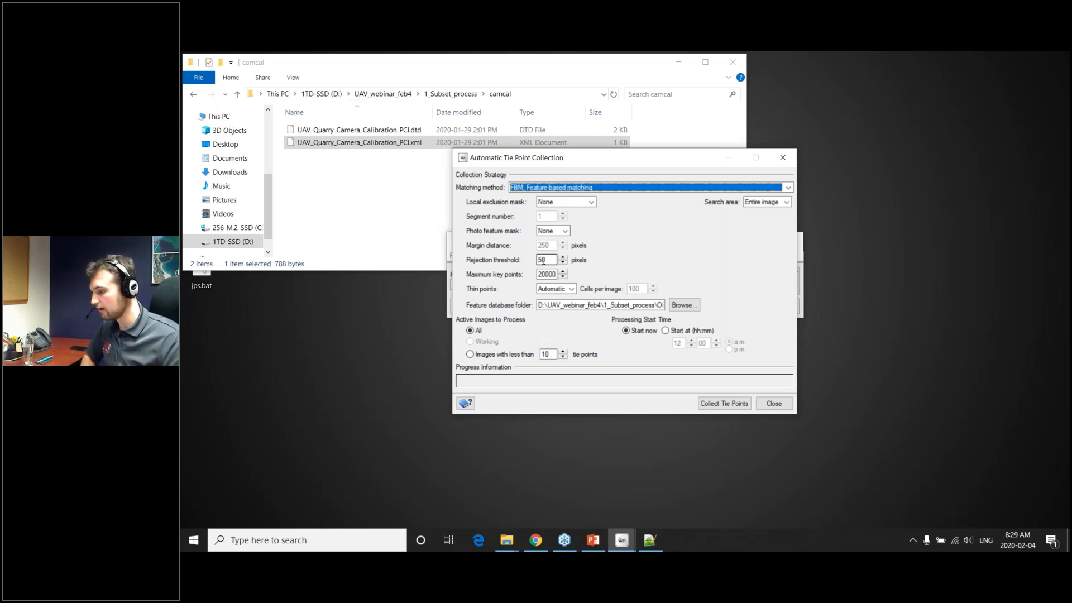
pyautogui.tripleClick(481, 289)
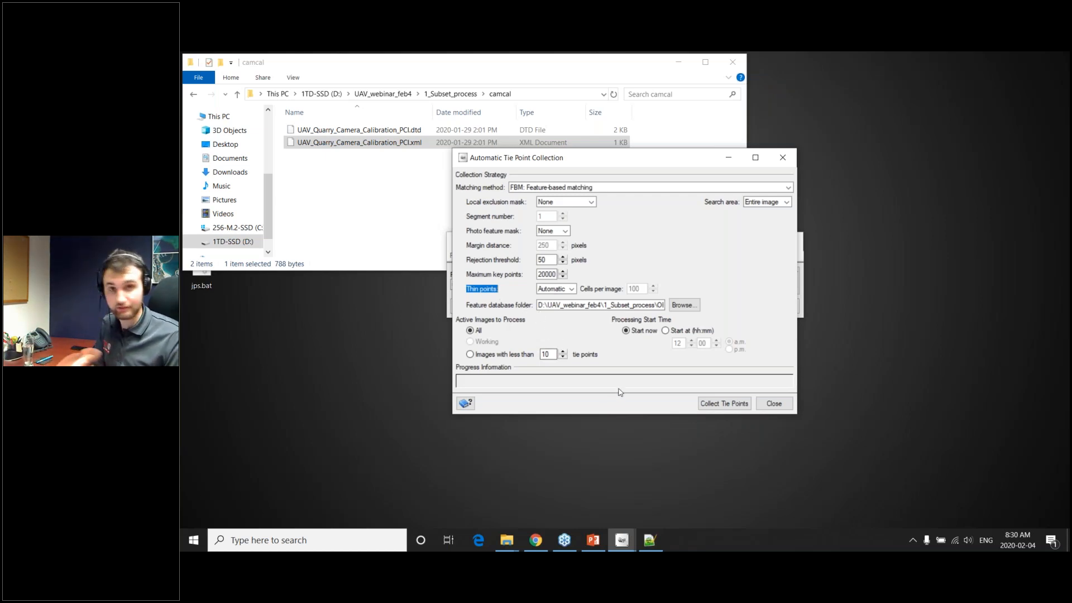
pyautogui.click(774, 404)
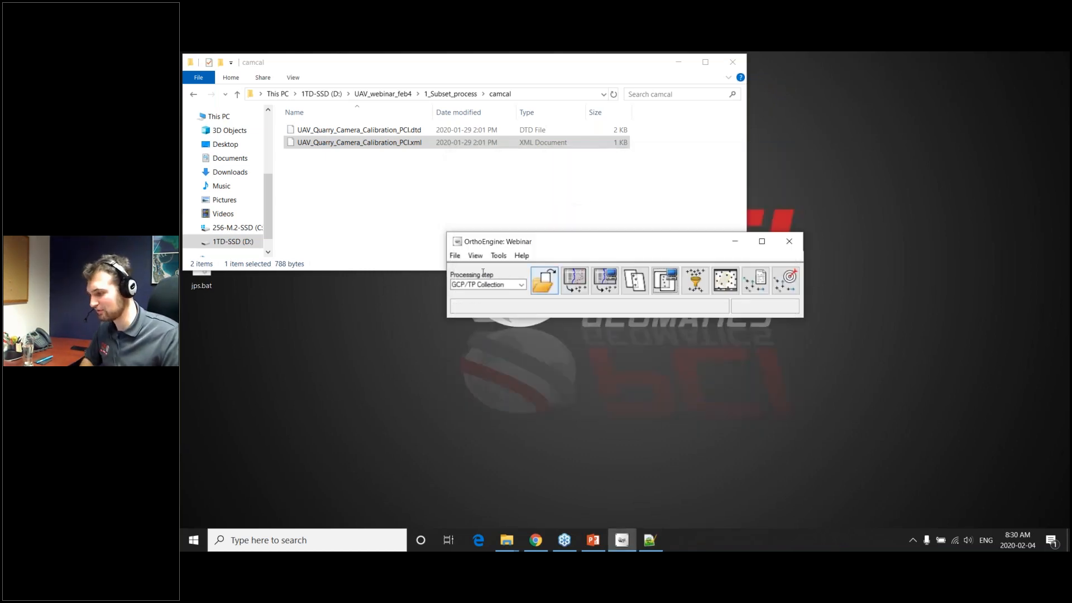
# Save the Webinar project and close the OrthoEngine window.
pyautogui.click(455, 255)
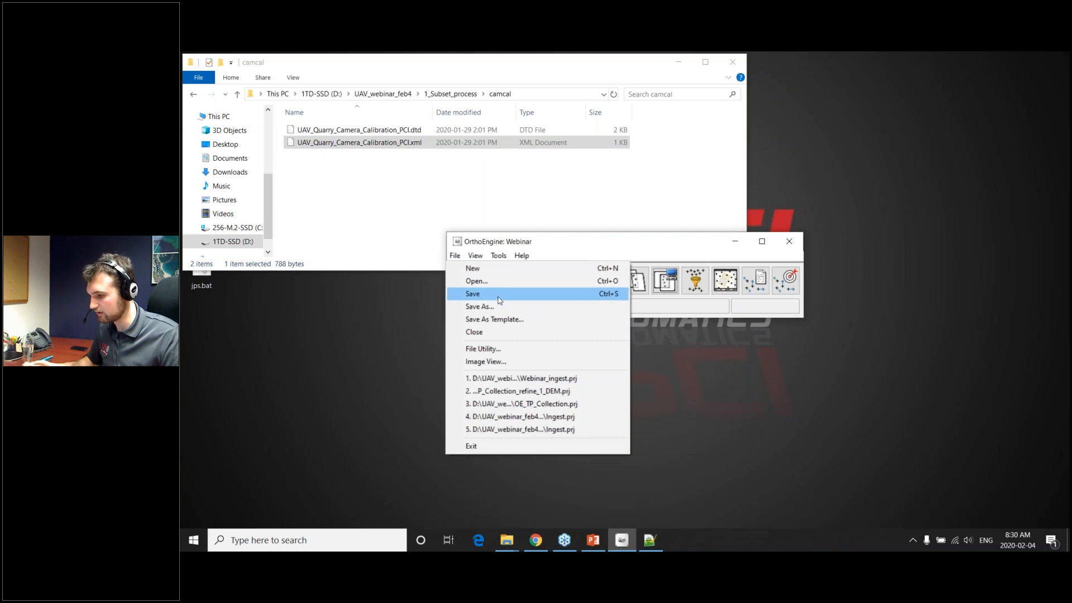
pyautogui.click(502, 298)
pyautogui.click(789, 241)
# Open the project OE_TP_Collection.prj from the OE_Workflow folder within 1_Subset_process.
pyautogui.click(451, 94)
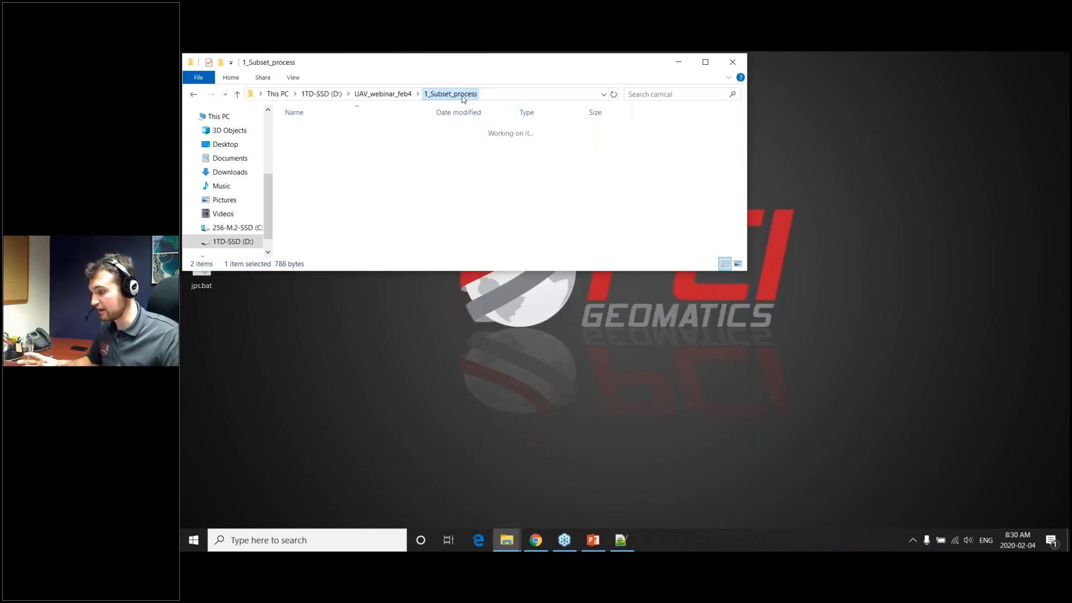
pyautogui.click(335, 155)
pyautogui.doubleClick(335, 155)
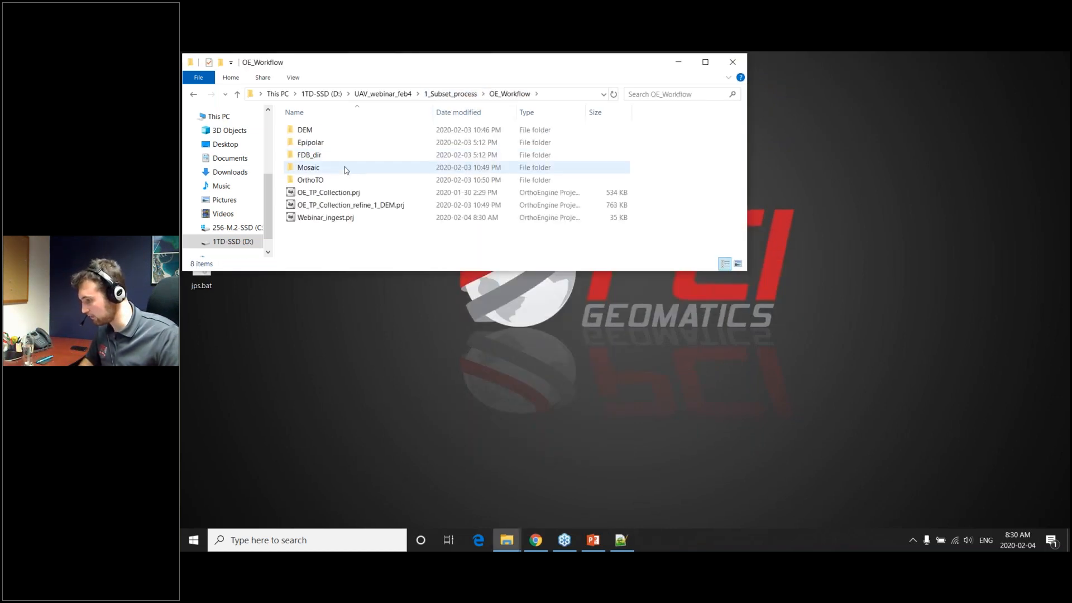
pyautogui.click(357, 195)
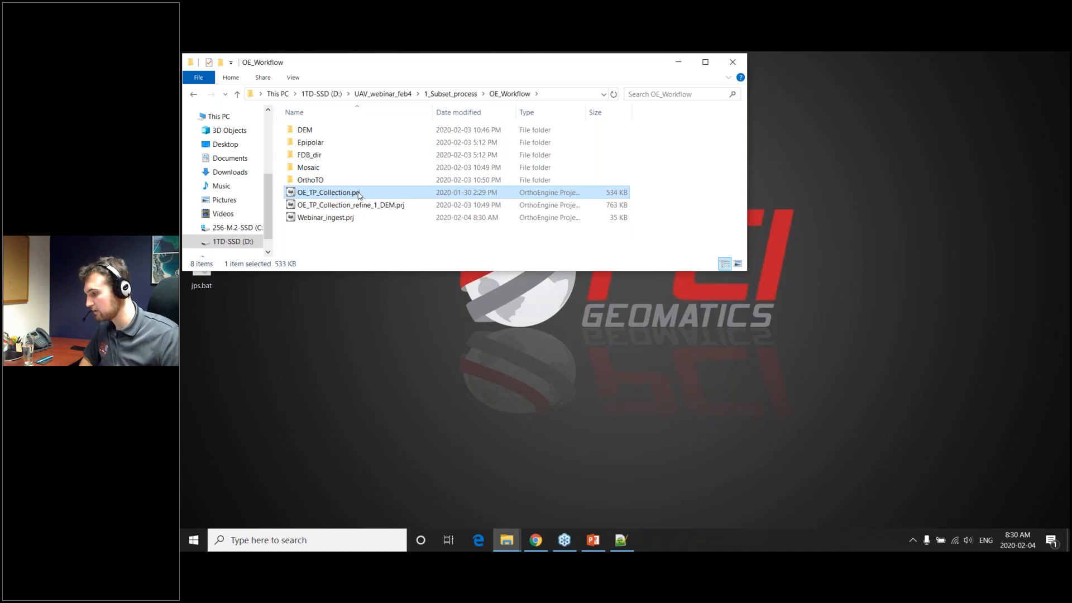
pyautogui.doubleClick(357, 193)
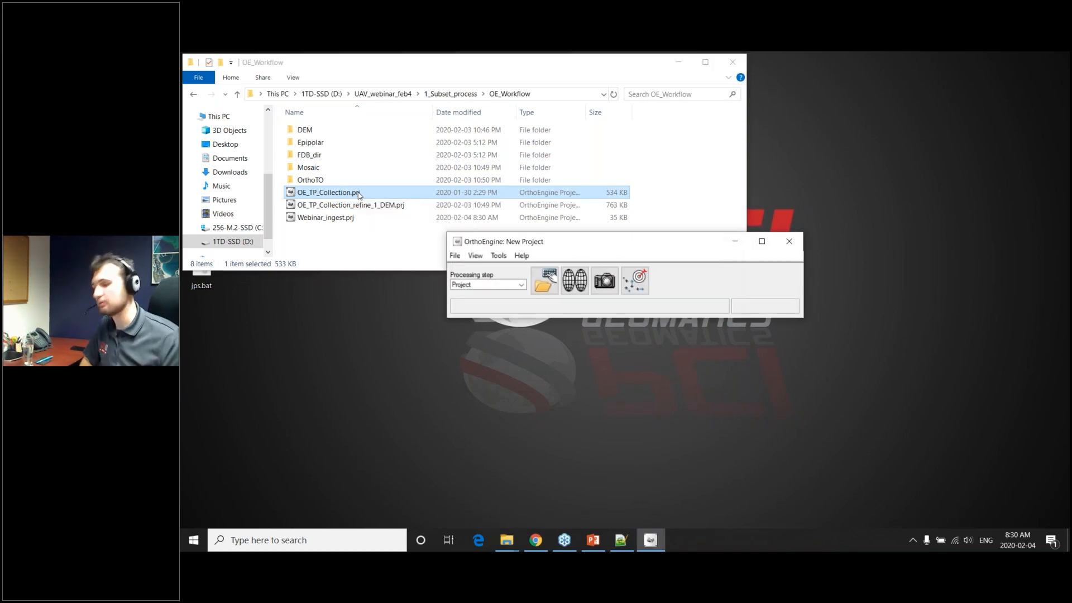
# Switch to the GCP/TP Collection step, compute the model from the residual errors report and close the report.
pyautogui.click(503, 285)
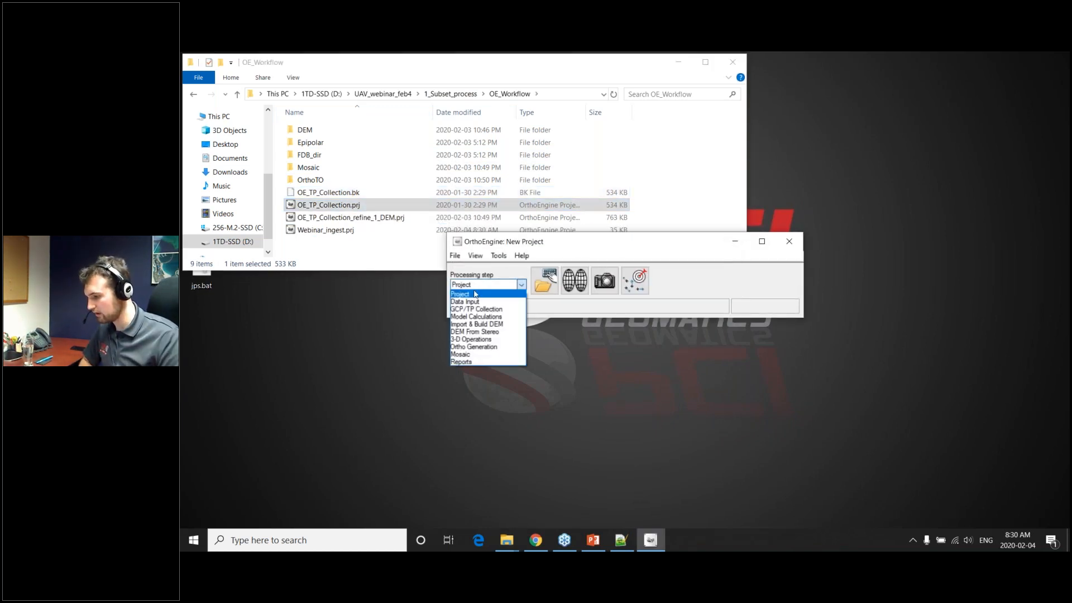
pyautogui.click(471, 309)
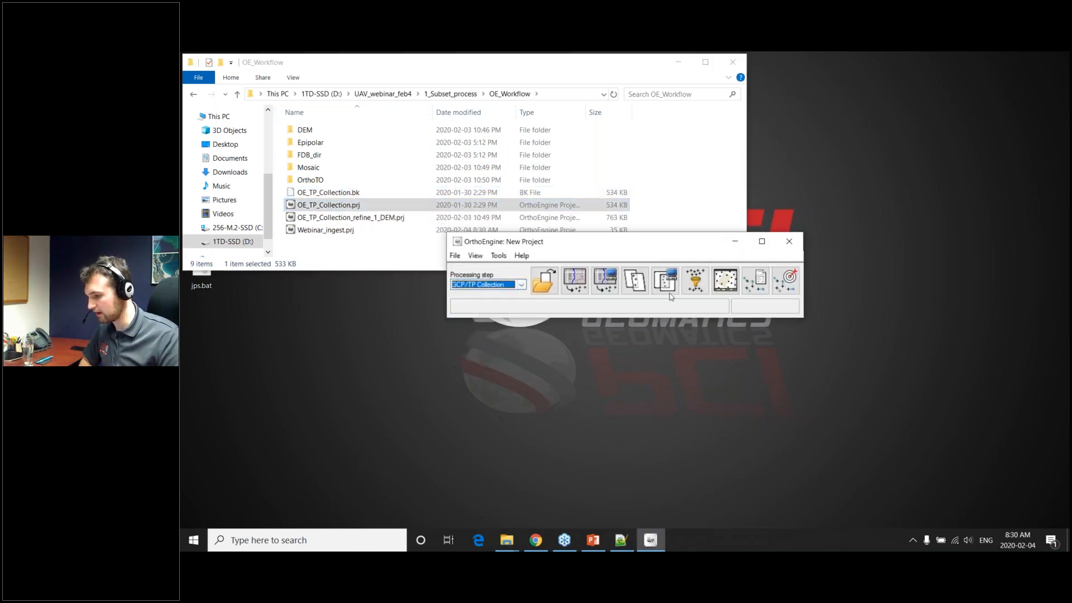
pyautogui.click(750, 283)
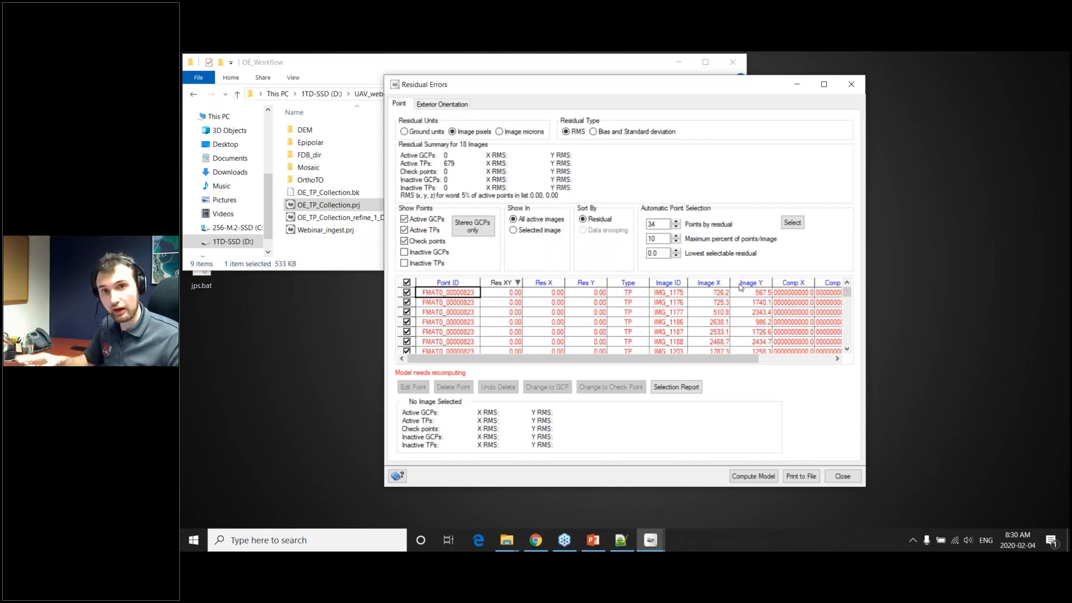
pyautogui.click(758, 478)
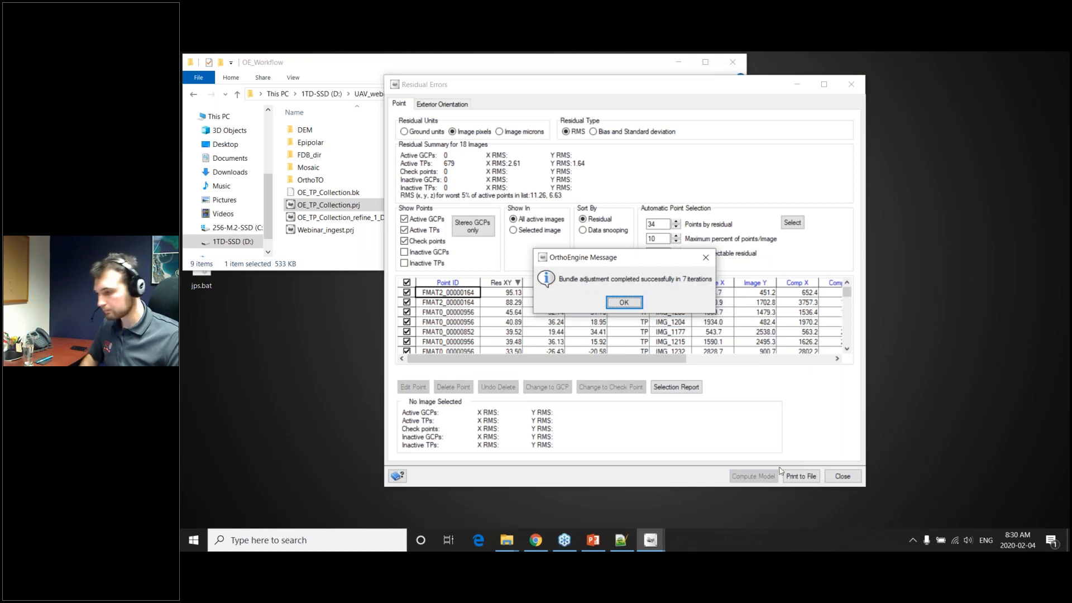
pyautogui.click(638, 305)
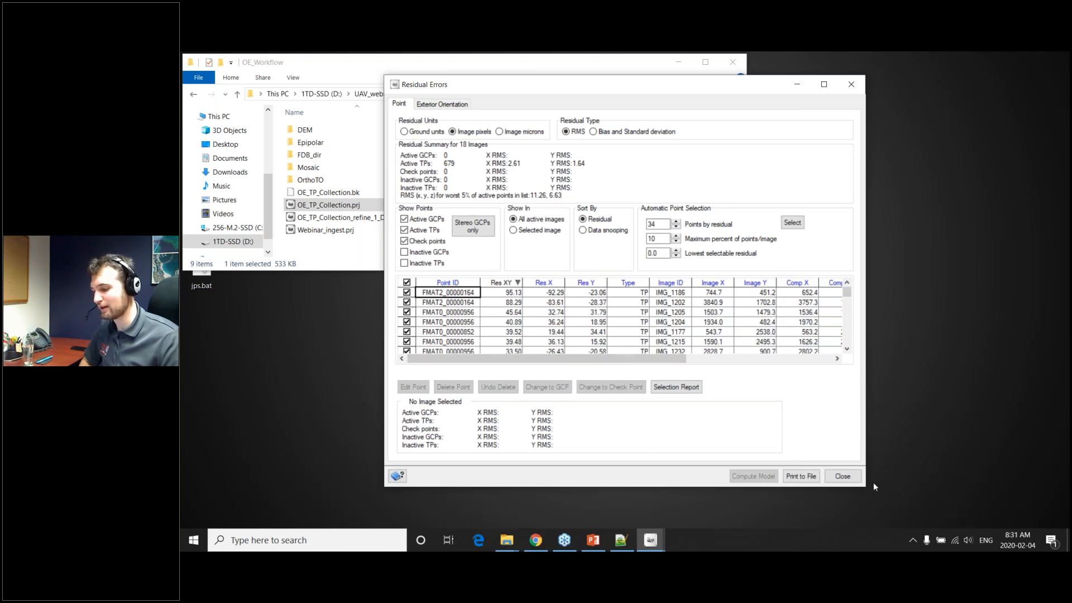
pyautogui.click(841, 476)
# Run a progressive point refinement on TPs only, deactivating points above a maximum x, y residual of 1 pixel per TP.
pyautogui.click(688, 285)
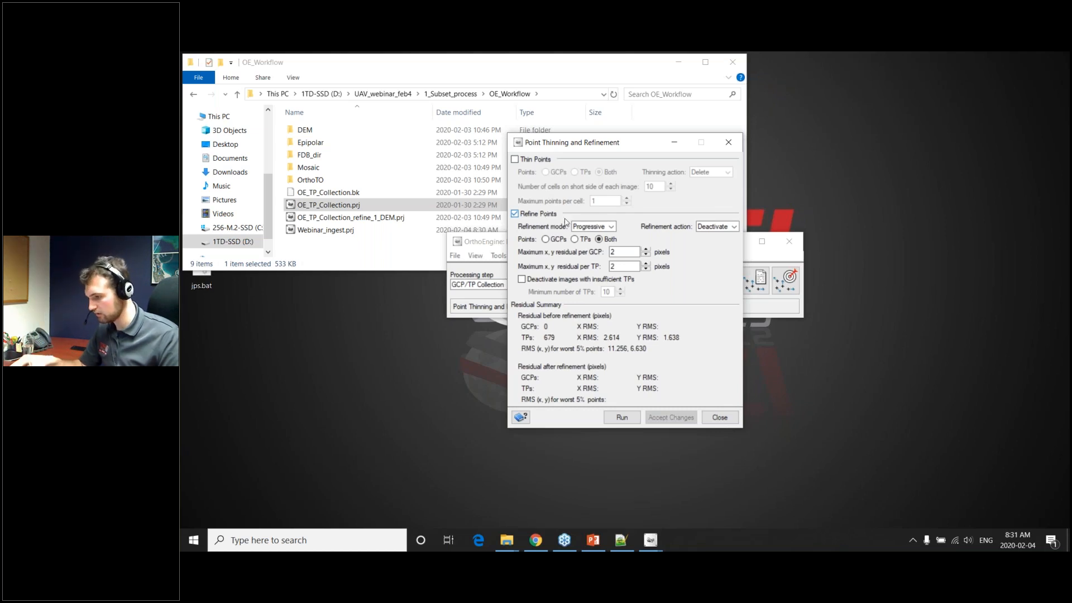
pyautogui.click(575, 240)
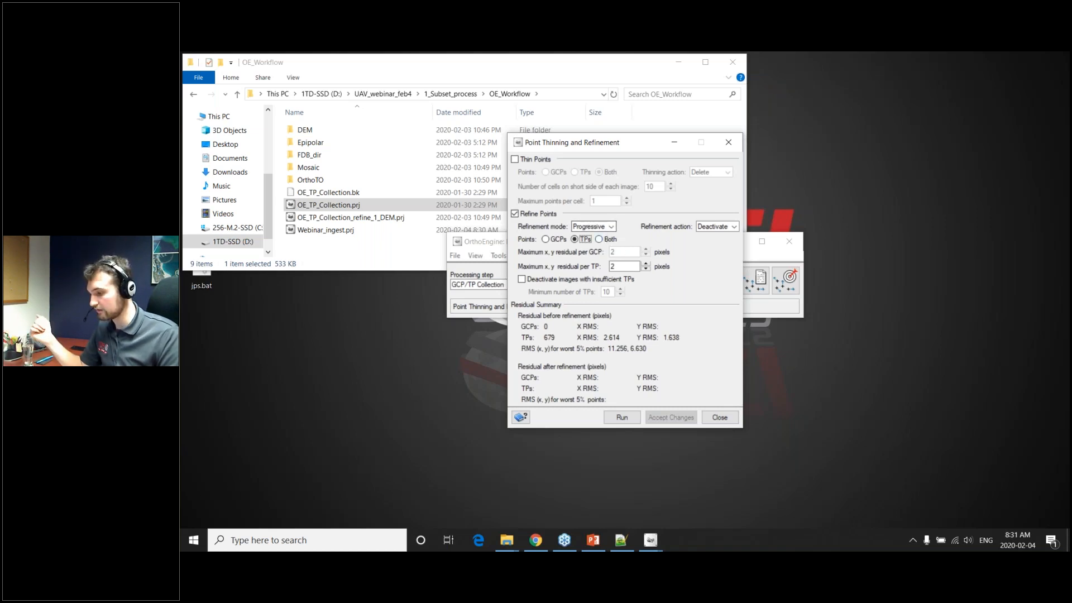
pyautogui.click(644, 271)
pyautogui.click(644, 270)
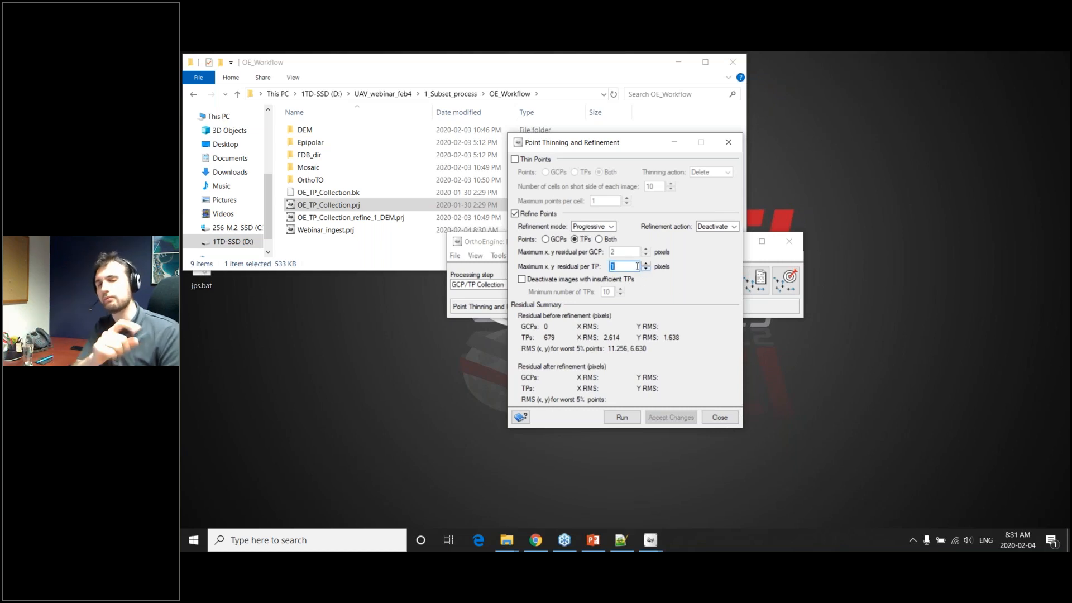
pyautogui.write('1')
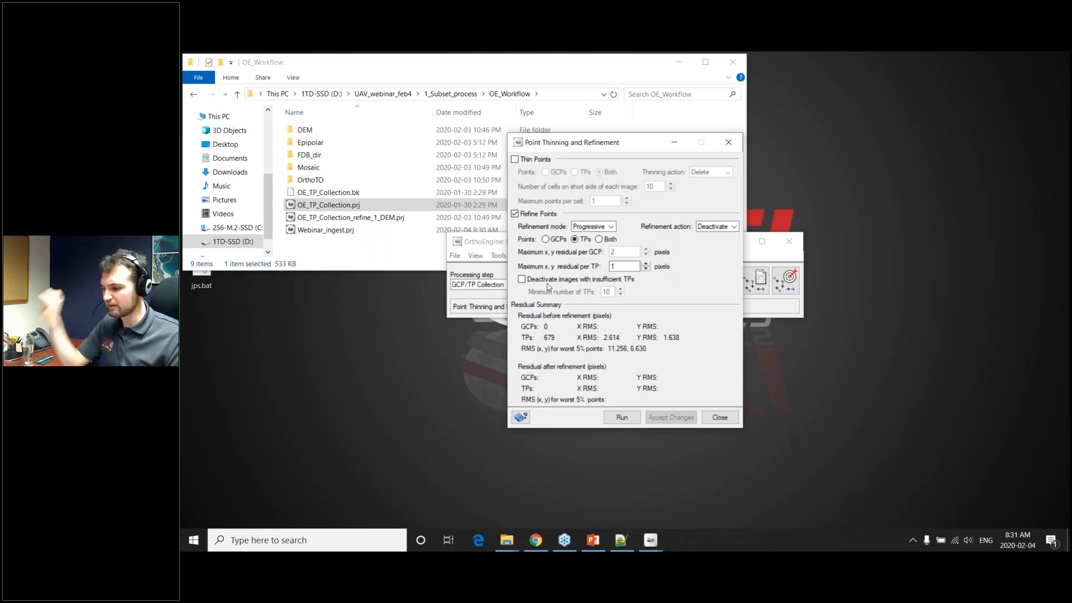
pyautogui.click(613, 414)
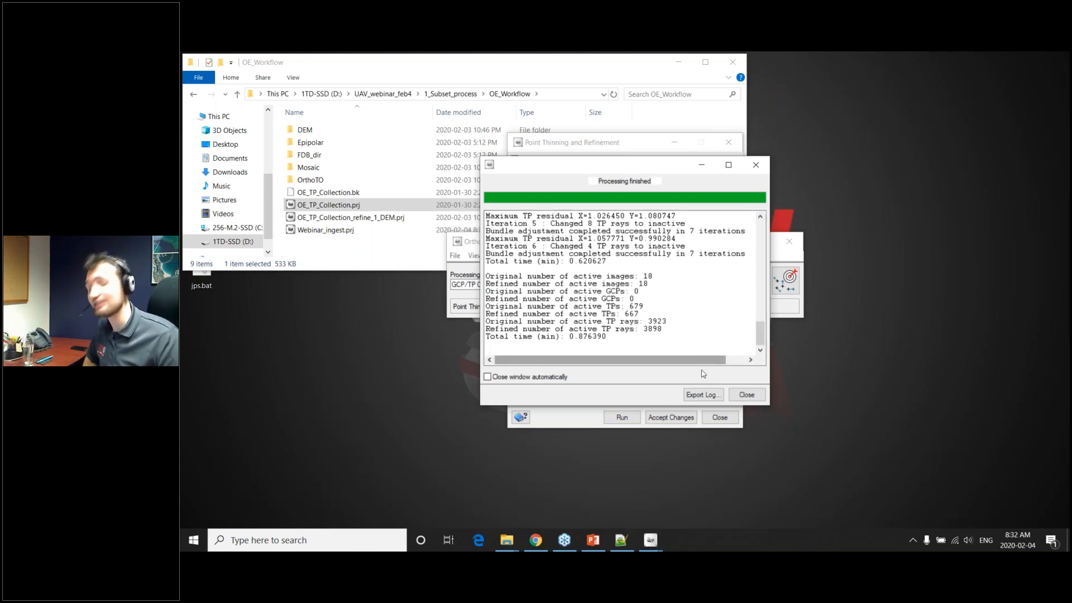
# Dismiss the processing log, compare the tie point residuals before and after refinement, and accept the refinement changes.
pyautogui.click(744, 399)
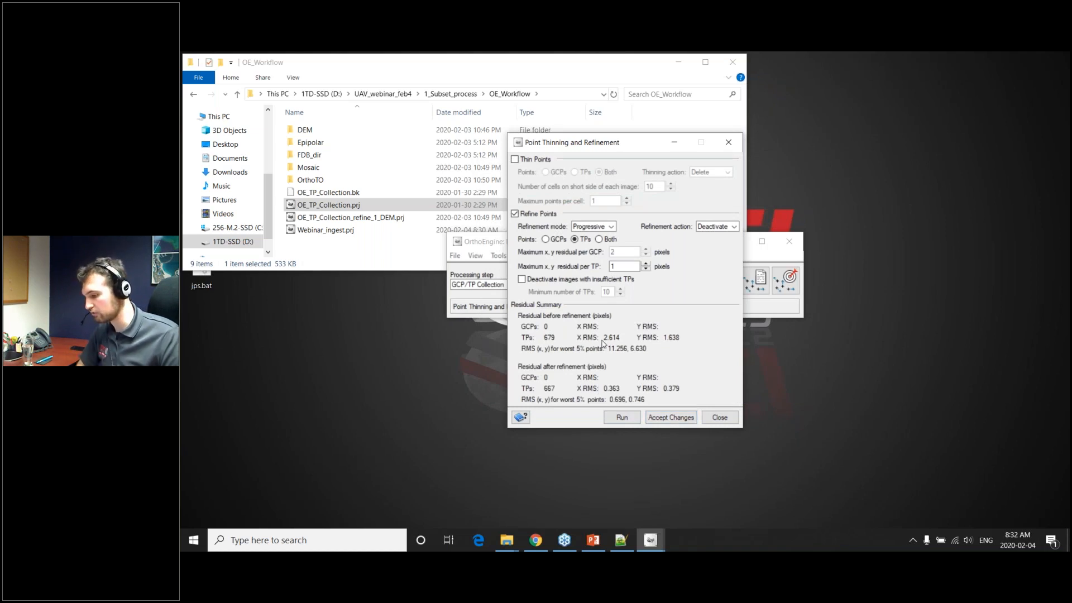
pyautogui.moveTo(667, 337); pyautogui.dragTo(680, 337)
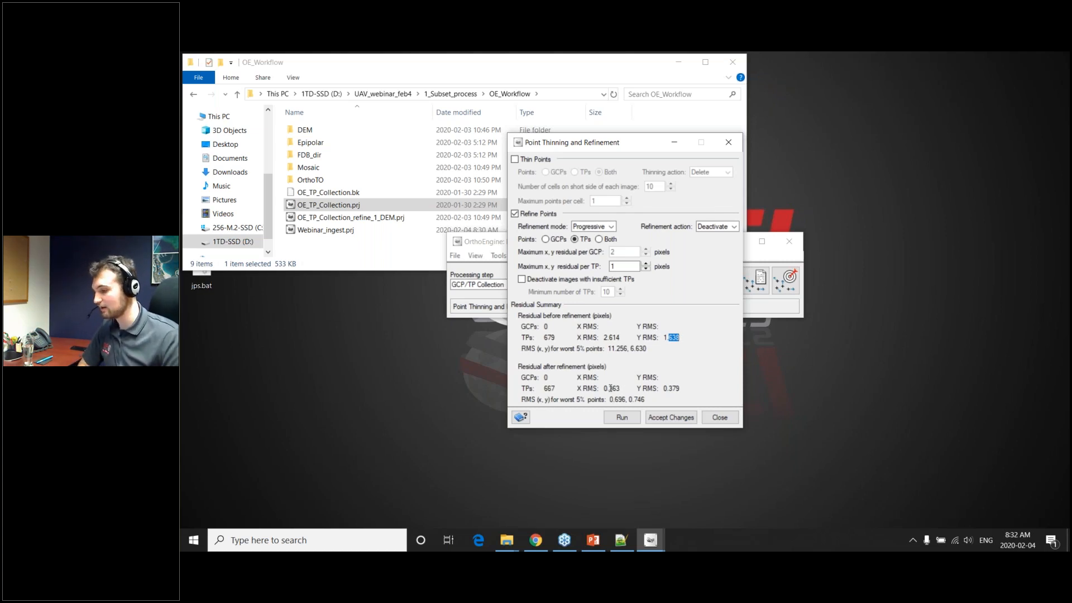
pyautogui.click(665, 416)
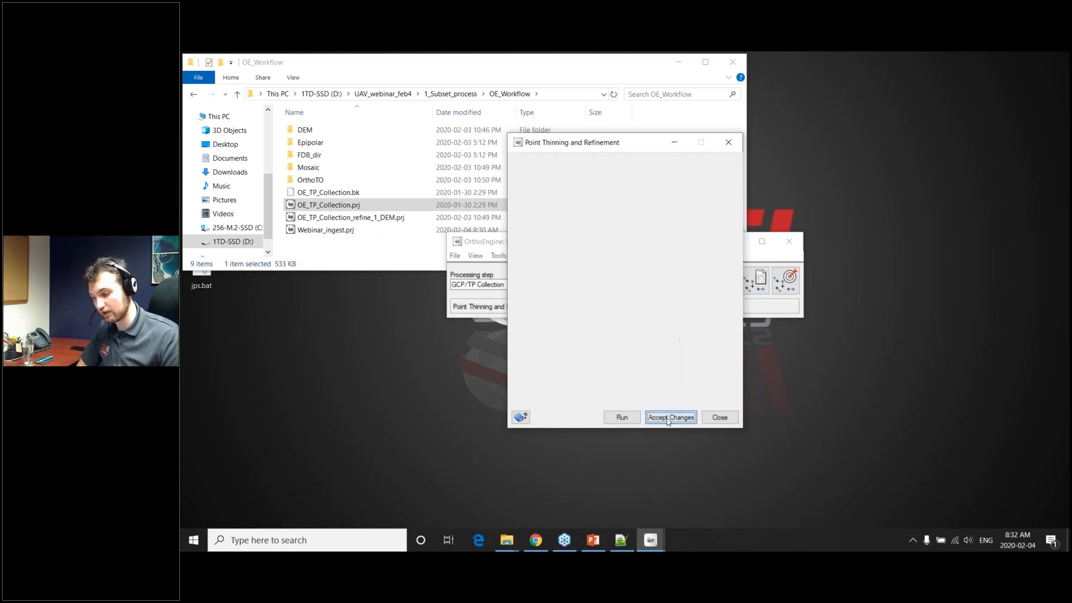
# Close the refinement dialog and review the tie point residuals in the residual errors report.
pyautogui.click(711, 419)
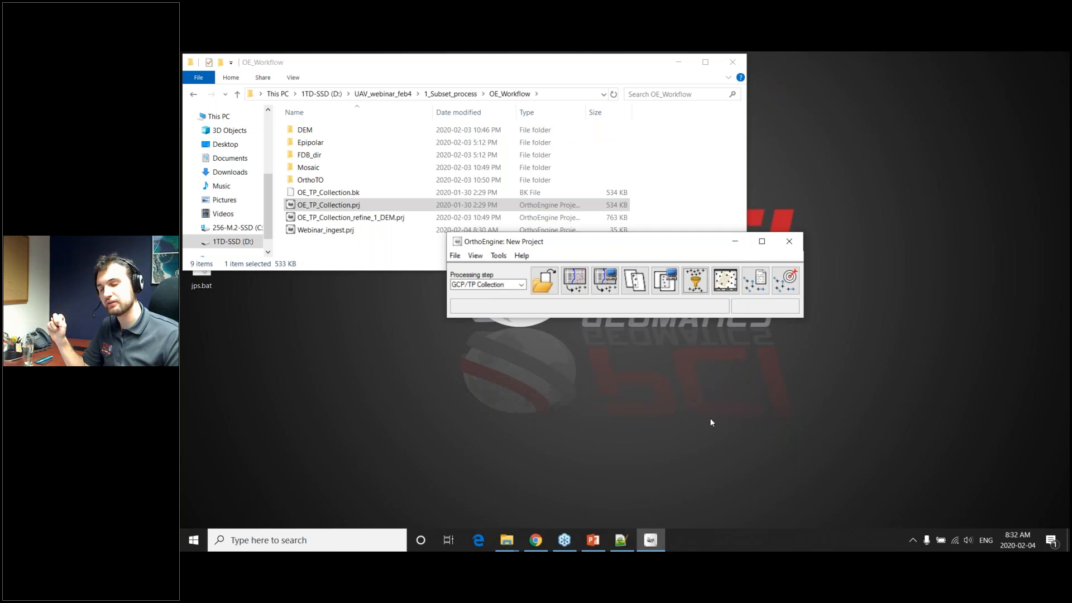
pyautogui.click(762, 287)
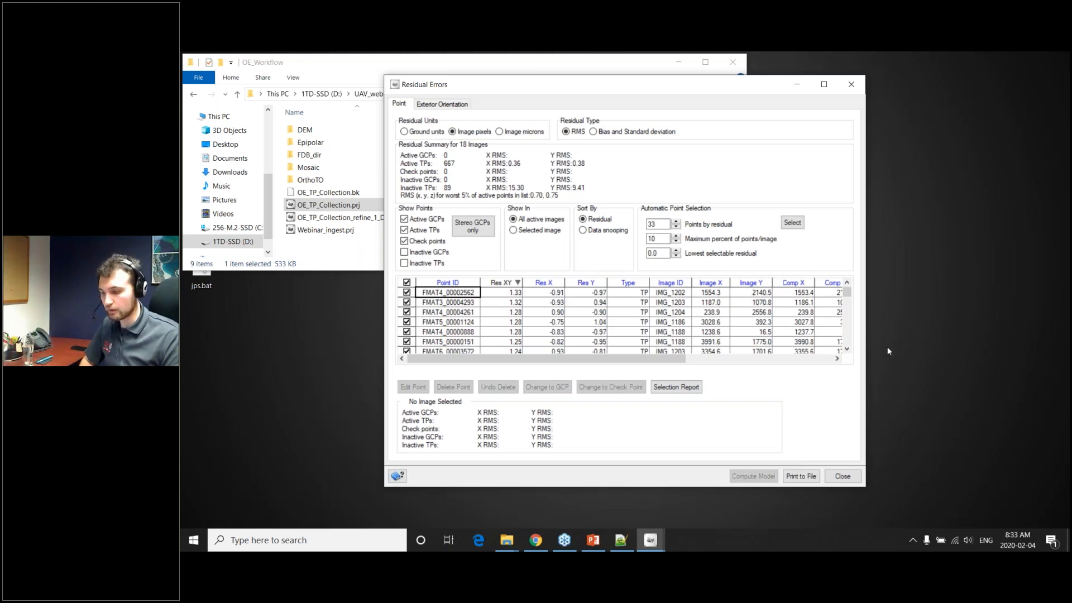
pyautogui.click(842, 476)
# Open the project overview and display the imagery and TPs for all images.
pyautogui.click(476, 256)
pyautogui.click(497, 283)
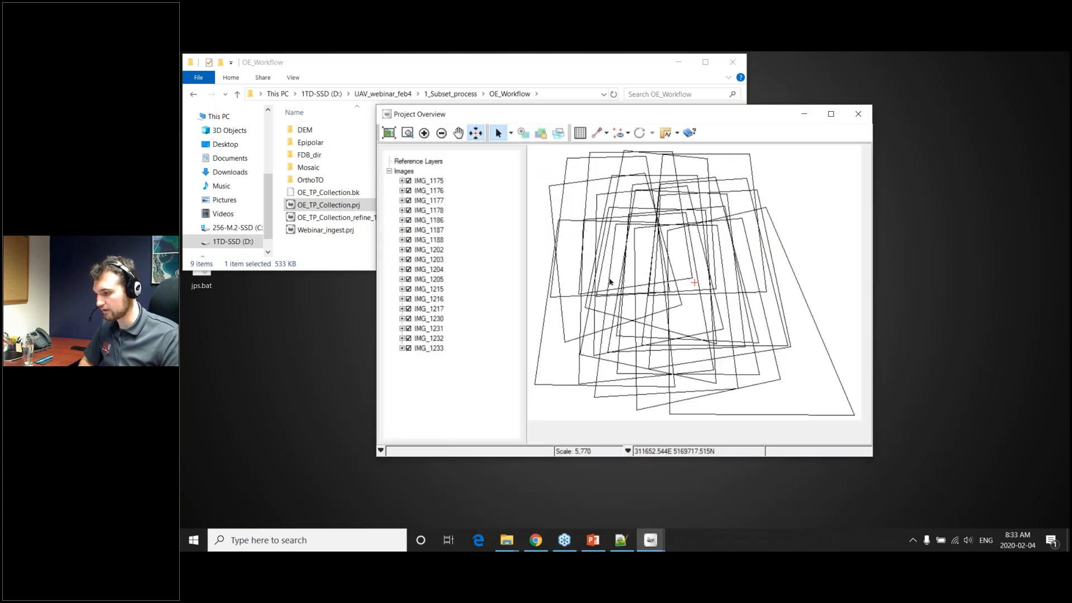
pyautogui.rightClick(403, 171)
pyautogui.moveTo(438, 179)
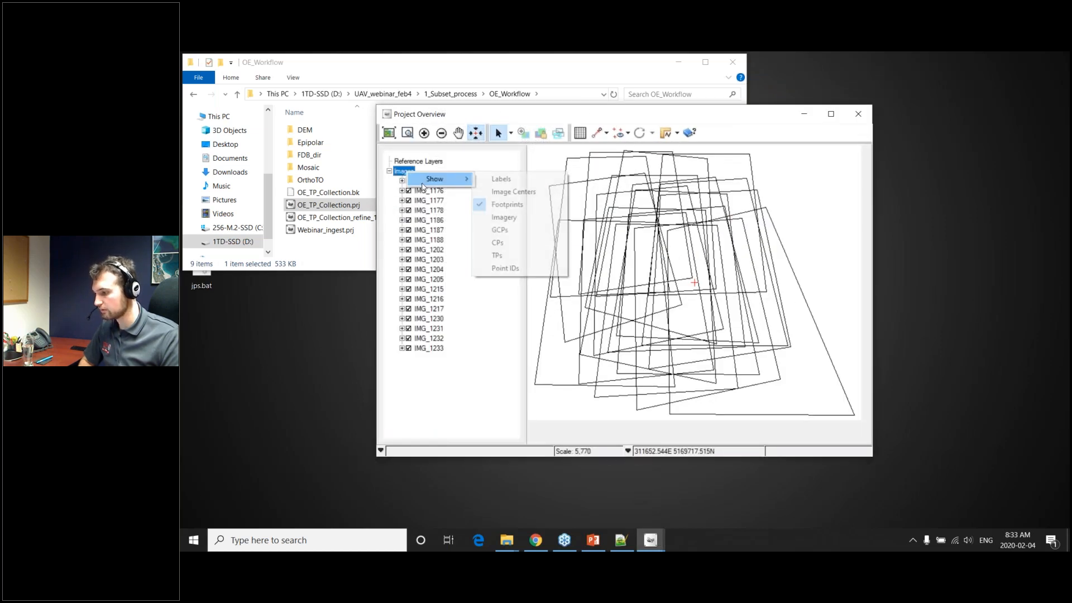
pyautogui.click(504, 218)
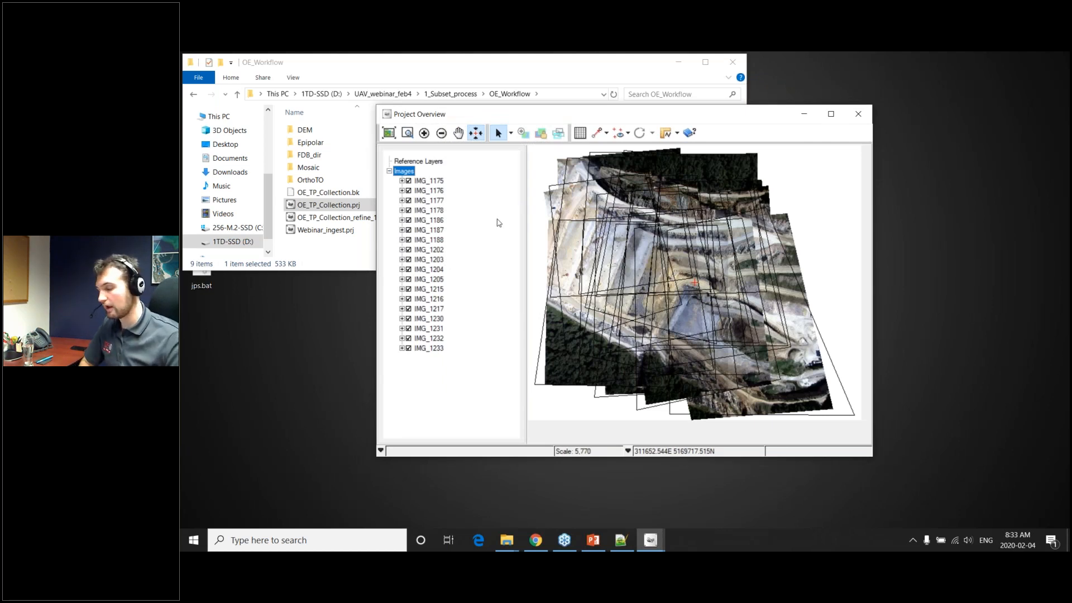
pyautogui.rightClick(412, 173)
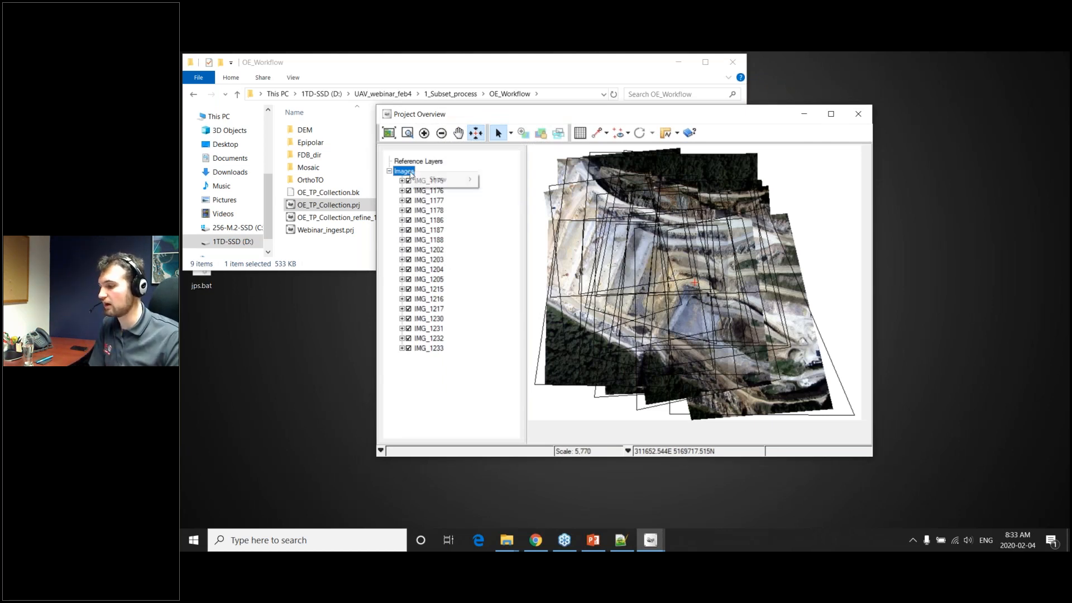
pyautogui.moveTo(446, 179)
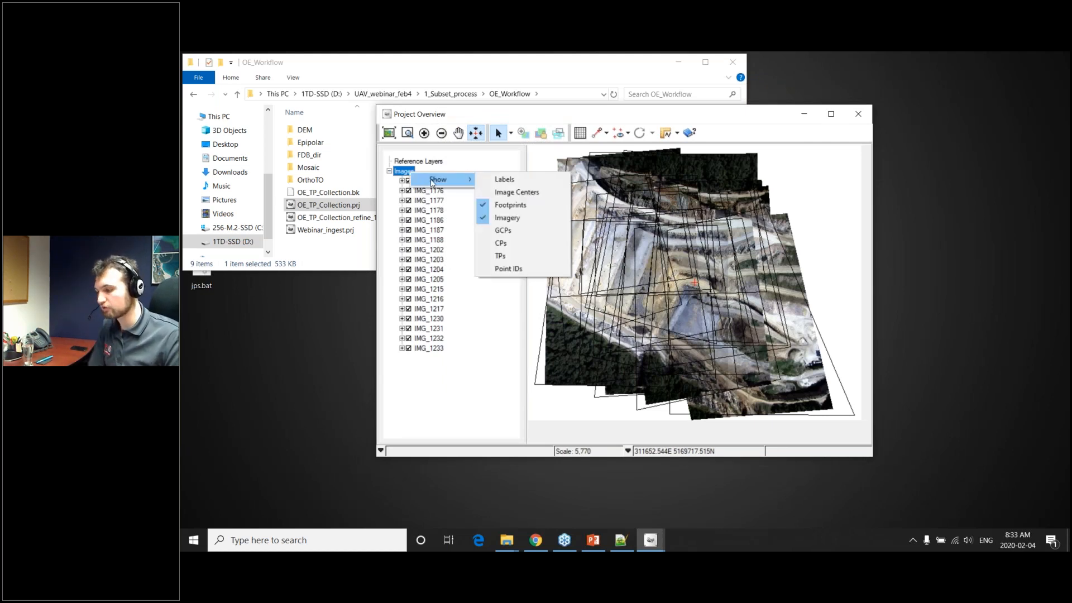
pyautogui.click(515, 246)
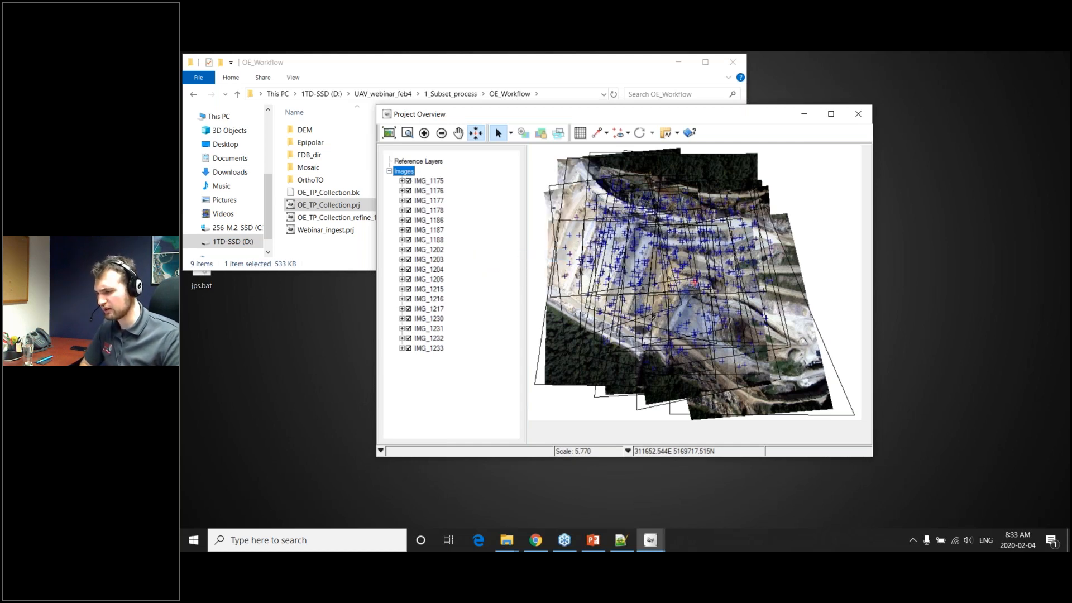
# Check the raw image summary table sorted by active TPs, and close the table and the project overview.
pyautogui.click(580, 132)
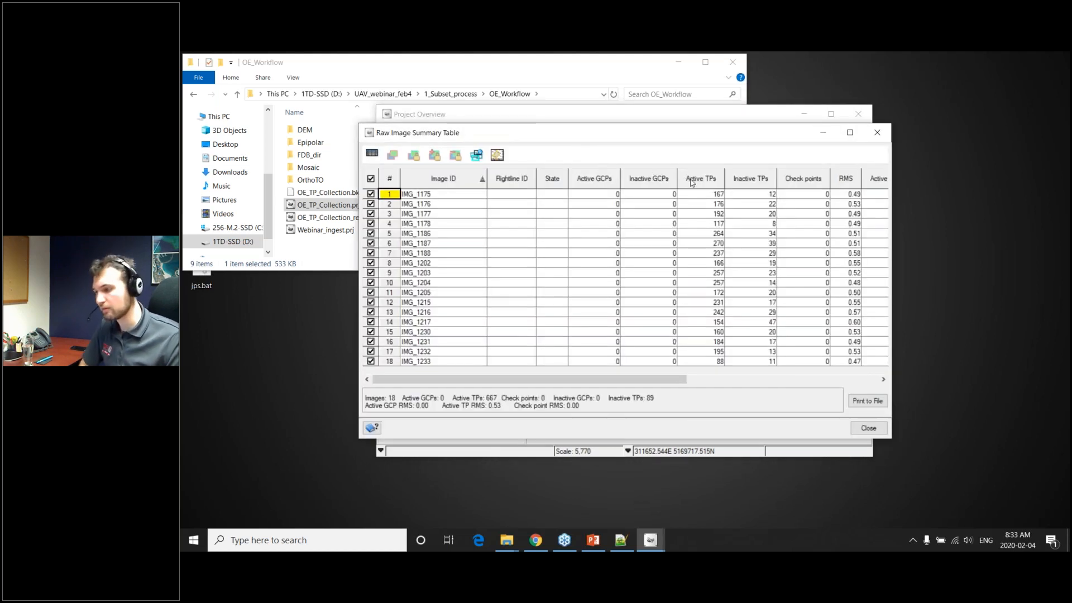
pyautogui.click(708, 180)
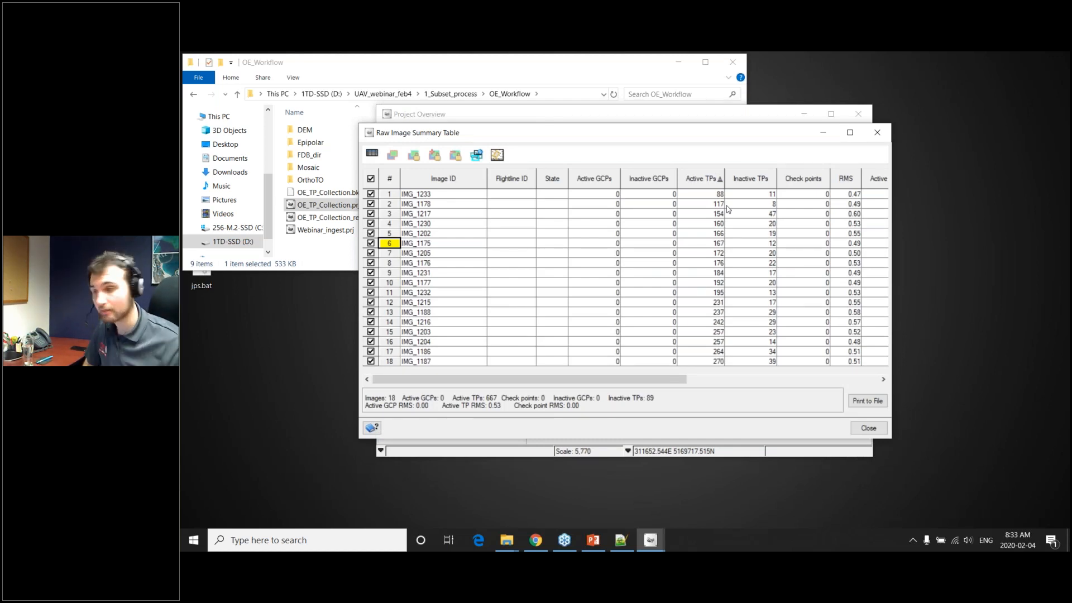
pyautogui.click(877, 132)
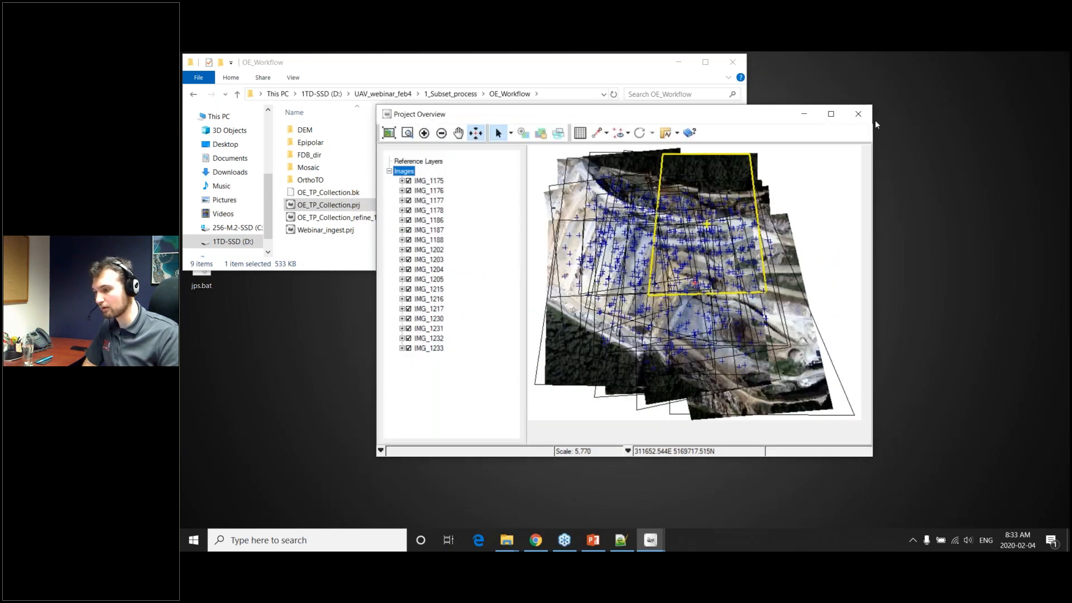
pyautogui.click(866, 113)
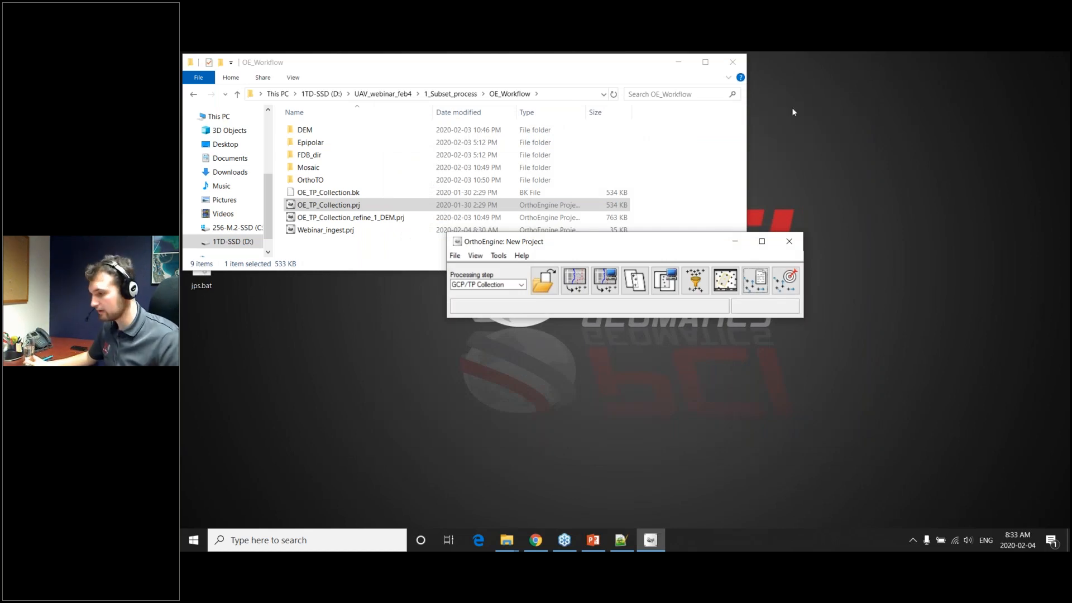
# Close the current project and open OE_TP_Collection_refine_1_DEM.prj from the OE_Workflow folder.
pyautogui.click(521, 285)
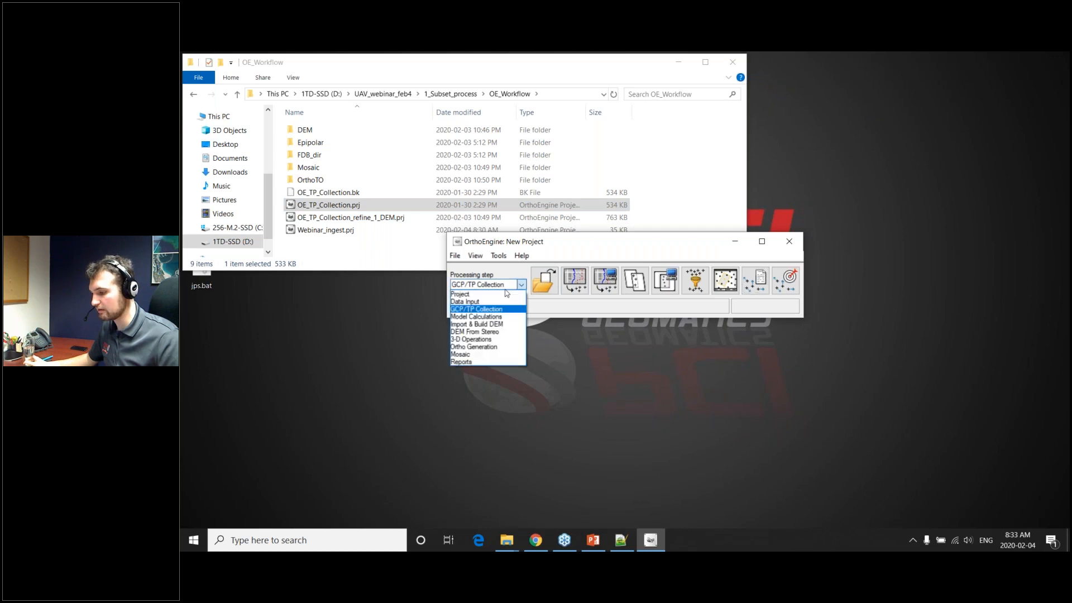
pyautogui.click(498, 331)
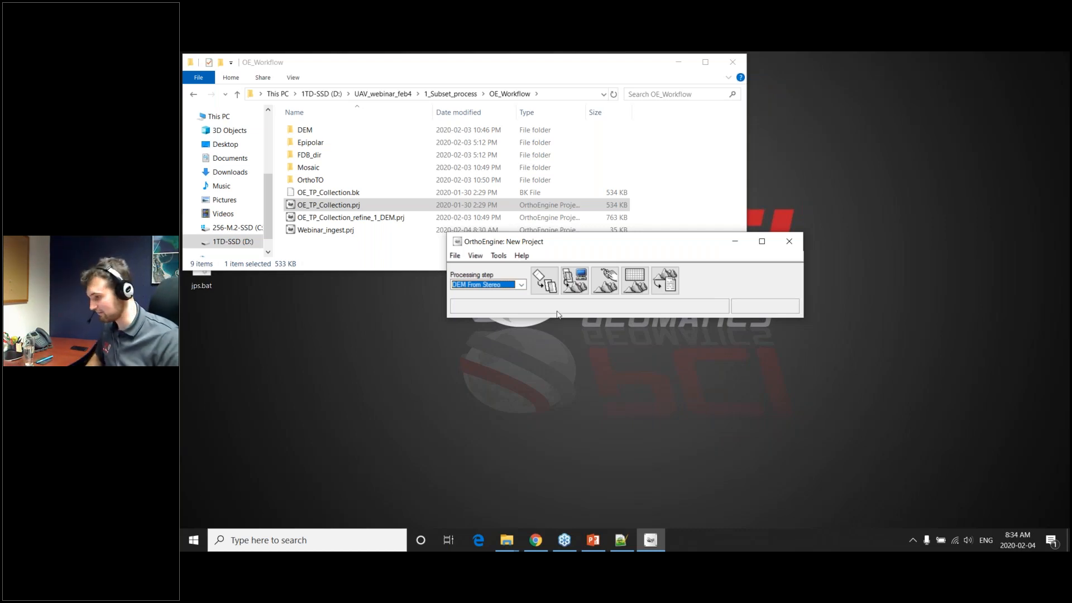
pyautogui.click(788, 245)
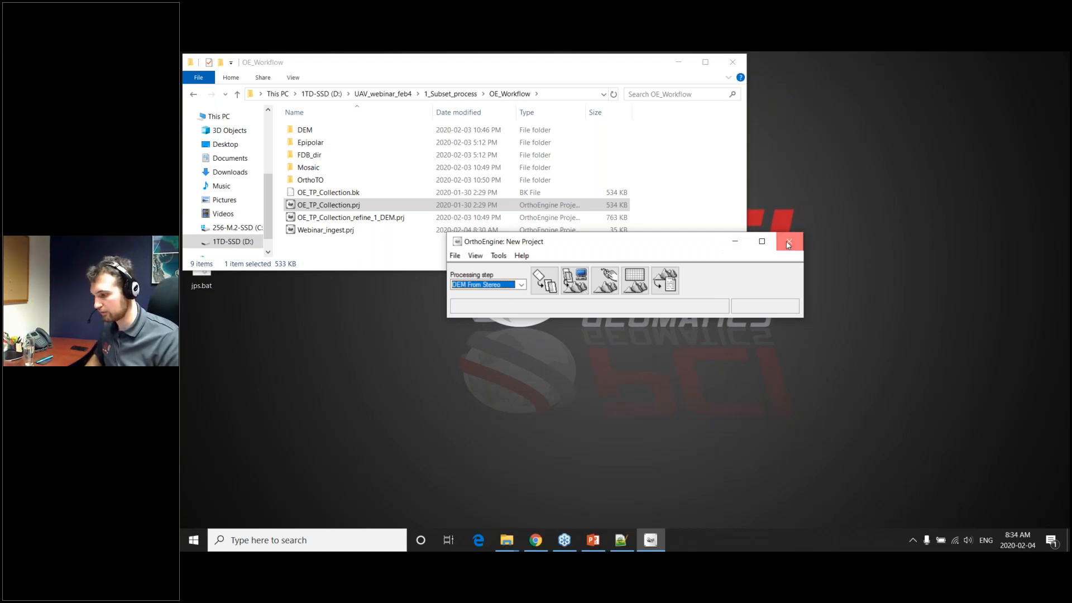
pyautogui.click(618, 303)
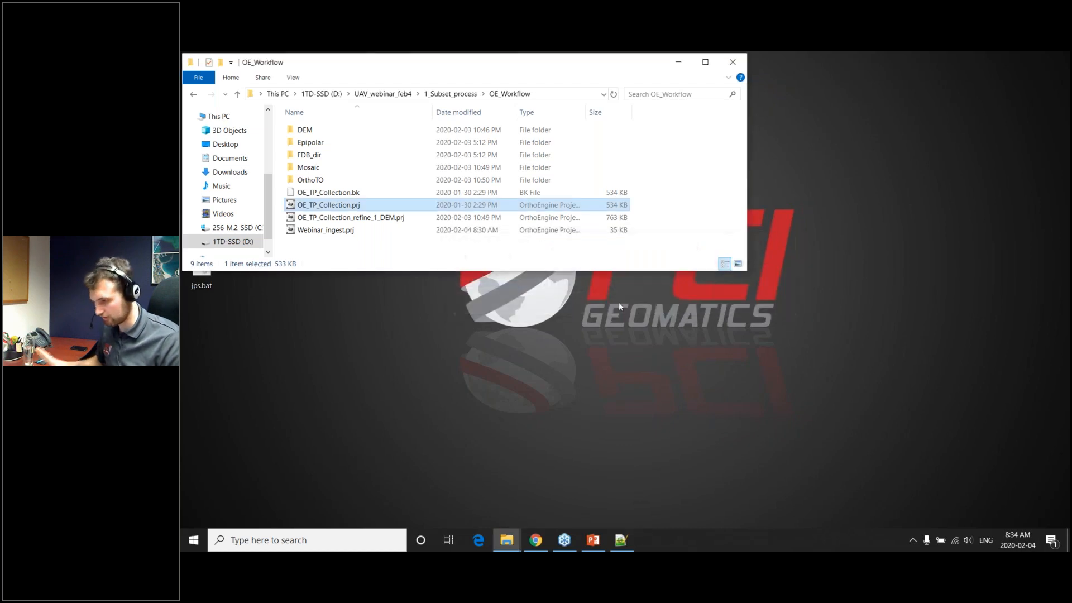
pyautogui.click(338, 207)
pyautogui.doubleClick(338, 207)
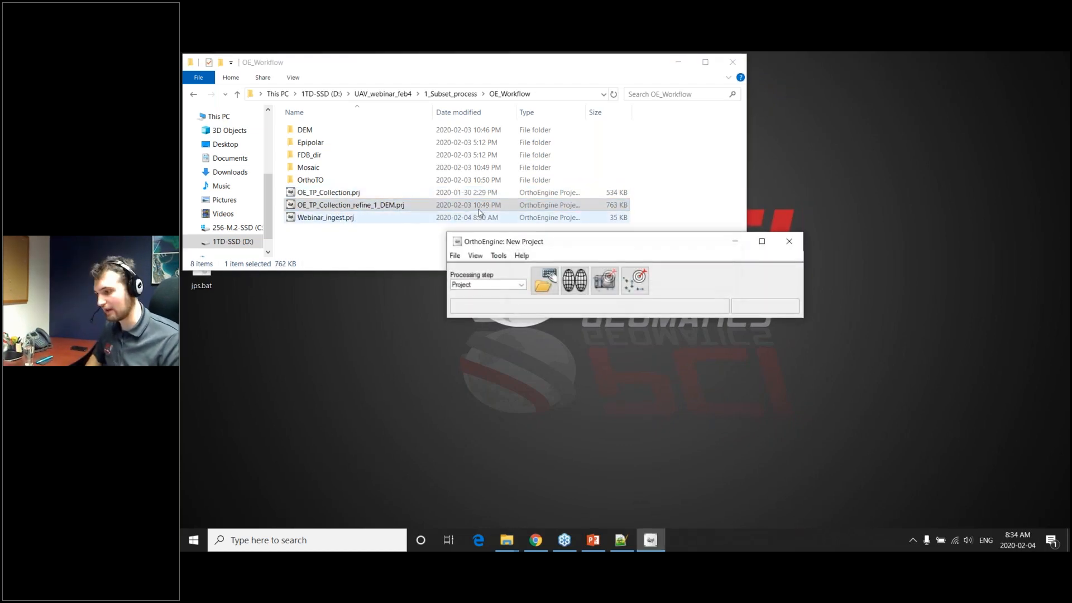
# Switch to the DEM From Stereo processing step and review the epipolar image generation setup without generating pairs.
pyautogui.click(476, 285)
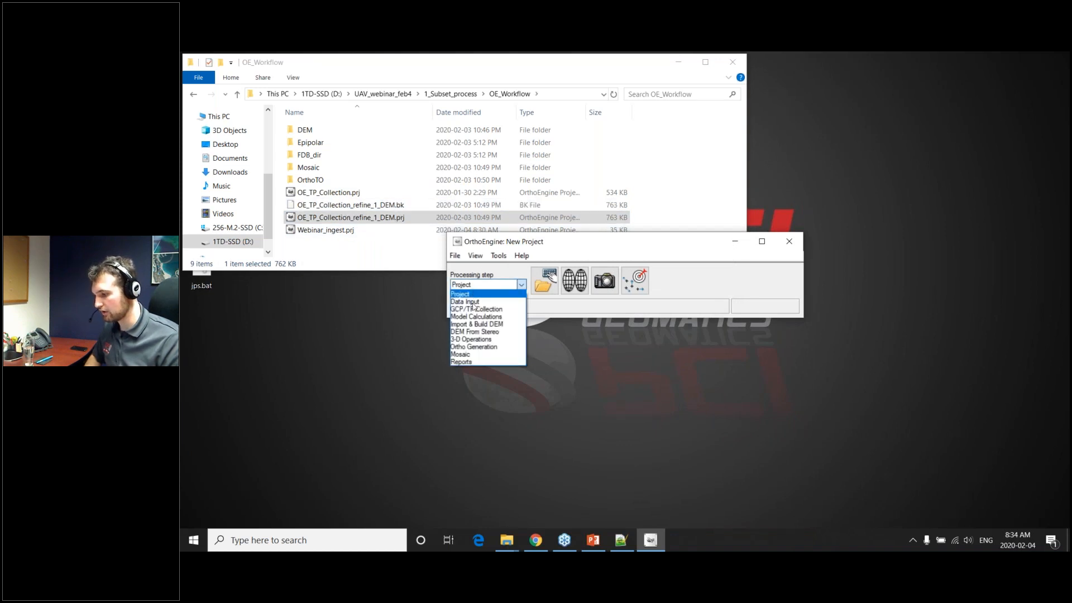
pyautogui.click(476, 332)
pyautogui.click(544, 282)
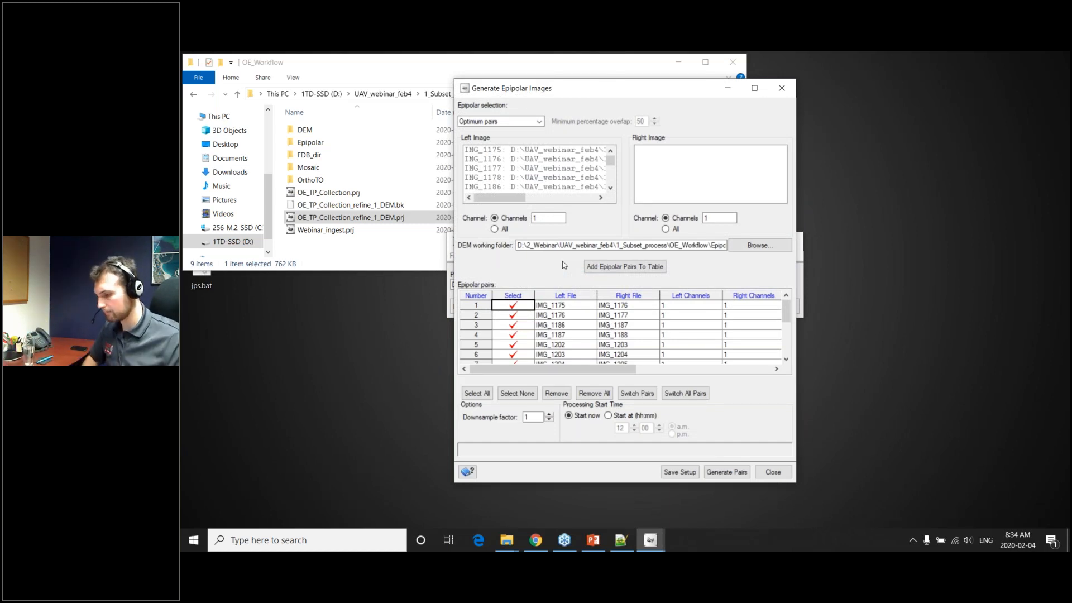
pyautogui.click(773, 472)
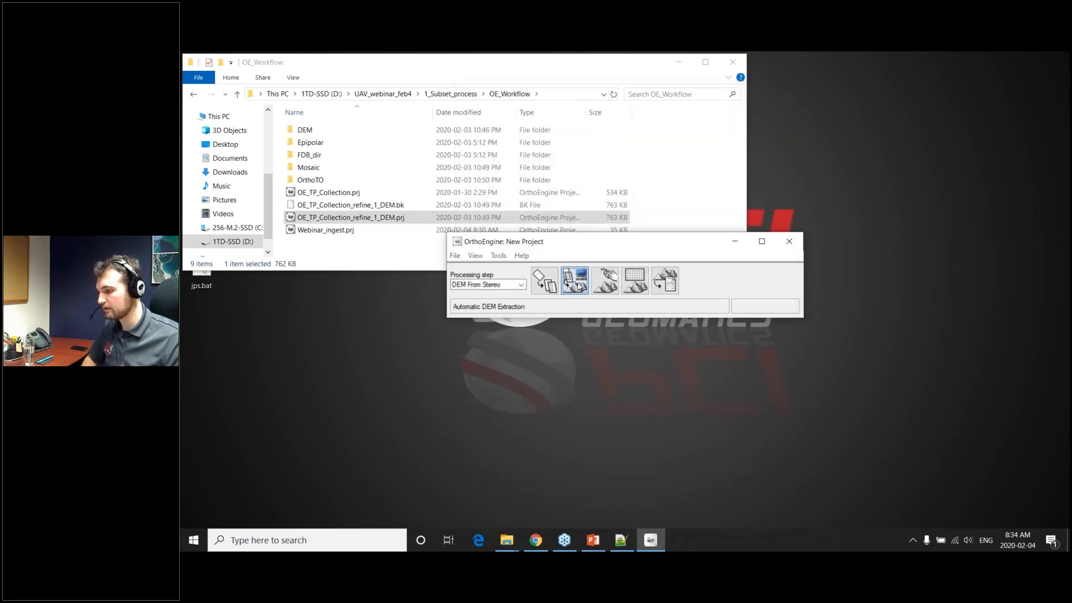
# Start Automatic DEM Extraction, select all stereo pairs and set the pixel sampling interval to 1.
pyautogui.click(579, 287)
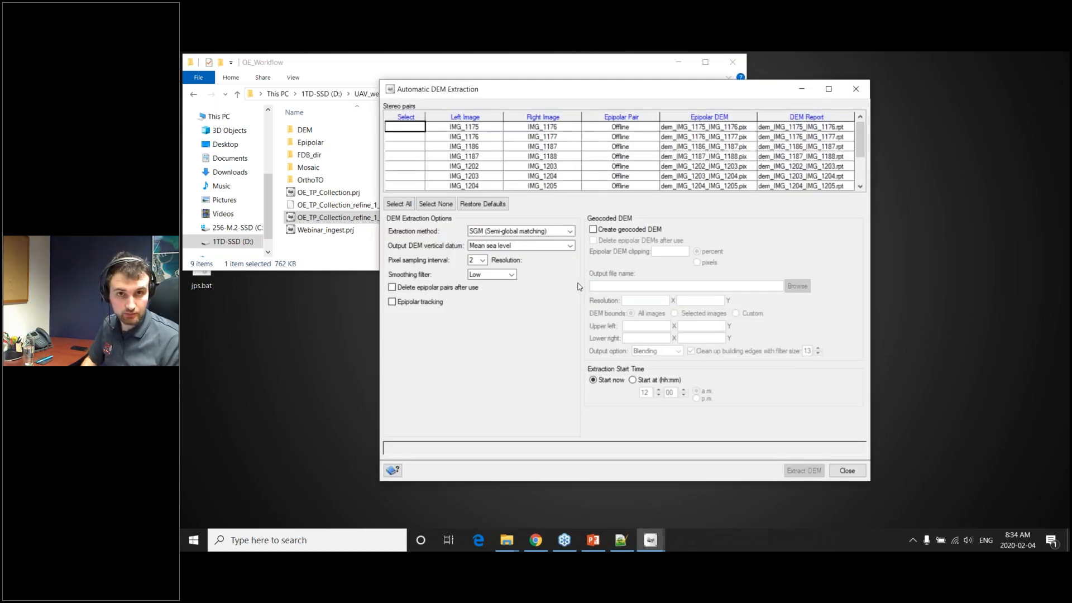
pyautogui.click(399, 203)
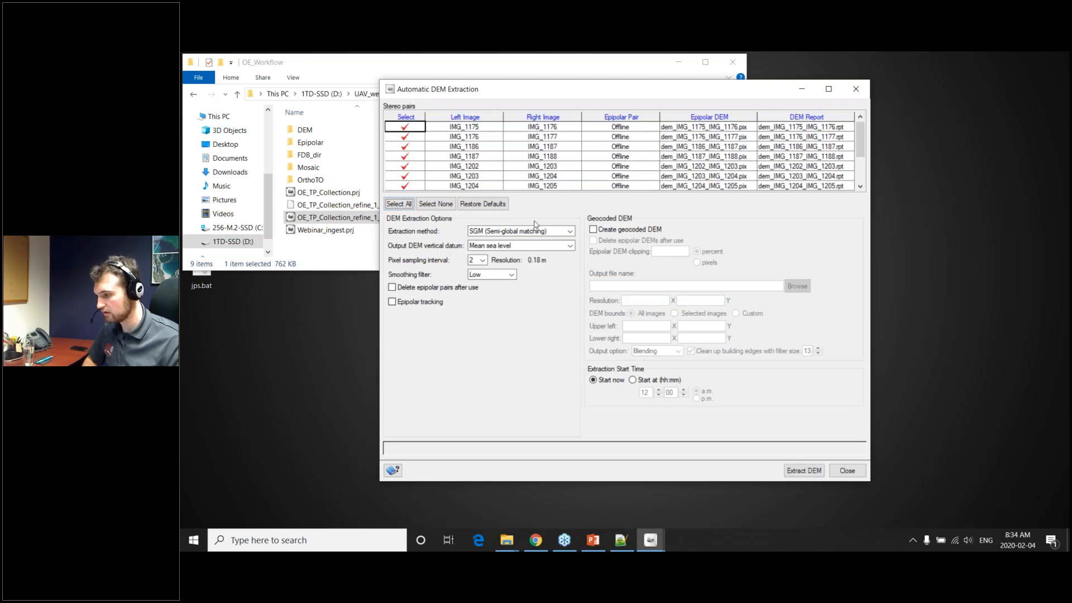
pyautogui.click(484, 260)
pyautogui.click(479, 269)
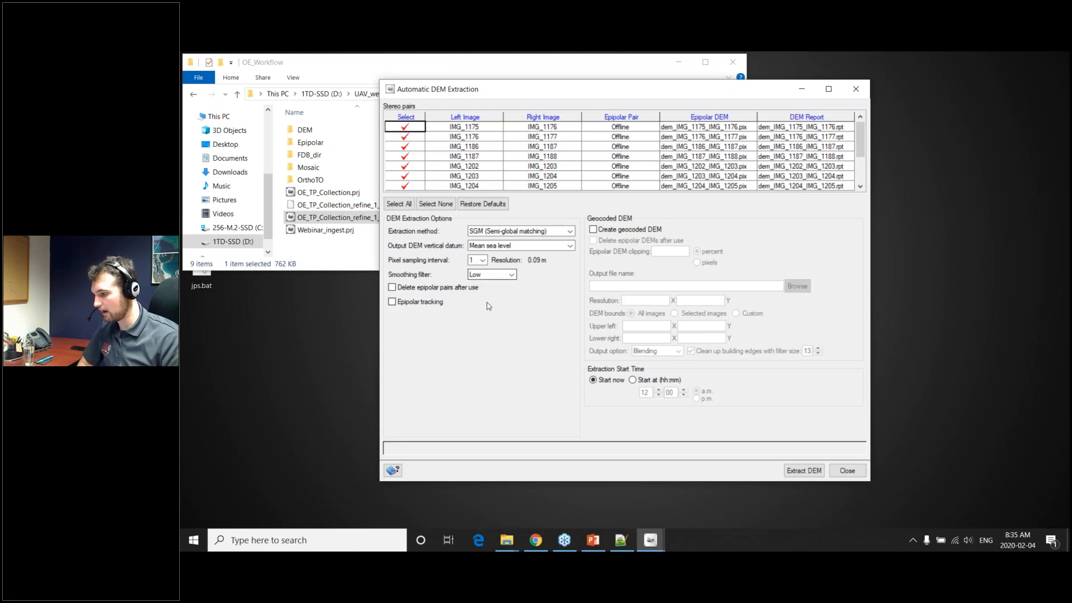
pyautogui.moveTo(541, 258); pyautogui.dragTo(526, 259)
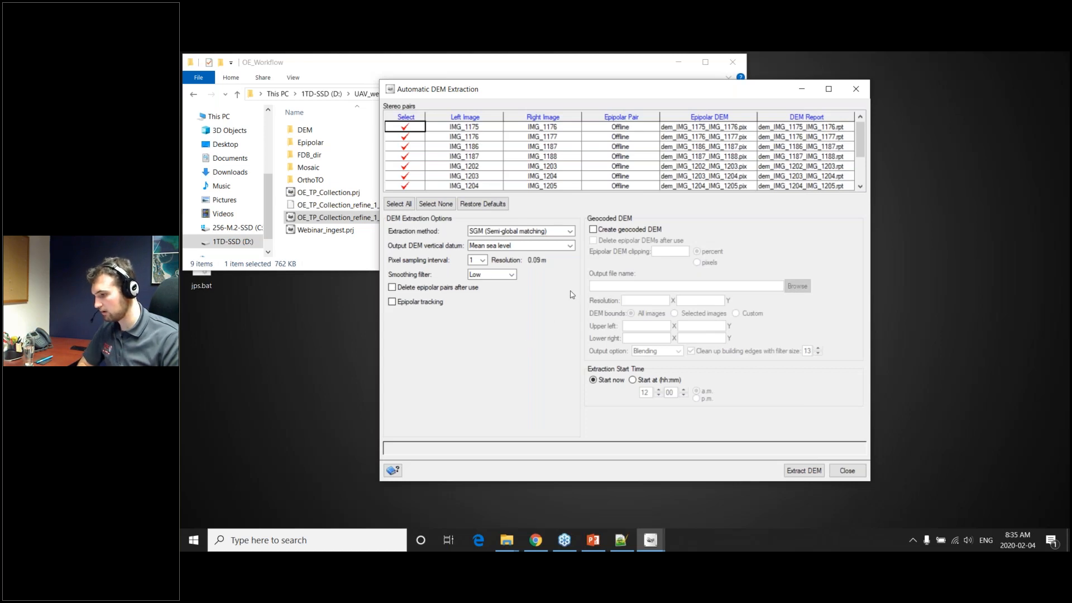
# Enable creation of a geocoded DEM and name its output file DEM in the DEM folder.
pyautogui.click(613, 231)
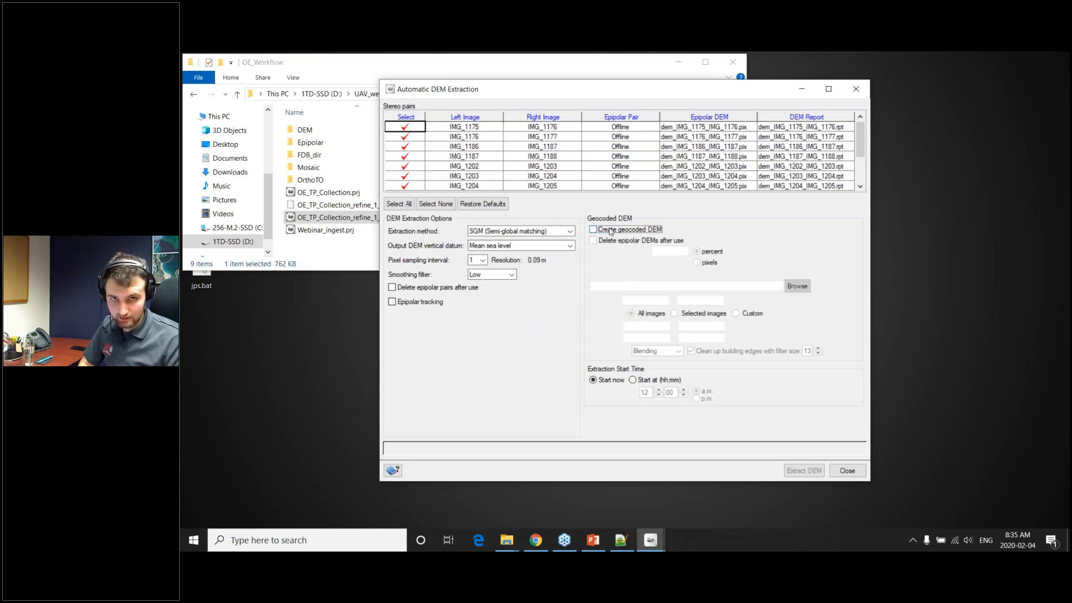
pyautogui.click(797, 286)
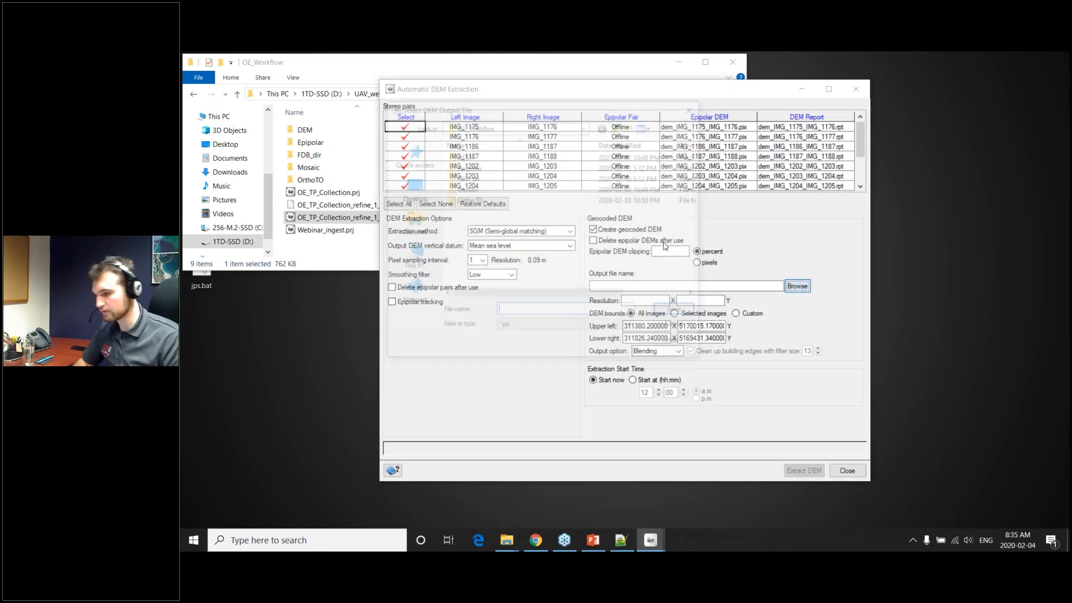
pyautogui.click(533, 311)
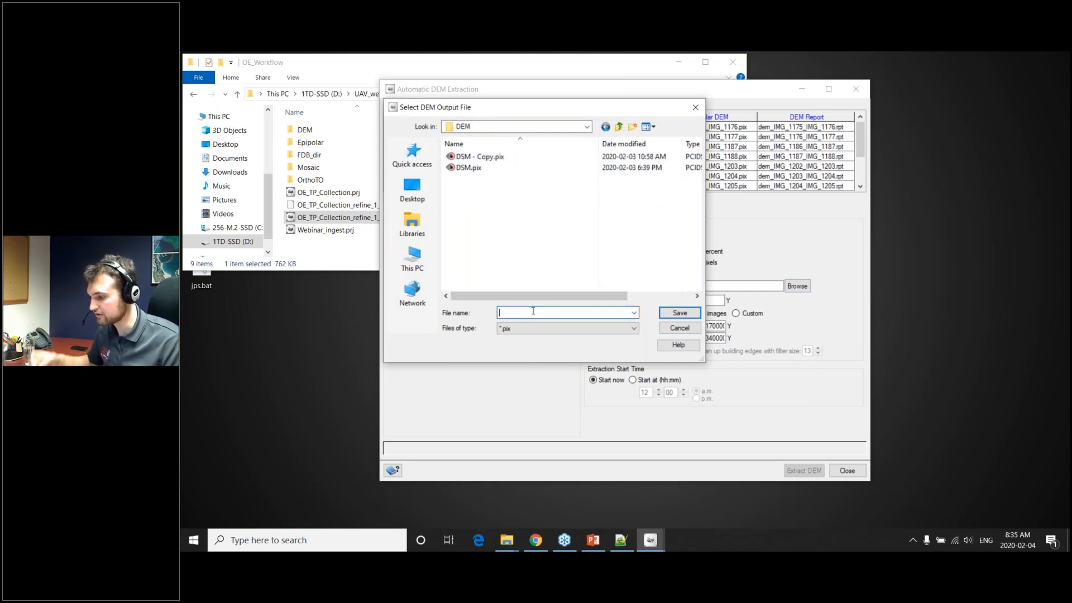
pyautogui.write('DEM')
pyautogui.click(687, 314)
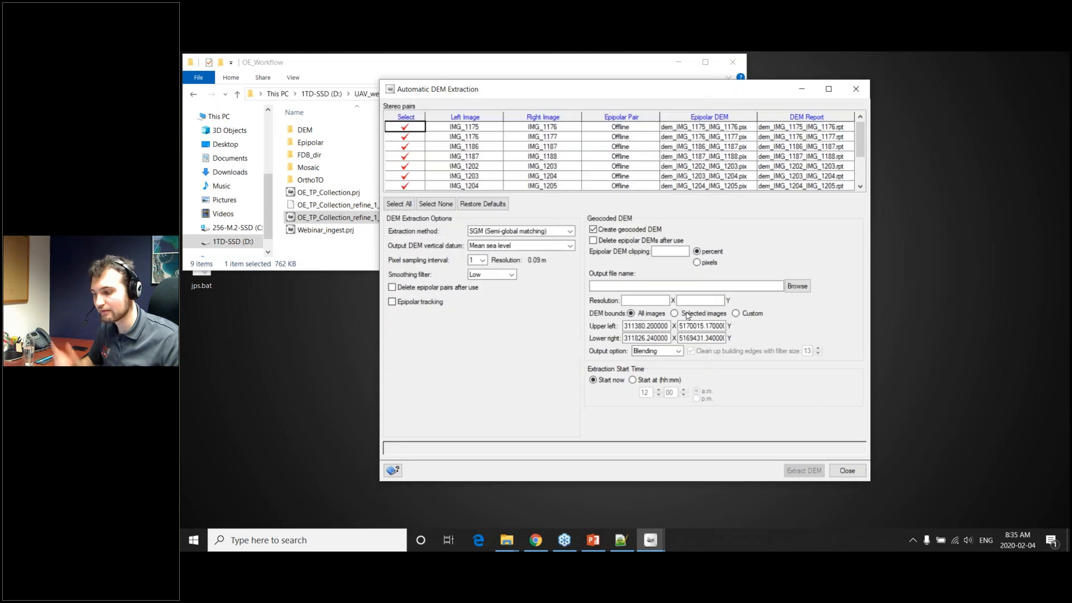
# Set the geocoded DEM resolution to 0.09 in X and Y with the Merge output option, and close the dialog without extracting.
pyautogui.click(649, 299)
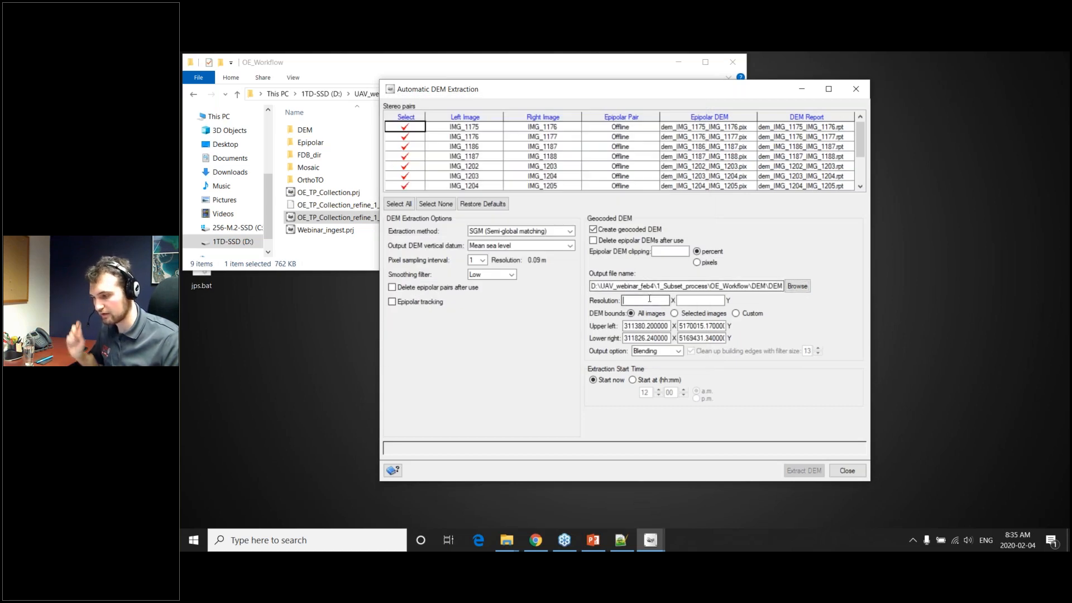
pyautogui.write('0.0')
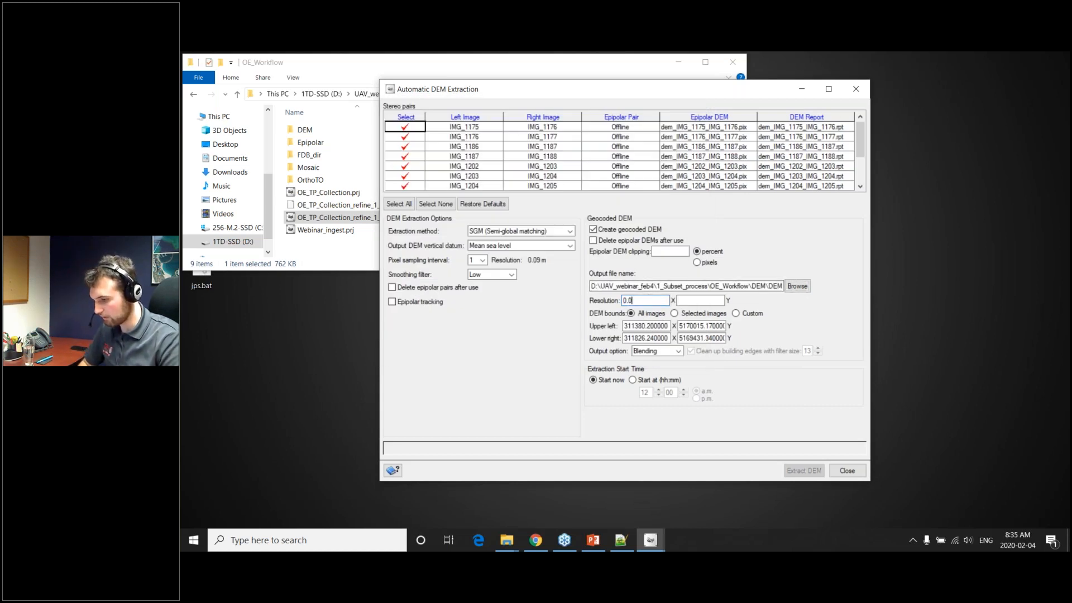
pyautogui.write('9')
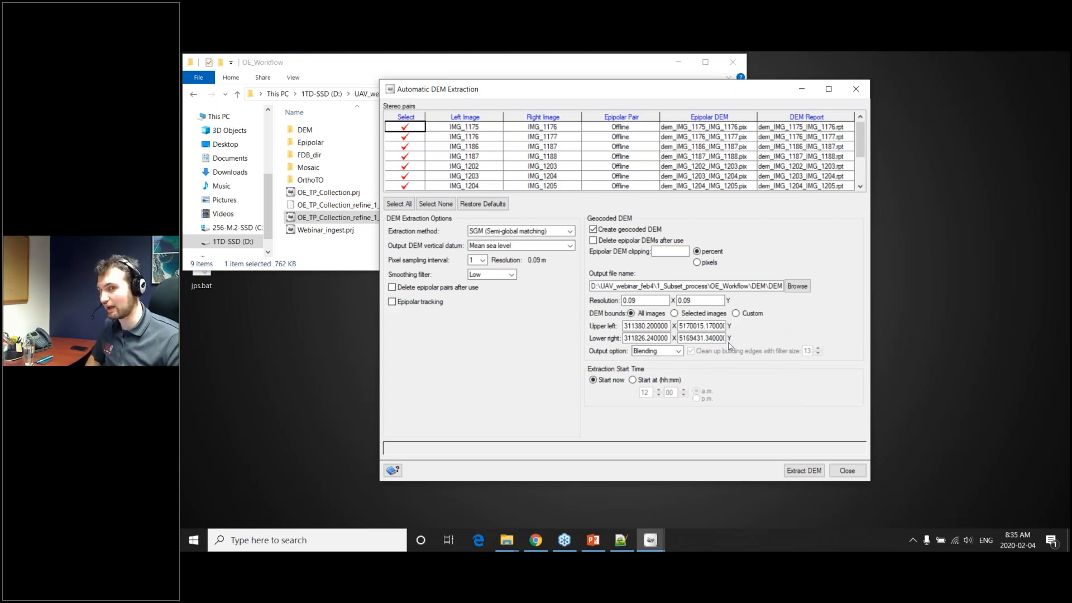
pyautogui.moveTo(628, 351); pyautogui.dragTo(591, 352)
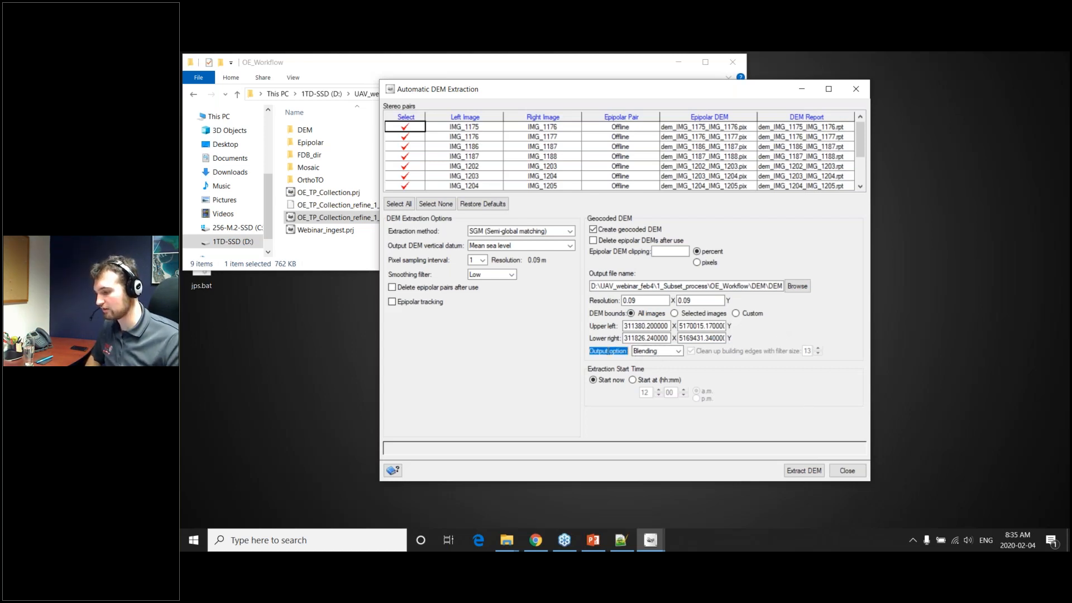
pyautogui.click(623, 352)
pyautogui.click(649, 351)
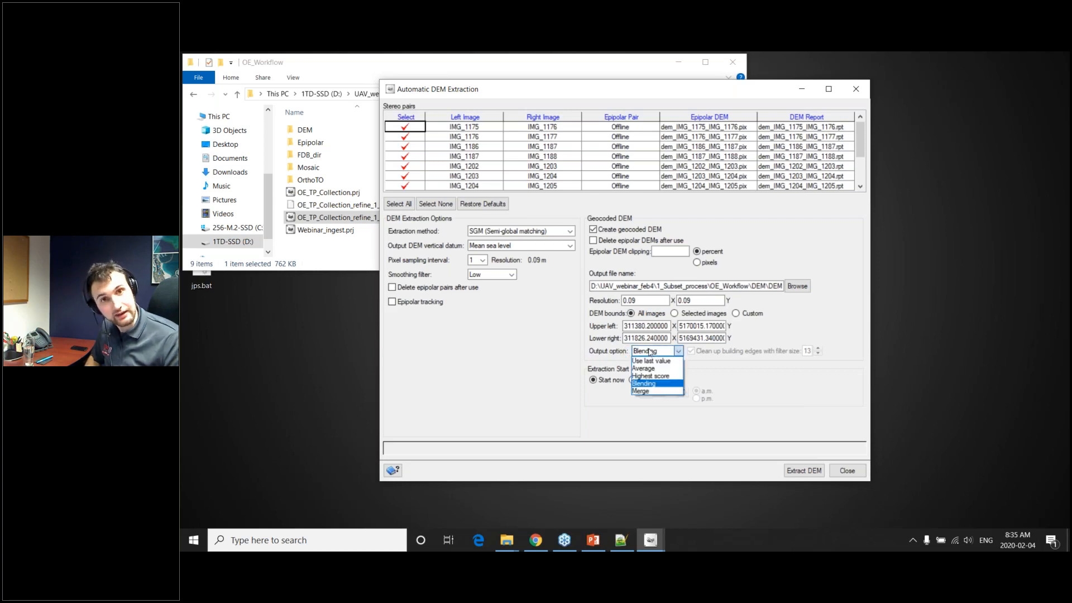
pyautogui.click(642, 390)
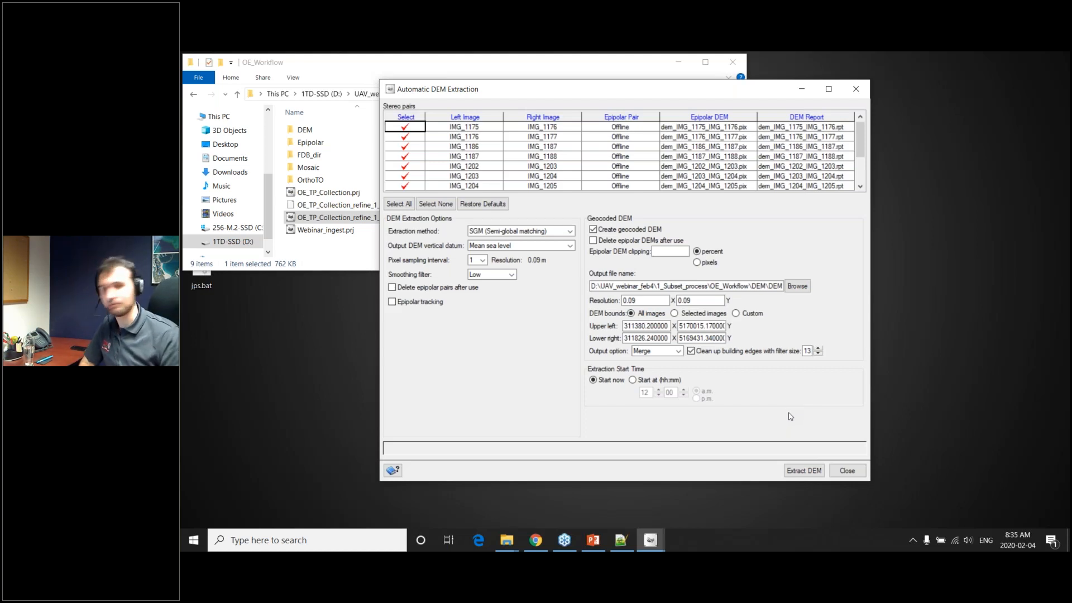
pyautogui.click(843, 467)
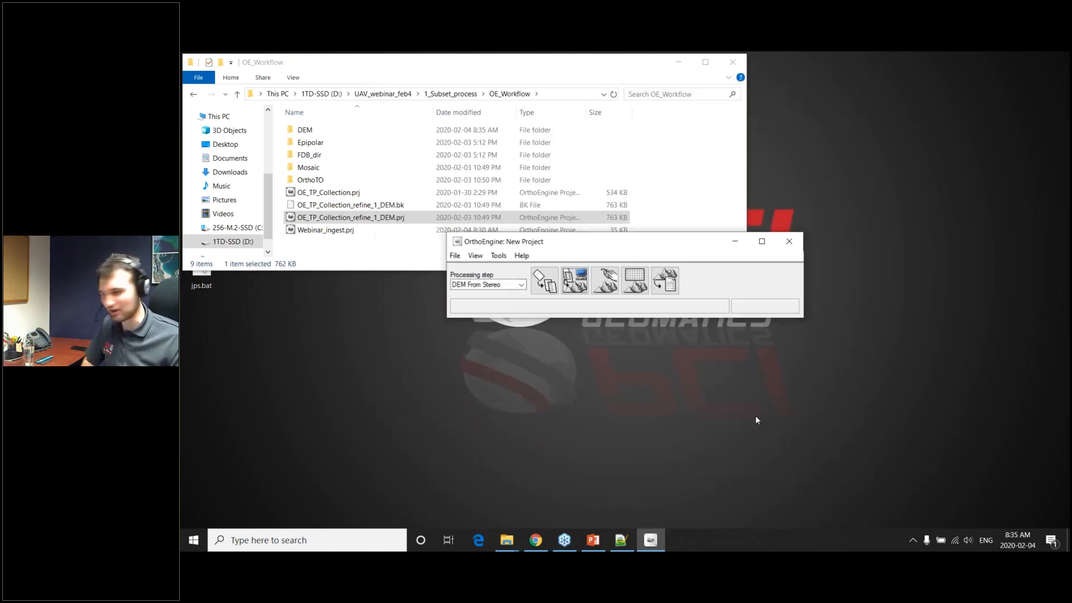
# Open the Subset_processing.gpr project from the 1_Subset_process folder in Focus.
pyautogui.click(459, 94)
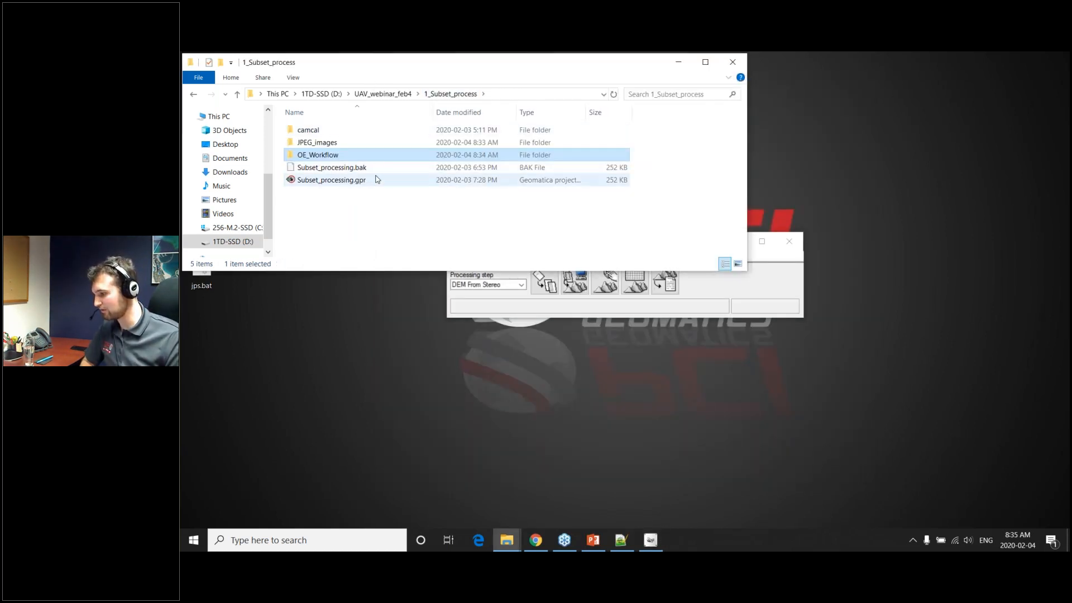
pyautogui.click(373, 180)
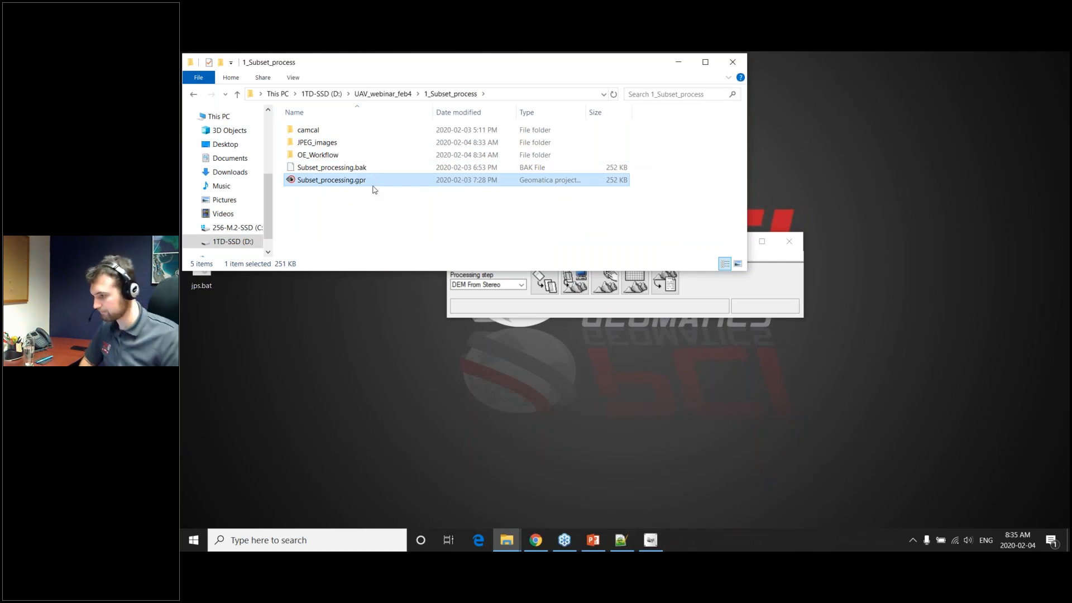
pyautogui.doubleClick(373, 184)
# View the raw image subset and the DEM layer in Focus, and minimize the window.
pyautogui.click(509, 283)
pyautogui.scroll(-2, 513, 252)
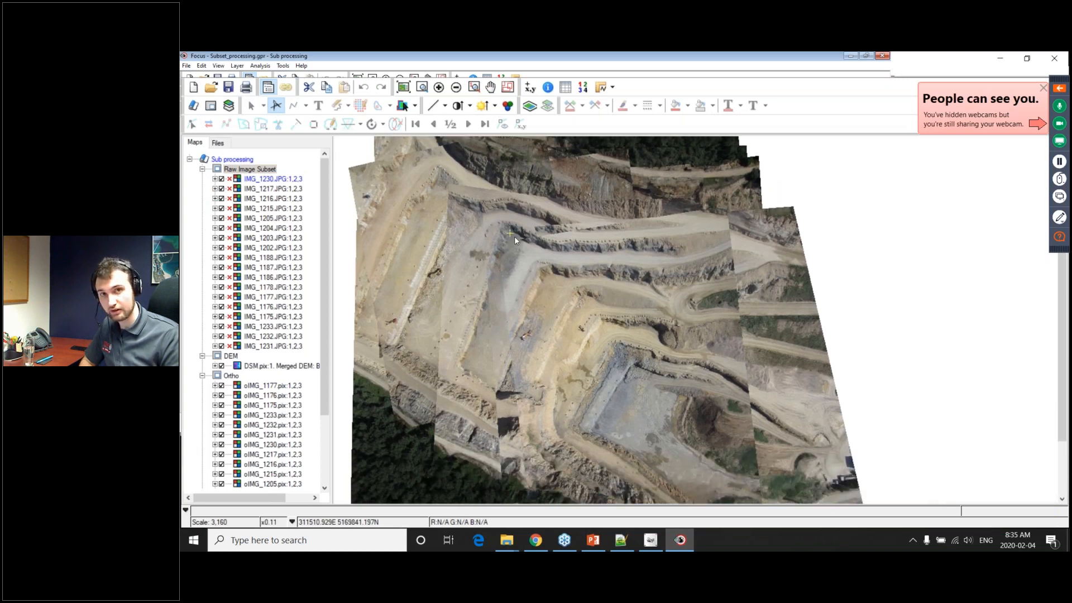
pyautogui.click(228, 356)
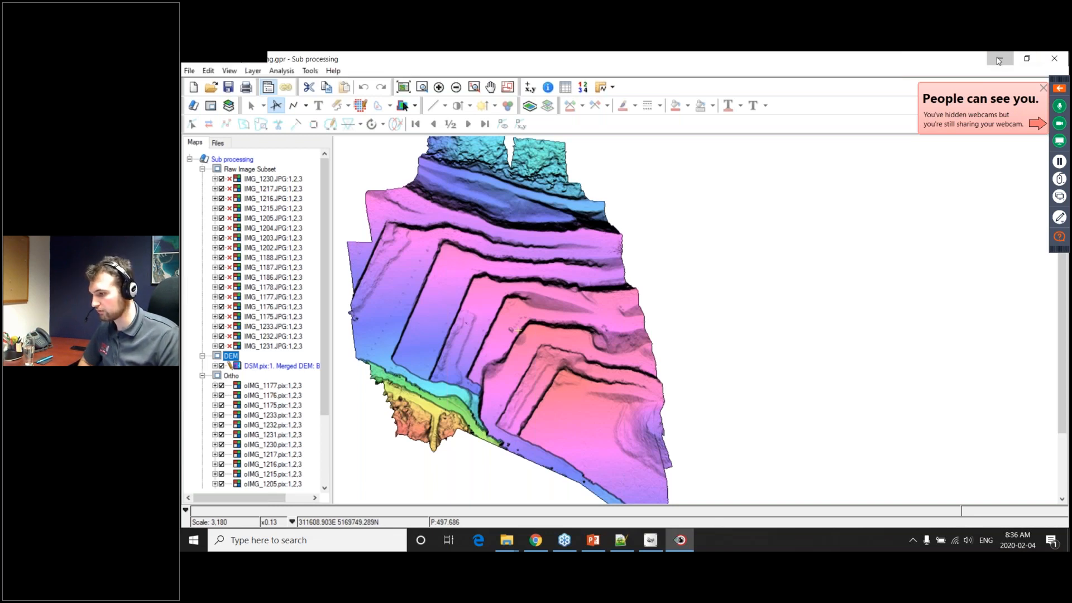
pyautogui.click(1000, 58)
# Switch OrthoEngine to the Ortho Generation step and add all available images to the ortho production list.
pyautogui.click(739, 295)
pyautogui.click(480, 285)
pyautogui.click(477, 348)
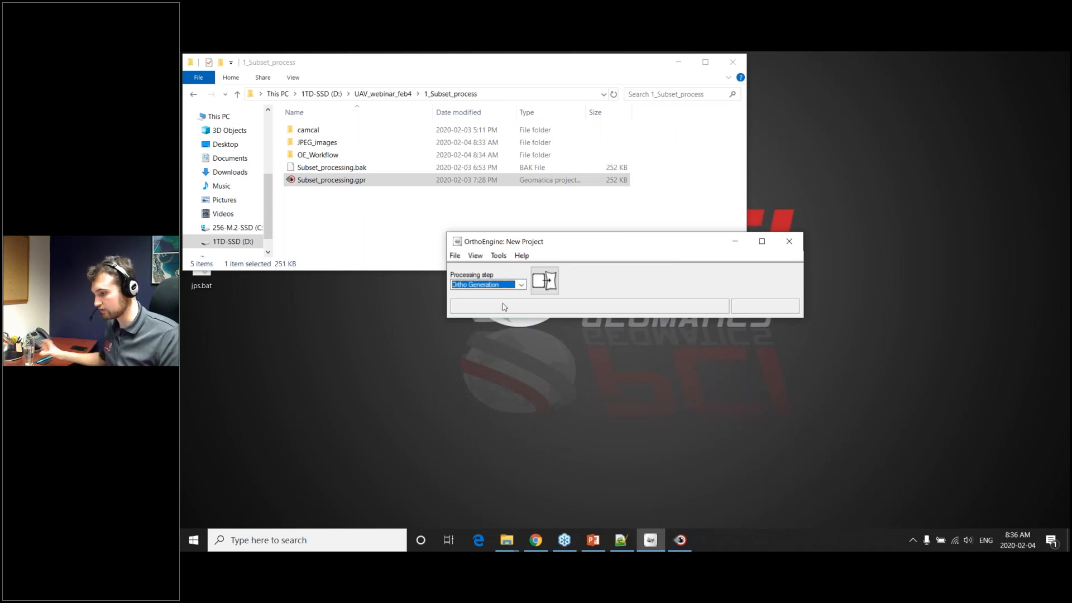
pyautogui.click(546, 284)
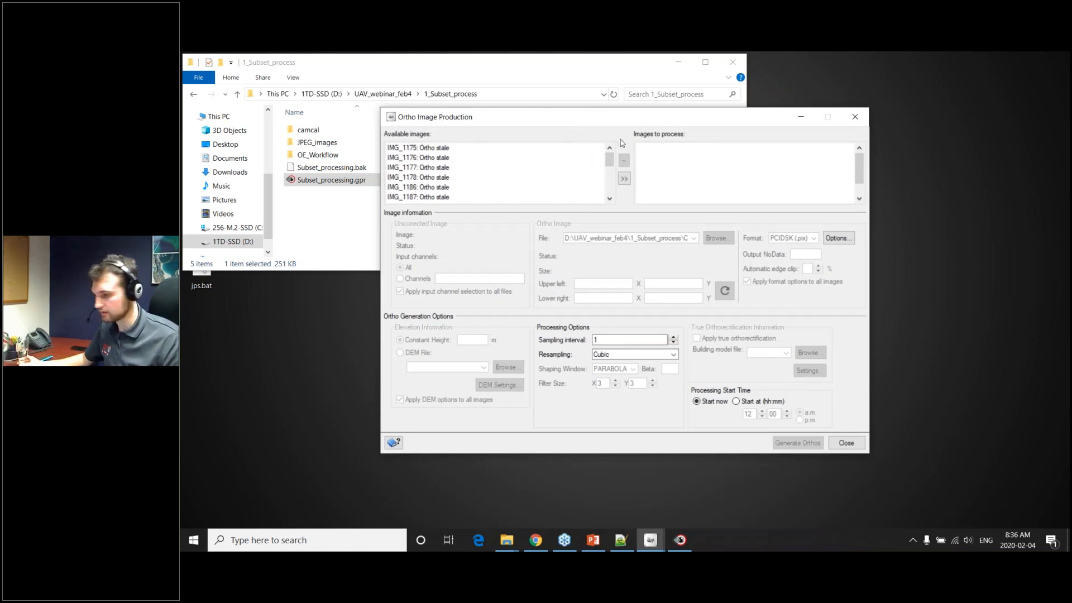
pyautogui.click(624, 179)
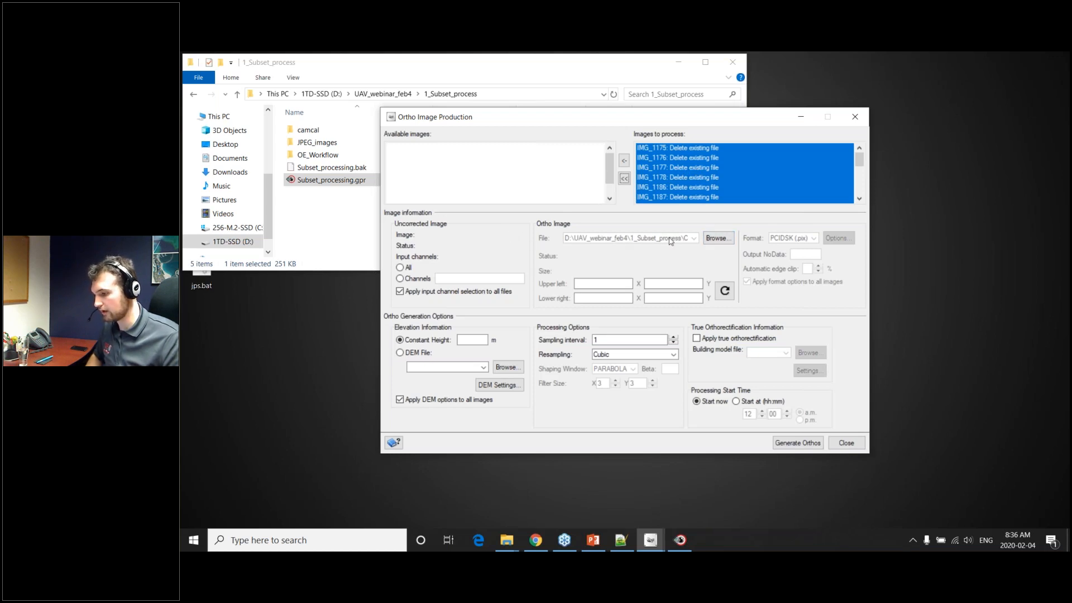
# Use DSM.pix from the DEM folder as the elevation source for the orthos, leaving the output folder unchanged.
pyautogui.click(716, 239)
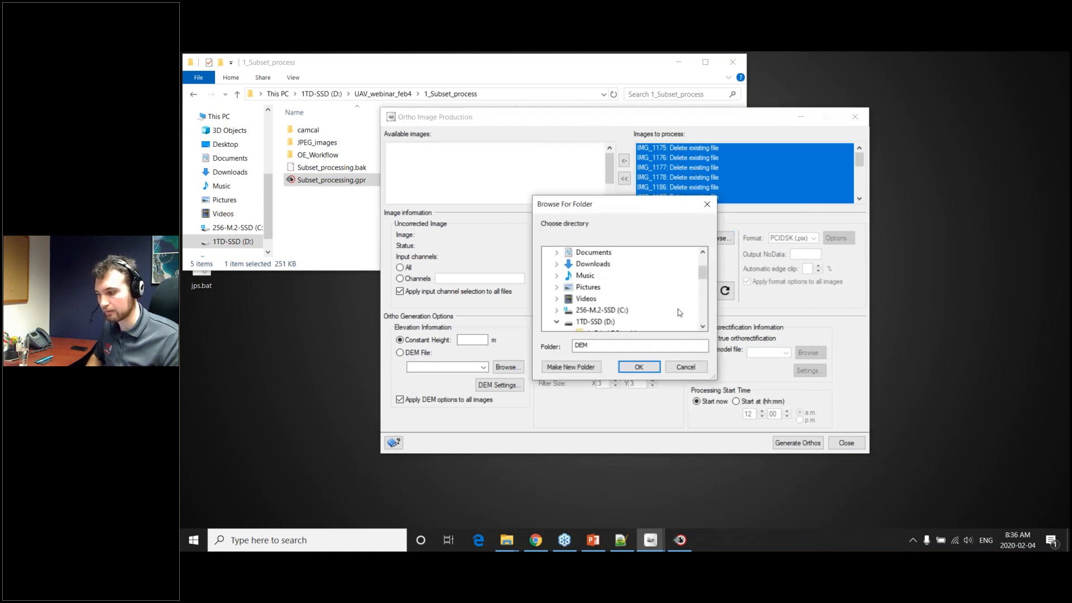
pyautogui.click(686, 367)
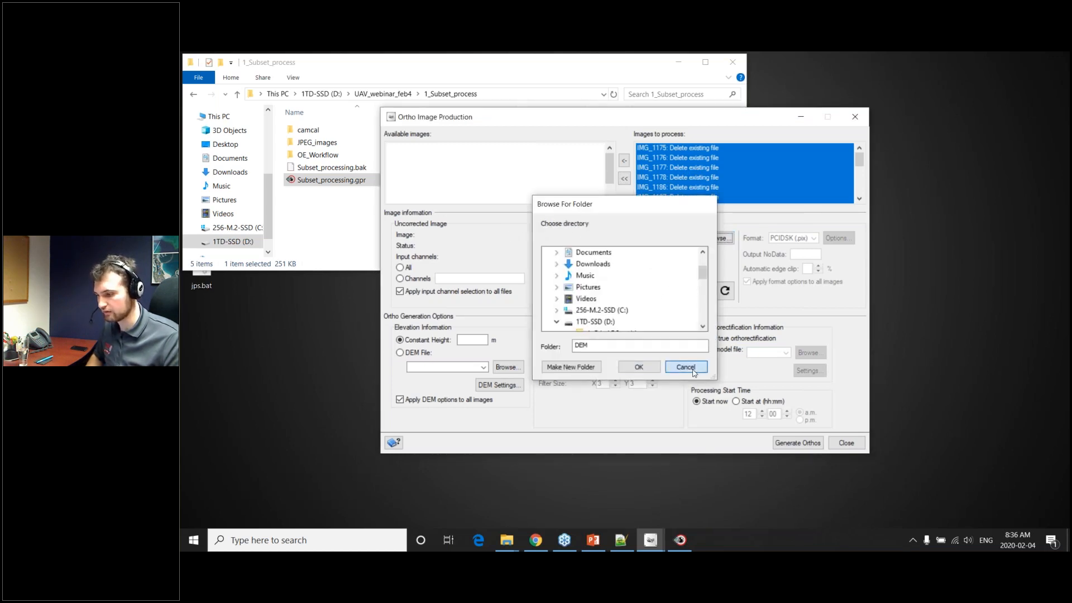
pyautogui.click(399, 353)
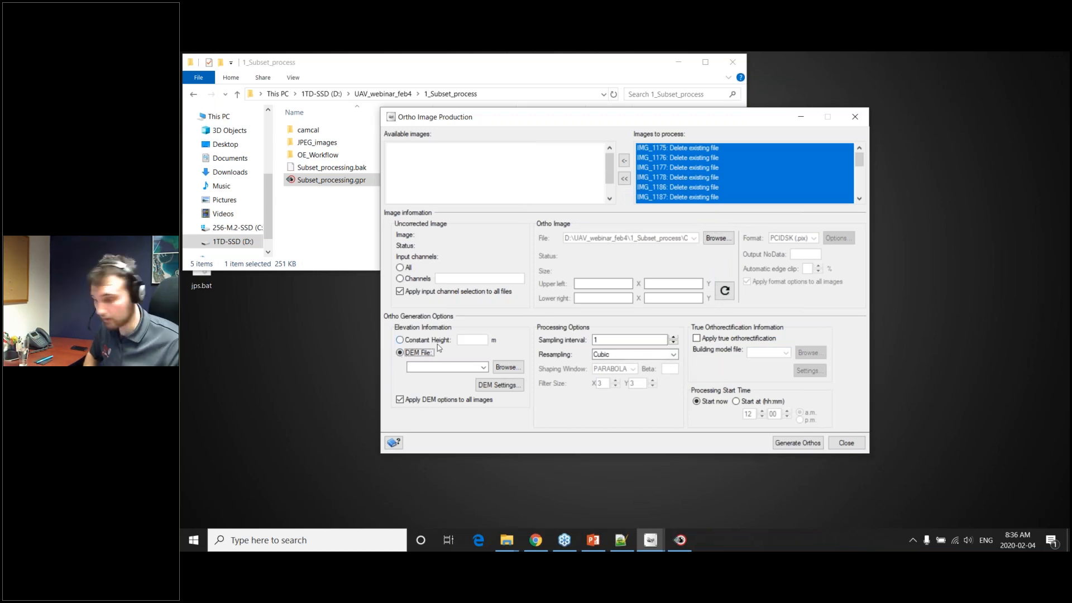
pyautogui.click(498, 364)
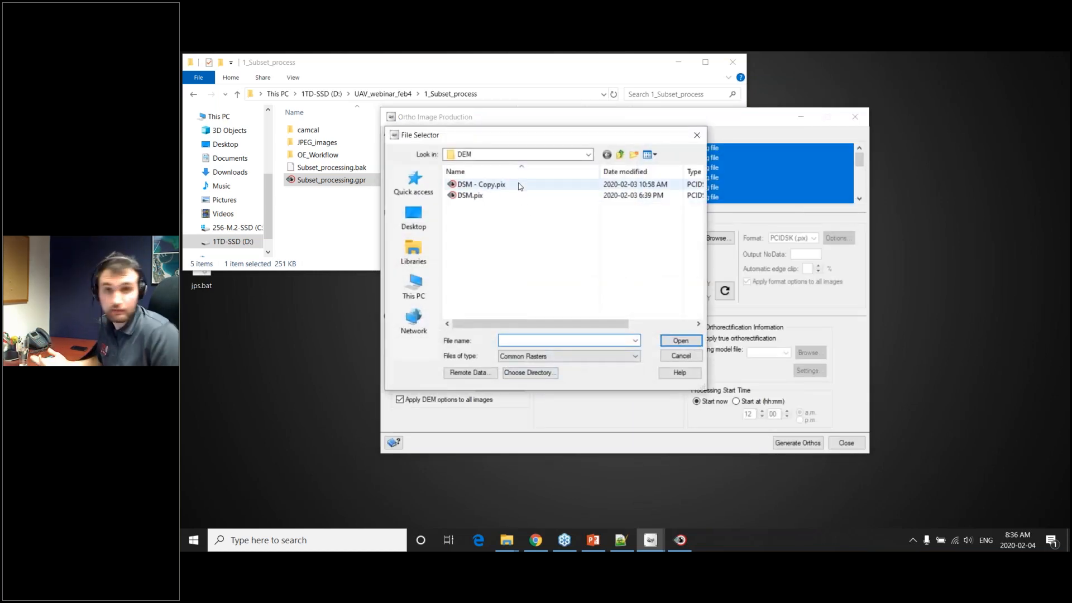
pyautogui.doubleClick(473, 195)
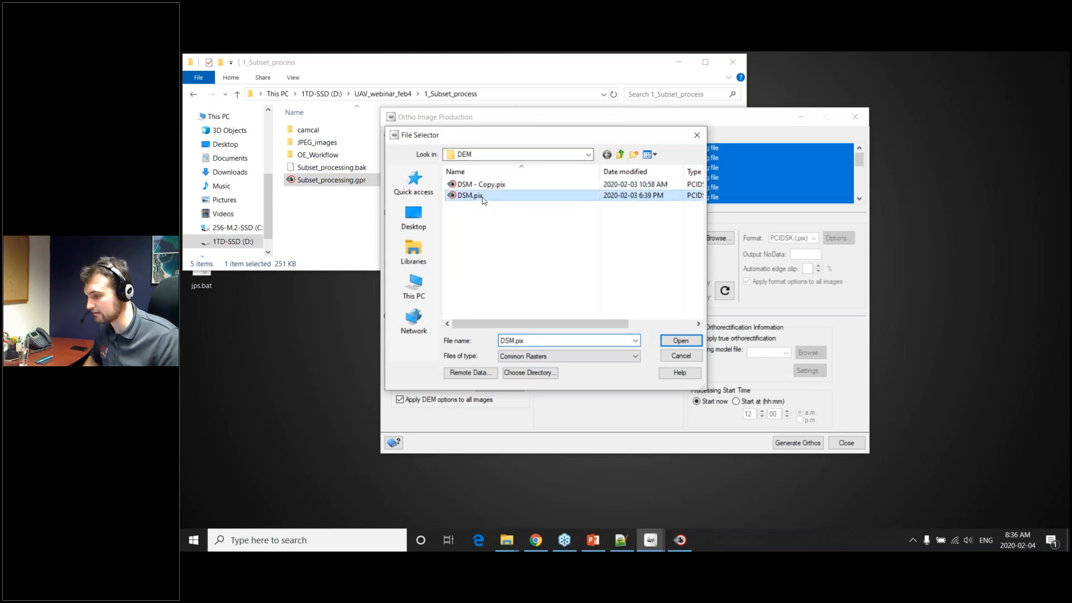
pyautogui.click(681, 358)
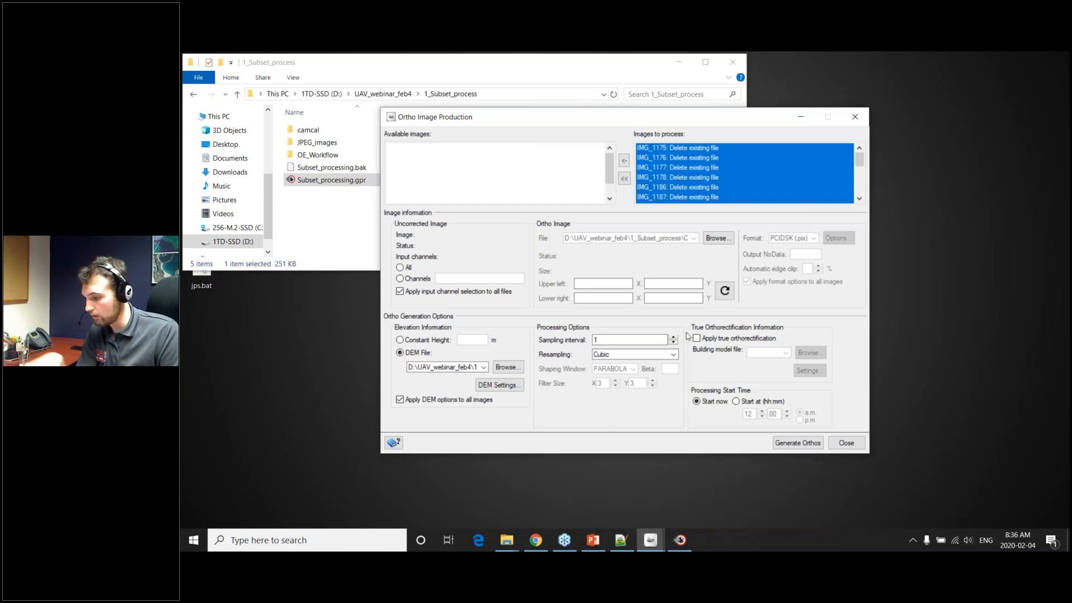
# Enable true orthorectification and close Ortho Image Production without generating the orthos.
pyautogui.click(697, 339)
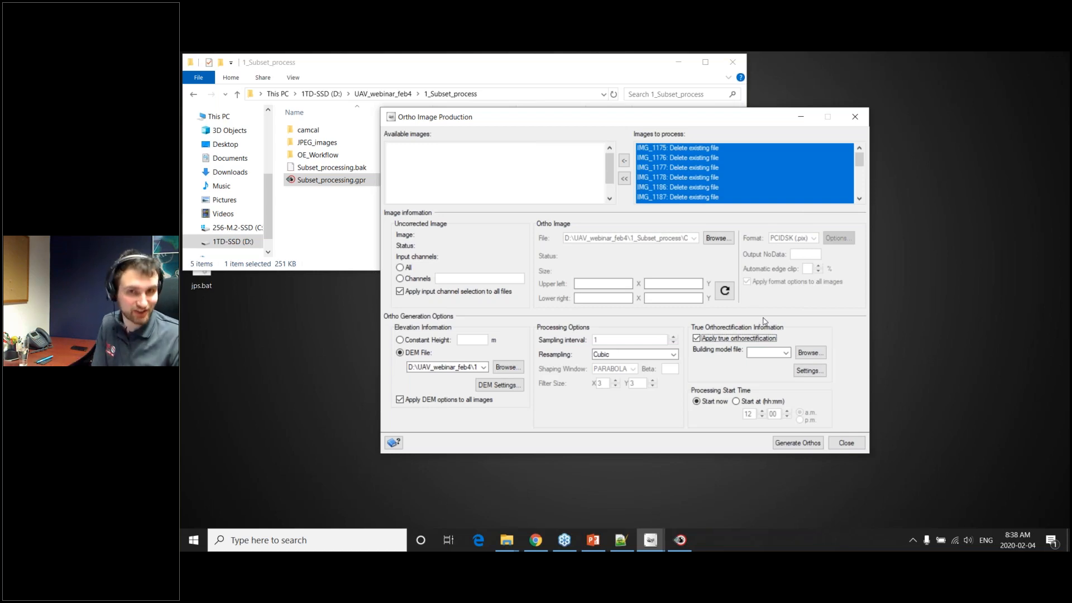
pyautogui.click(846, 443)
# Switch to Focus, display the Ortho group and examine the seams between the overlapping orthoimages up close.
pyautogui.click(688, 548)
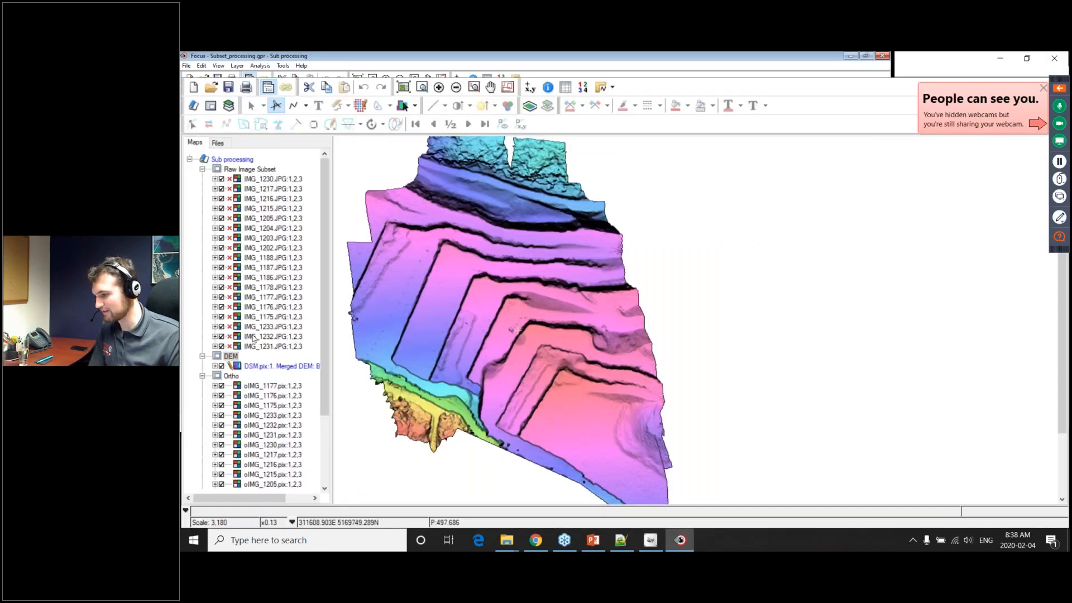
pyautogui.click(230, 376)
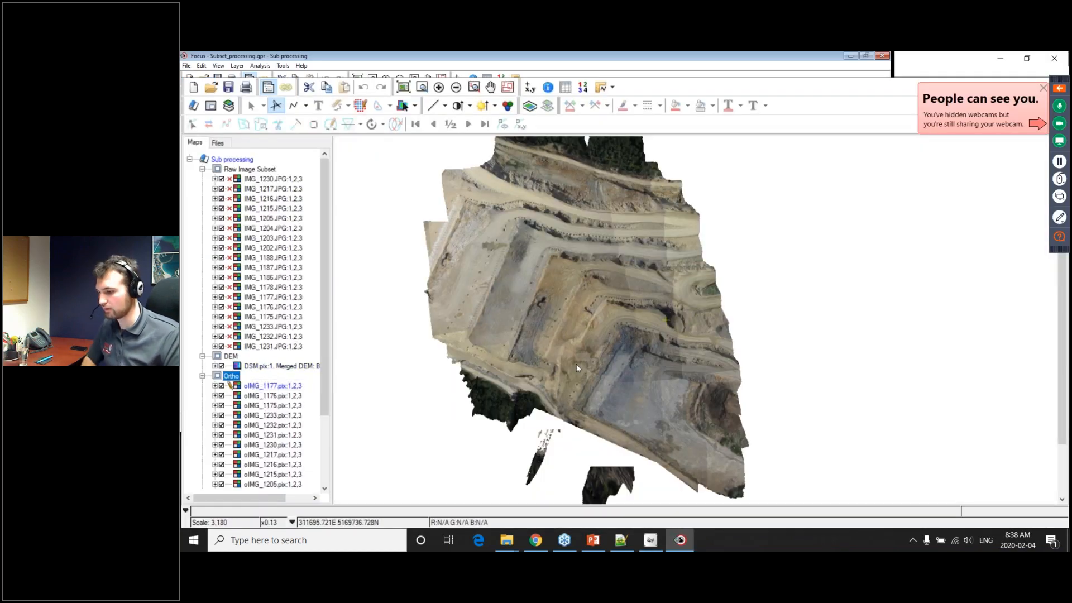
pyautogui.scroll(1, 581, 366)
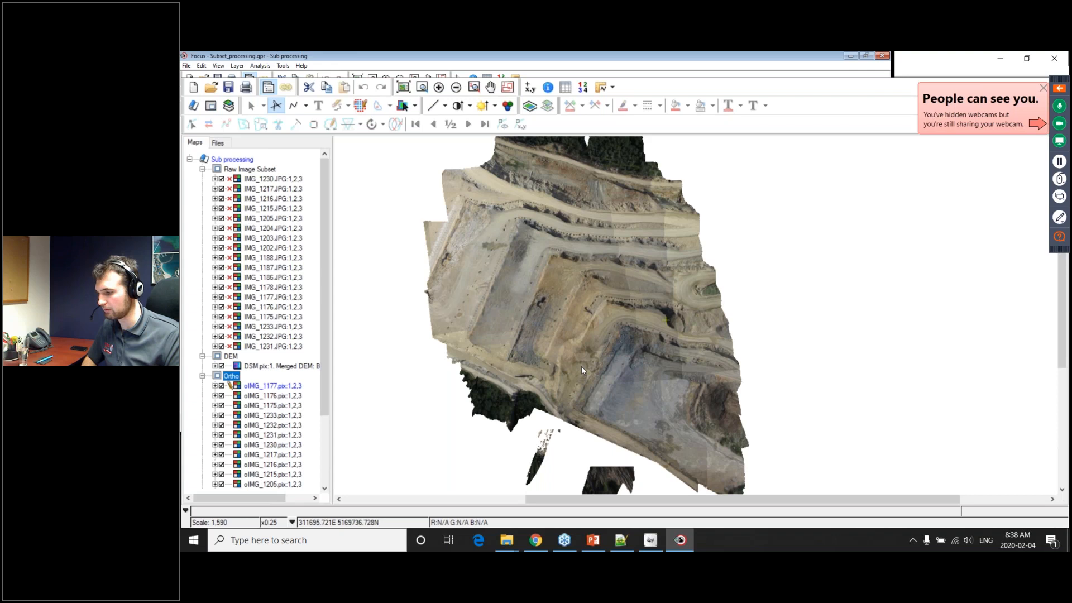
pyautogui.moveTo(633, 296); pyautogui.dragTo(639, 296)
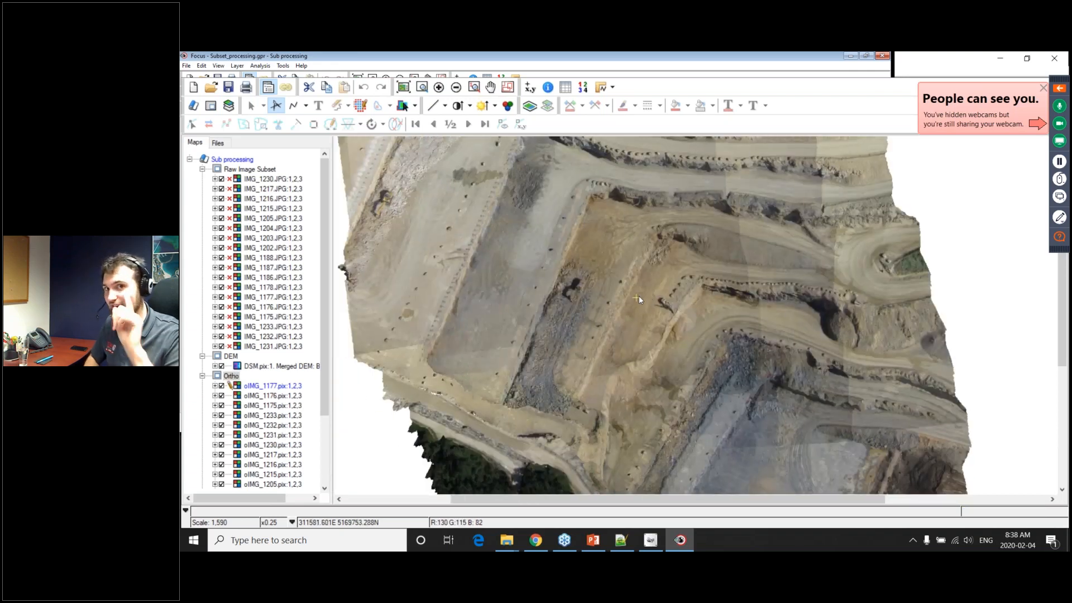
pyautogui.moveTo(646, 219); pyautogui.dragTo(638, 302)
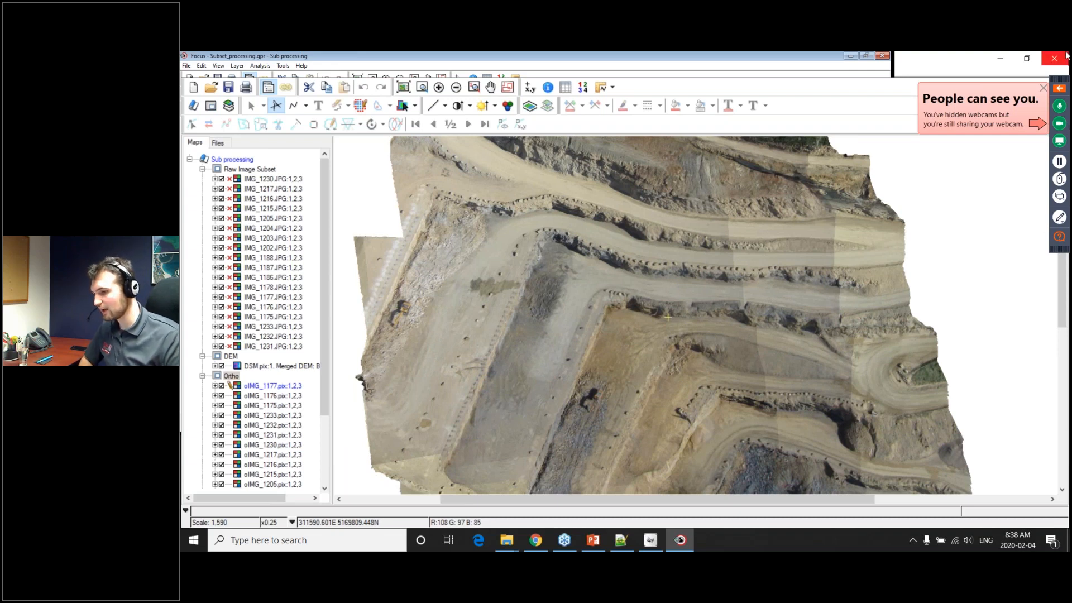
pyautogui.click(1040, 59)
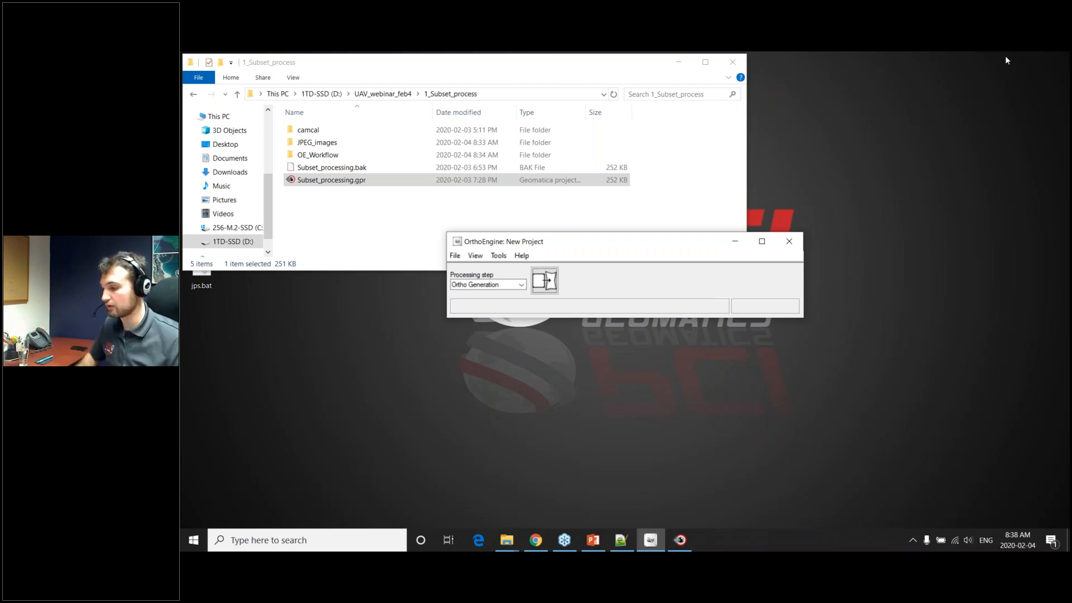
# Switch OrthoEngine to the Mosaic step and launch the Mosaic Tool, saving the project without regenerating the stale orthos.
pyautogui.click(498, 286)
pyautogui.click(470, 354)
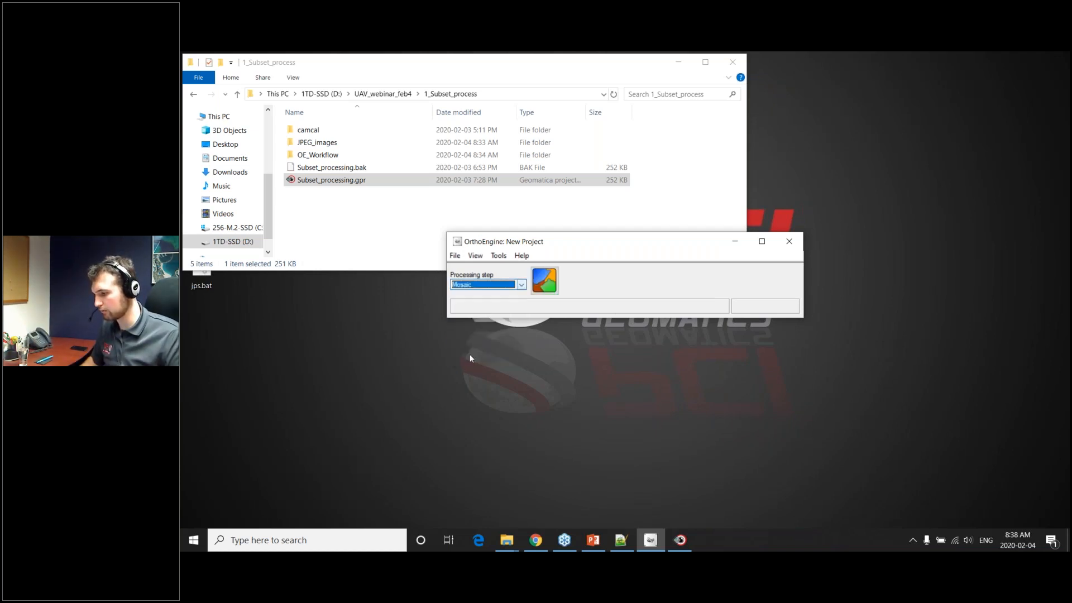
pyautogui.click(546, 283)
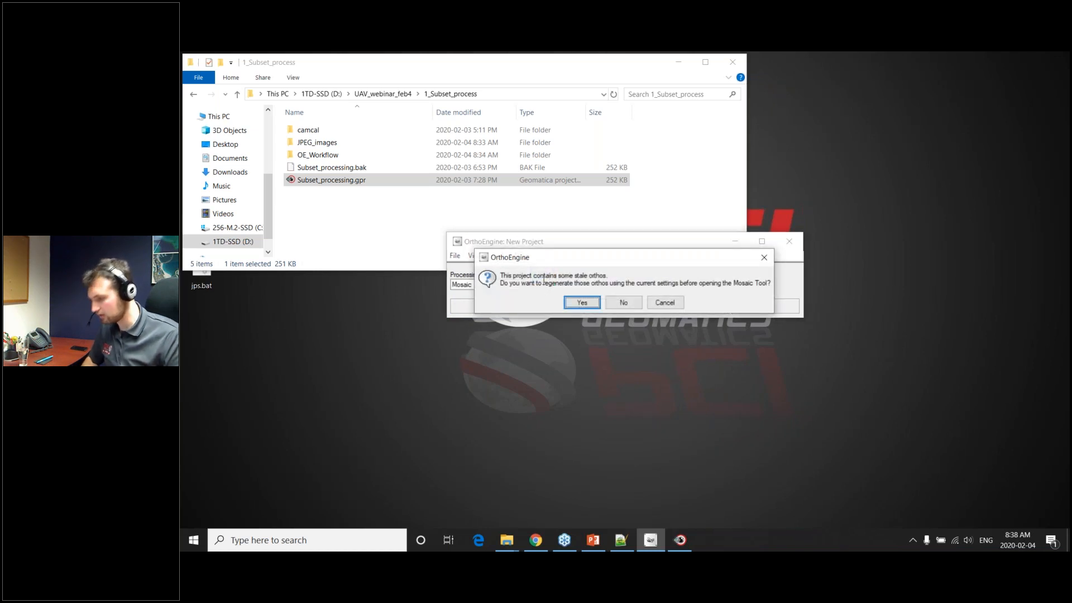
pyautogui.click(623, 303)
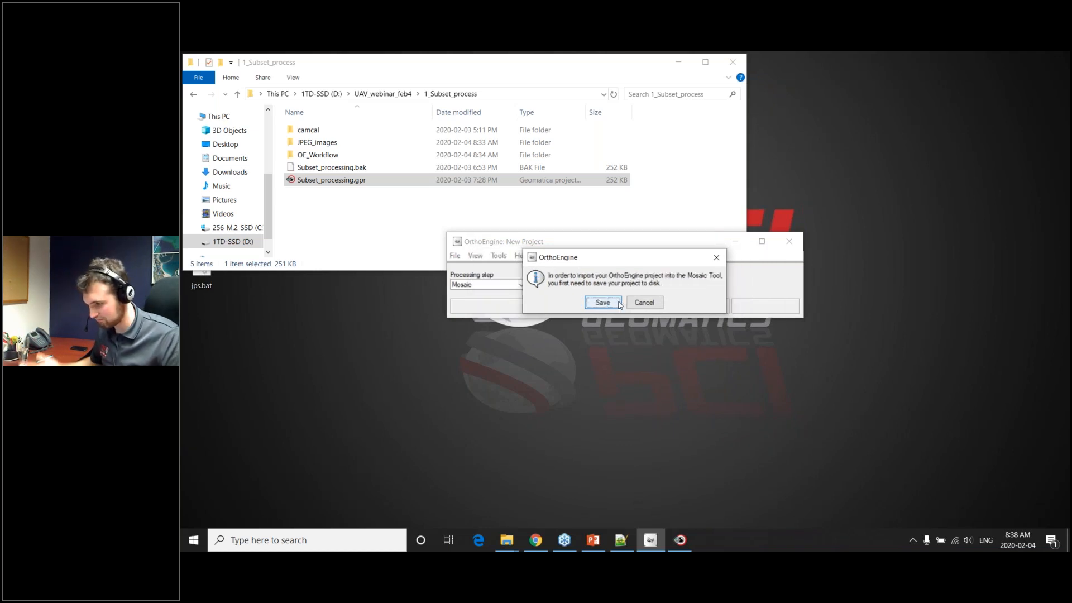
pyautogui.click(596, 305)
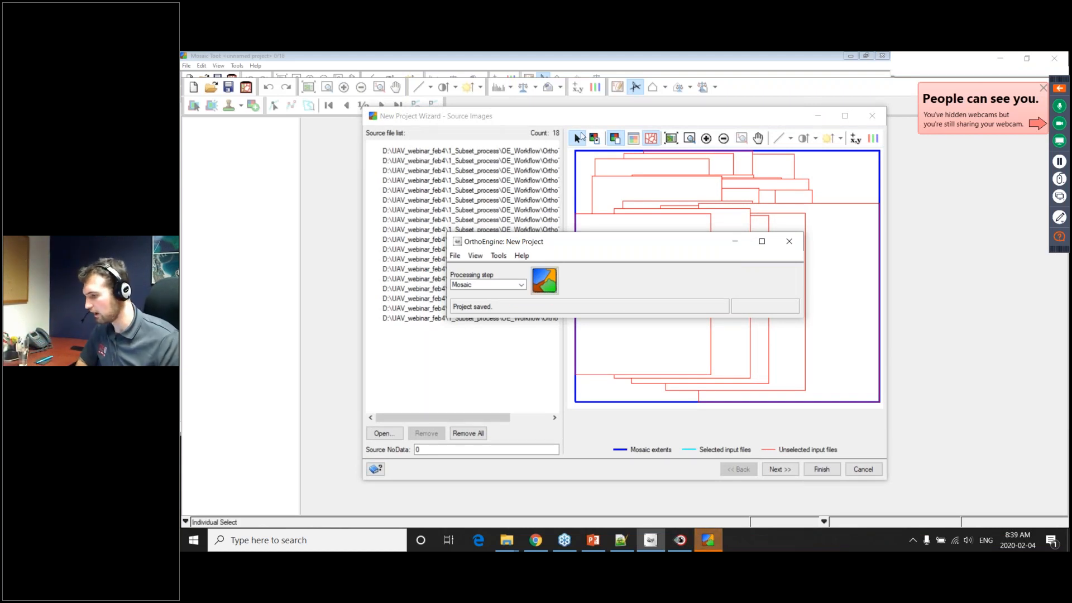
pyautogui.click(558, 120)
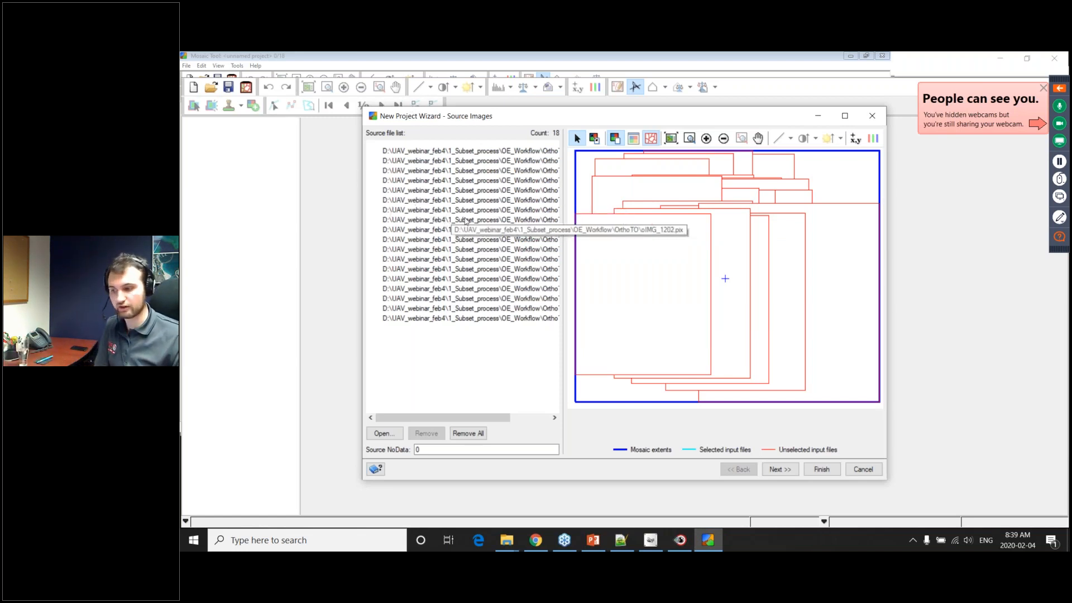
# Accept the source images and name the mosaic output file Mosaic_webinar in the Mosaic folder.
pyautogui.click(778, 469)
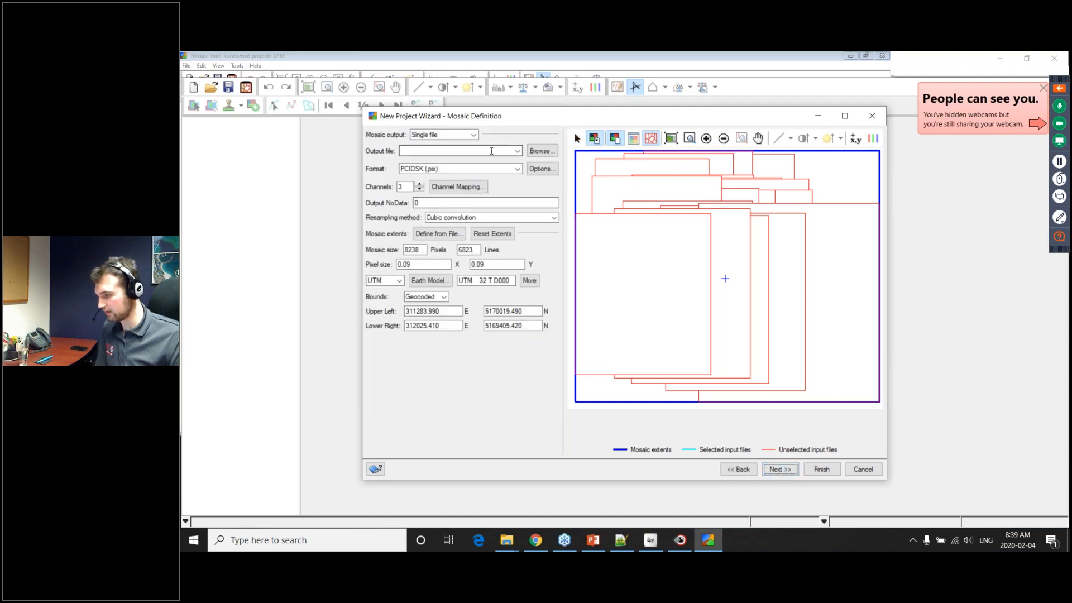
pyautogui.click(554, 153)
pyautogui.write('Mosaic')
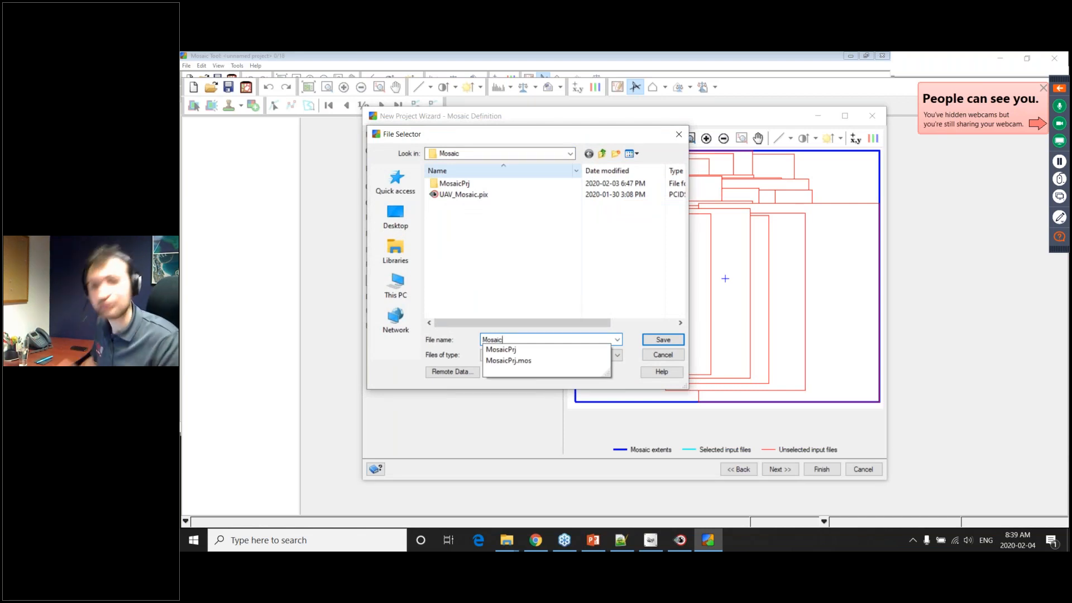
pyautogui.write('_webinar')
pyautogui.press('Return')
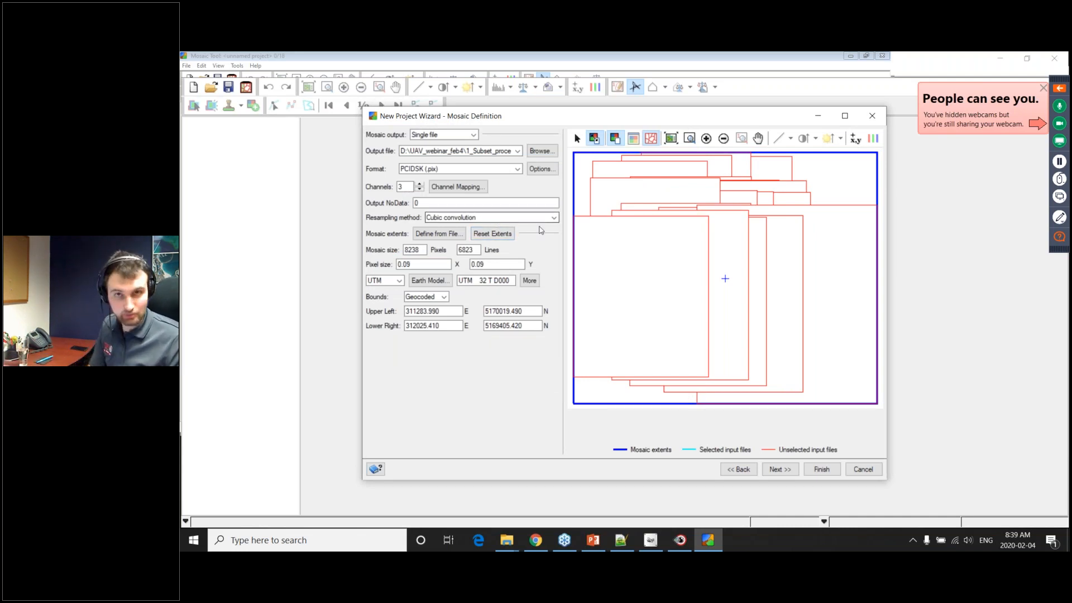
# Proceed to the mosaic preparation settings and set the cutline constraint to Auto.
pyautogui.click(780, 469)
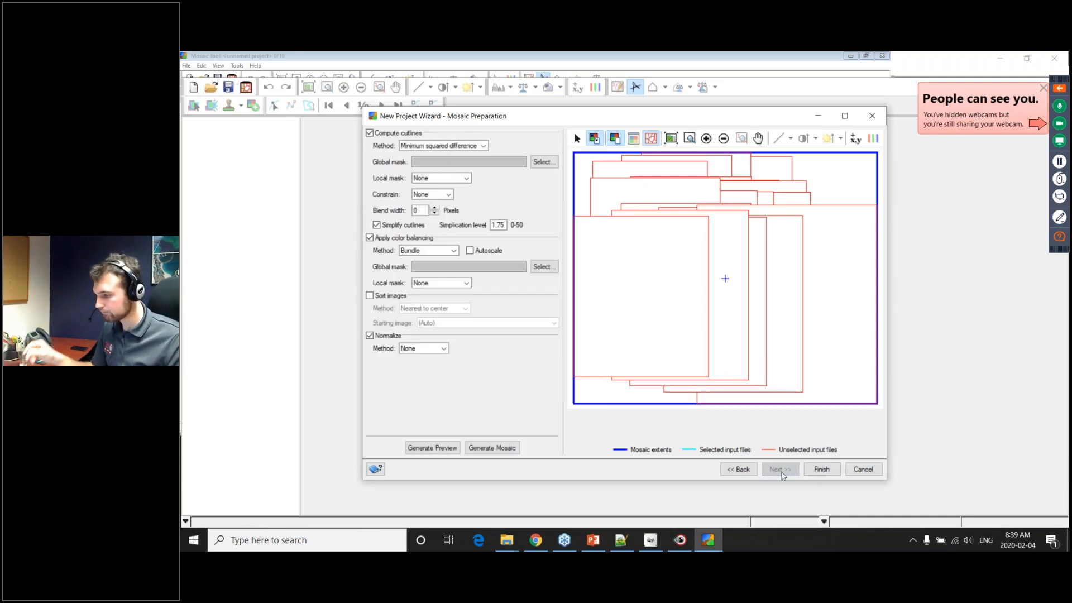
pyautogui.click(429, 194)
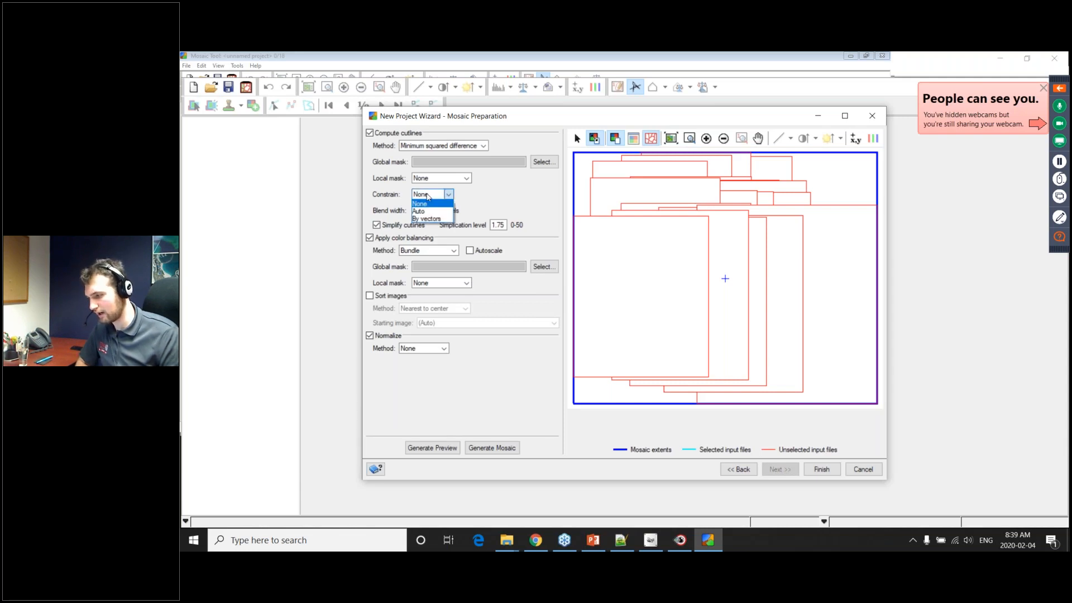
pyautogui.click(428, 214)
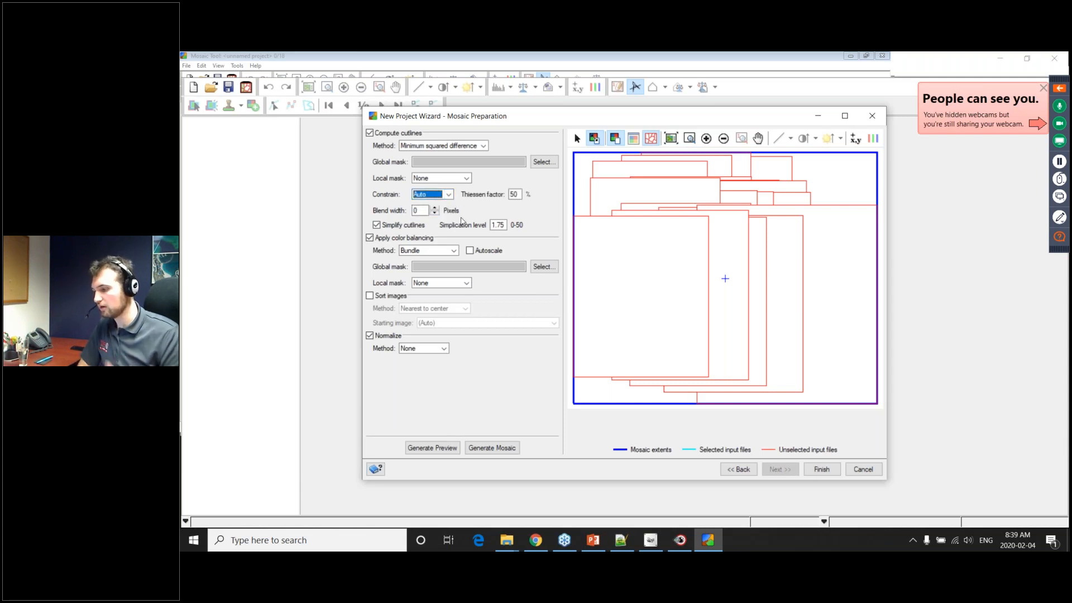
pyautogui.click(490, 182)
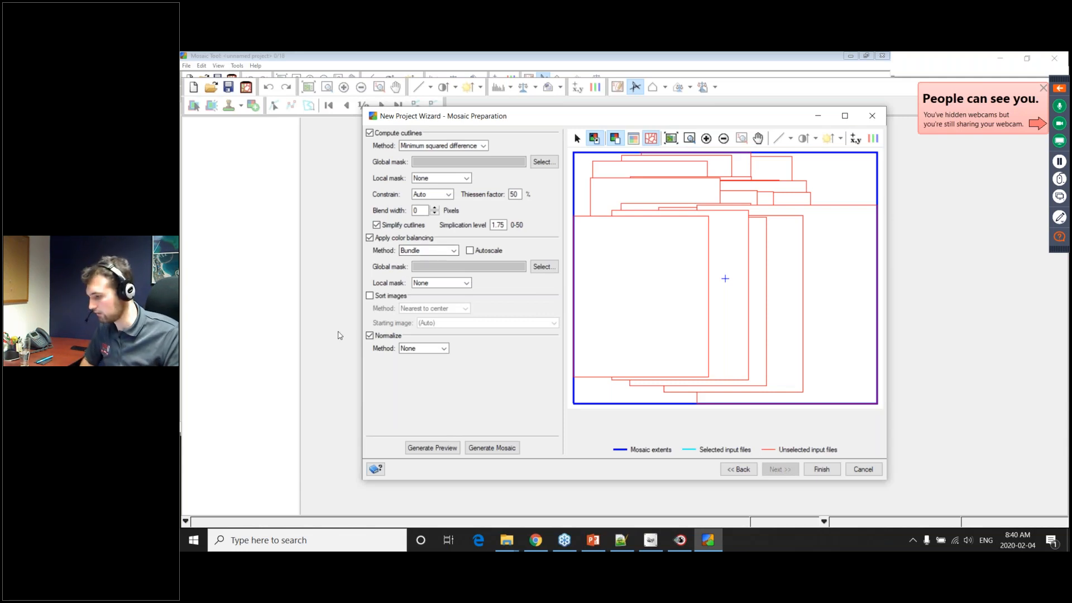
# Review the normalization methods, keep None and finish the new mosaic project setup.
pyautogui.click(415, 351)
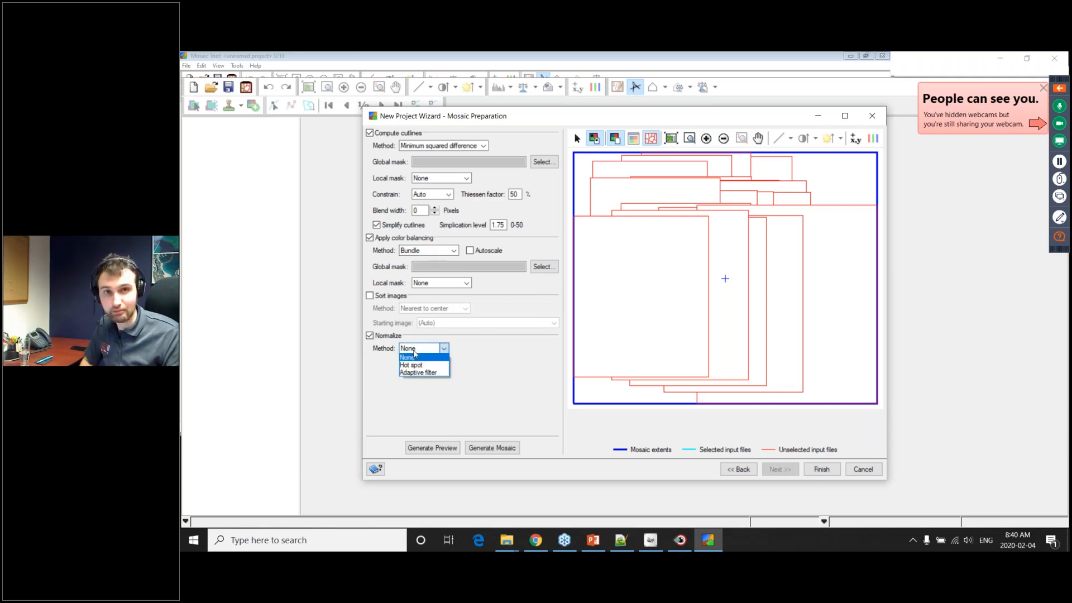
pyautogui.click(467, 367)
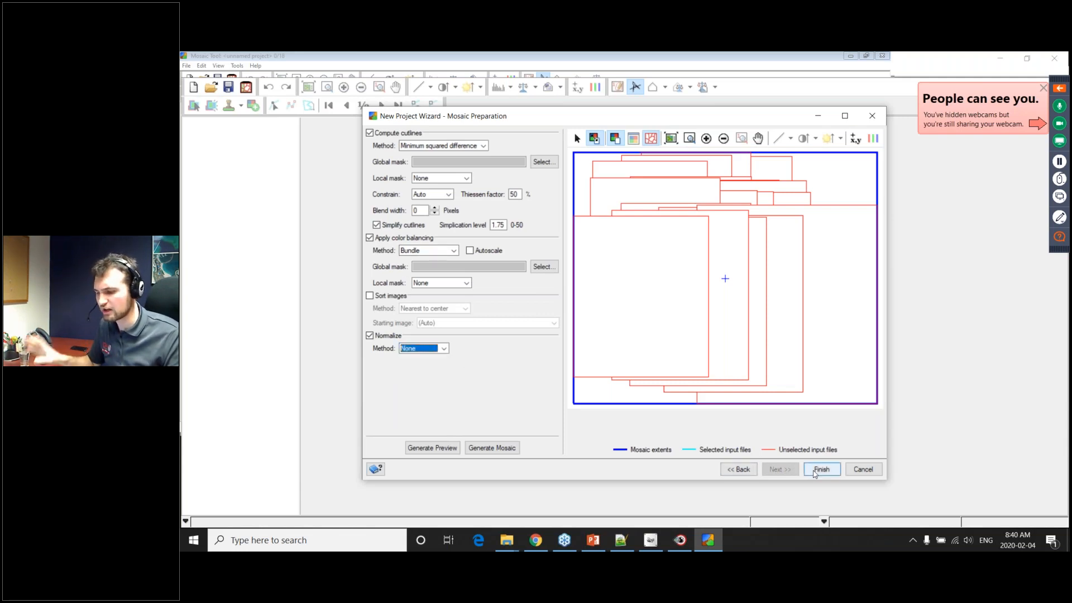
pyautogui.click(814, 471)
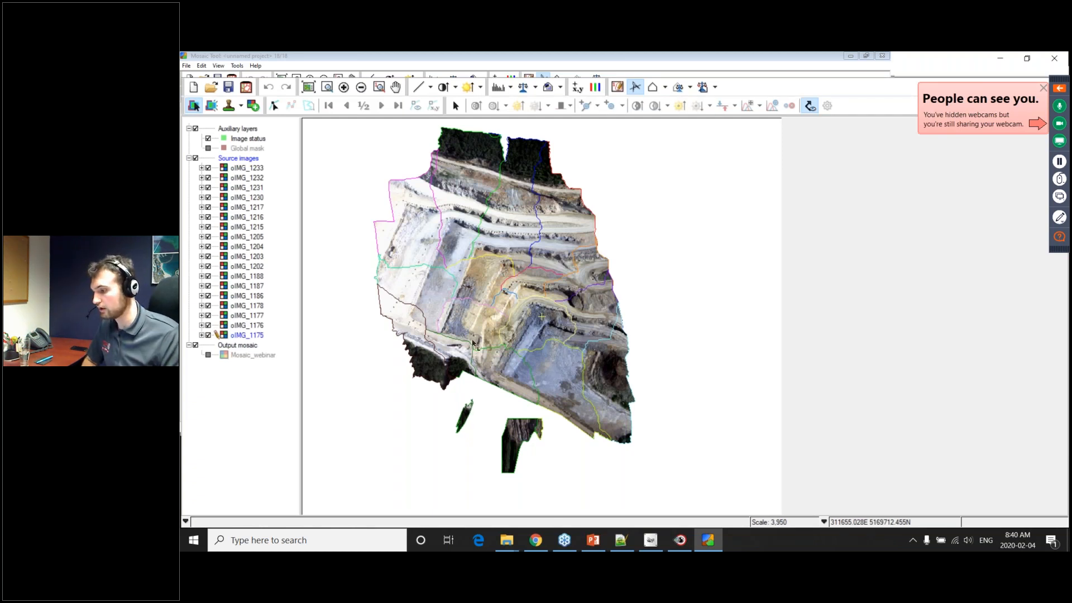
# Select the oIMG_1178 cutline and reshape its inner edge to run around the dark rock area beside the haul road.
pyautogui.scroll(1, 530, 285)
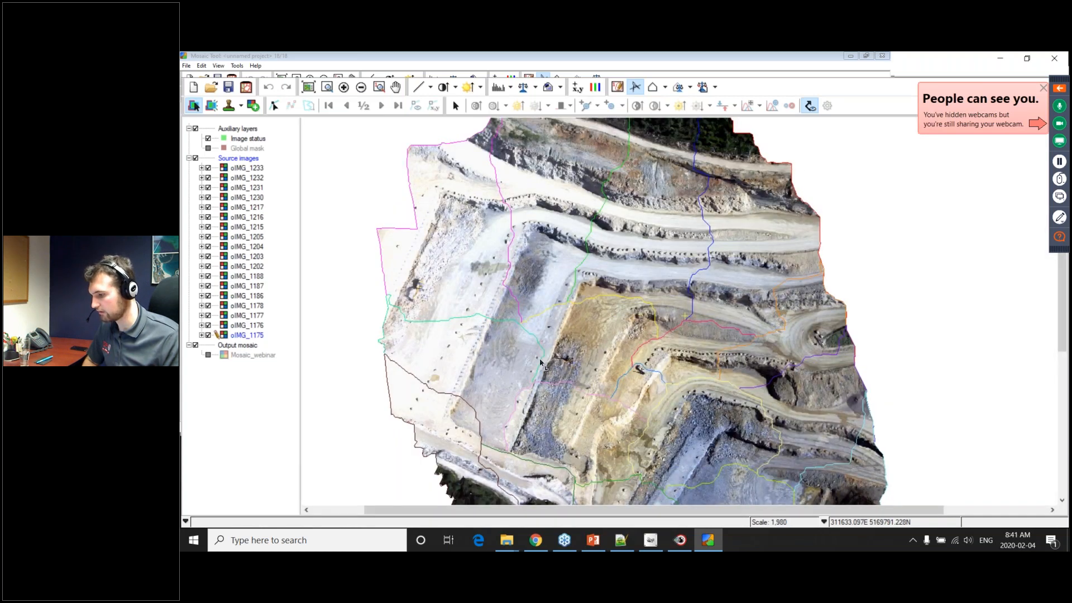
pyautogui.click(274, 106)
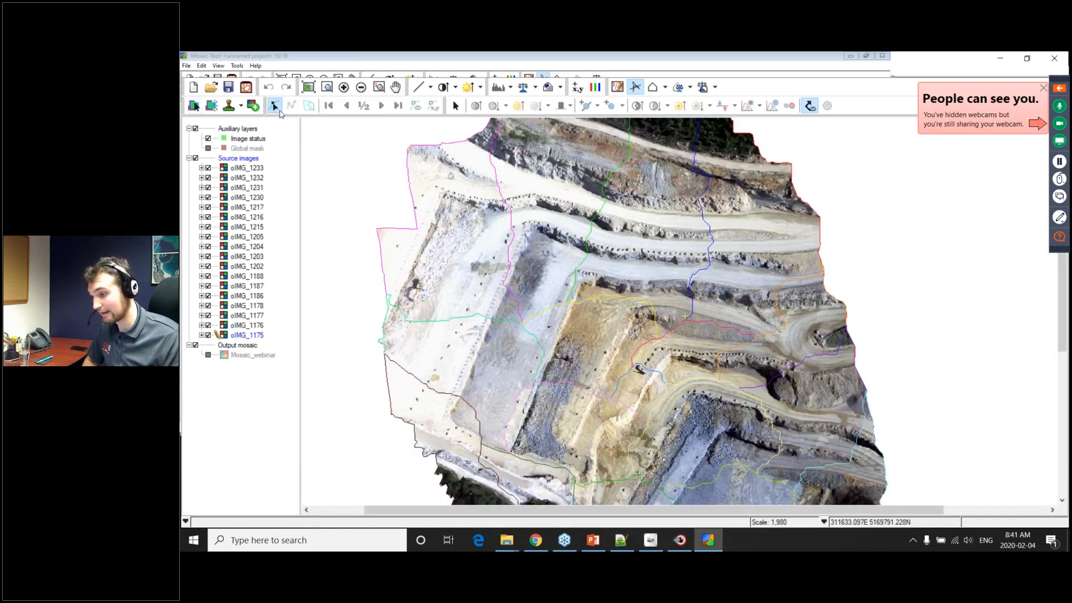
pyautogui.click(494, 278)
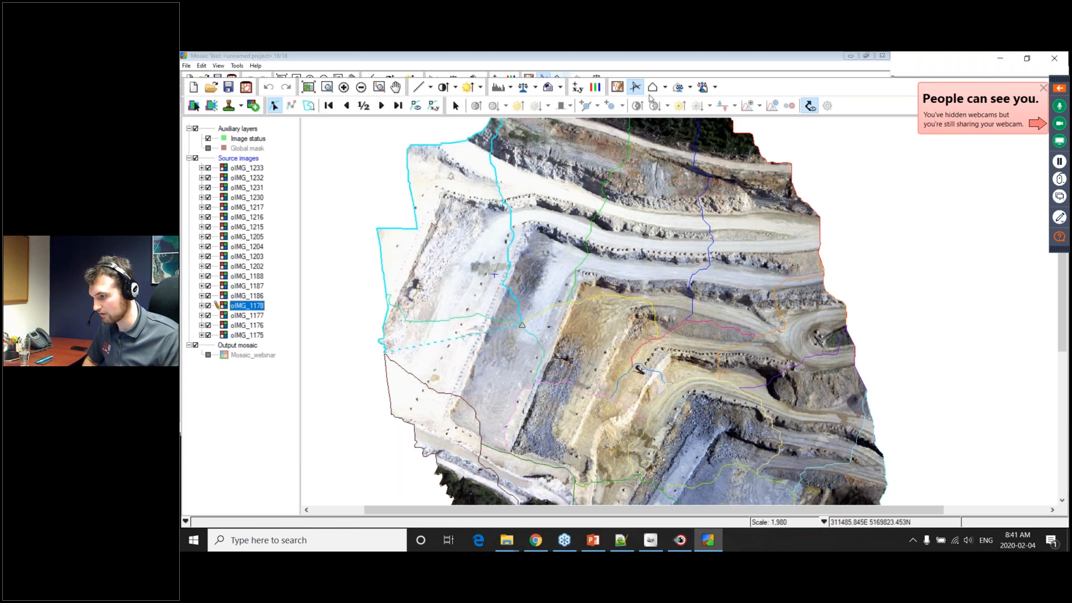
pyautogui.click(308, 105)
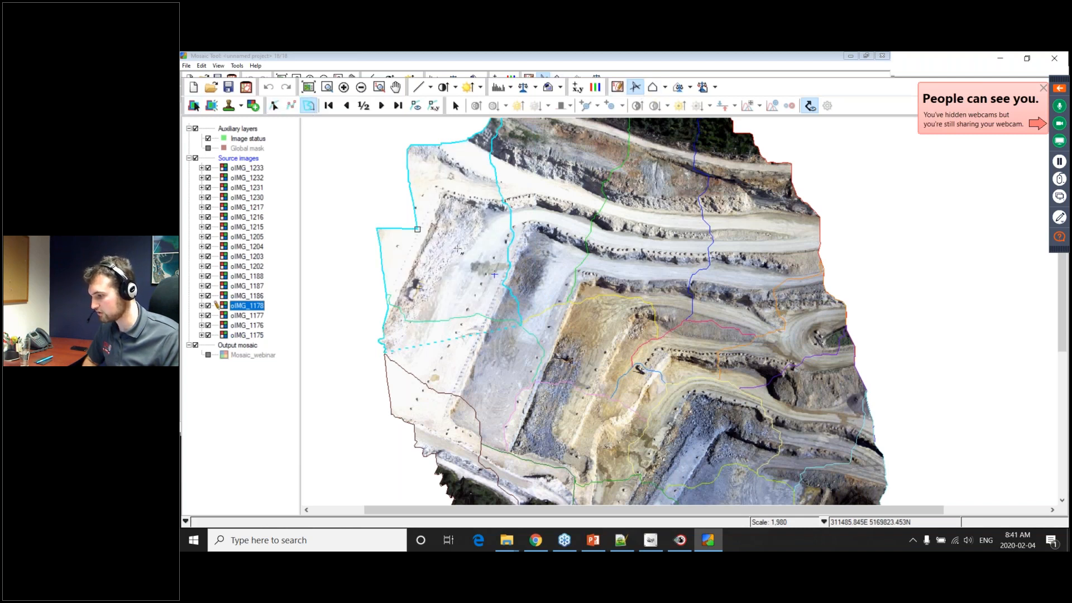
pyautogui.click(511, 265)
pyautogui.click(531, 304)
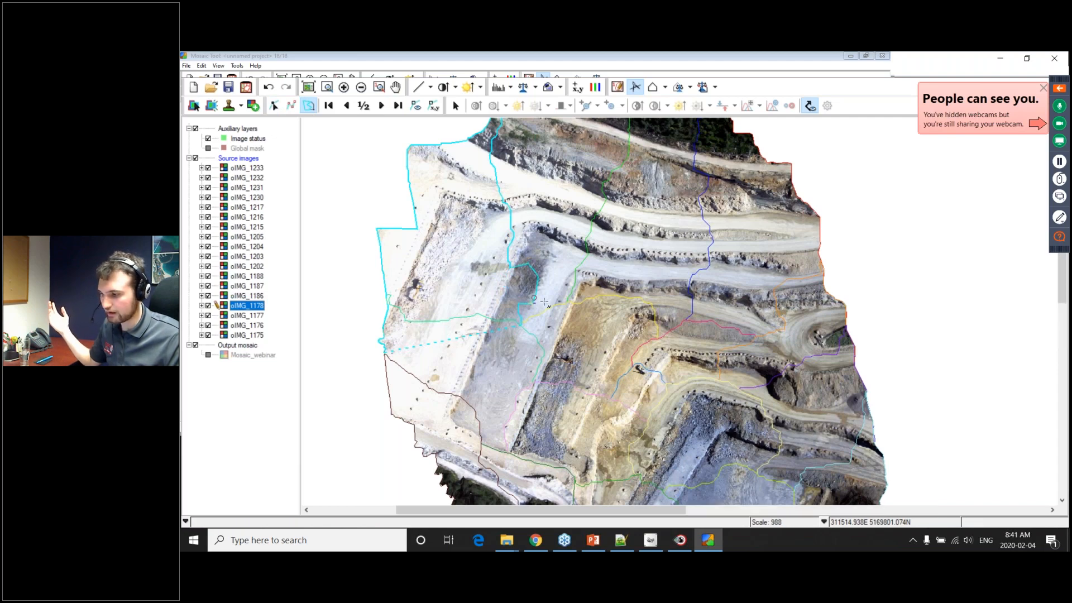
# Hide the cutlines and examine the colour differences across image seams along the haul roads.
pyautogui.scroll(1, 533, 304)
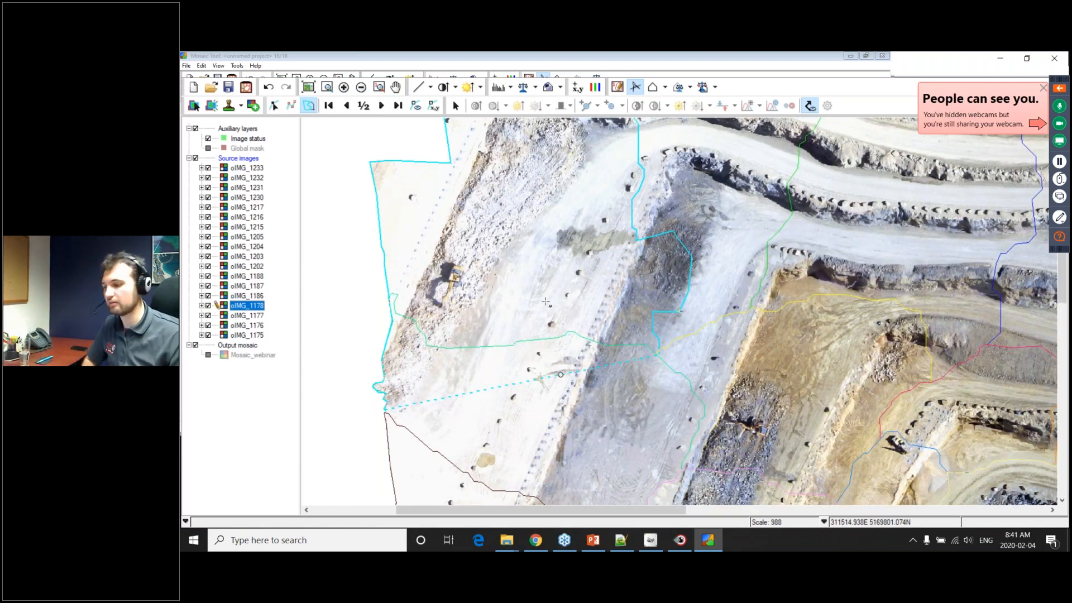
pyautogui.moveTo(942, 326); pyautogui.dragTo(634, 381)
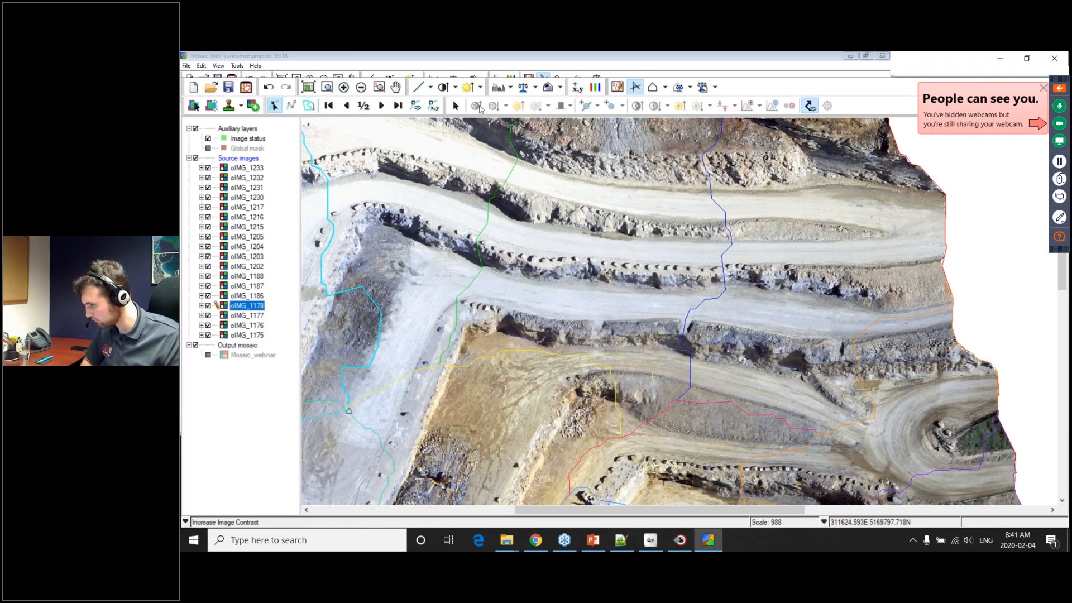
pyautogui.click(456, 106)
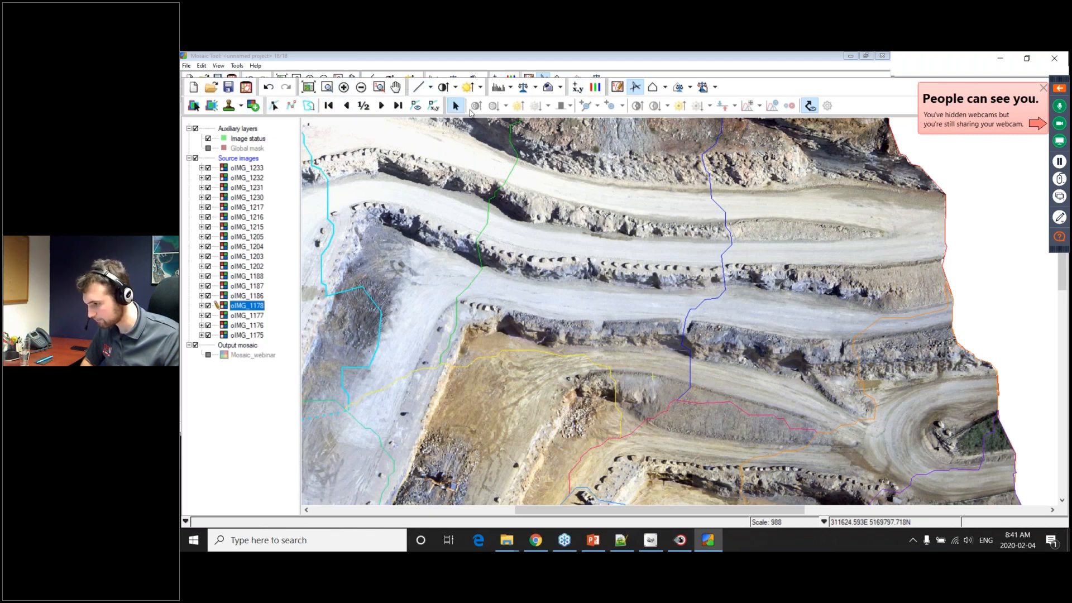
pyautogui.click(812, 108)
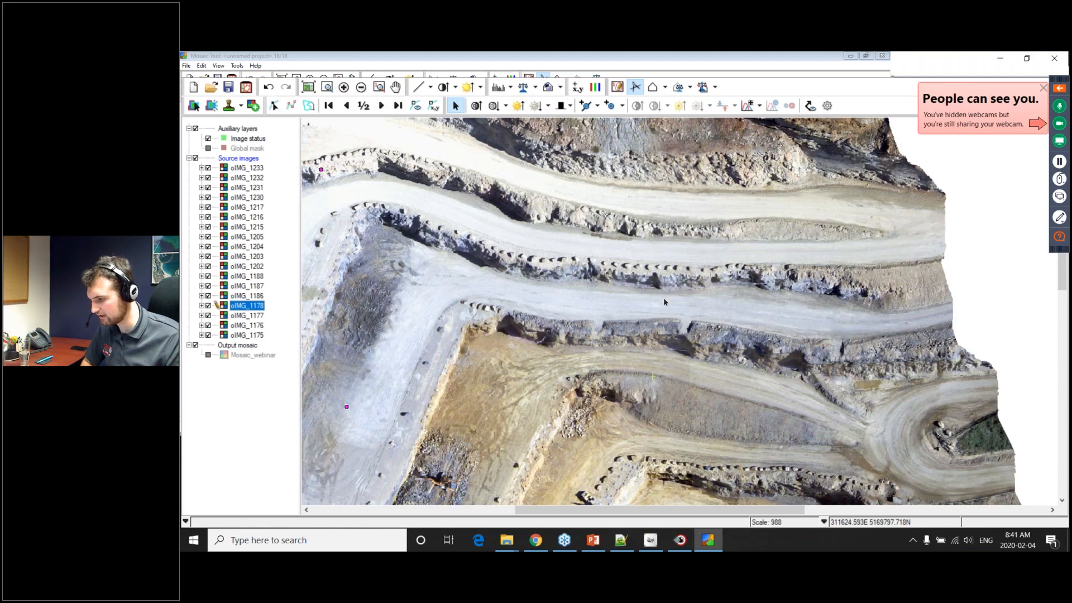
pyautogui.scroll(1, 662, 299)
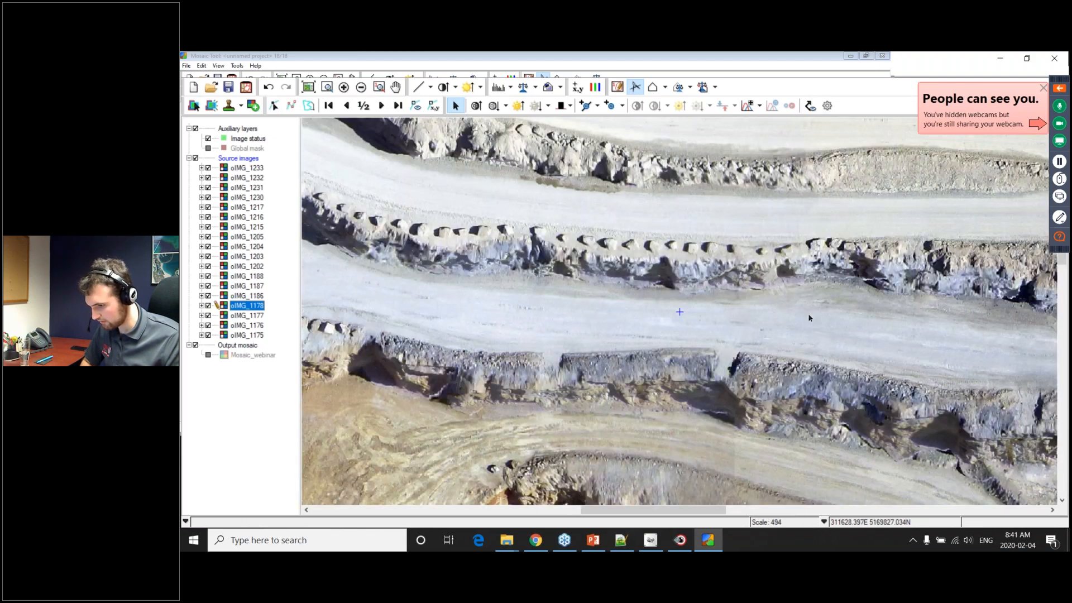
pyautogui.moveTo(539, 418); pyautogui.dragTo(591, 290)
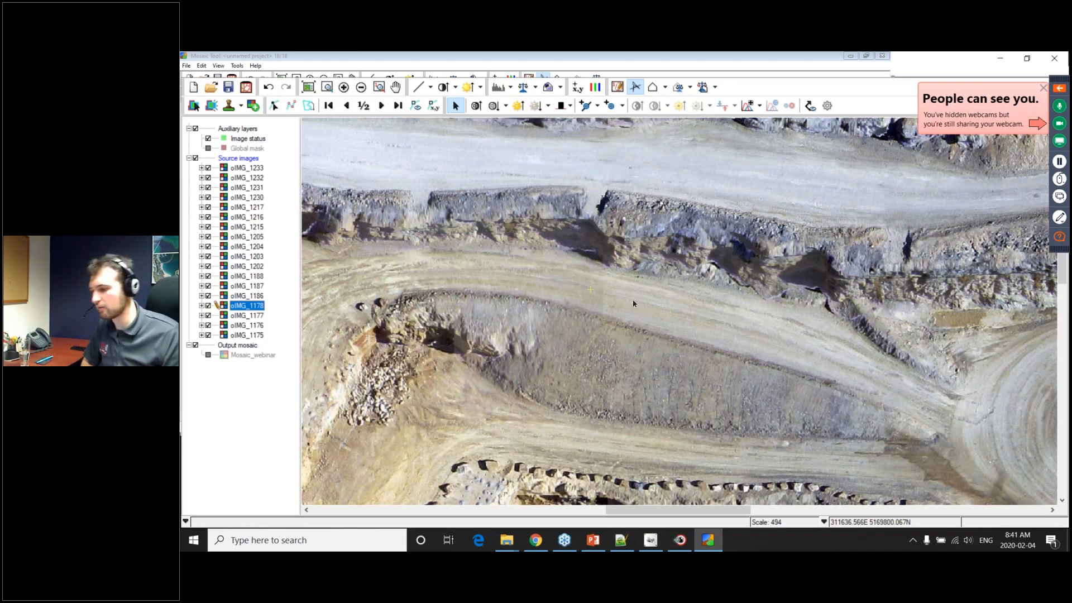
# Select oIMG_1176, show the cutlines, and add edge points with Use Current Adjustment along its seam crossing the haul road.
pyautogui.press('Down')
pyautogui.press('Down')
pyautogui.press('Down')
pyautogui.click(810, 105)
pyautogui.press('Up')
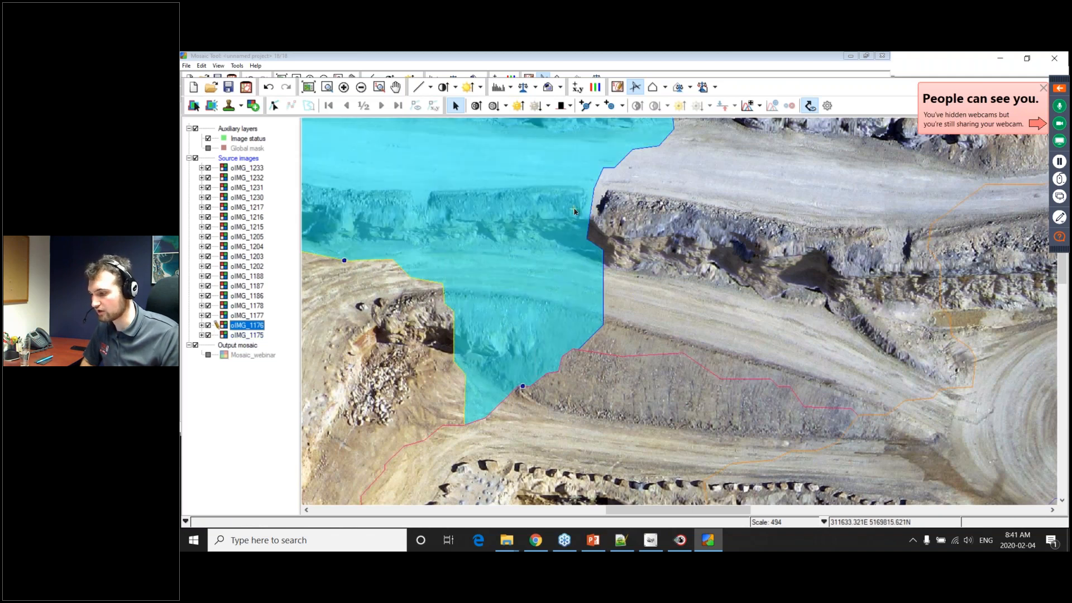
pyautogui.click(598, 106)
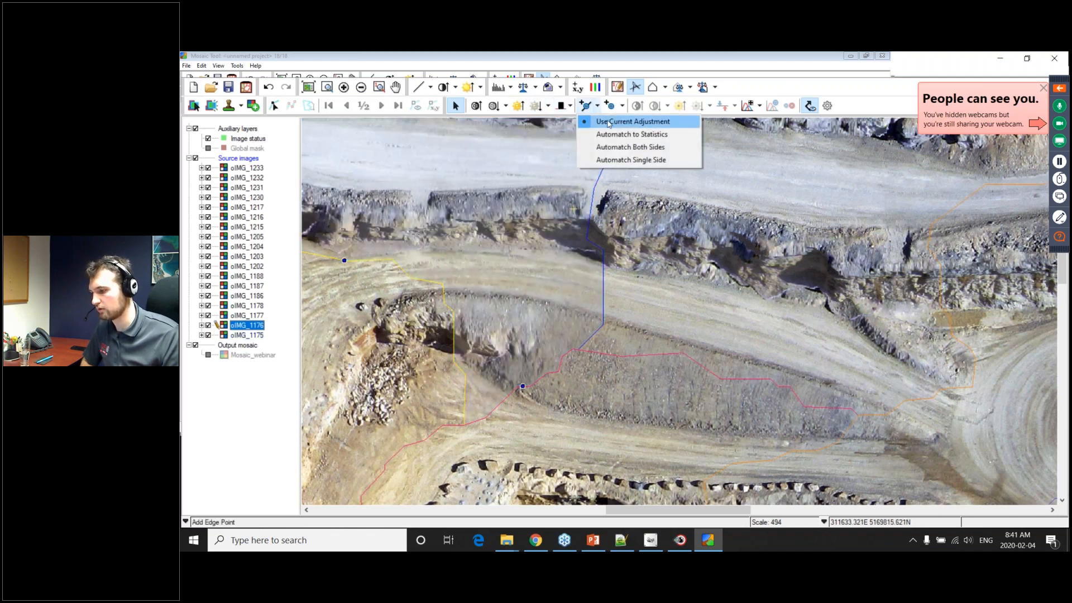
pyautogui.click(608, 123)
pyautogui.click(584, 108)
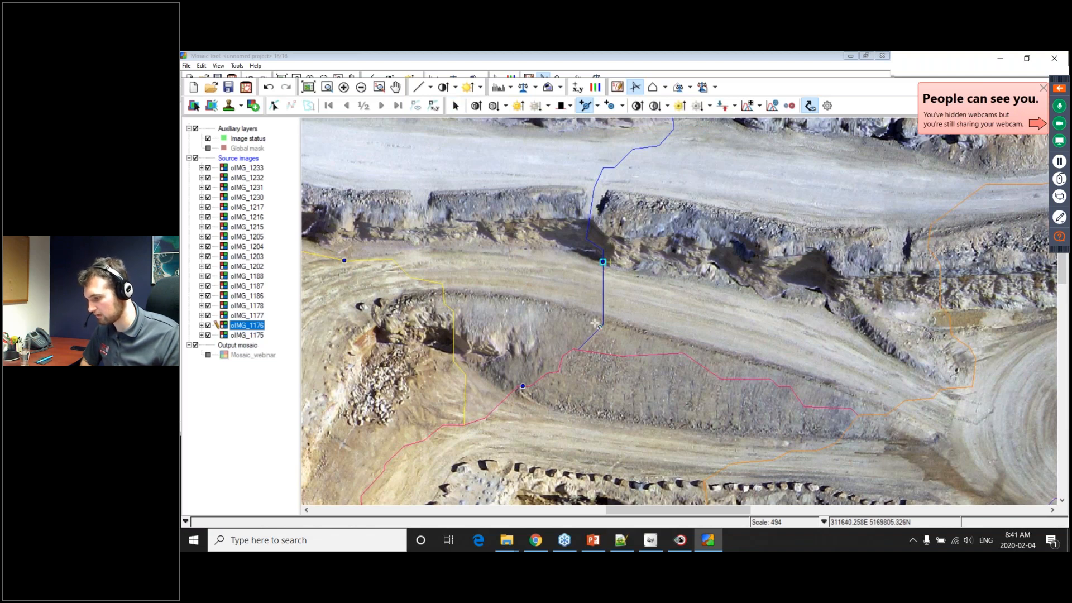
pyautogui.click(602, 325)
# Set the edge point method to Automatch Both Sides and add more edge points along the same oIMG_1176 seam.
pyautogui.click(597, 106)
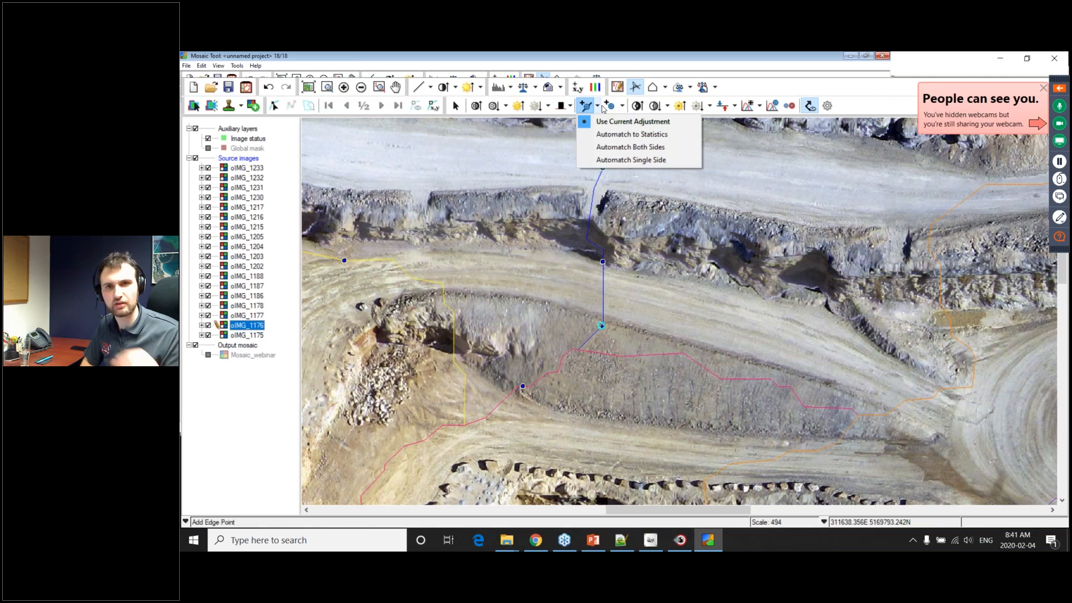
pyautogui.click(653, 148)
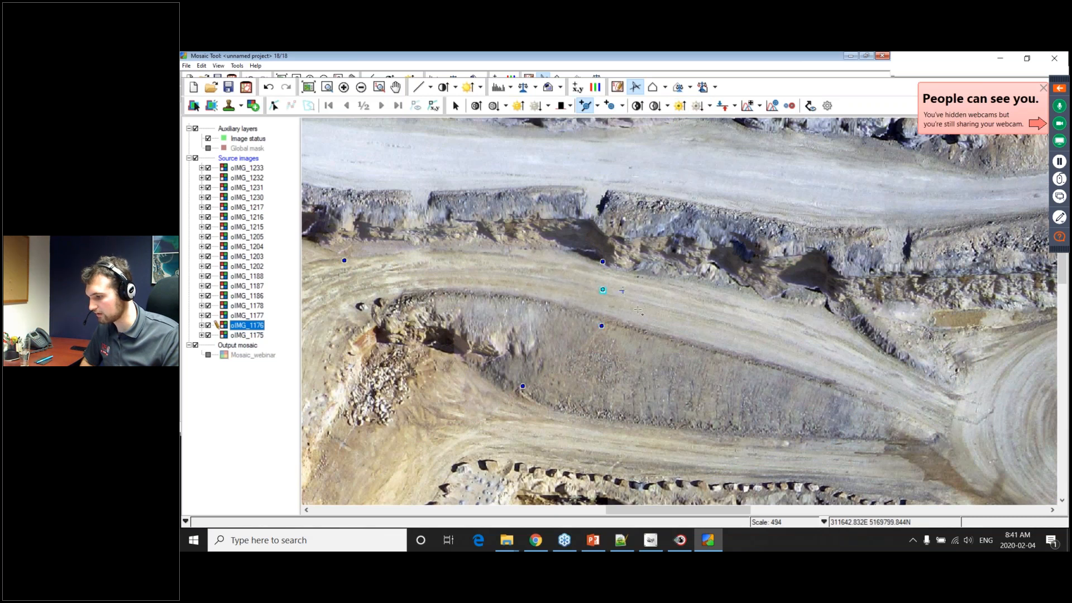
pyautogui.click(576, 366)
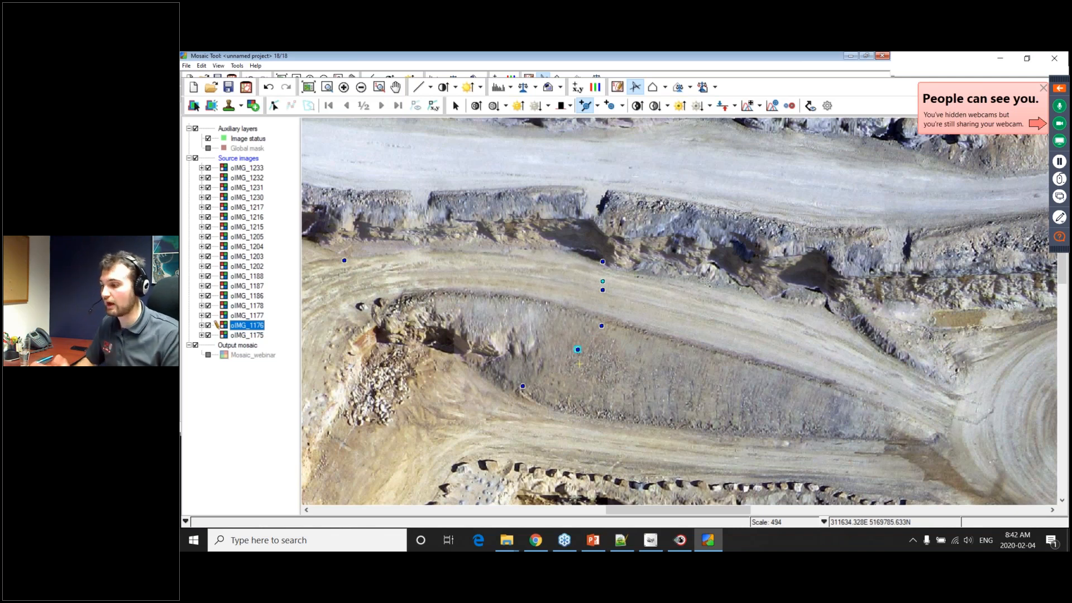
# Select the Source images group and close the Mosaic Tool.
pyautogui.click(230, 160)
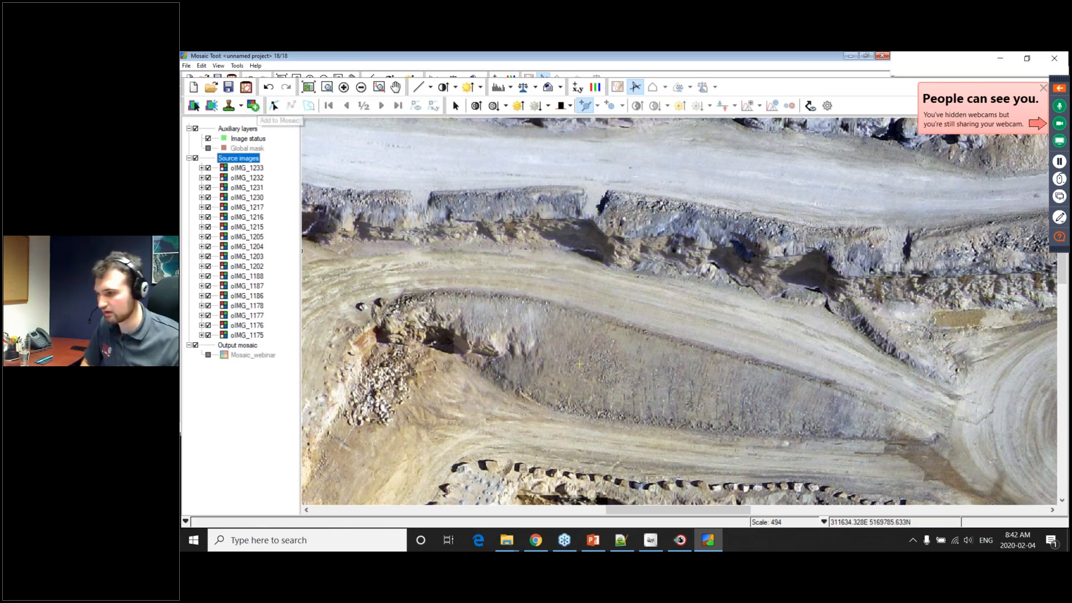
pyautogui.click(1054, 58)
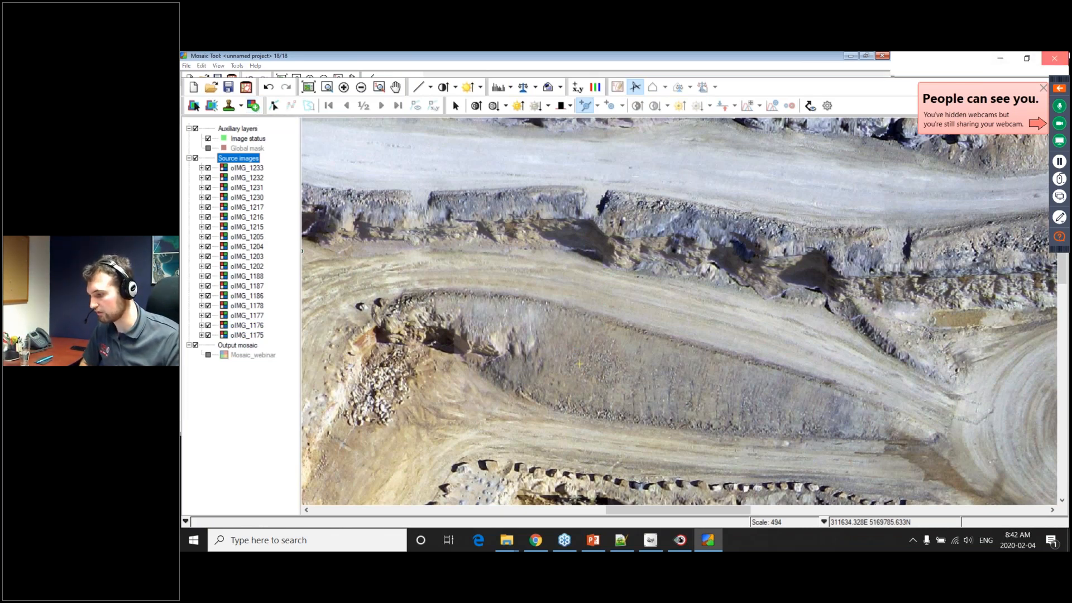
pyautogui.click(624, 315)
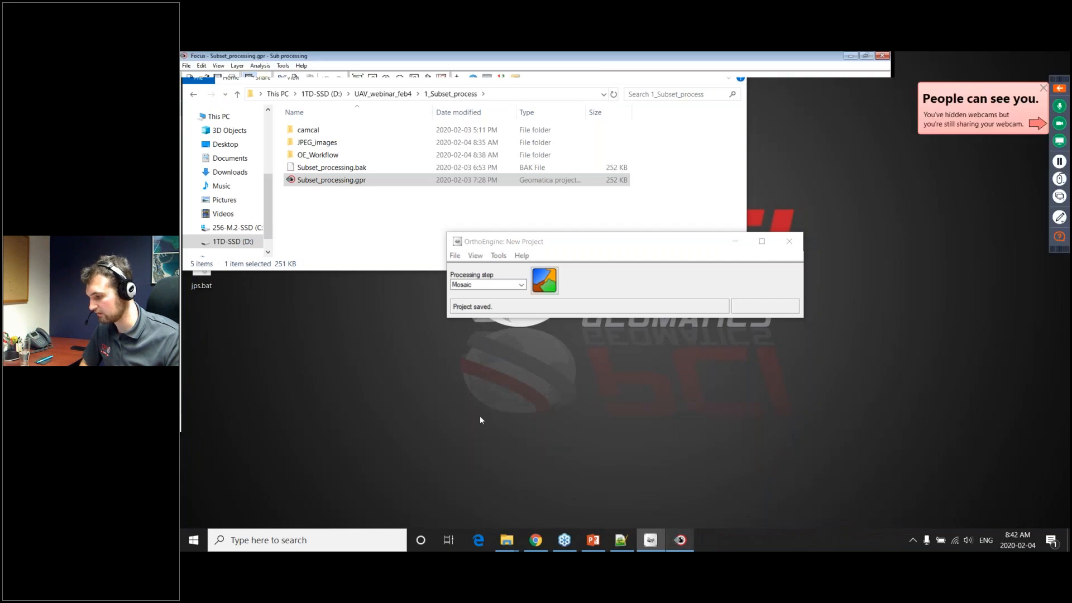
# In the Subset_processing Focus project, collapse the Ortho map, activate the Mosaic map and examine UAV_Mosaic.pix up close.
pyautogui.scroll(-2, 195, 321)
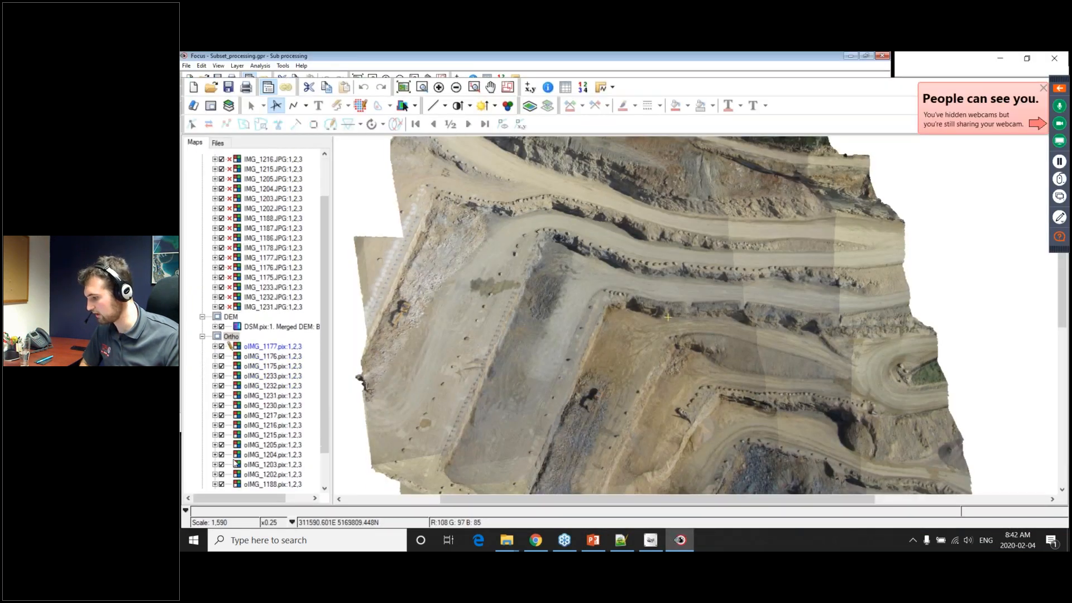
pyautogui.click(203, 317)
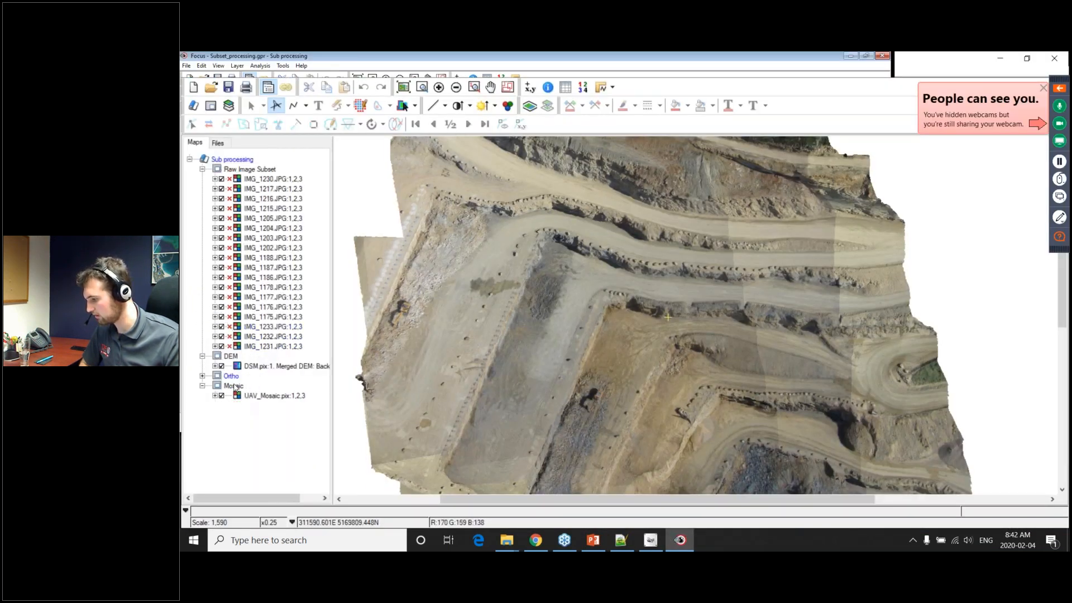
pyautogui.click(235, 386)
pyautogui.click(547, 440)
pyautogui.scroll(3, 547, 441)
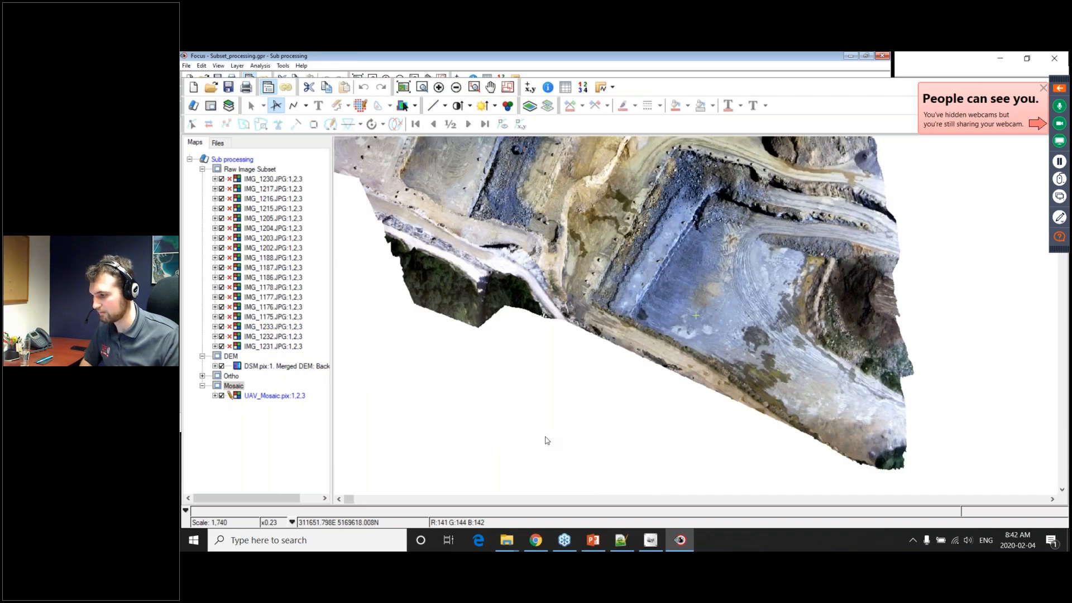
pyautogui.scroll(2, 644, 251)
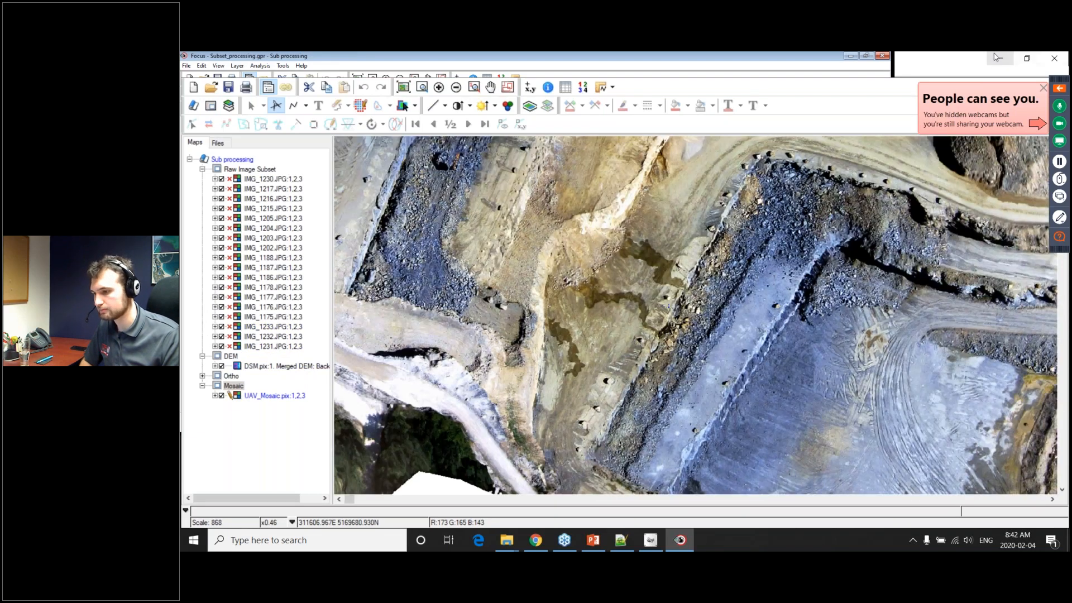
# Minimize the current Focus project and open Editing_Tools.gpr from the 2_EditingTools folder of UAV_webinar_feb4.
pyautogui.click(996, 58)
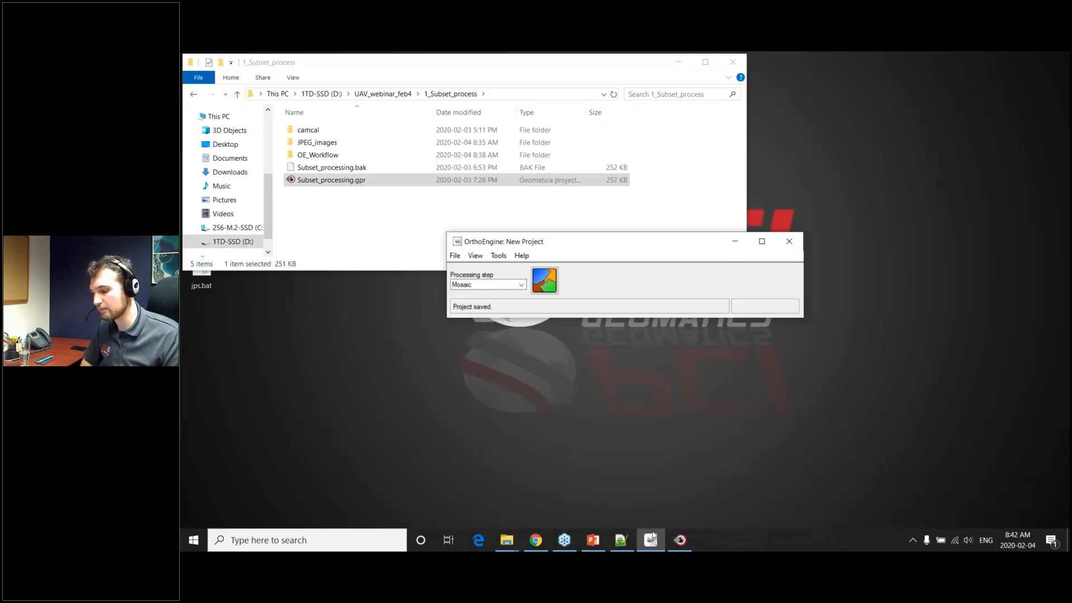
pyautogui.click(383, 93)
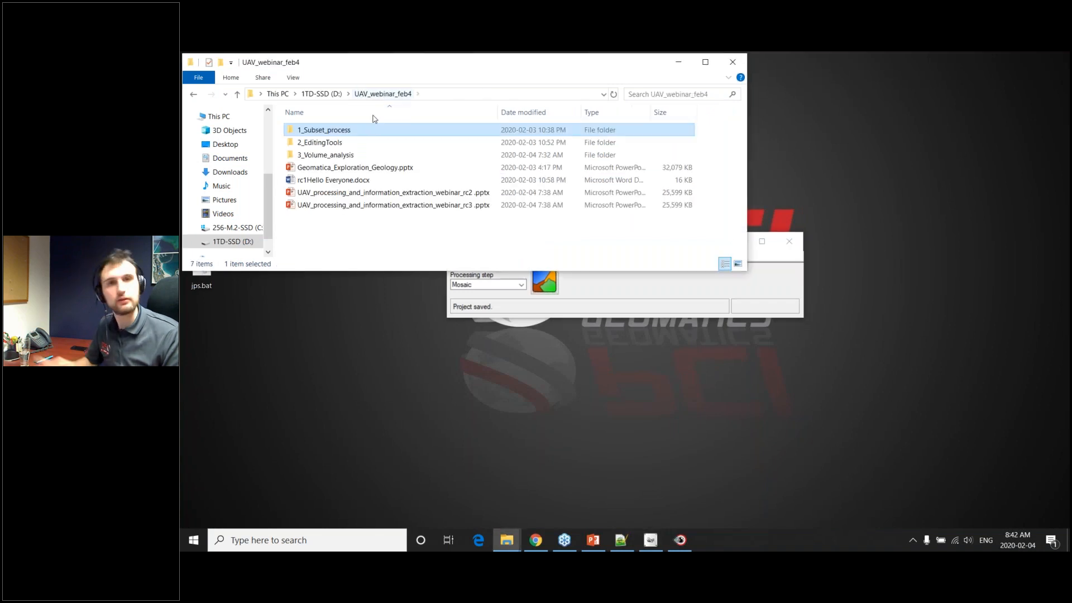
pyautogui.doubleClick(357, 144)
pyautogui.click(353, 180)
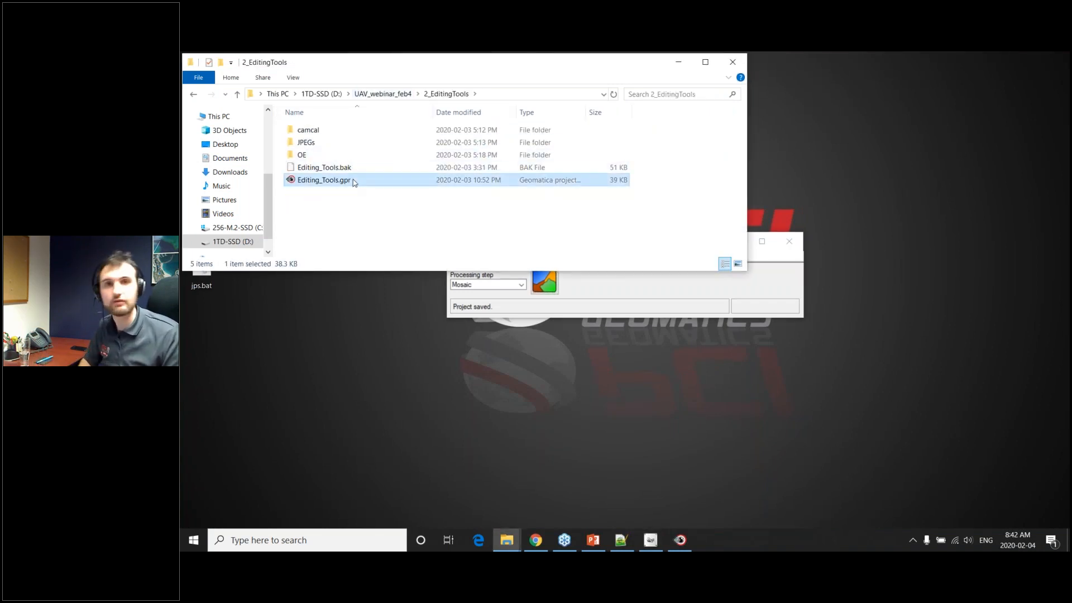
pyautogui.doubleClick(353, 181)
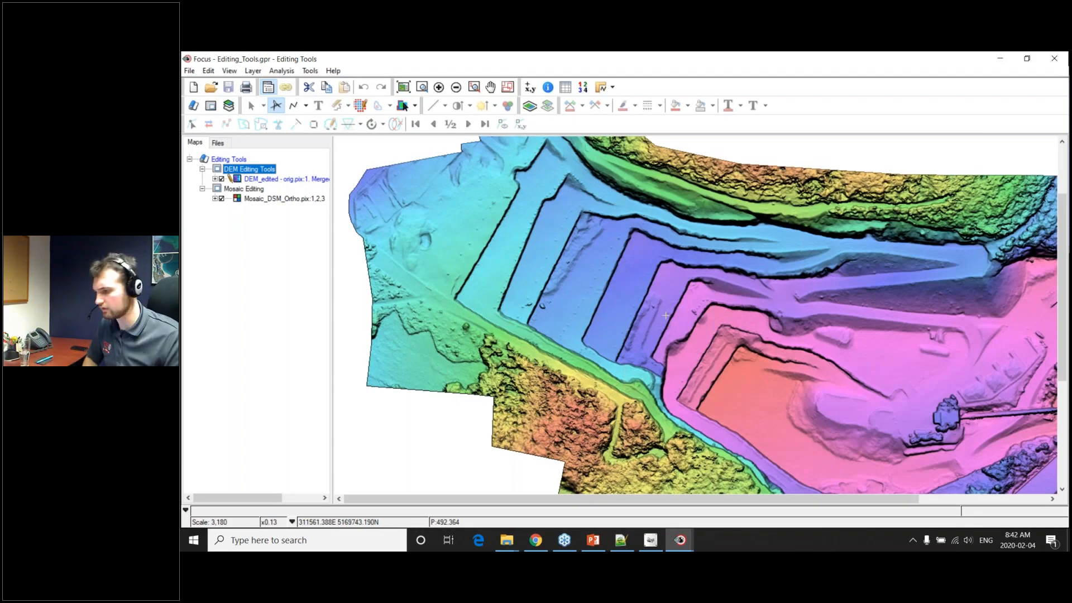
# Bring the conveyor area of DEM_edited - orig.pix into close view and open DEM Editing for that layer.
pyautogui.scroll(1, 703, 230)
pyautogui.scroll(-1, 799, 259)
pyautogui.moveTo(801, 260); pyautogui.dragTo(640, 249)
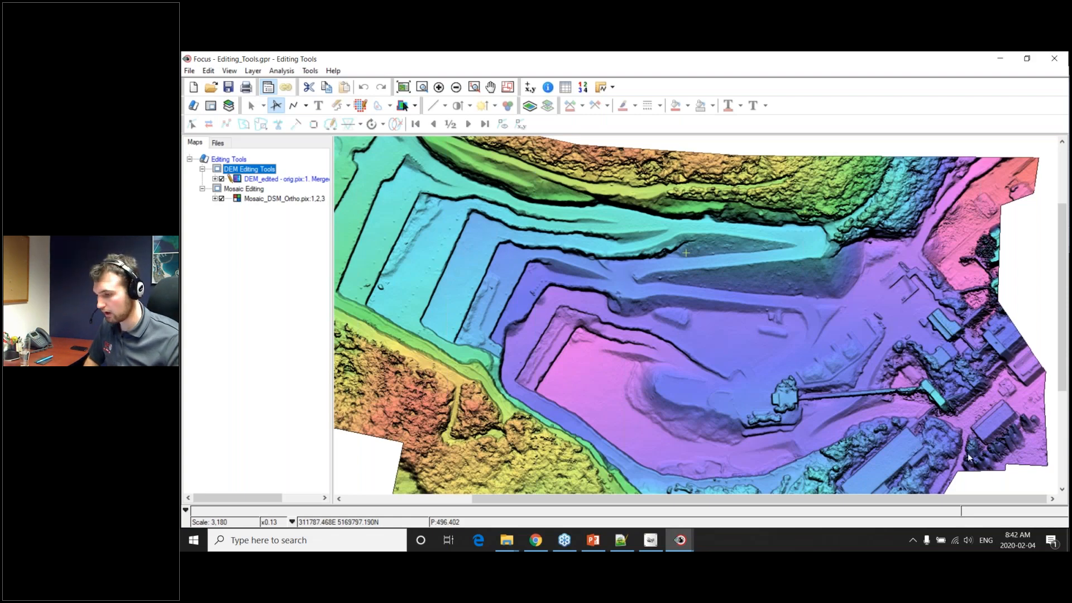
pyautogui.scroll(1, 830, 403)
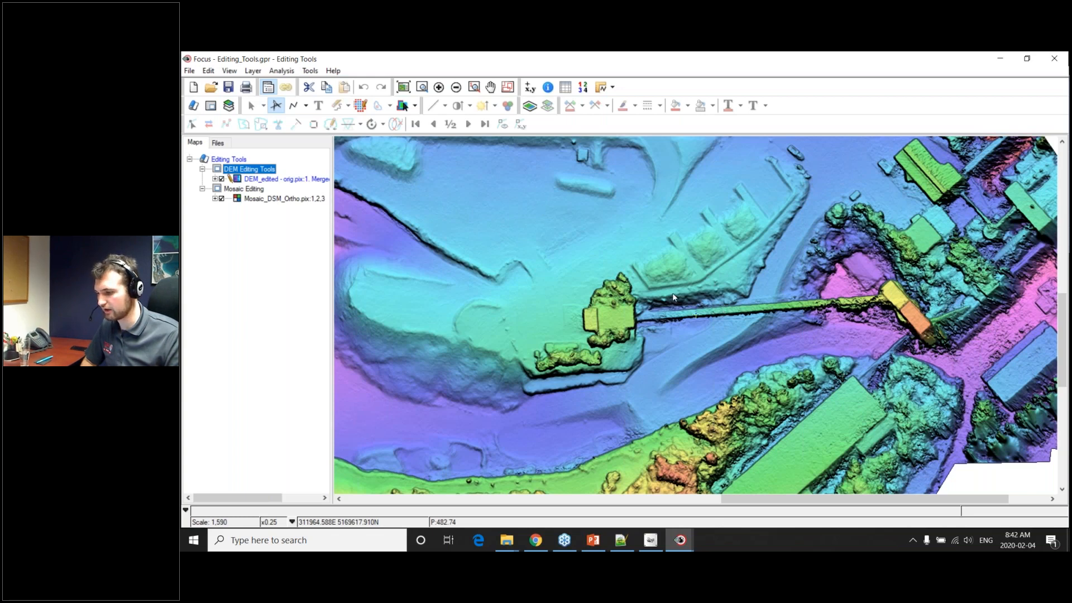
pyautogui.scroll(1, 806, 317)
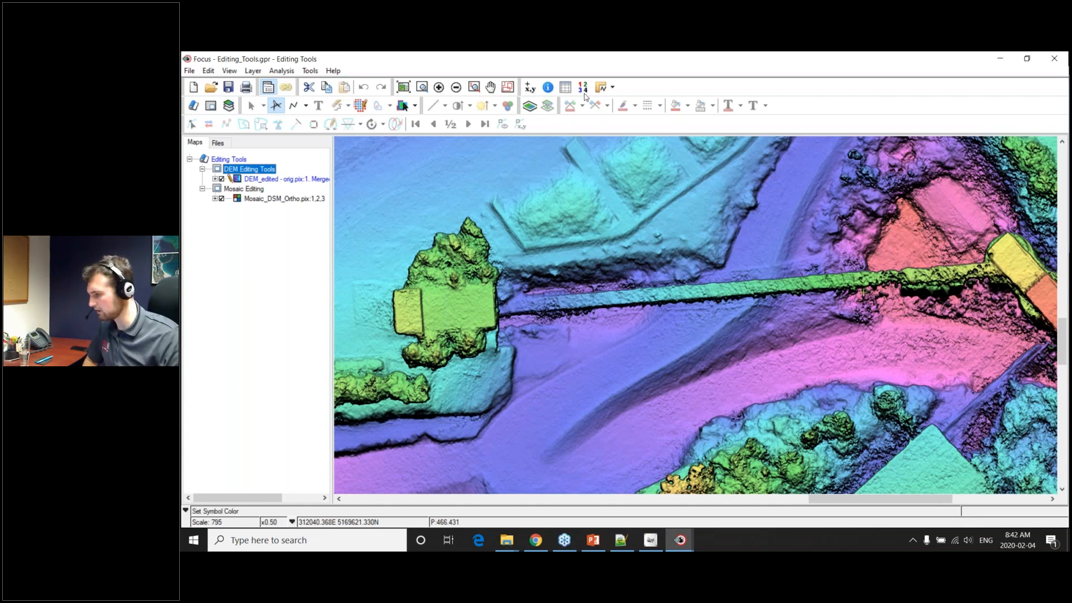
pyautogui.click(253, 71)
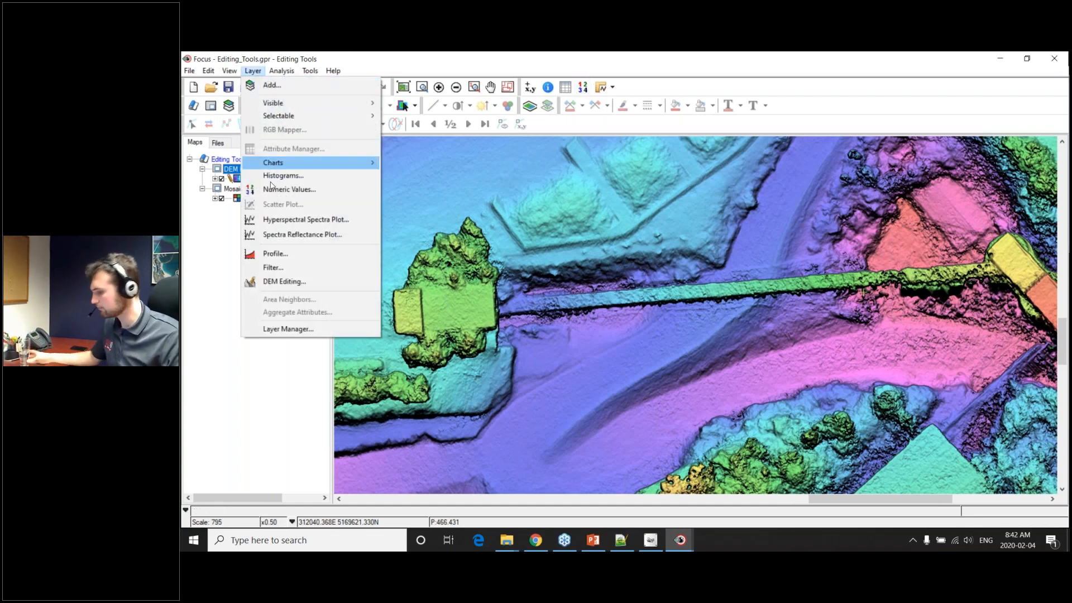
pyautogui.click(283, 282)
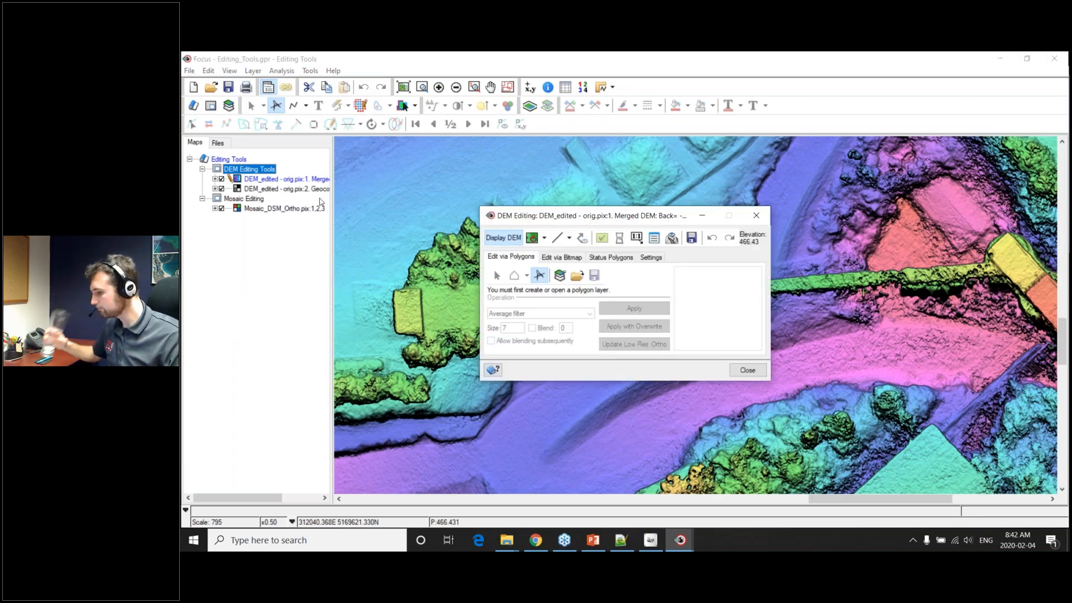
# Move the DEM Editing dialog off the conveyor and toggle the DEM display to compare it with the ortho image.
pyautogui.click(517, 235)
pyautogui.moveTo(543, 218); pyautogui.dragTo(244, 98)
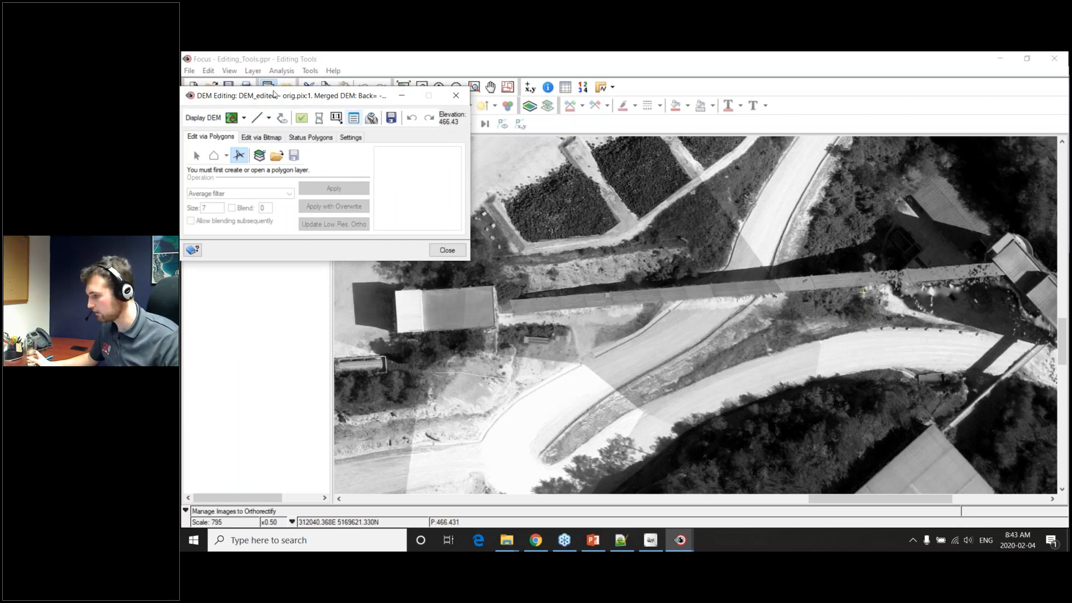
pyautogui.click(203, 118)
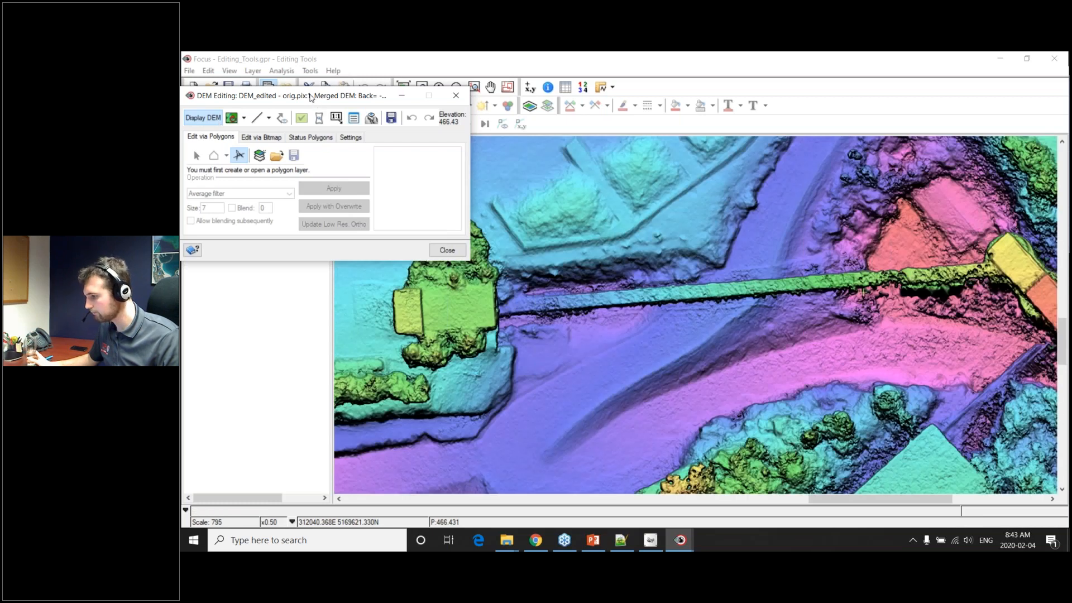
# Open the Live Ortho Preview and examine the conveyor crossing the road up close.
pyautogui.moveTo(311, 96); pyautogui.dragTo(329, 90)
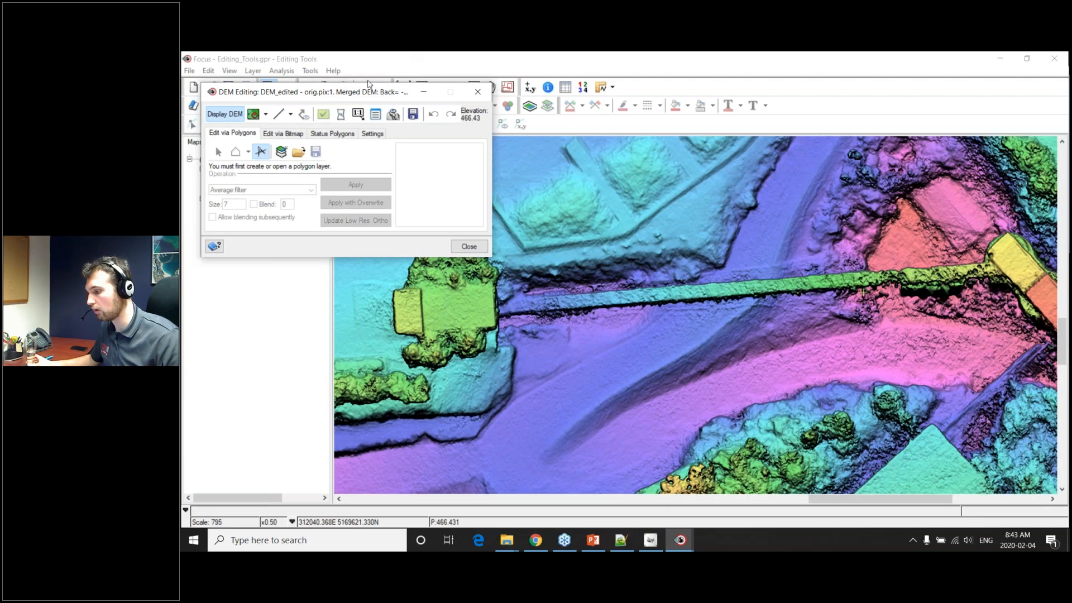
pyautogui.click(345, 114)
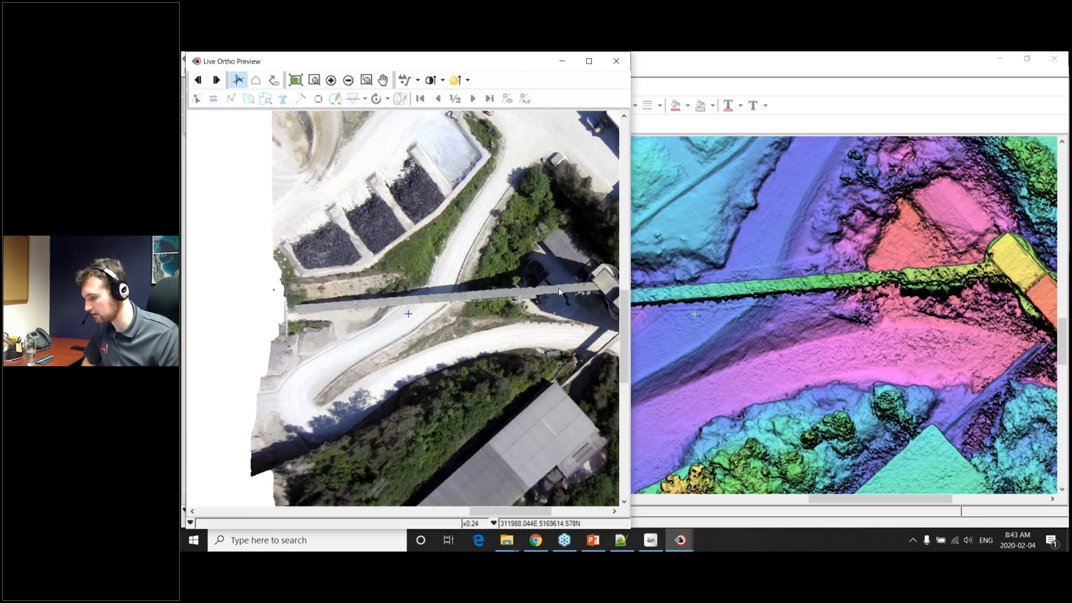
pyautogui.scroll(1, 451, 281)
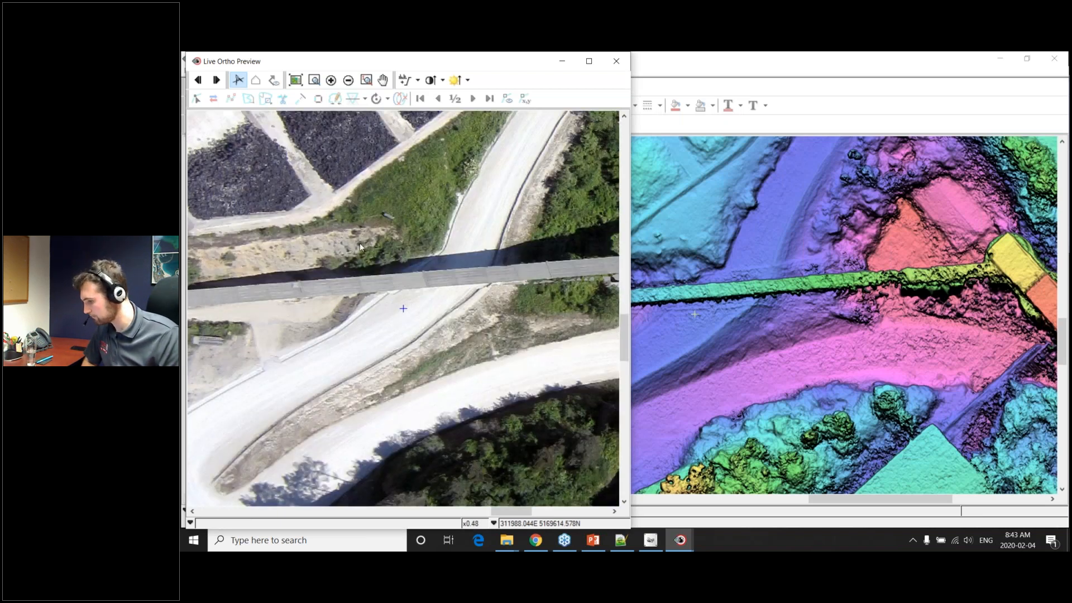
pyautogui.click(807, 91)
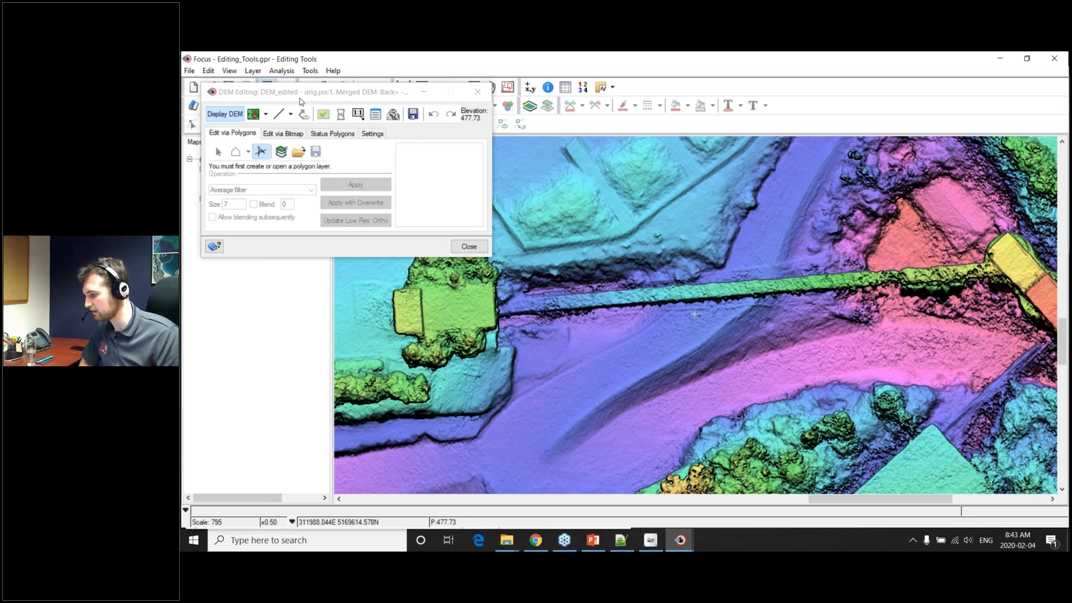
# Create a new polygon layer for the DEM edits and place the first polygon vertices across the conveyor's west end.
pyautogui.moveTo(301, 94); pyautogui.dragTo(362, 240)
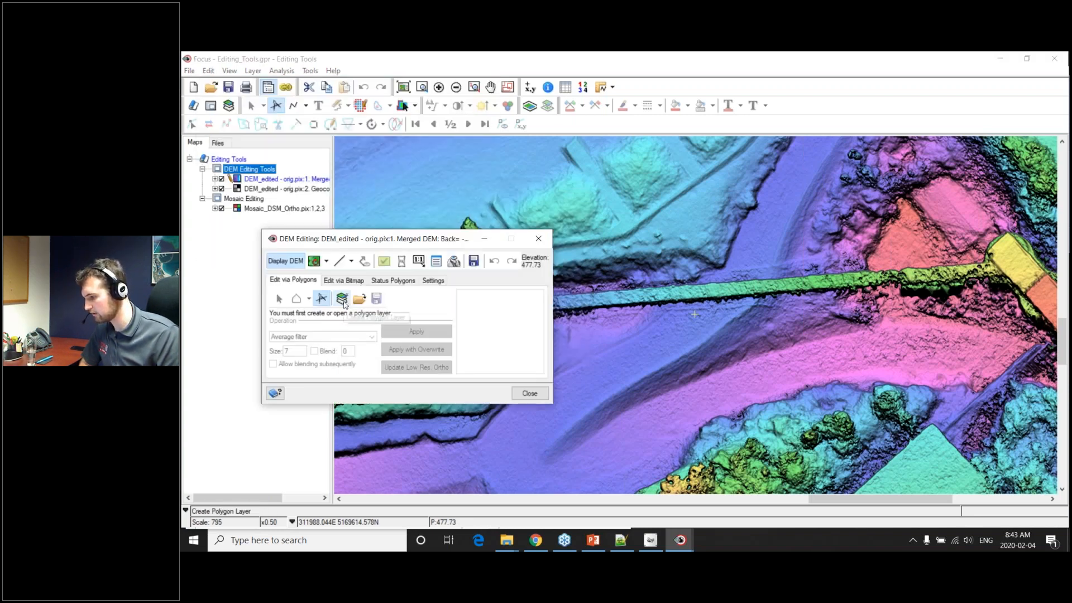
pyautogui.click(342, 301)
pyautogui.moveTo(331, 246); pyautogui.dragTo(260, 264)
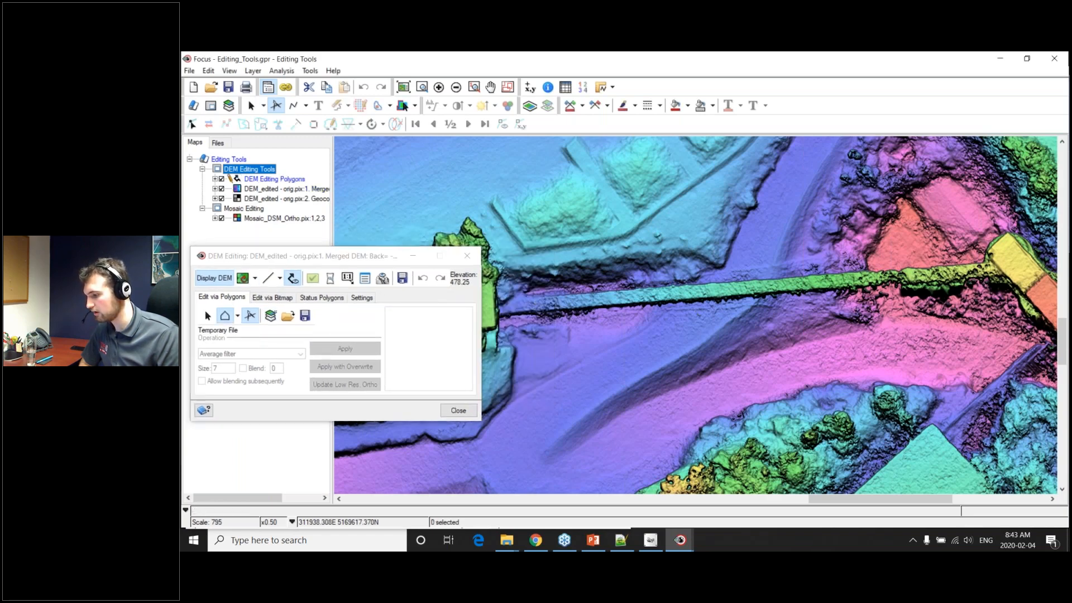
pyautogui.scroll(1, 581, 282)
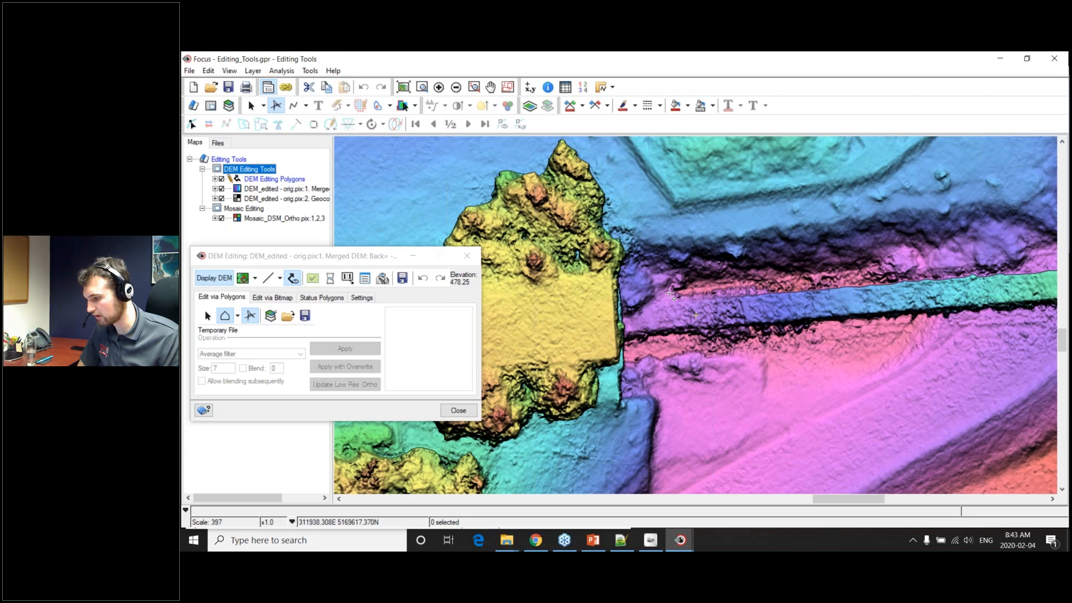
pyautogui.scroll(1, 670, 294)
pyautogui.click(655, 287)
pyautogui.click(656, 337)
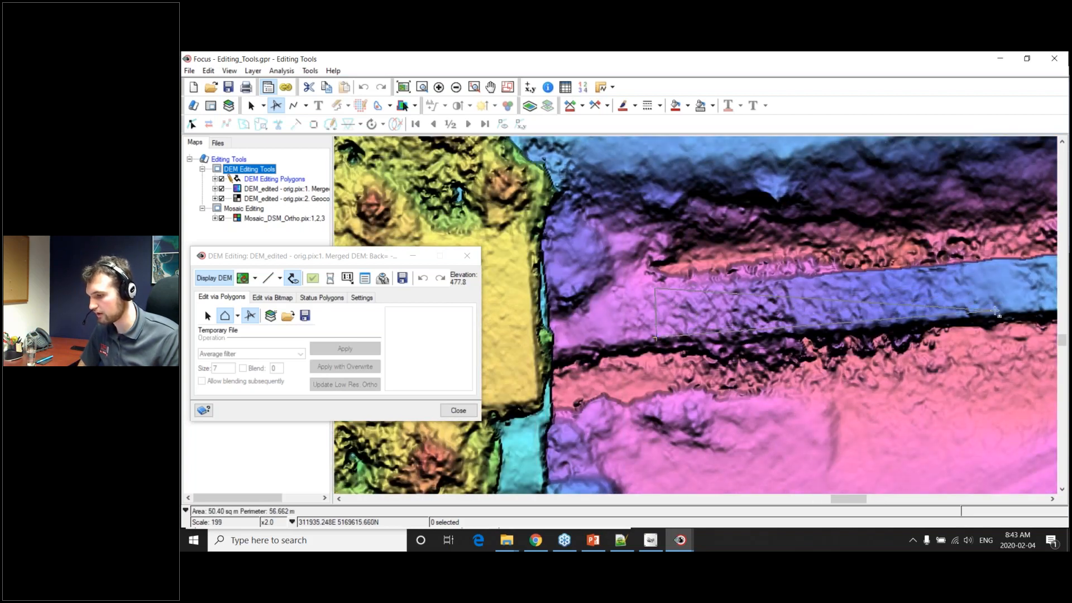
# Turn off the DEM display and trace the polygon over the ortho image along the conveyor's south edge, up to and around its east end.
pyautogui.click(213, 279)
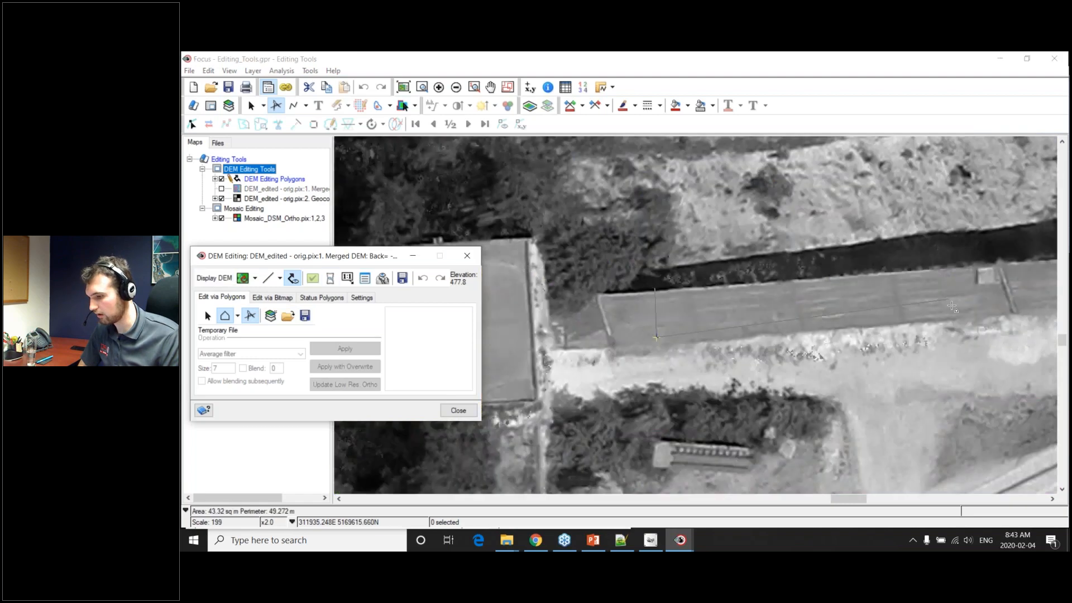
pyautogui.scroll(2, 966, 320)
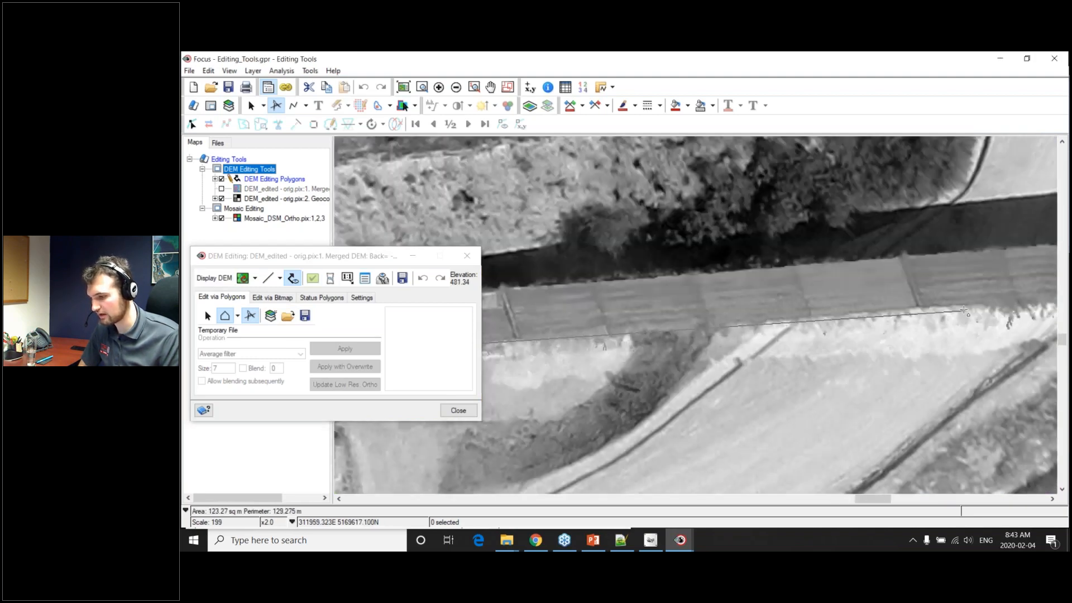
pyautogui.moveTo(955, 306); pyautogui.dragTo(457, 320)
pyautogui.moveTo(911, 288); pyautogui.dragTo(436, 314)
pyautogui.moveTo(900, 273); pyautogui.dragTo(428, 323)
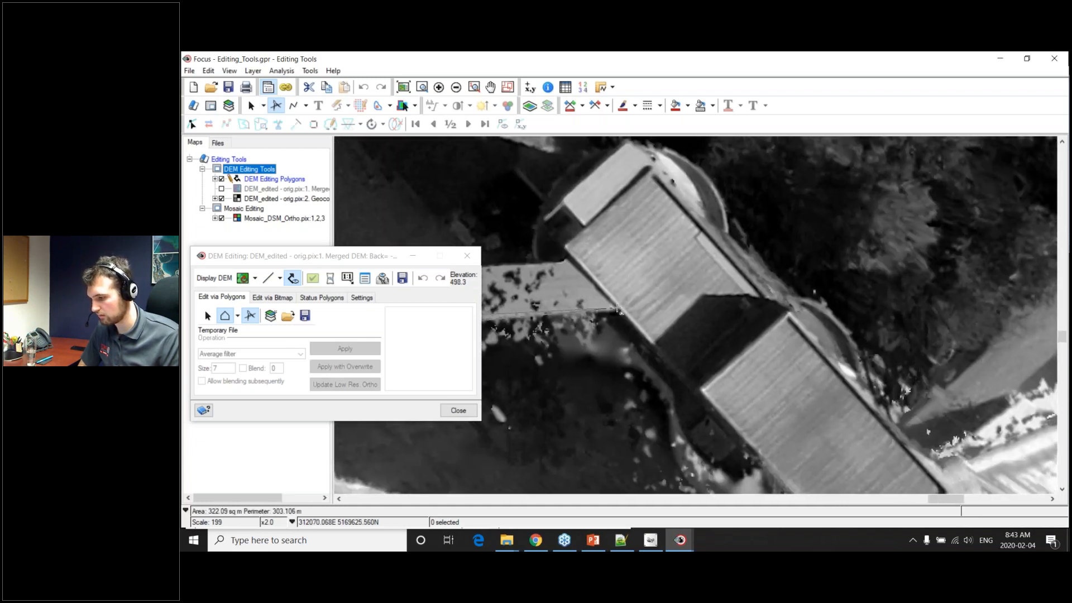
pyautogui.click(624, 308)
pyautogui.click(619, 251)
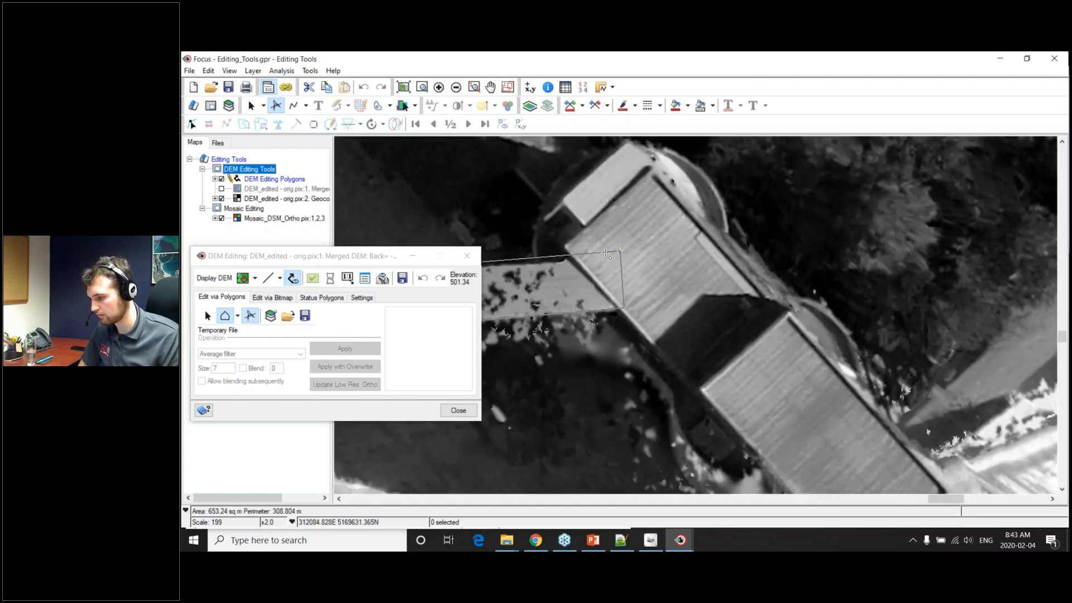
# Trace the conveyor's north edge back to its west end and close the polygon at about 610 sq m.
pyautogui.click(214, 278)
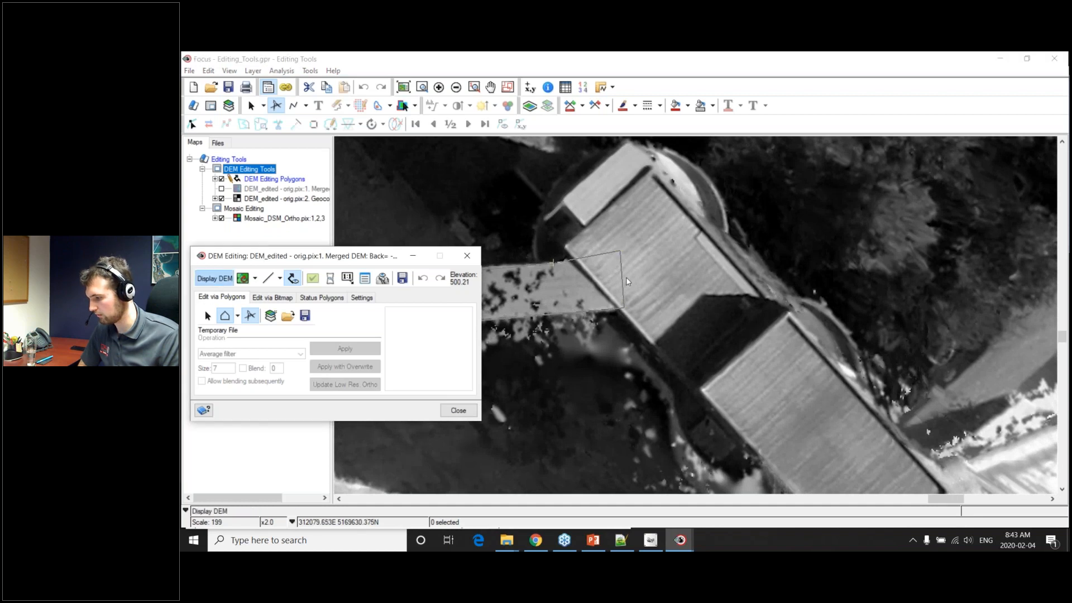
pyautogui.moveTo(597, 281); pyautogui.dragTo(968, 282)
pyautogui.click(212, 281)
pyautogui.moveTo(706, 277); pyautogui.dragTo(1033, 282)
pyautogui.moveTo(548, 321); pyautogui.dragTo(880, 317)
pyautogui.moveTo(650, 337); pyautogui.dragTo(1038, 304)
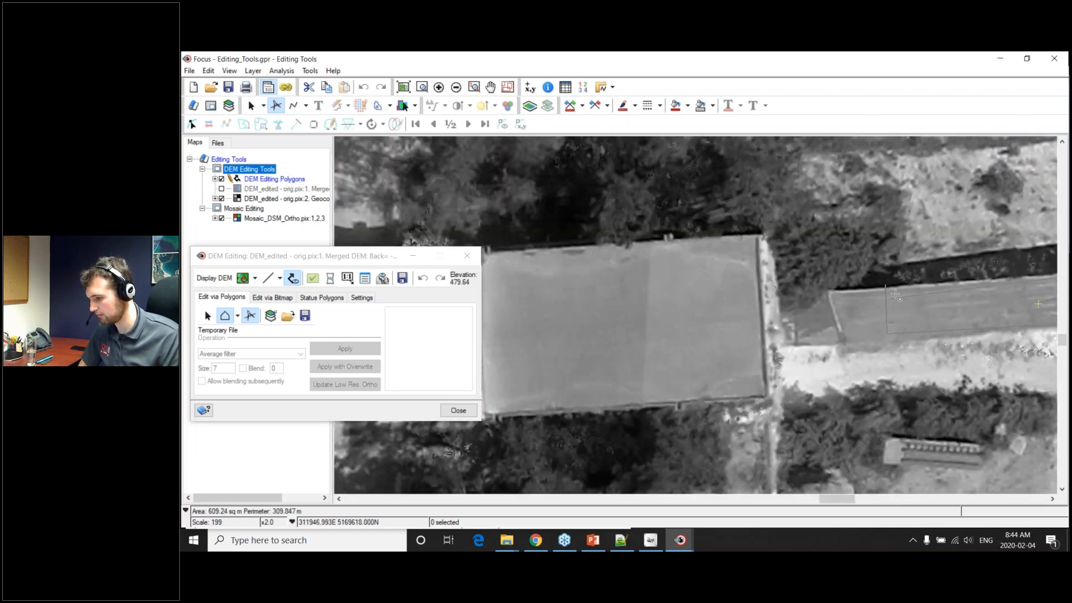
pyautogui.doubleClick(942, 281)
pyautogui.scroll(-1, 888, 291)
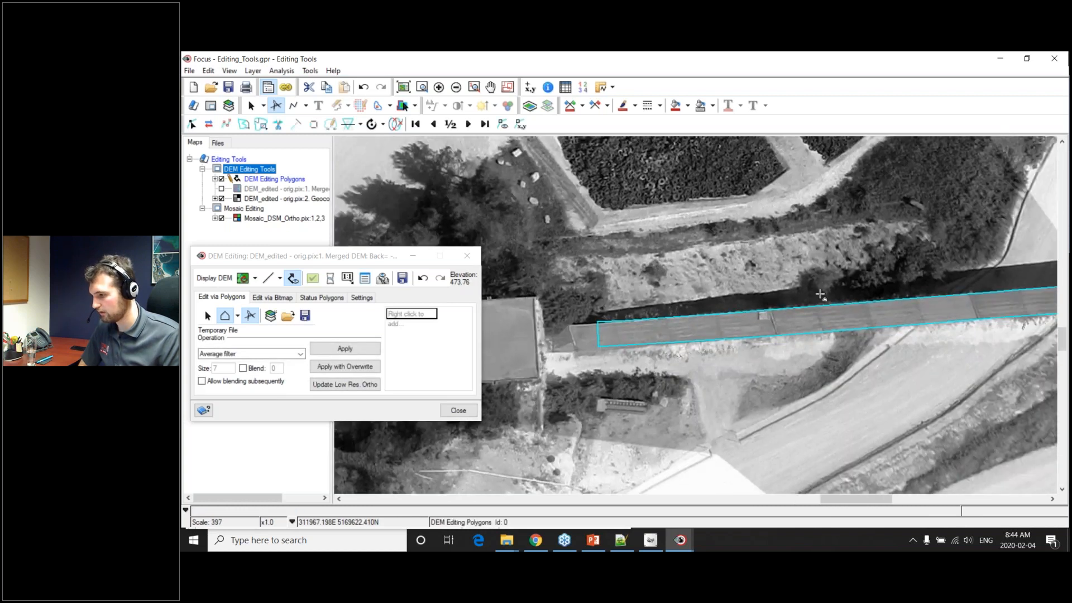
# Arrange the Live Ortho Preview and the Focus project side by side, with the DEM Editing dialog clear of the conveyor in both.
pyautogui.moveTo(599, 63); pyautogui.dragTo(1069, 207)
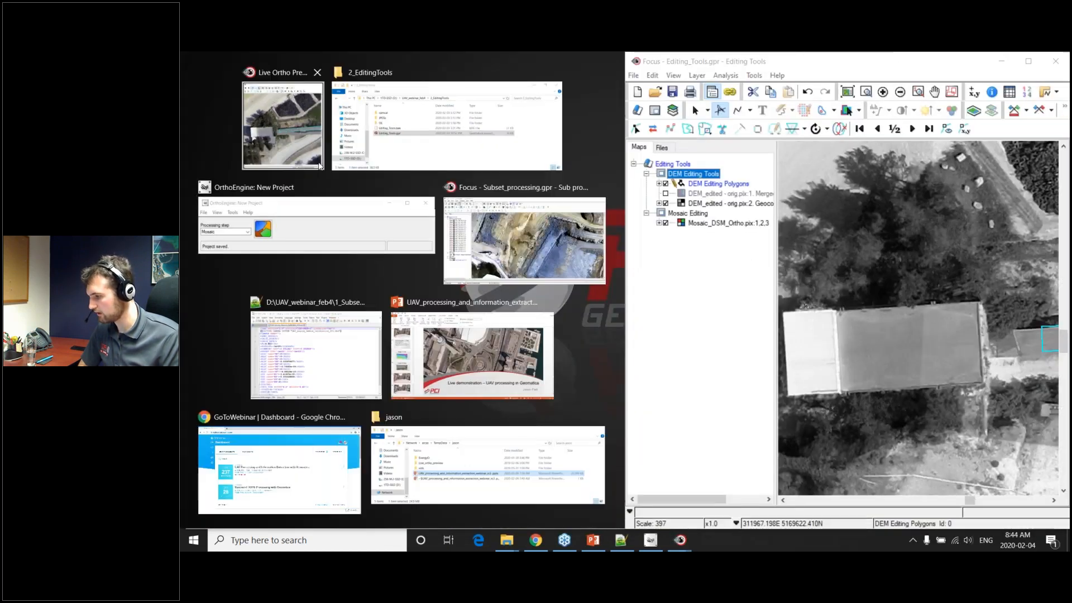
pyautogui.click(317, 156)
pyautogui.scroll(-1, 288, 319)
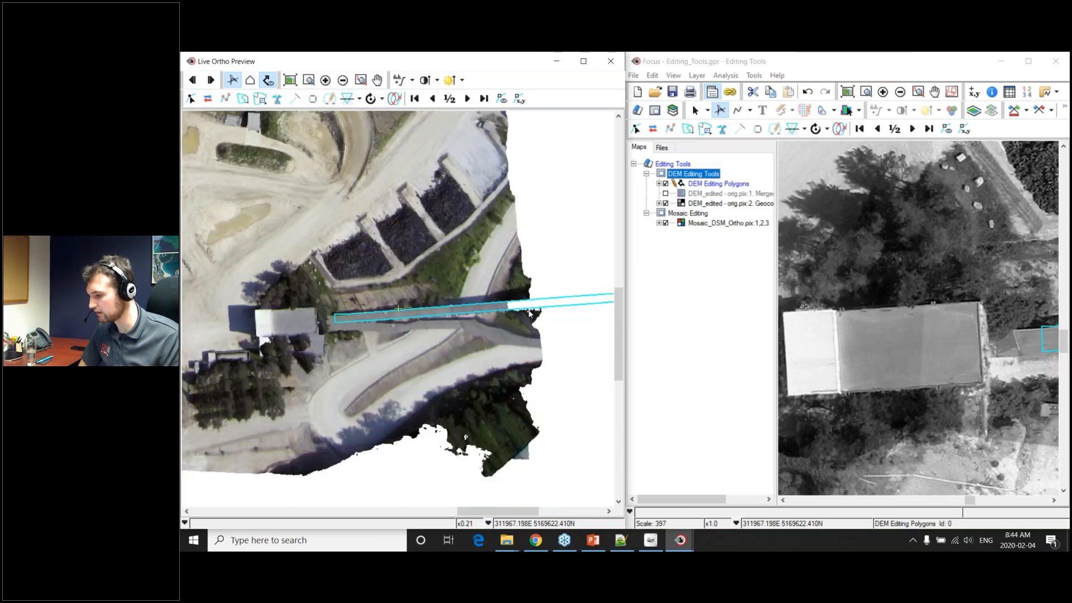
pyautogui.scroll(-1, 913, 334)
pyautogui.click(1005, 329)
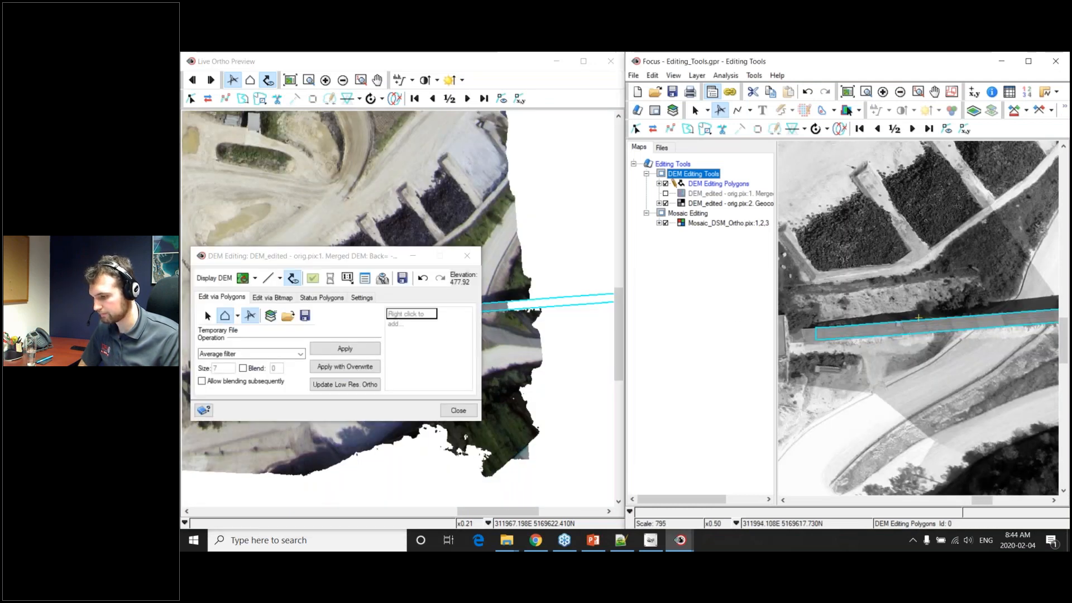
pyautogui.scroll(2, 1005, 330)
pyautogui.moveTo(320, 262); pyautogui.dragTo(852, 385)
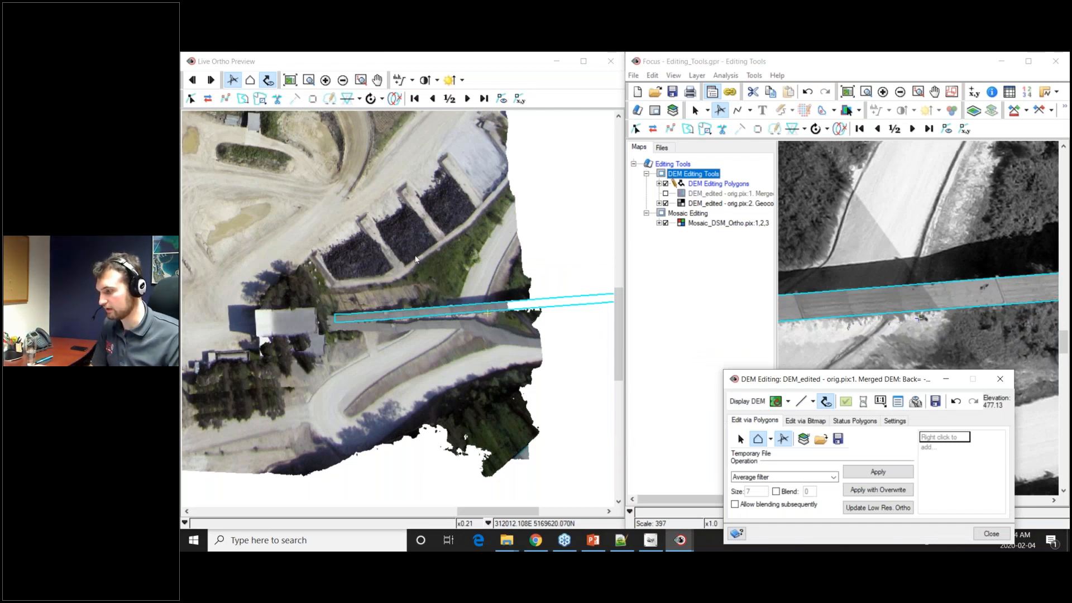
# Step through the source images in the Live Ortho Preview to one that covers the whole conveyor.
pyautogui.click(215, 83)
pyautogui.click(193, 82)
pyautogui.click(194, 82)
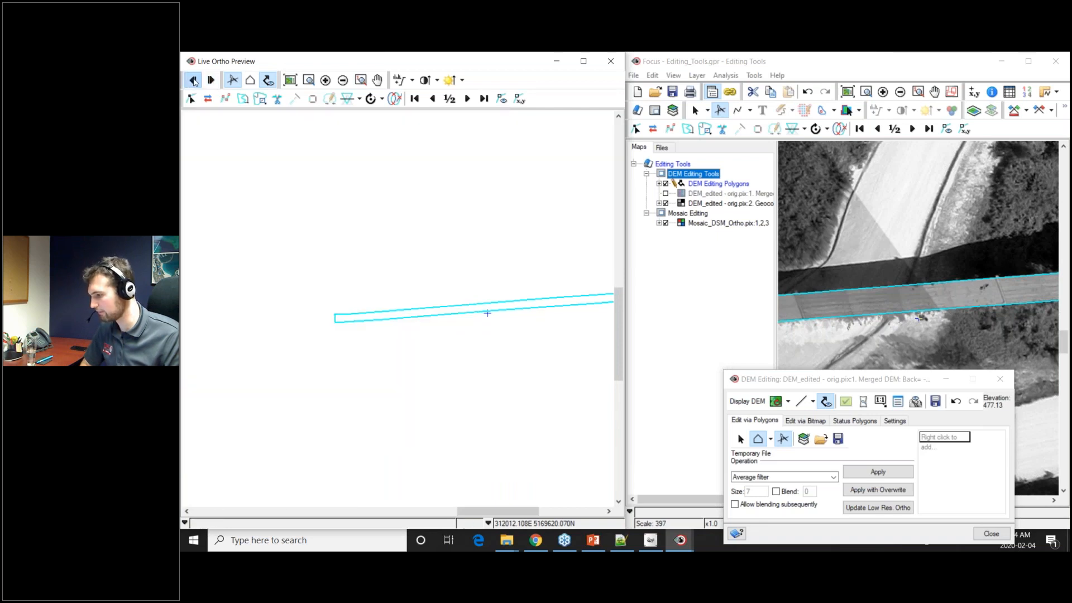
pyautogui.click(211, 82)
pyautogui.click(211, 82)
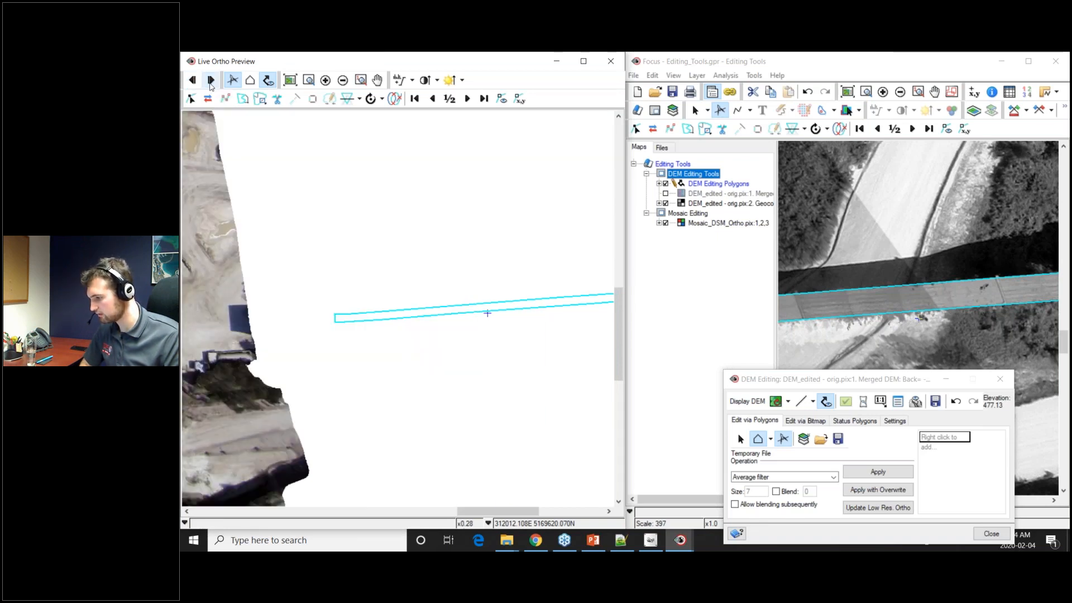
pyautogui.click(211, 82)
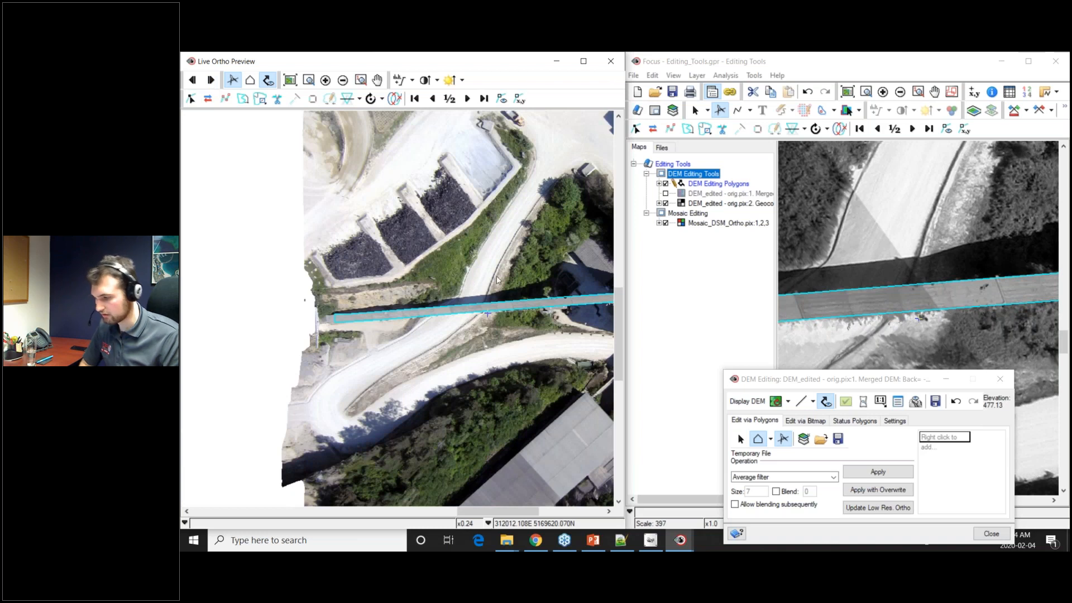
# Turn the DEM display back on and draw a wider polygon of about 2,100 sq m around the conveyor and the rough ground beside it.
pyautogui.moveTo(811, 382); pyautogui.dragTo(267, 161)
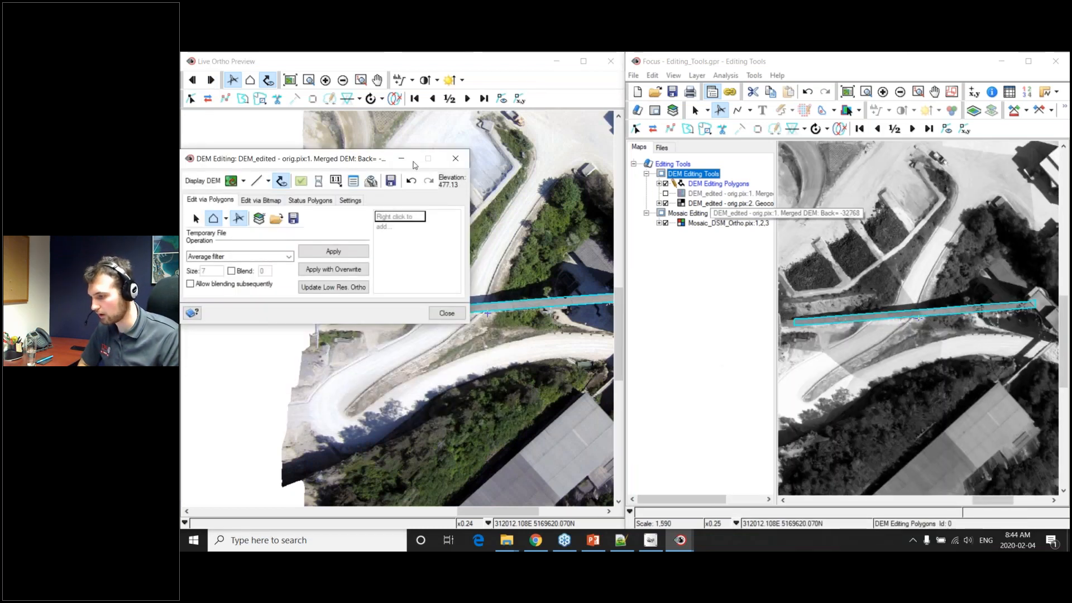
pyautogui.click(203, 180)
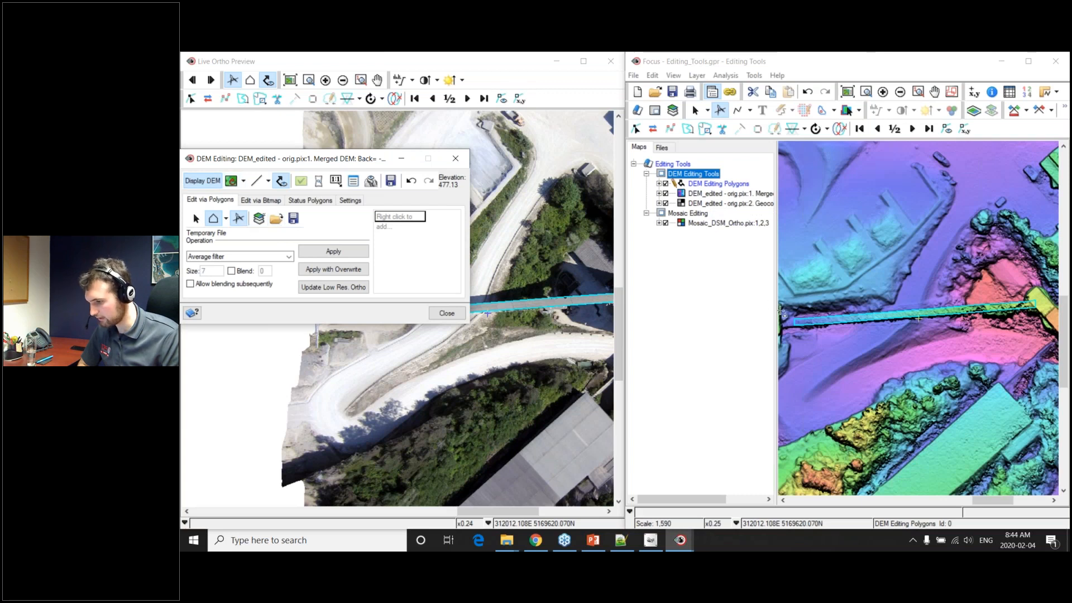
pyautogui.scroll(1, 804, 314)
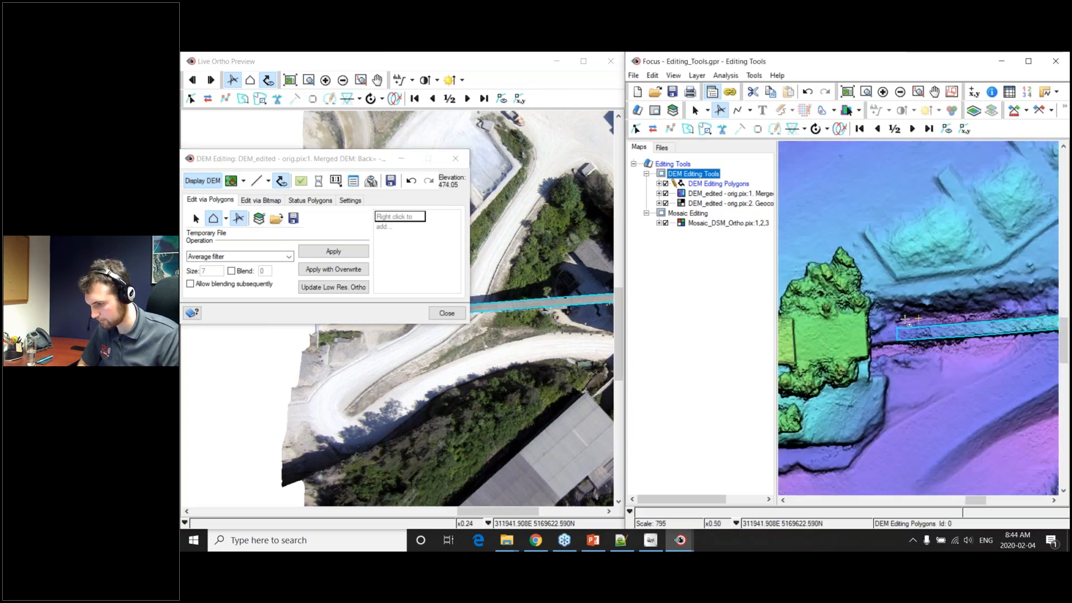
pyautogui.moveTo(904, 320)
pyautogui.mouseDown()
pyautogui.moveTo(903, 355)
pyautogui.moveTo(1006, 348)
pyautogui.moveTo(871, 326)
pyautogui.moveTo(999, 332)
pyautogui.moveTo(944, 278)
pyautogui.moveTo(799, 272)
pyautogui.moveTo(909, 283)
pyautogui.moveTo(902, 290)
pyautogui.mouseUp()
pyautogui.scroll(2, 902, 289)
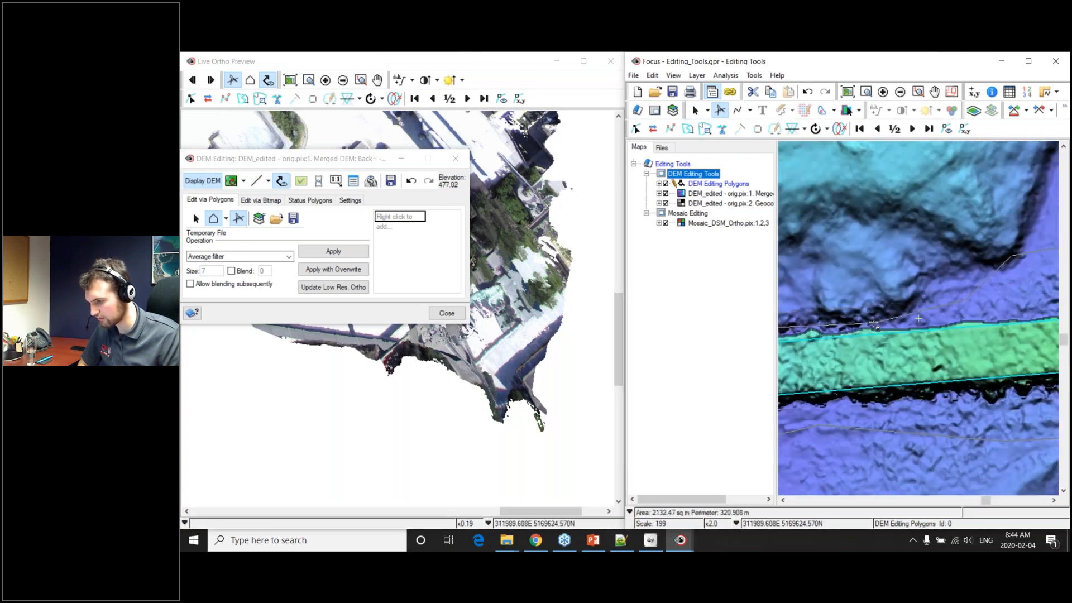
pyautogui.moveTo(807, 329); pyautogui.dragTo(971, 313)
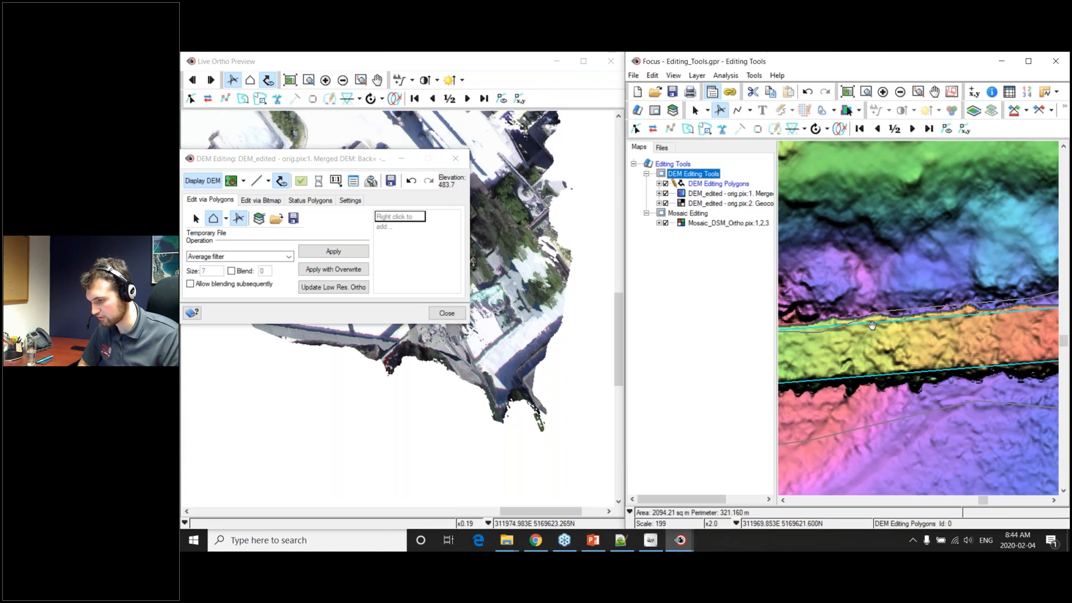
pyautogui.moveTo(838, 327); pyautogui.dragTo(1027, 310)
pyautogui.moveTo(858, 315); pyautogui.dragTo(1000, 307)
pyautogui.moveTo(812, 306); pyautogui.dragTo(927, 288)
pyautogui.doubleClick(927, 285)
pyautogui.scroll(-1, 928, 286)
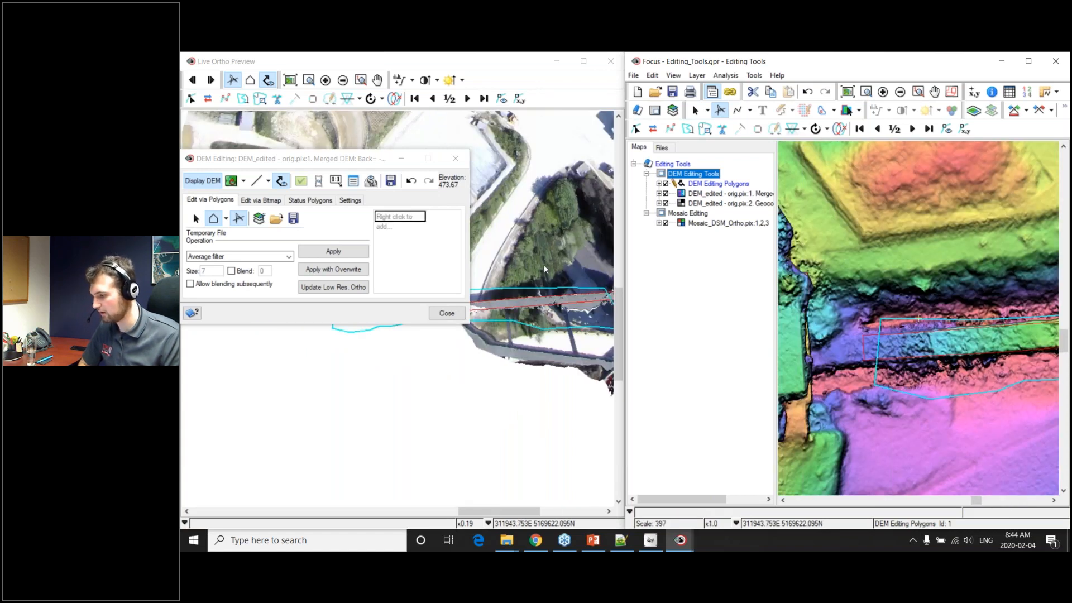
# Advance the Live Ortho Preview to an image showing the west part of the conveyor and move the DEM Editing dialog above it.
pyautogui.moveTo(258, 169); pyautogui.dragTo(456, 280)
pyautogui.scroll(1, 827, 323)
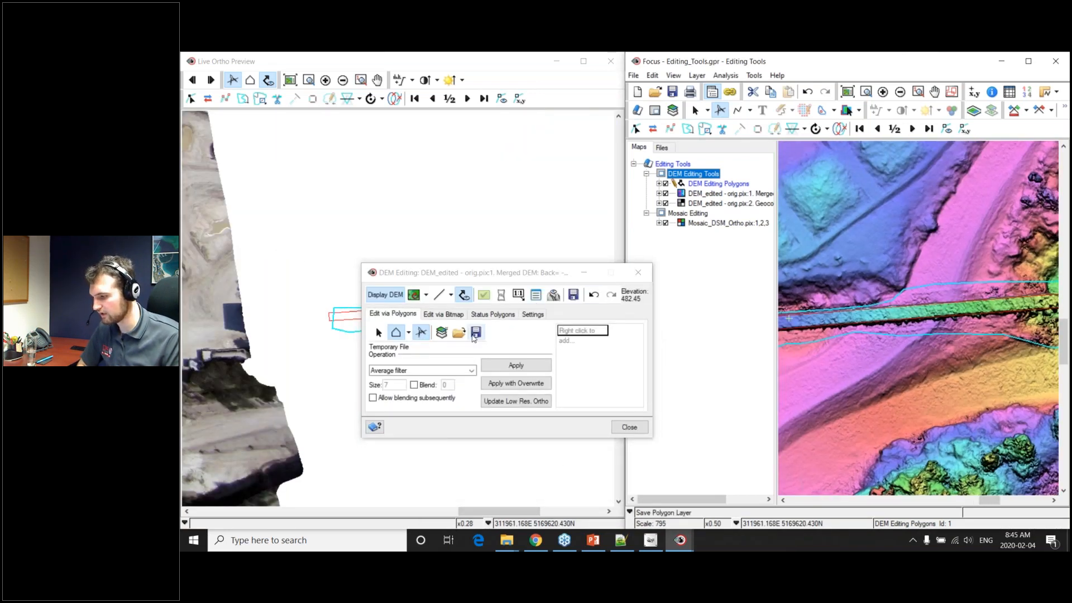
pyautogui.click(449, 373)
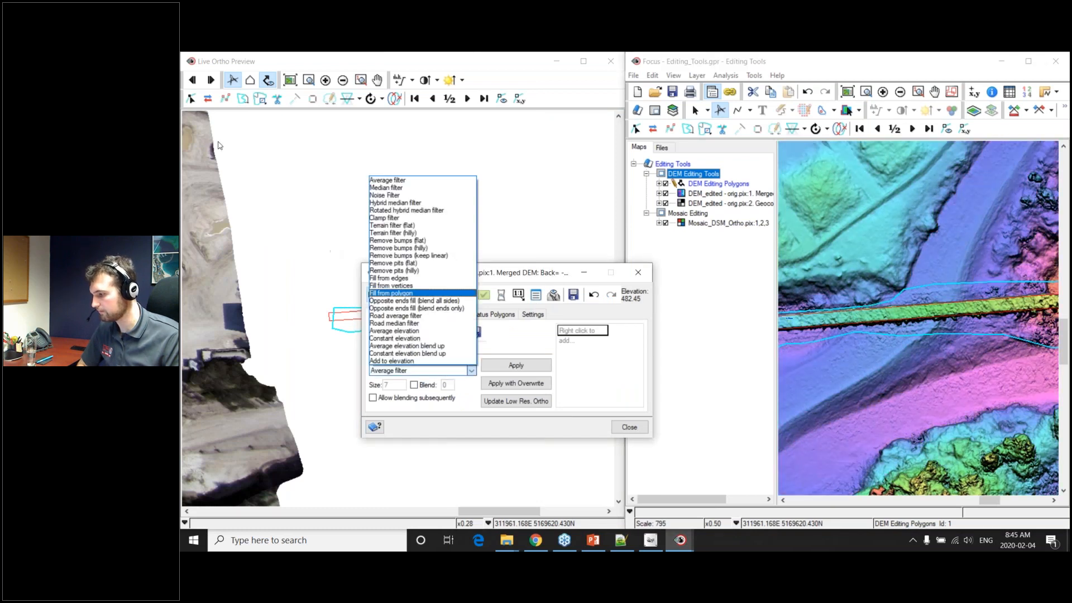
pyautogui.click(210, 81)
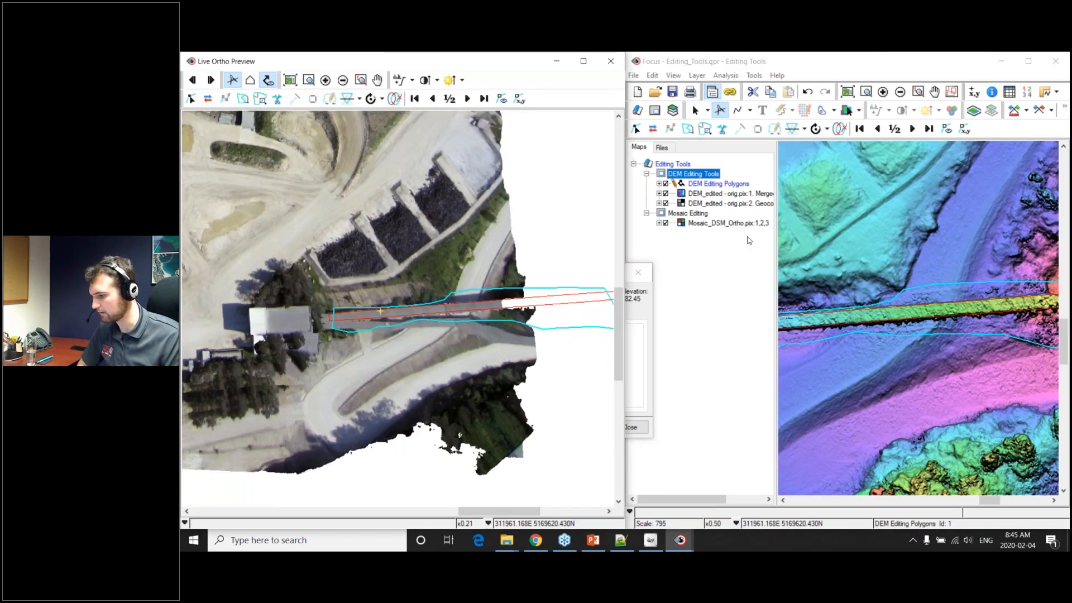
pyautogui.click(643, 346)
pyautogui.moveTo(470, 281); pyautogui.dragTo(493, 169)
# Set the polygon editing operation to Fill from vertices and enable blending with a value of 10.
pyautogui.click(422, 259)
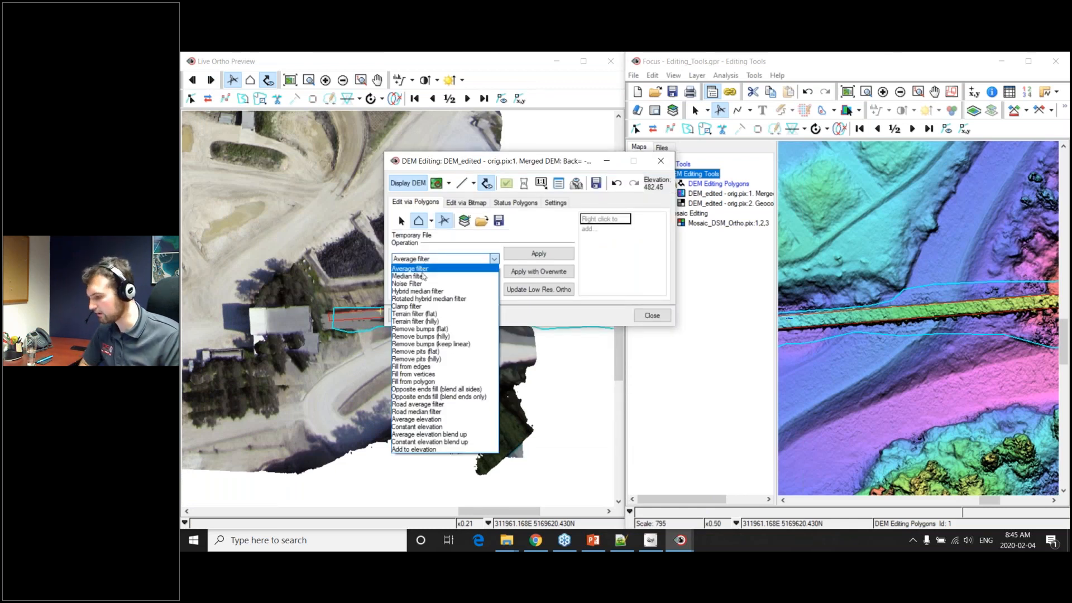
pyautogui.click(416, 374)
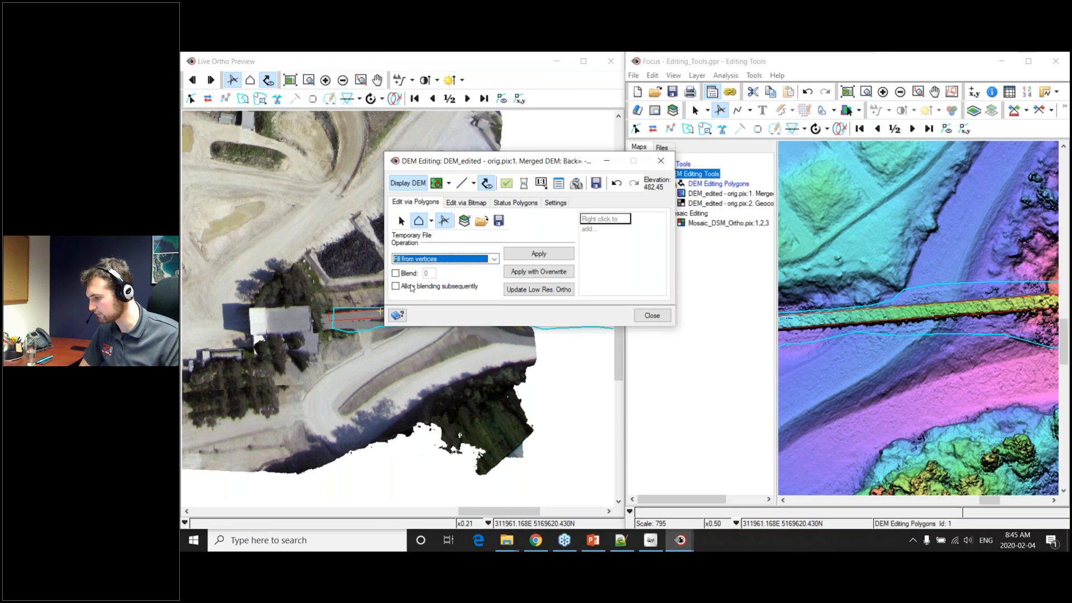
pyautogui.click(396, 273)
pyautogui.click(422, 273)
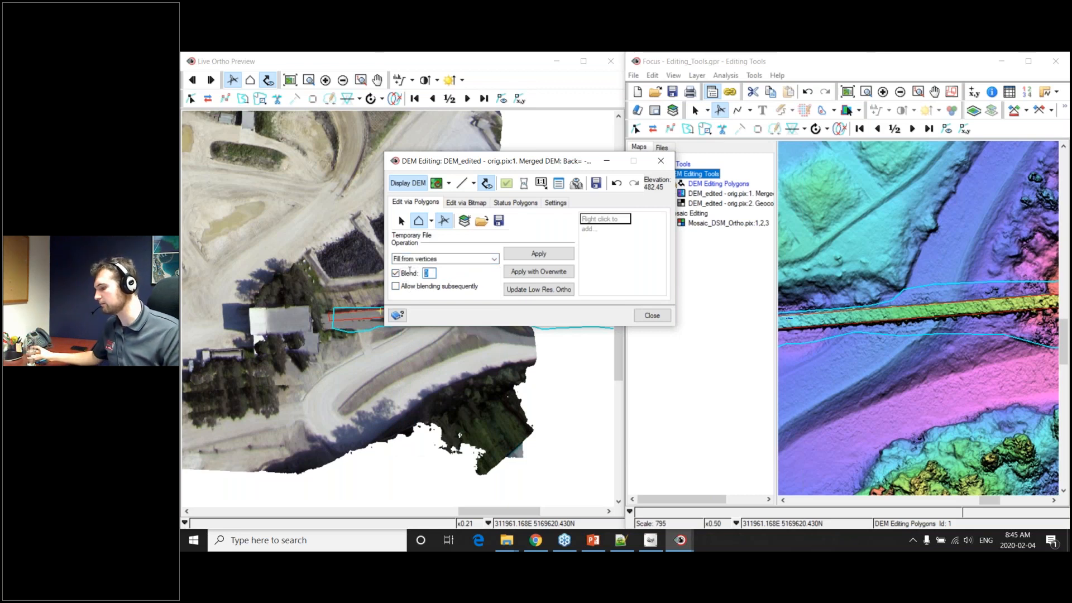
pyautogui.write('10')
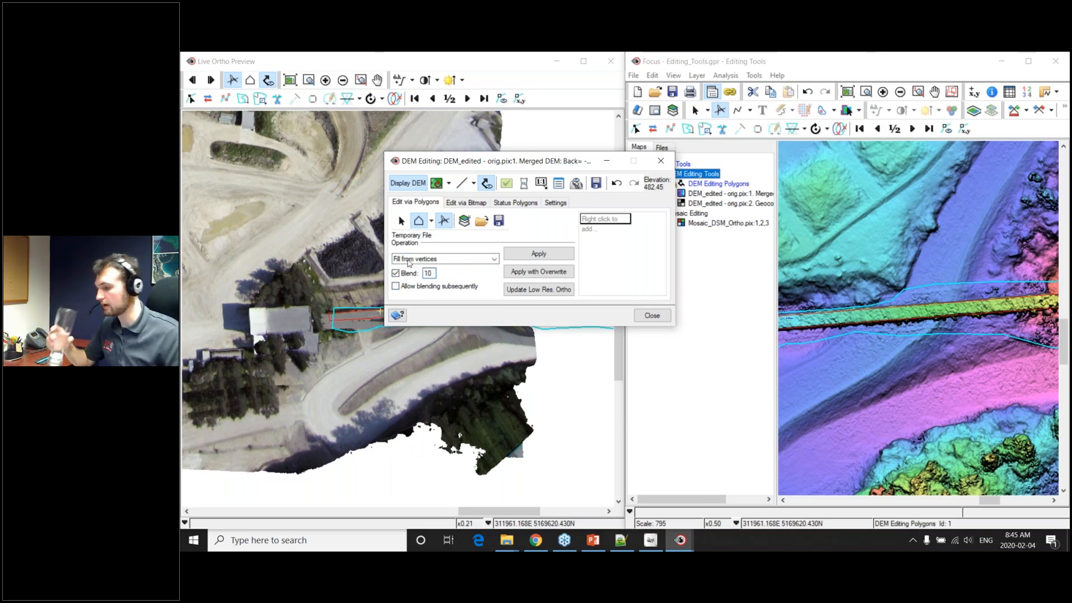
# Apply the Fill from vertices operation to the wide polygon around the conveyor.
pyautogui.moveTo(518, 161); pyautogui.dragTo(742, 380)
pyautogui.click(581, 260)
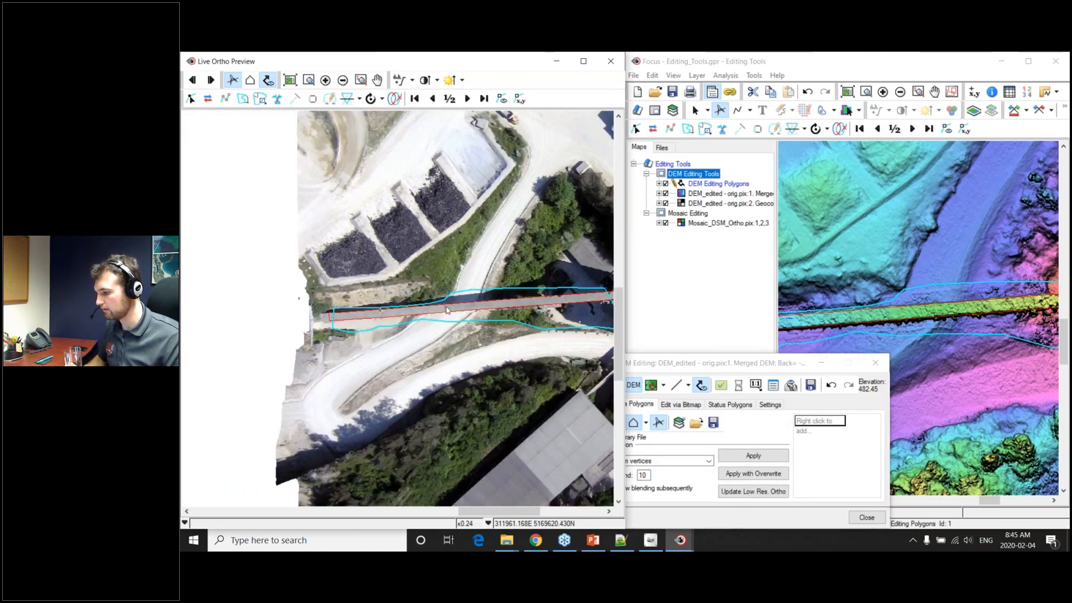
pyautogui.click(750, 456)
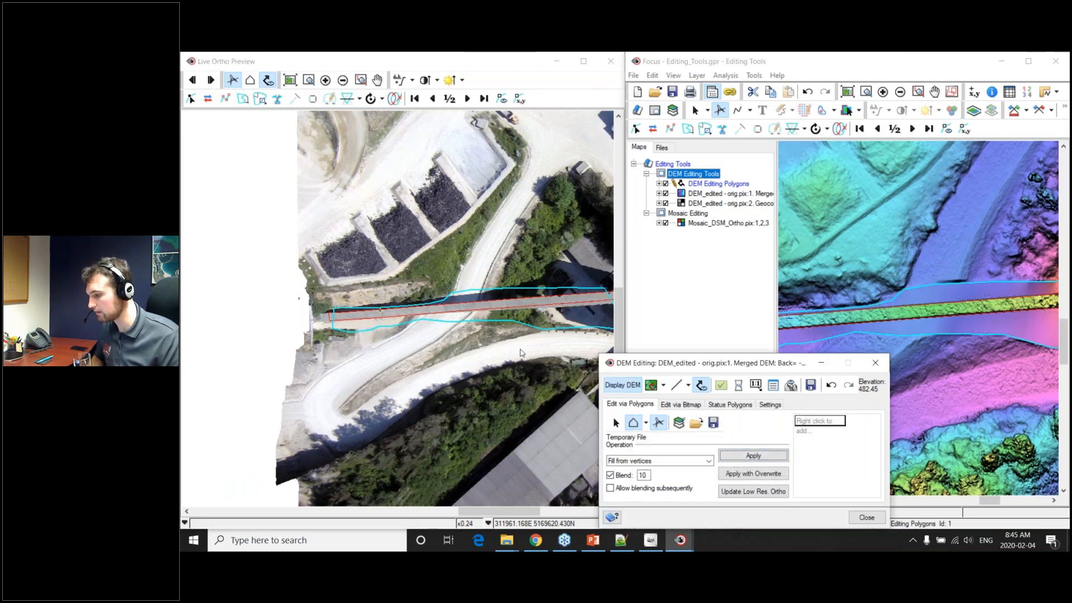
# Advance the Live Ortho Preview by two images, and undo and redo the DEM fill to compare the surface before and after.
pyautogui.scroll(3, 517, 322)
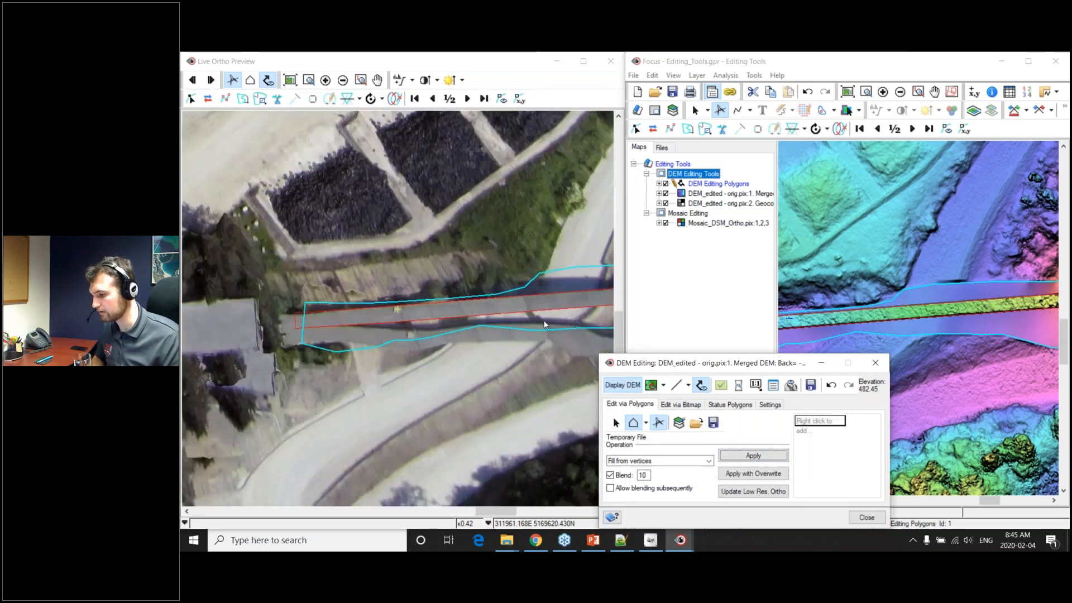
pyautogui.click(210, 81)
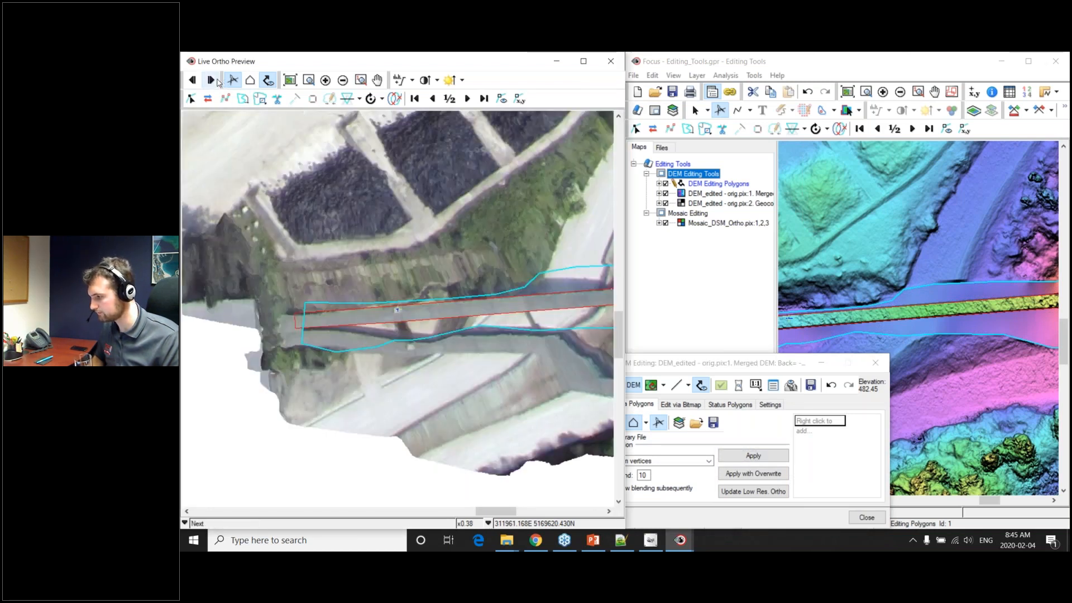
pyautogui.click(211, 81)
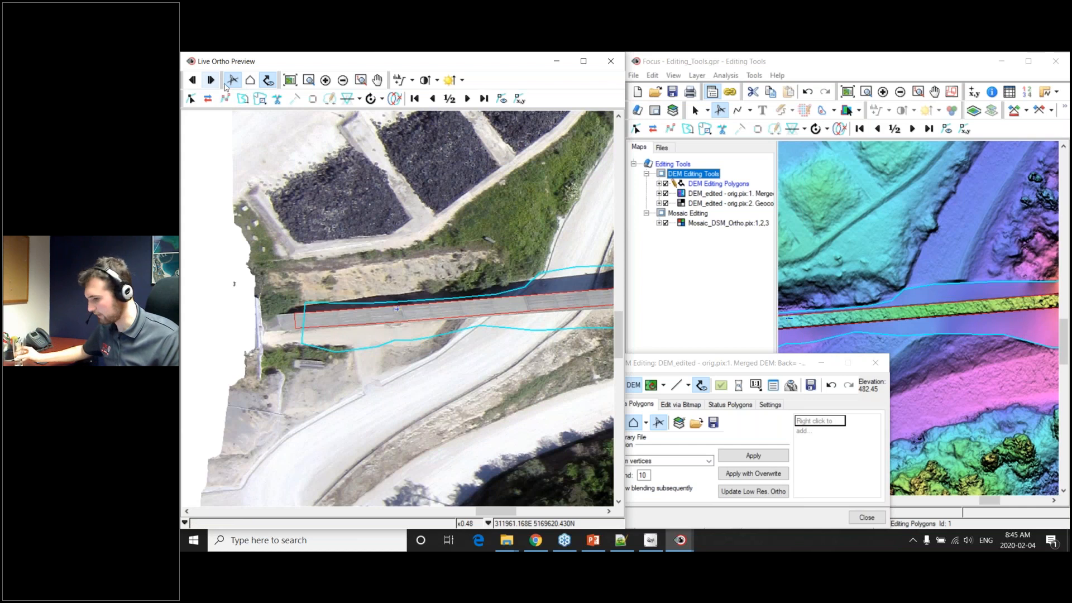
pyautogui.click(831, 385)
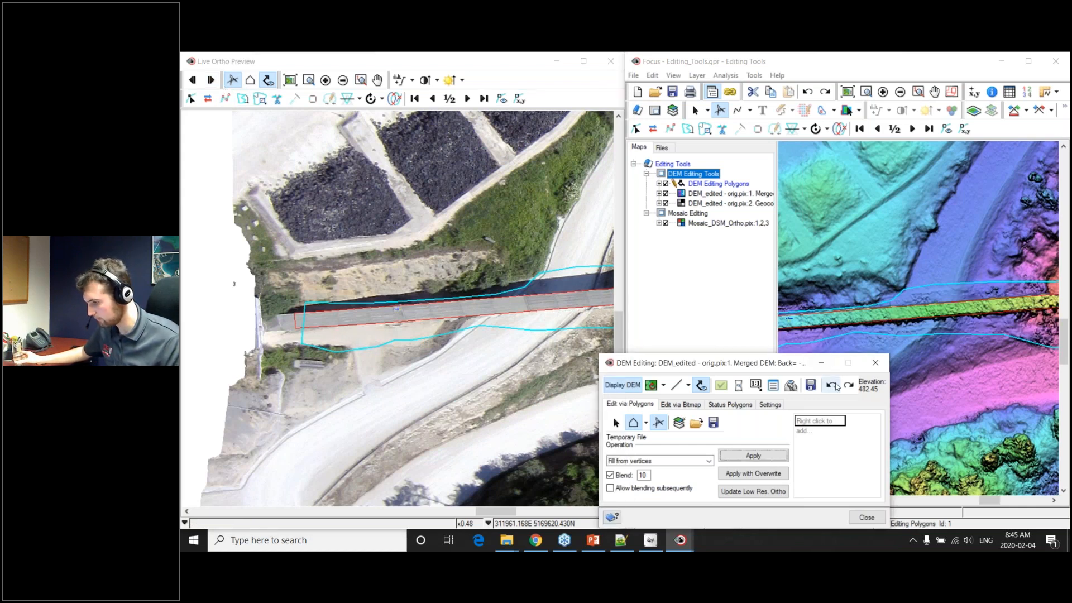
pyautogui.click(847, 386)
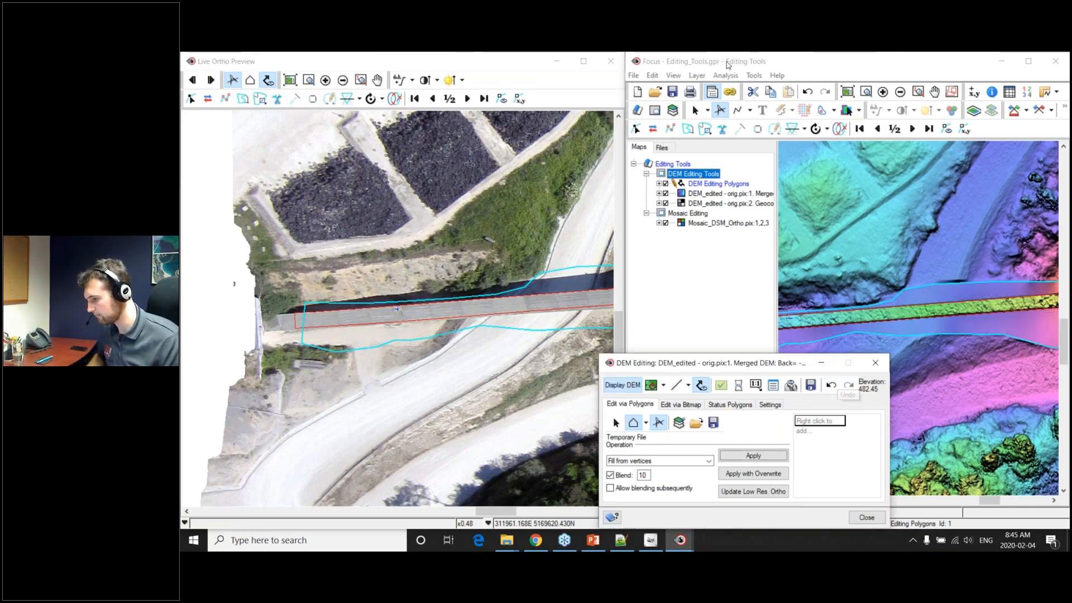
# Select the narrow polygon along the conveyor in the DEM view and move the DEM Editing dialog above it.
pyautogui.click(616, 422)
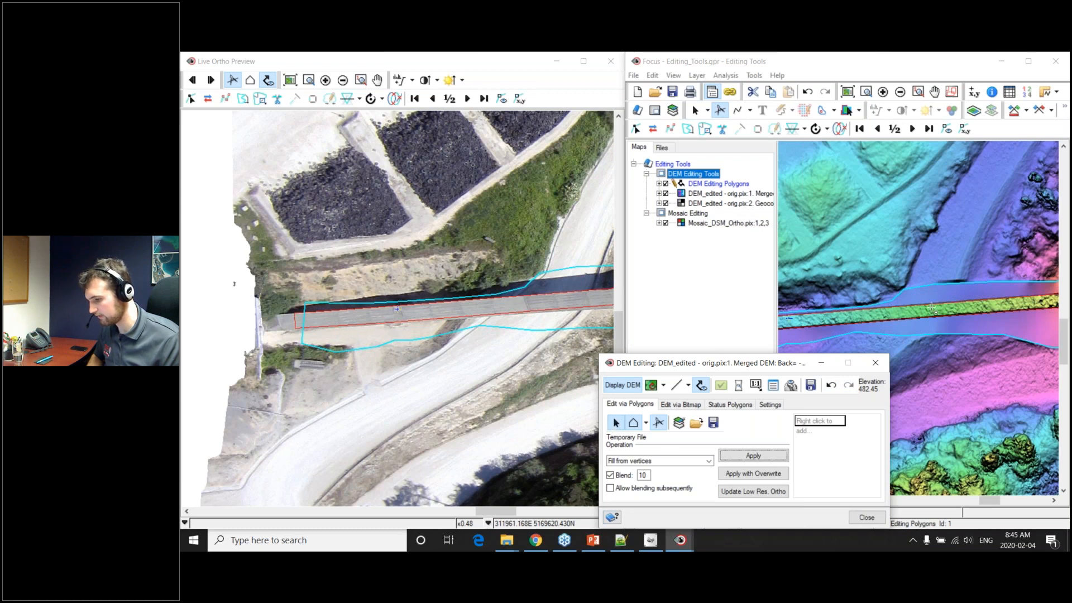
pyautogui.click(633, 422)
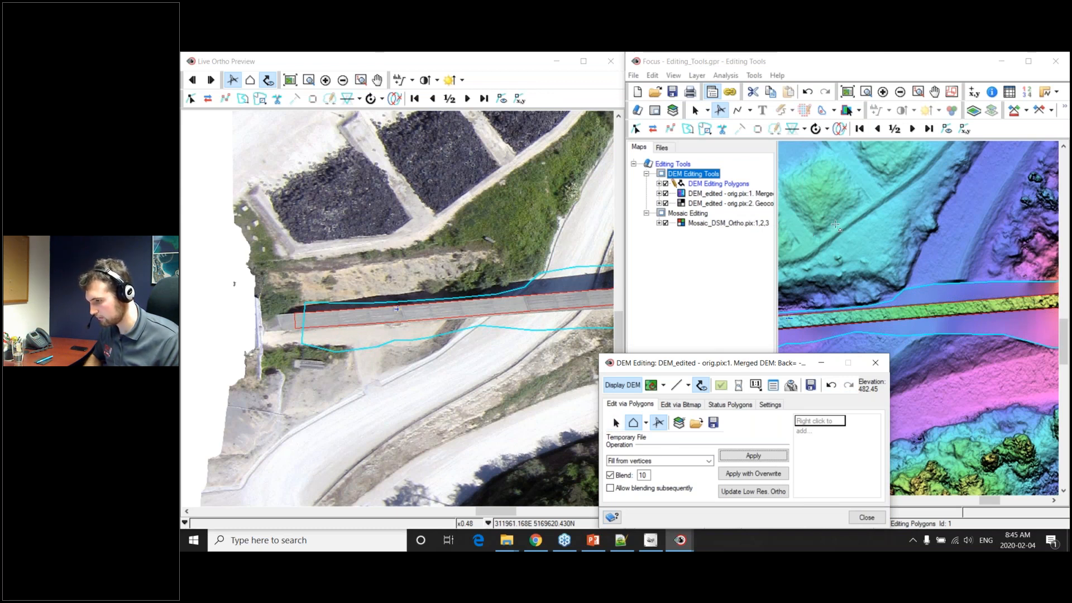
pyautogui.click(695, 110)
pyautogui.click(899, 319)
pyautogui.moveTo(726, 363); pyautogui.dragTo(819, 168)
# Apply Opposite ends fill (blend all sides) with overwrite to the conveyor polygon, with blending enabled at 10.
pyautogui.click(737, 265)
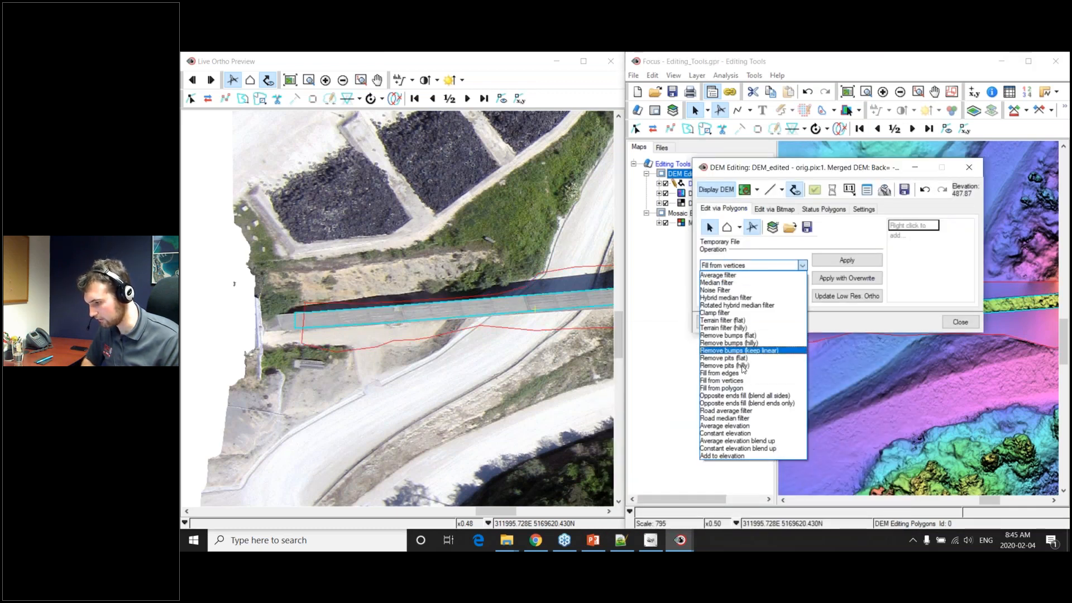
pyautogui.click(742, 396)
pyautogui.click(704, 279)
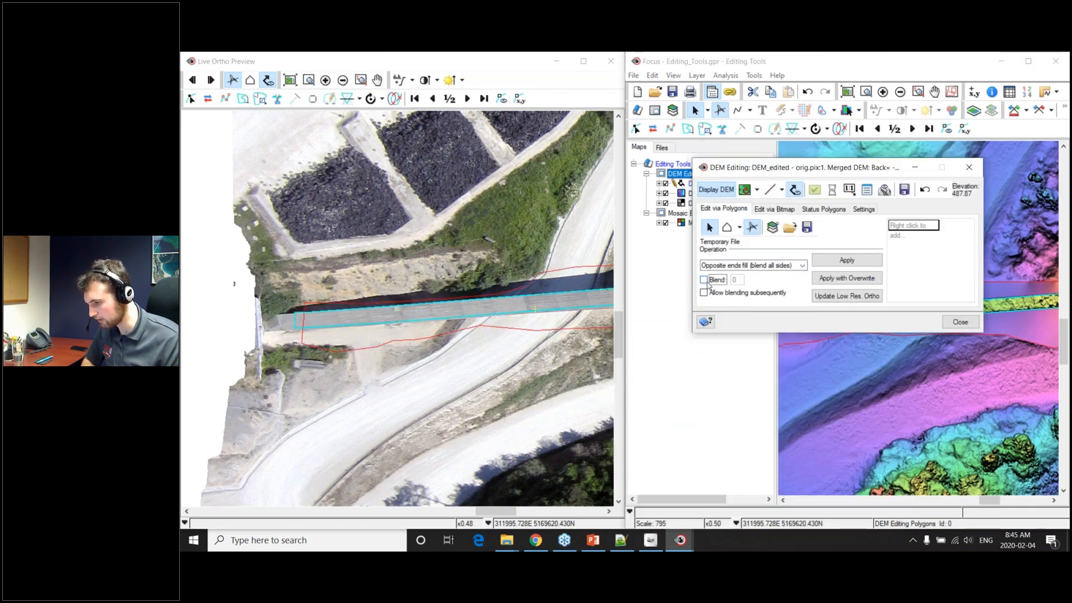
pyautogui.write('0')
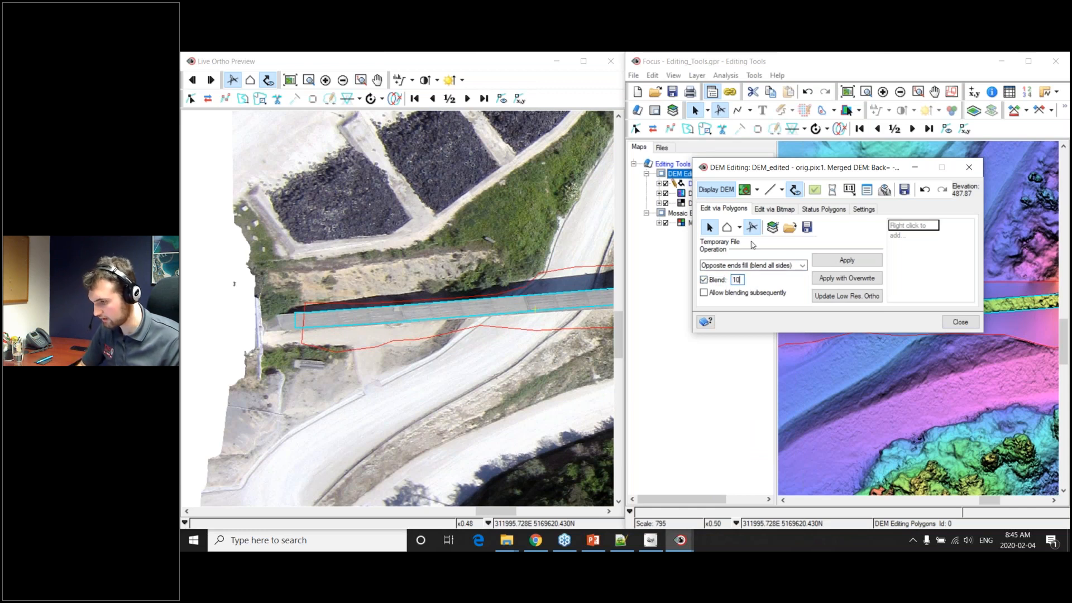
pyautogui.moveTo(800, 167); pyautogui.dragTo(529, 345)
pyautogui.click(632, 456)
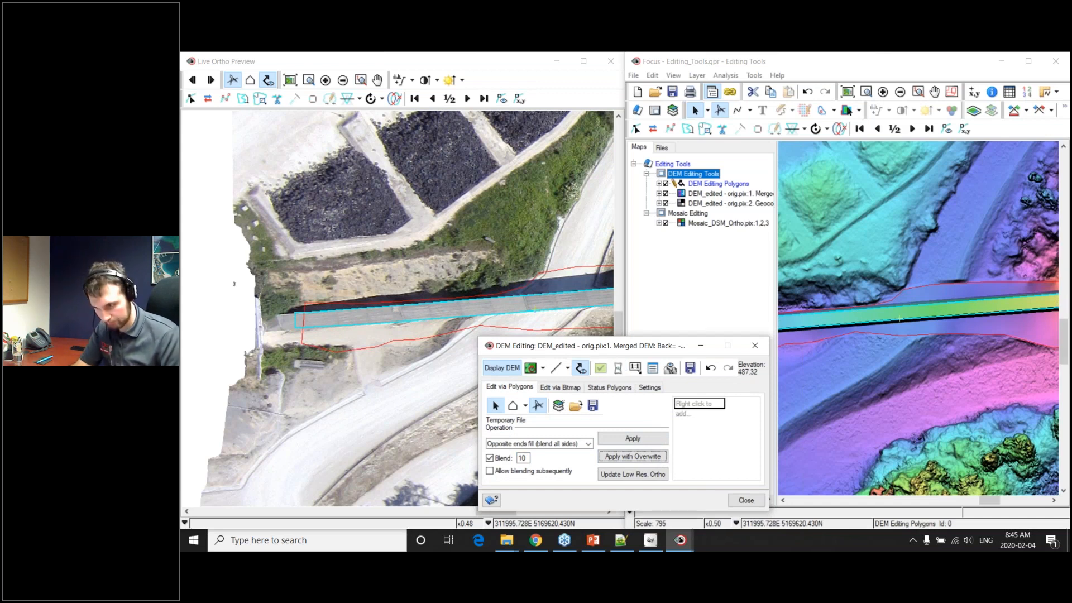
pyautogui.moveTo(532, 296); pyautogui.dragTo(300, 309)
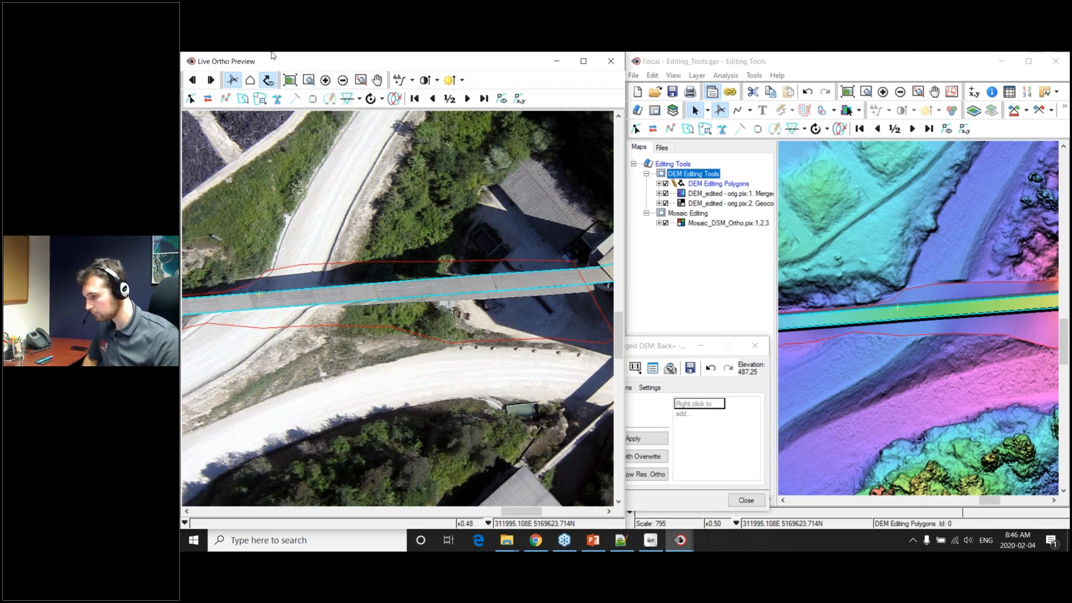
# Close the Live Ortho Preview and the DEM Editing dialog without saving the DEM edits.
pyautogui.click(611, 60)
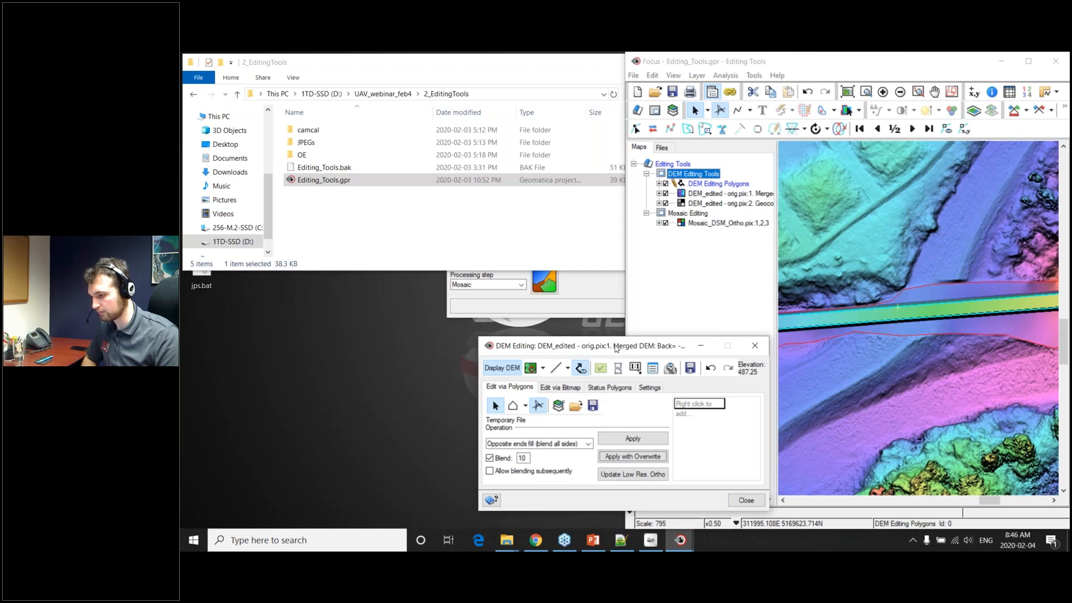
pyautogui.moveTo(603, 339); pyautogui.dragTo(402, 220)
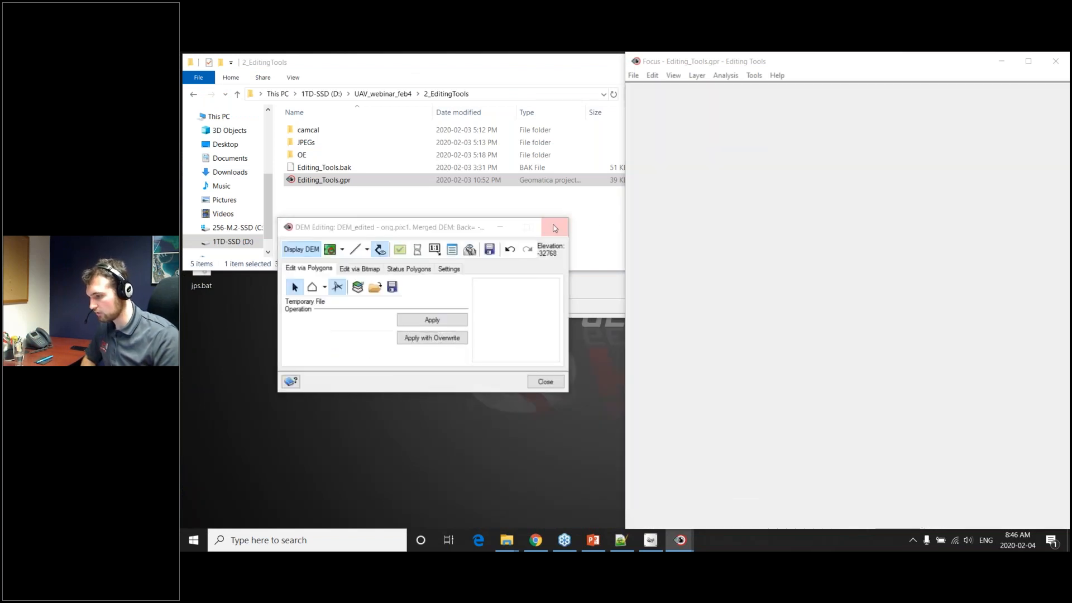
pyautogui.click(554, 228)
pyautogui.click(422, 327)
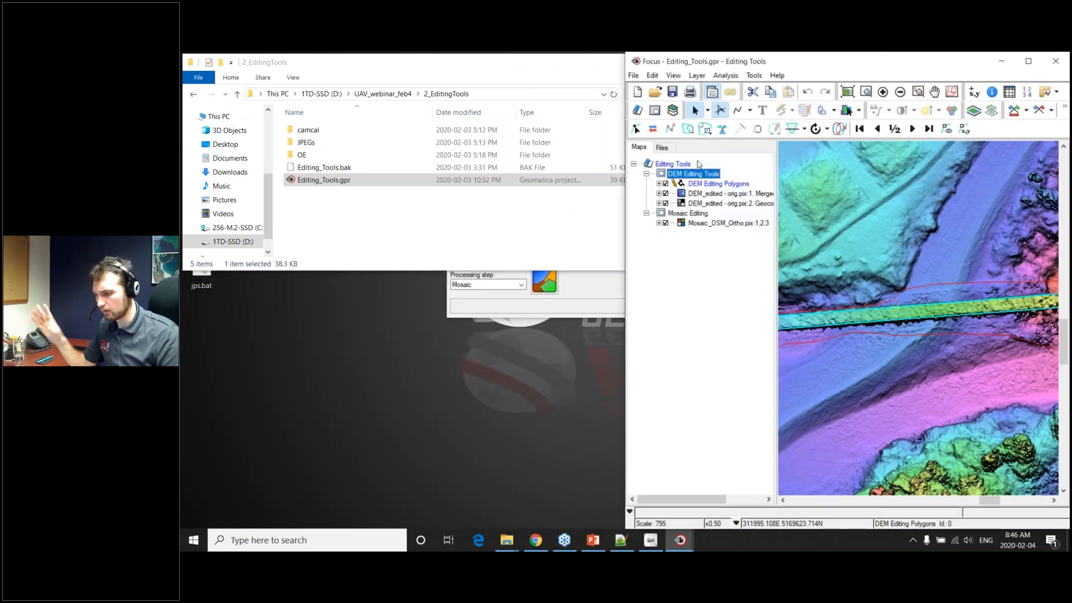
# Activate the Mosaic Editing map, maximize the Focus window and select the Mosaic_DSM_Ortho.pix layer.
pyautogui.click(695, 217)
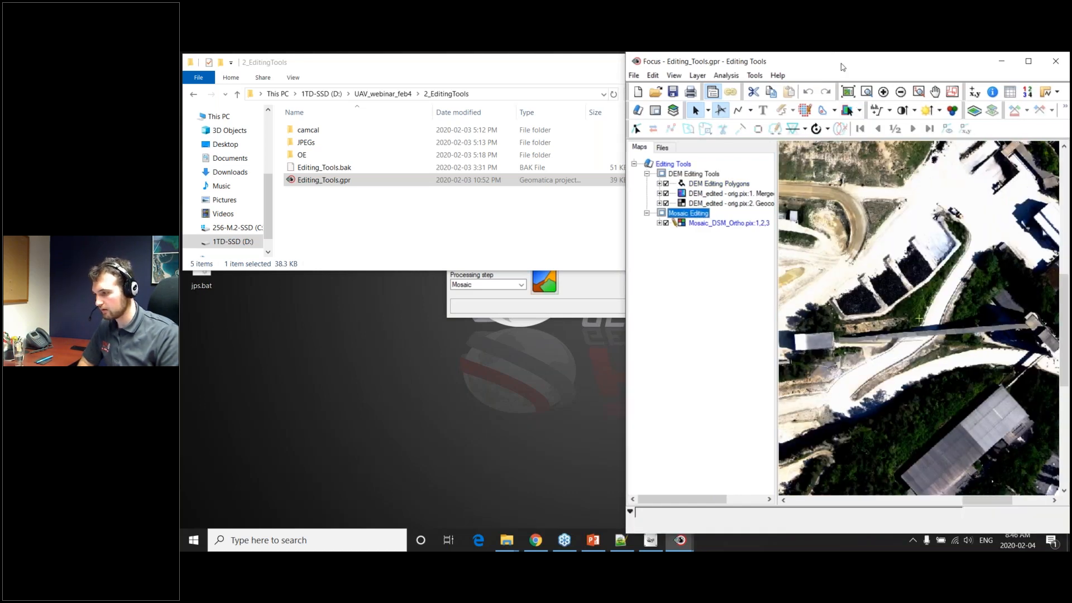
pyautogui.doubleClick(843, 67)
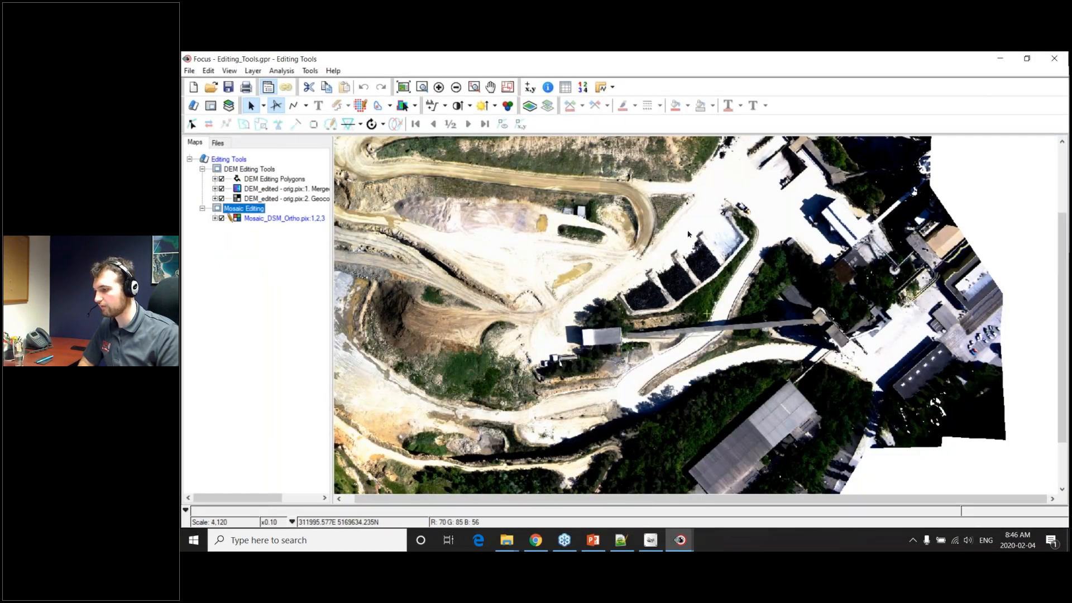
pyautogui.click(268, 218)
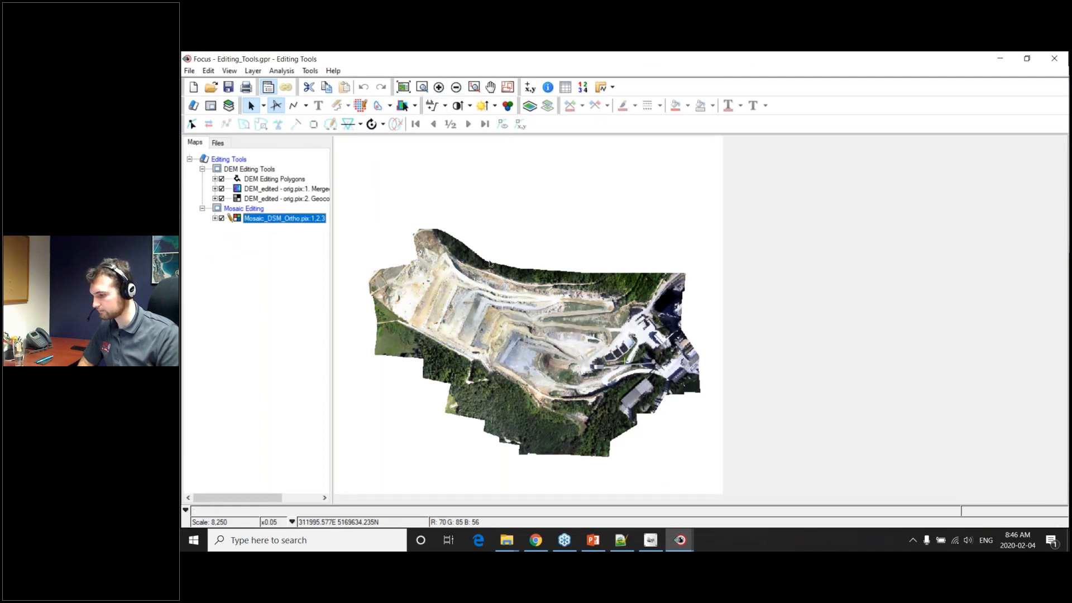
# Open Smart GeoFill for the Mosaic_DSM_Ortho.pix layer with the distorted conveyor in view.
pyautogui.scroll(3, 610, 367)
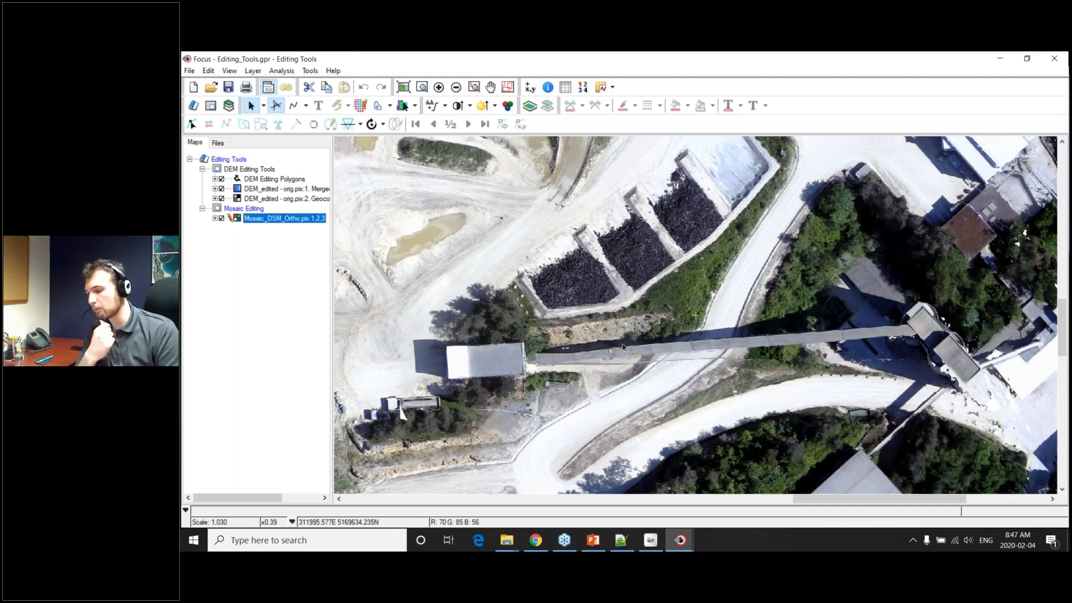
pyautogui.scroll(-1, 722, 316)
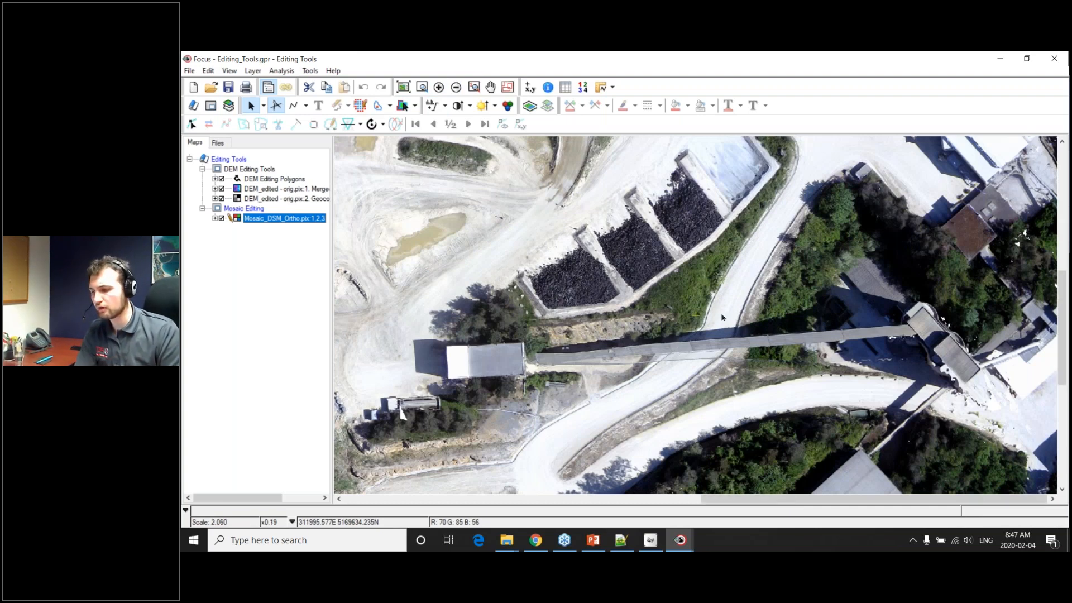
pyautogui.moveTo(883, 242)
pyautogui.mouseDown()
pyautogui.moveTo(872, 332)
pyautogui.moveTo(854, 325)
pyautogui.moveTo(878, 253)
pyautogui.mouseUp()
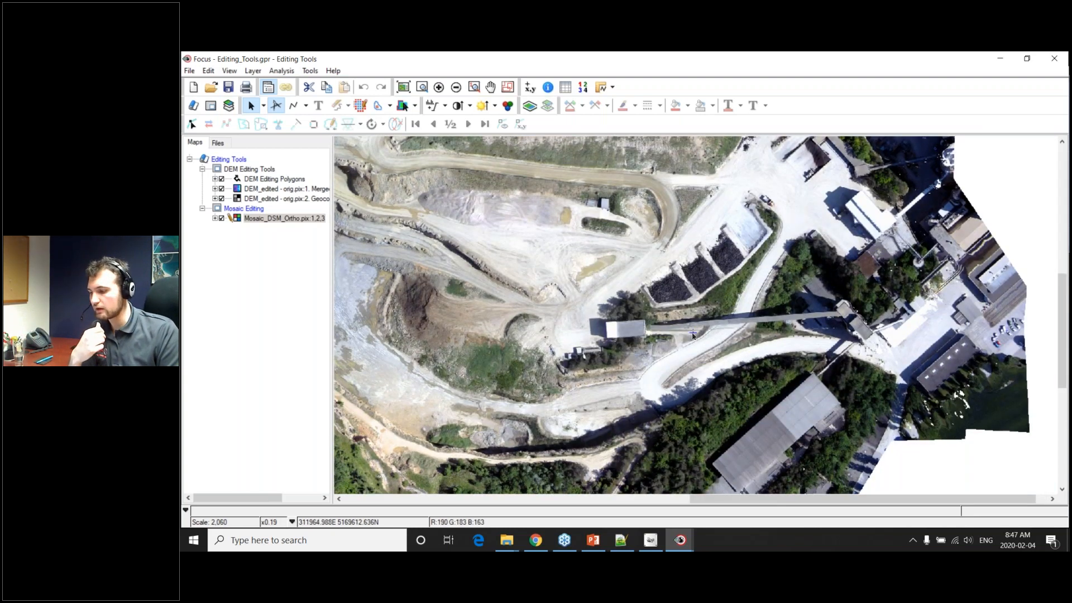
pyautogui.scroll(2, 690, 337)
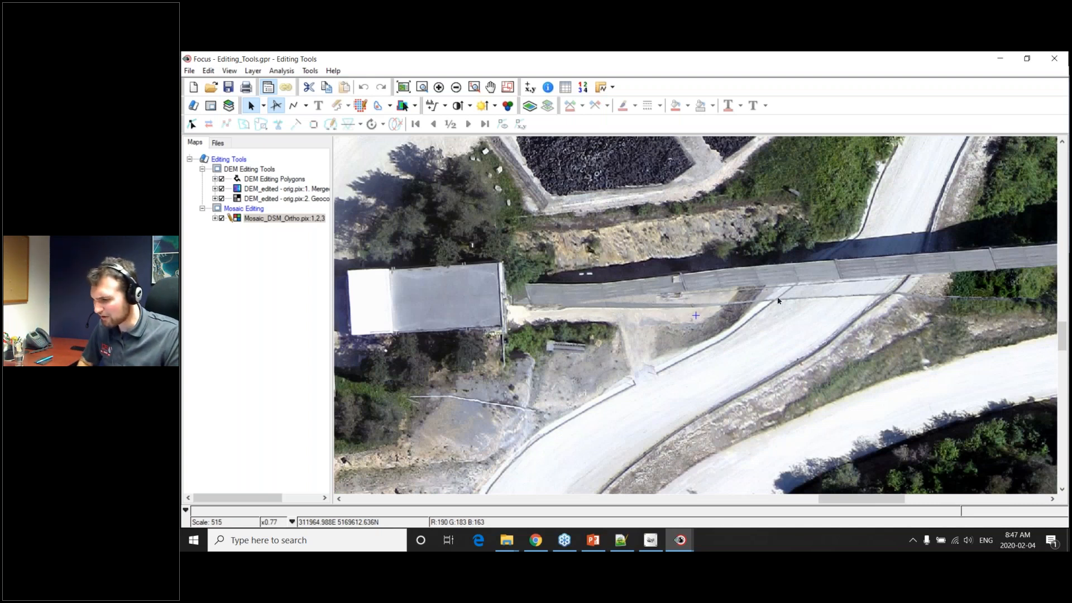
pyautogui.moveTo(984, 283); pyautogui.dragTo(807, 283)
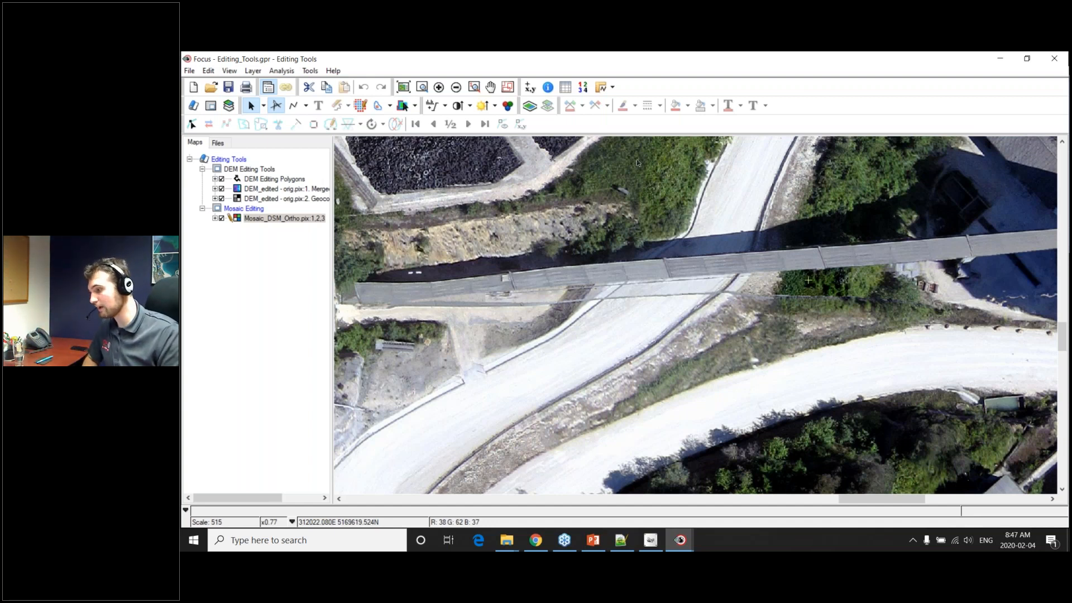
pyautogui.click(310, 70)
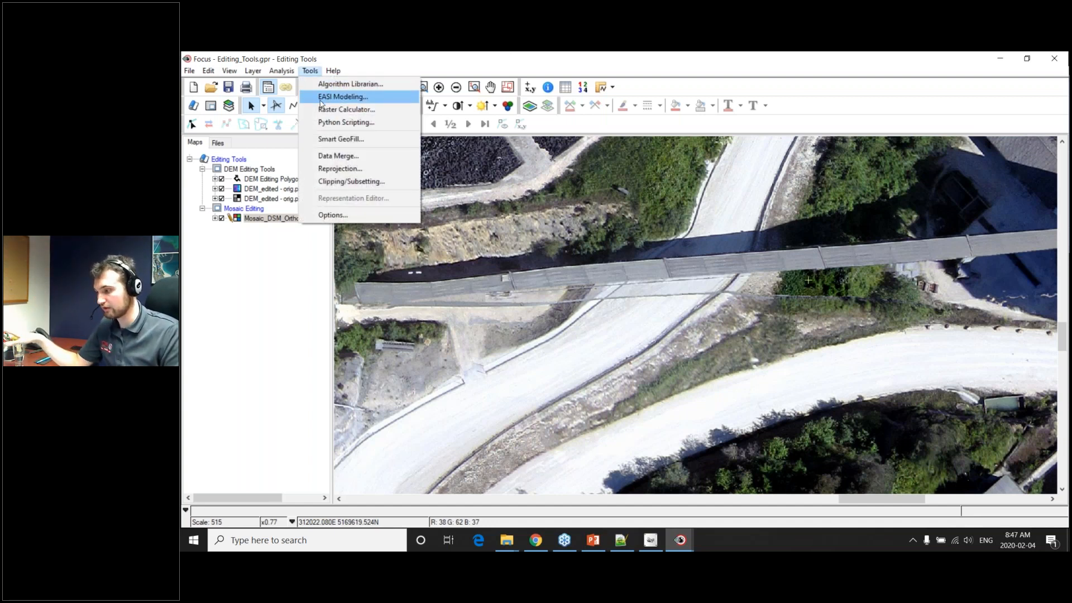
pyautogui.click(330, 139)
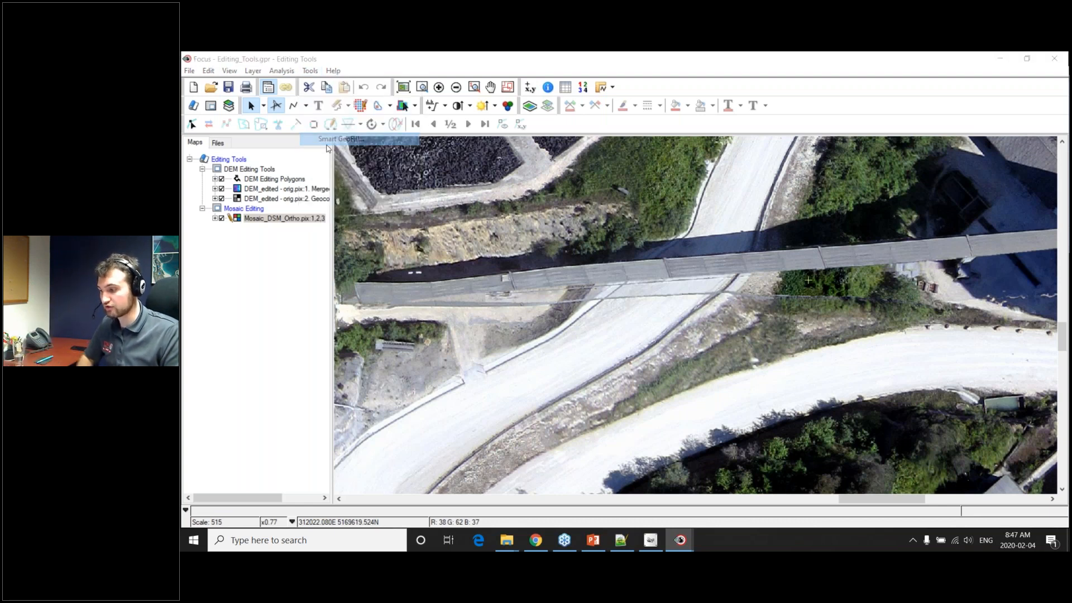
pyautogui.moveTo(544, 214); pyautogui.dragTo(486, 85)
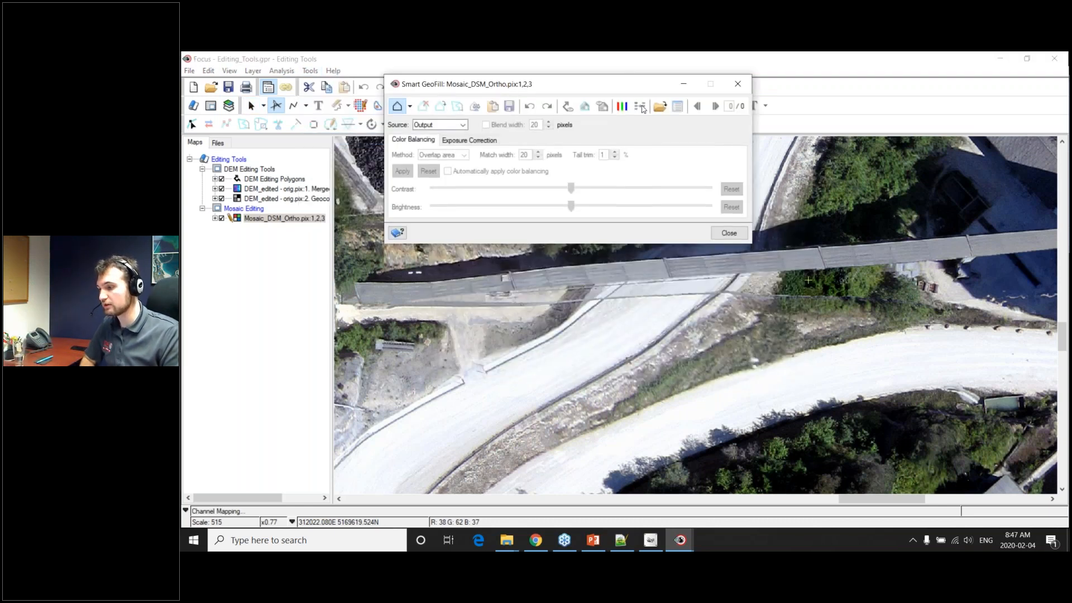
# Load all ortho images from the project's Ortho folder inside OE as the Smart GeoFill custom source file set.
pyautogui.click(660, 106)
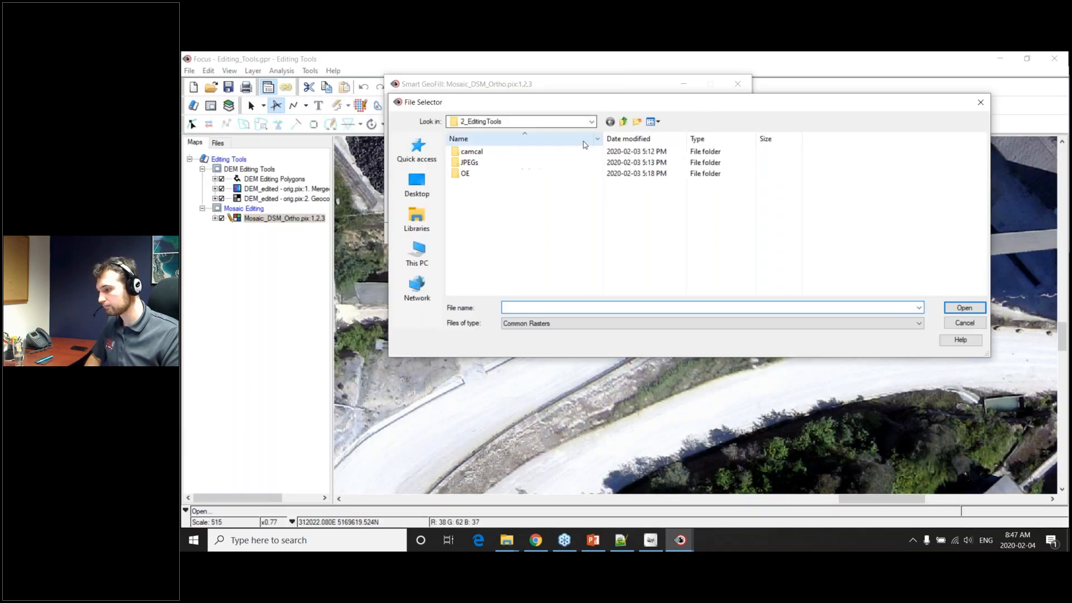
pyautogui.doubleClick(472, 174)
pyautogui.doubleClick(472, 184)
pyautogui.click(502, 184)
pyautogui.hotkey('ctrl', 'a')
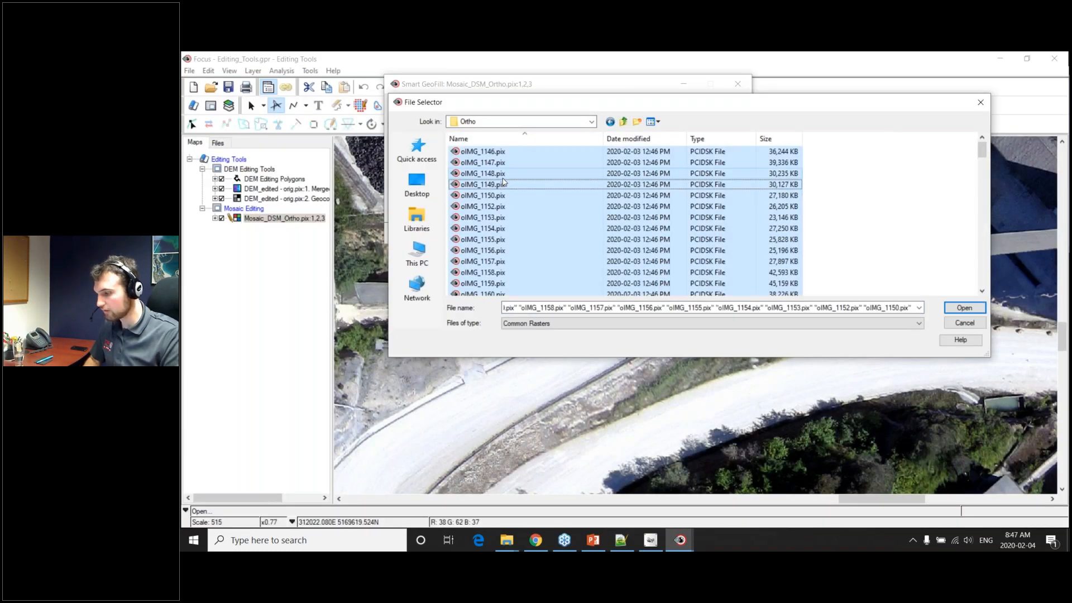
pyautogui.press('Return')
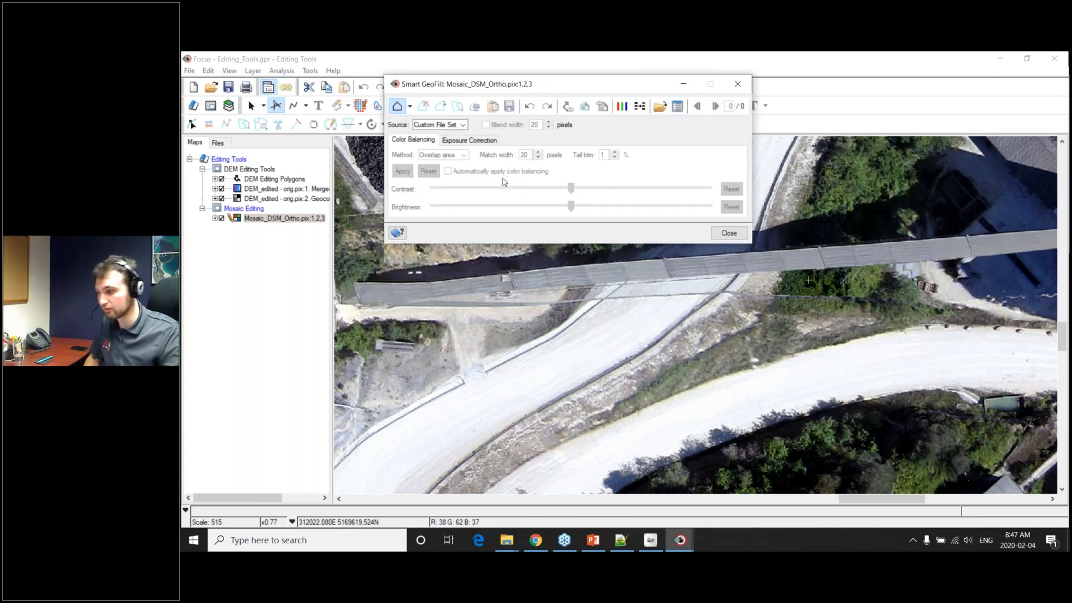
# Draw a fill polygon of about 3,550 sq m around the whole conveyor and the building at its east end.
pyautogui.moveTo(547, 86); pyautogui.dragTo(559, 77)
pyautogui.click(347, 269)
pyautogui.click(339, 301)
pyautogui.click(340, 317)
pyautogui.click(402, 327)
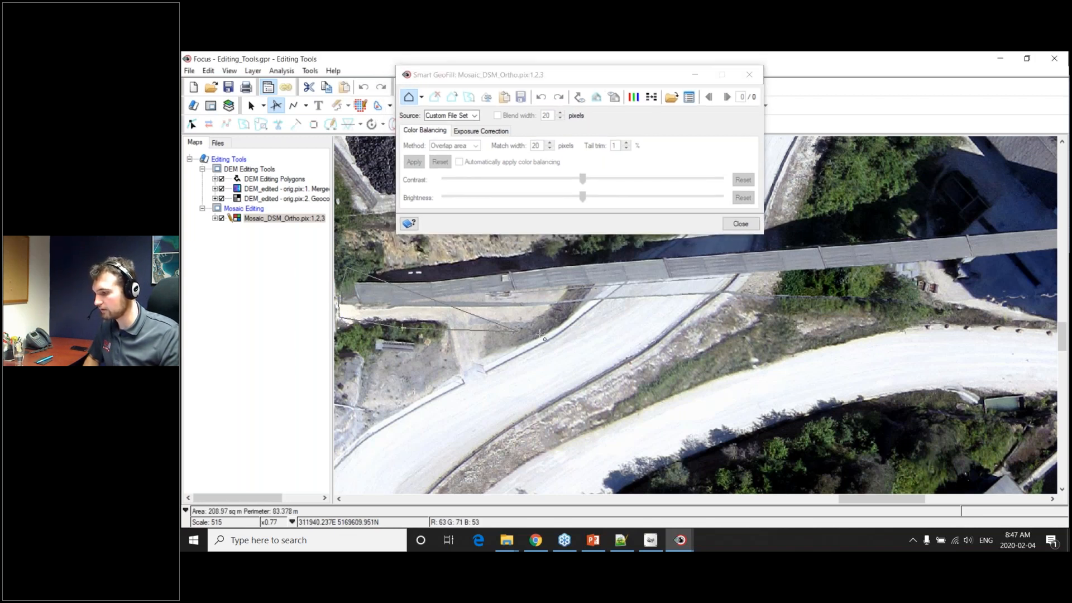
pyautogui.click(732, 333)
pyautogui.click(855, 322)
pyautogui.scroll(1, 976, 323)
pyautogui.moveTo(976, 322); pyautogui.dragTo(762, 345)
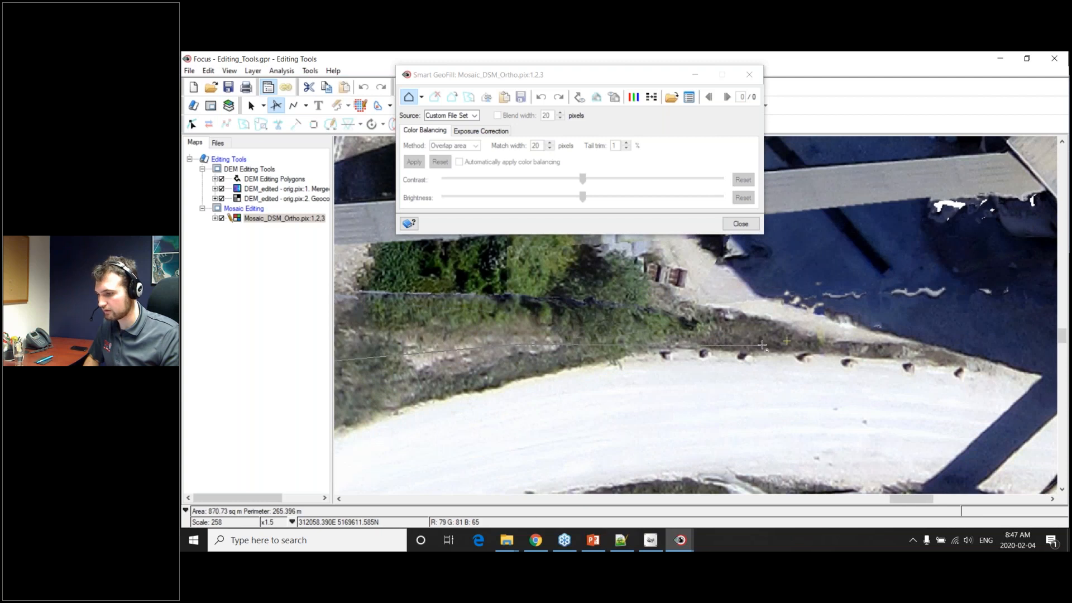
pyautogui.scroll(-1, 762, 345)
pyautogui.click(823, 308)
pyautogui.click(857, 330)
pyautogui.click(929, 364)
pyautogui.click(961, 350)
pyautogui.click(983, 293)
pyautogui.click(941, 217)
pyautogui.click(899, 191)
pyautogui.click(850, 167)
pyautogui.click(815, 161)
pyautogui.scroll(1, 787, 176)
pyautogui.moveTo(787, 176); pyautogui.dragTo(693, 382)
pyautogui.moveTo(882, 403); pyautogui.dragTo(832, 323)
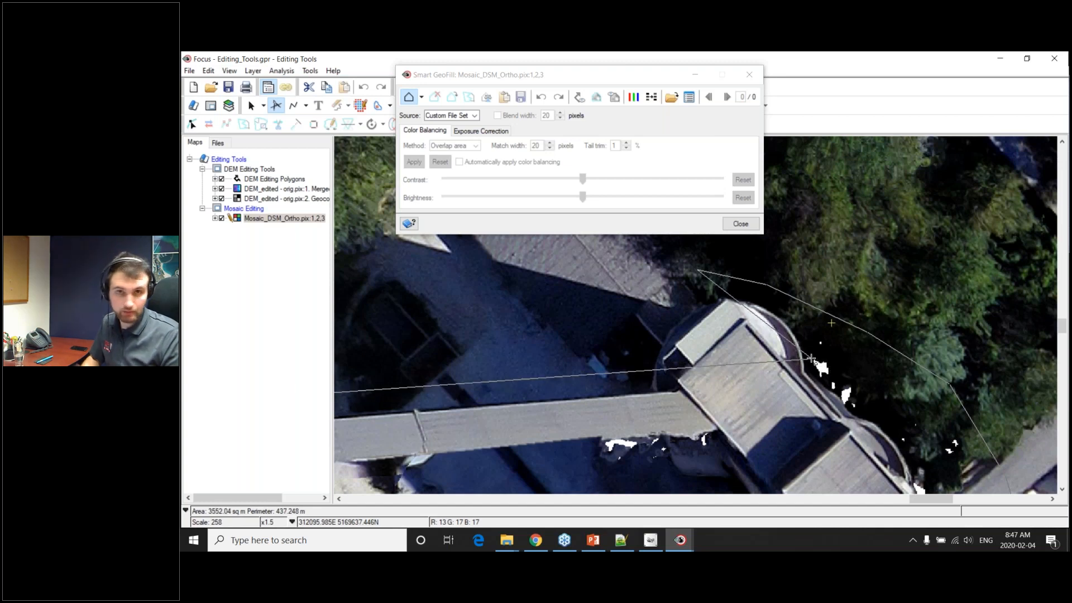
pyautogui.doubleClick(541, 373)
pyautogui.scroll(-1, 506, 351)
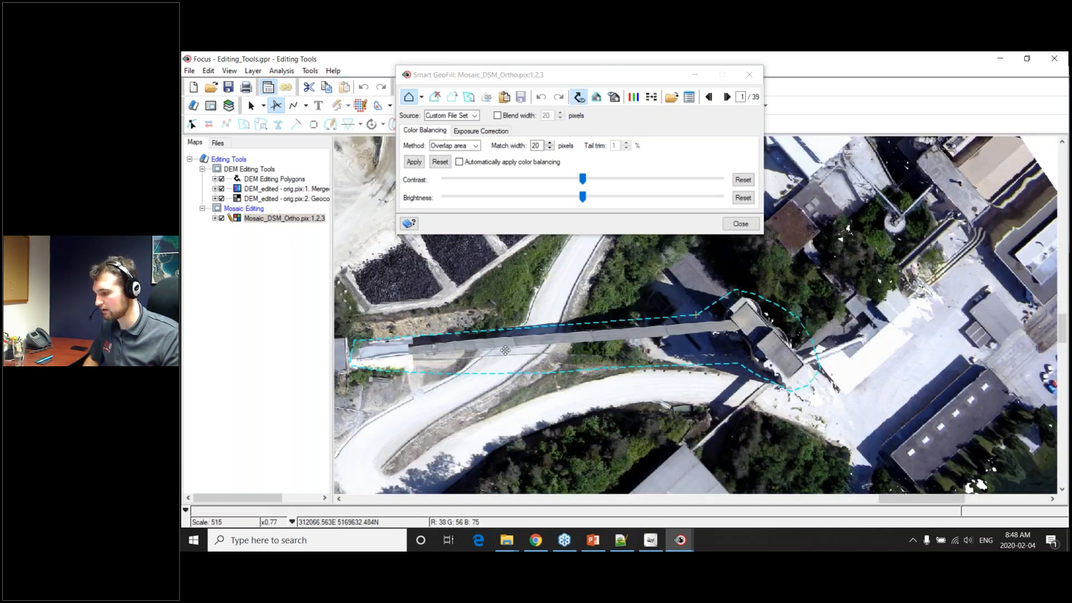
# Advance the Smart GeoFill source to image 4 of the custom file set, and enable 20-pixel blending with automatic color balancing.
pyautogui.scroll(1, 505, 351)
pyautogui.moveTo(507, 355); pyautogui.dragTo(712, 338)
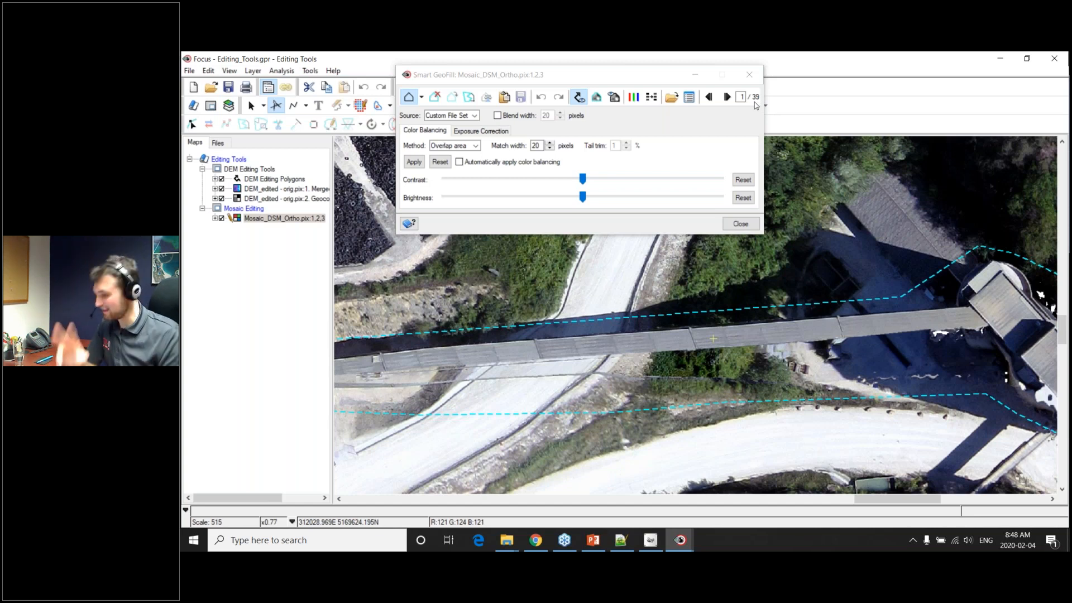
pyautogui.scroll(-1, 529, 309)
pyautogui.moveTo(561, 346); pyautogui.dragTo(572, 315)
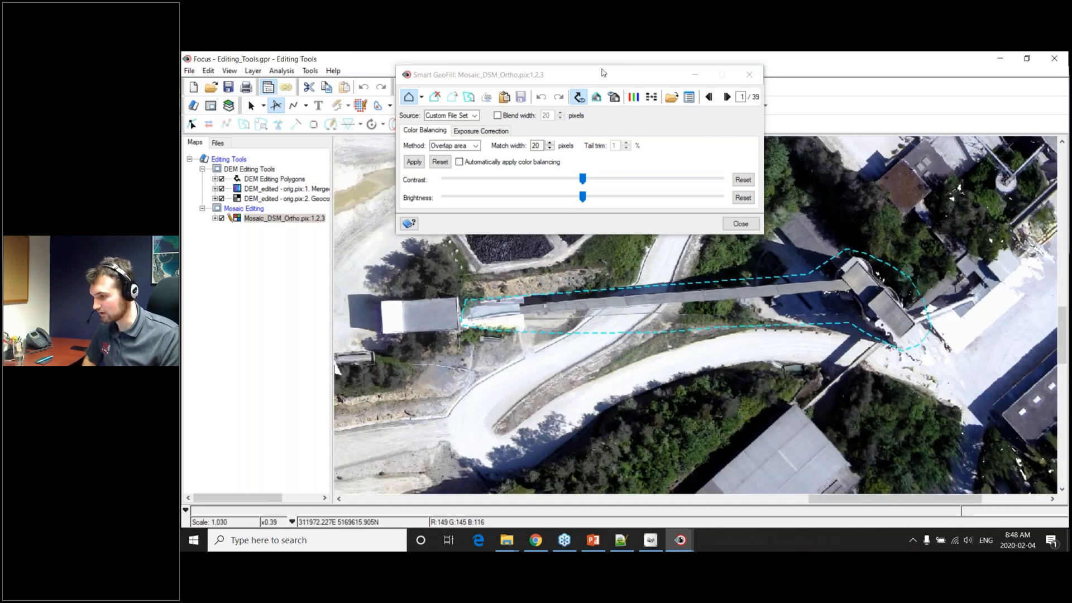
pyautogui.moveTo(601, 75); pyautogui.dragTo(392, 75)
pyautogui.click(520, 98)
pyautogui.click(519, 97)
pyautogui.click(519, 98)
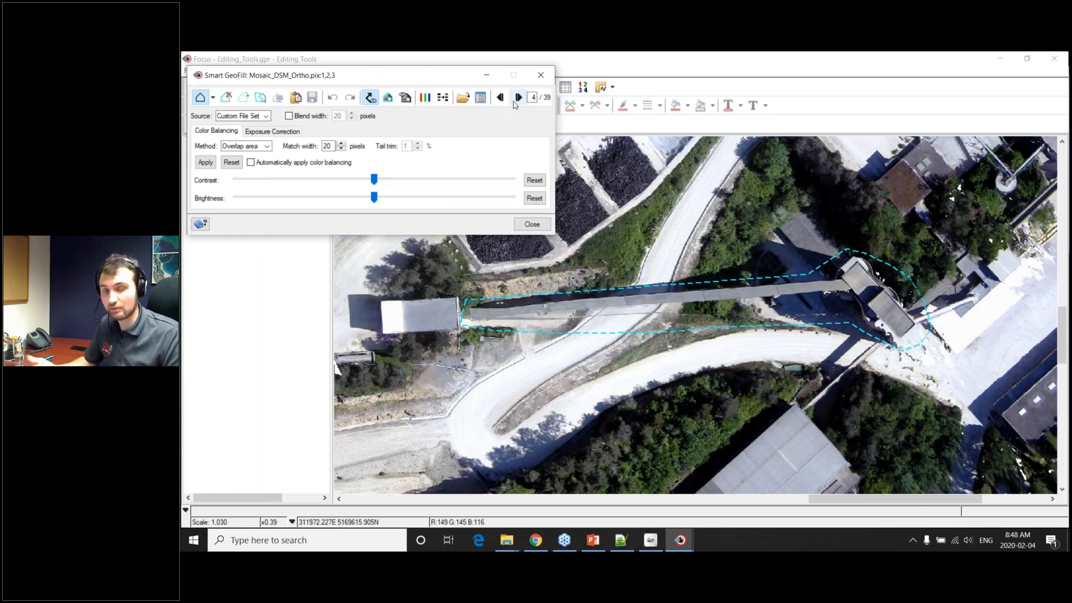
pyautogui.click(306, 116)
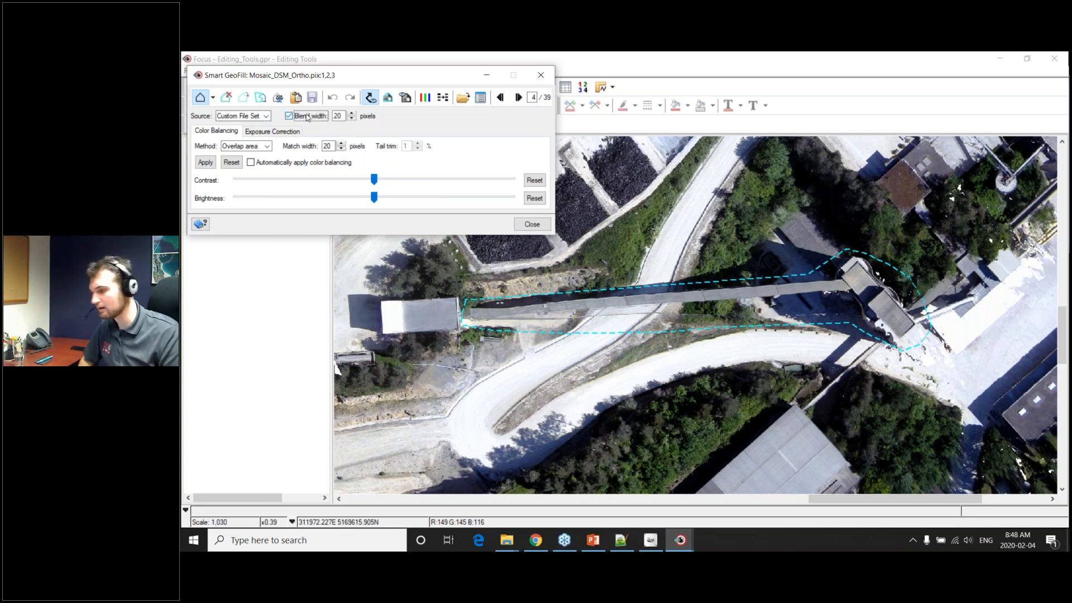
pyautogui.click(251, 162)
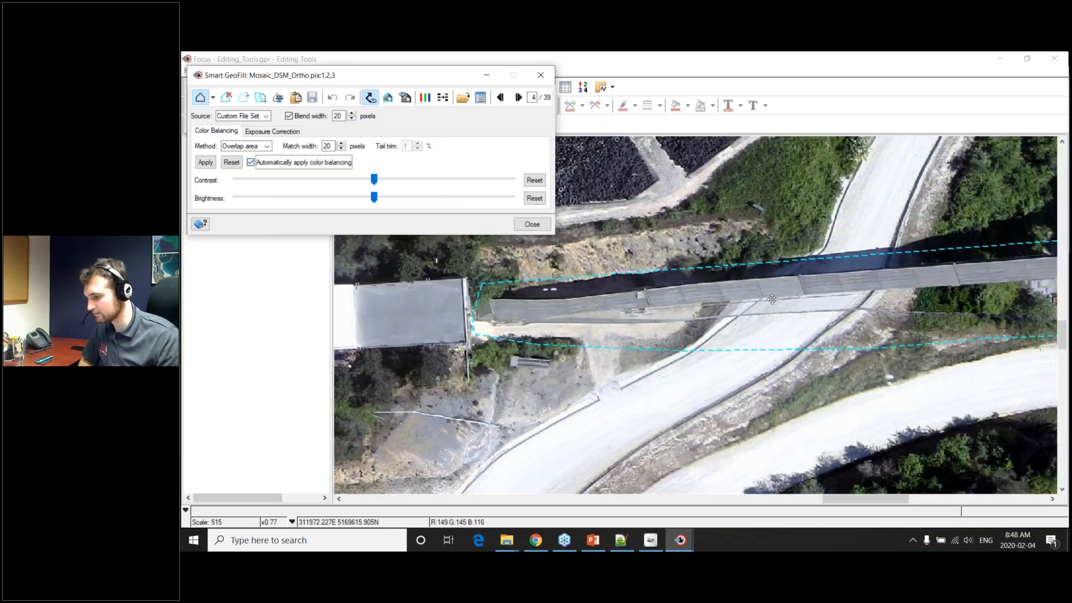
# Compare the following source images inside the conveyor polygon up to image 14, keeping that one as the fill.
pyautogui.scroll(1, 620, 329)
pyautogui.click(519, 98)
pyautogui.click(518, 97)
pyautogui.click(519, 97)
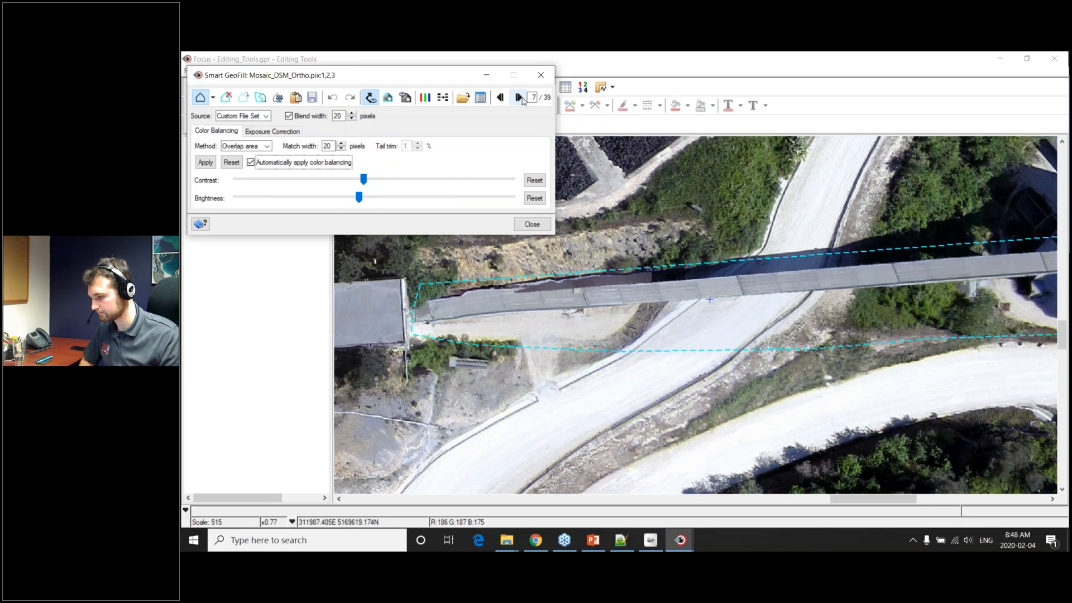
pyautogui.click(518, 97)
pyautogui.click(518, 97)
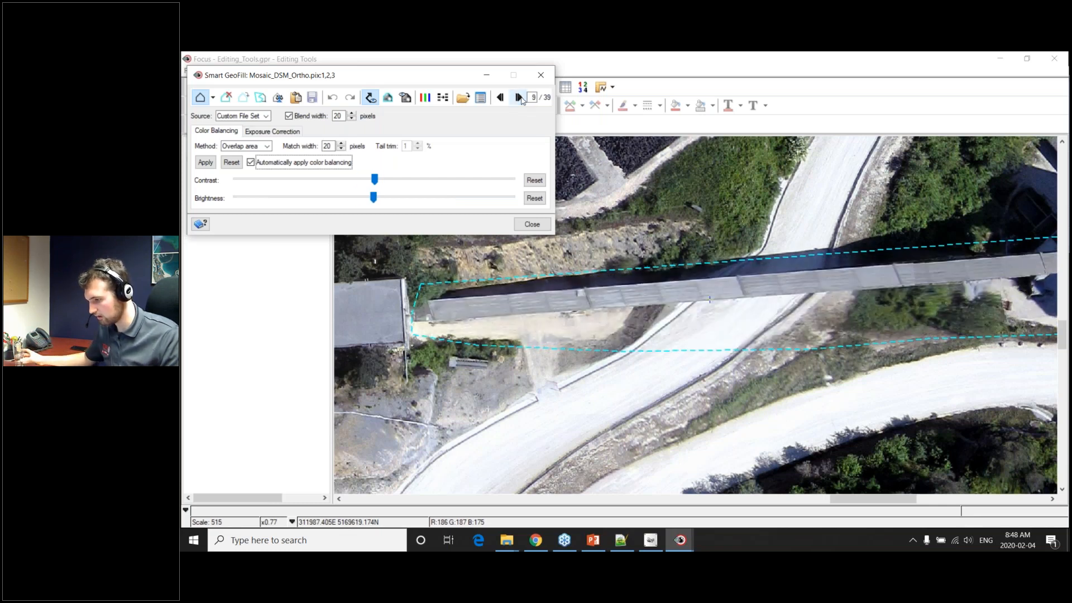
pyautogui.moveTo(828, 280); pyautogui.dragTo(785, 287)
pyautogui.click(519, 97)
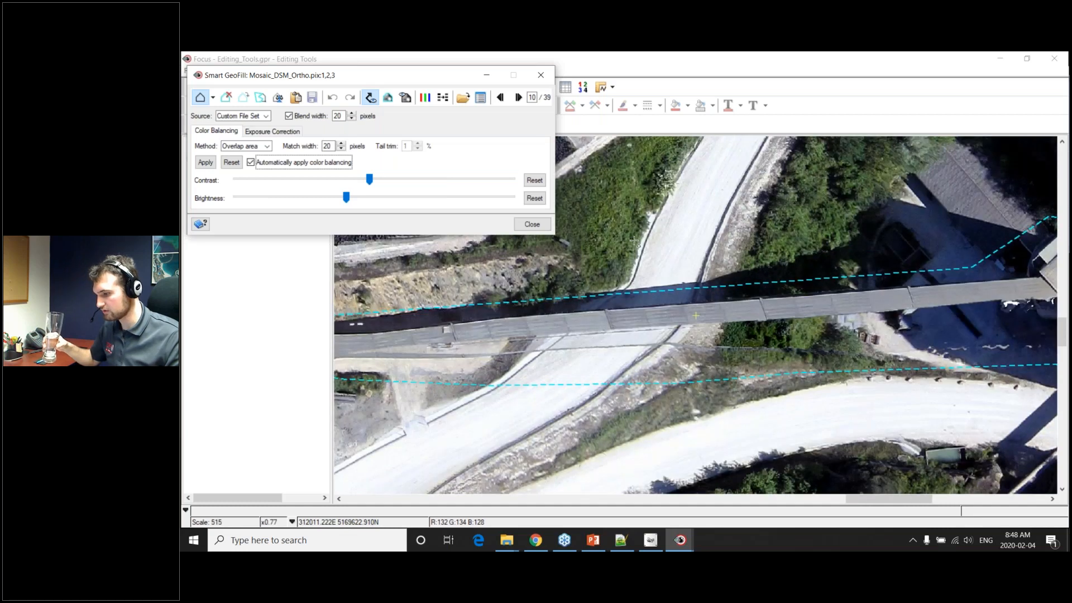
pyautogui.click(518, 97)
pyautogui.click(519, 98)
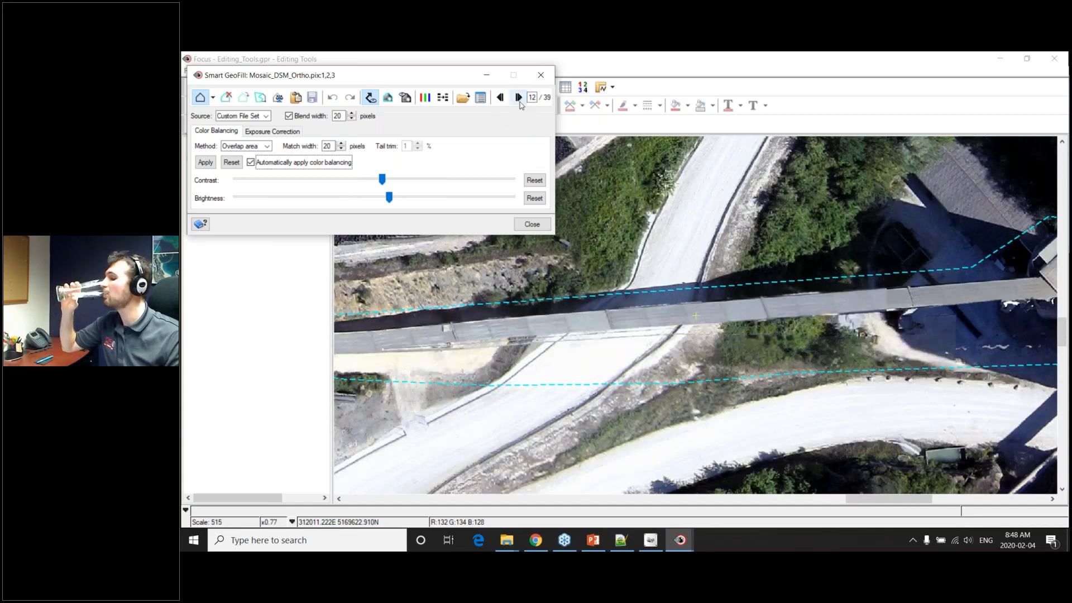
pyautogui.click(519, 98)
pyautogui.click(519, 98)
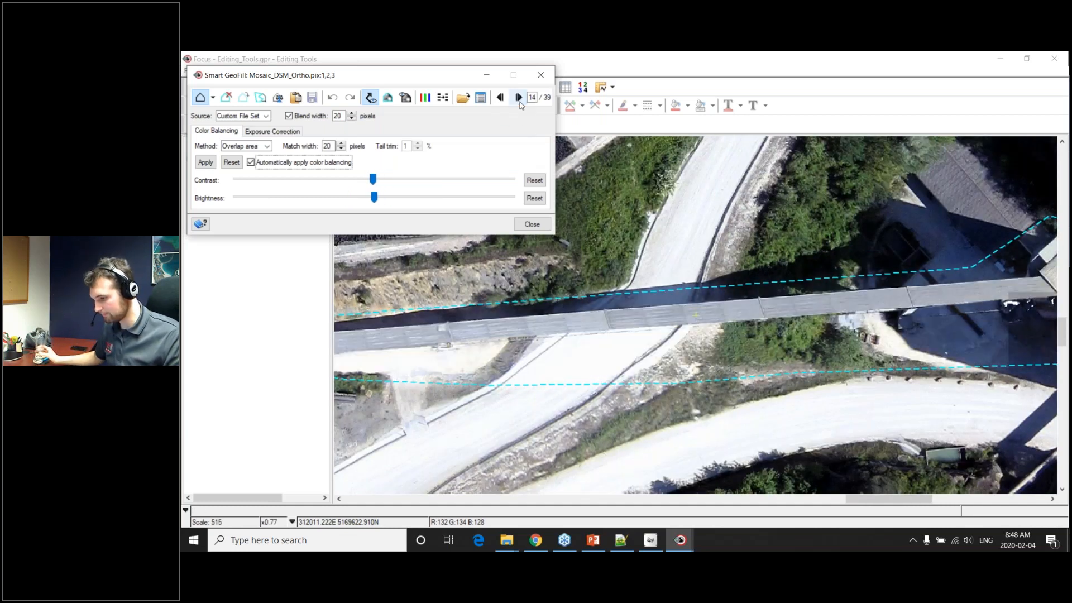
pyautogui.moveTo(749, 299); pyautogui.dragTo(833, 300)
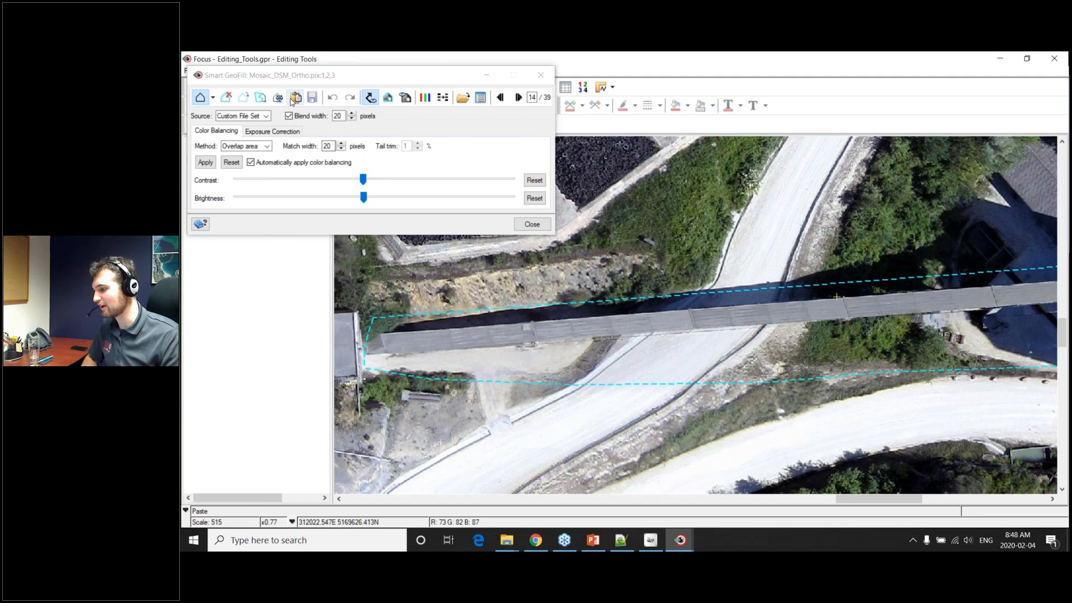
# Paste the selected source image into the mosaic within the conveyor polygon and delete the fill polygon.
pyautogui.click(293, 98)
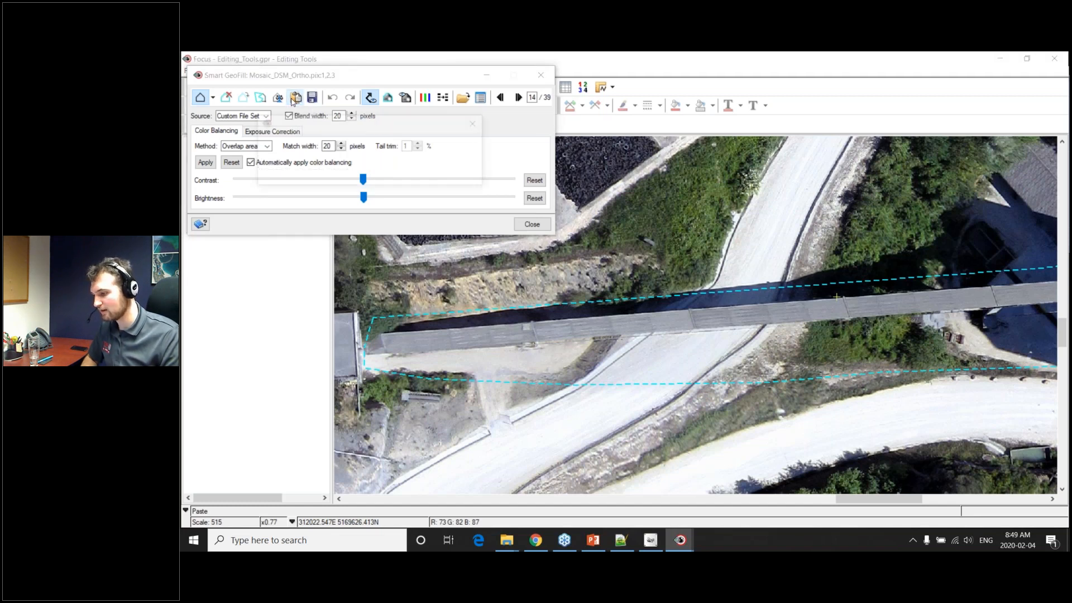
pyautogui.click(230, 100)
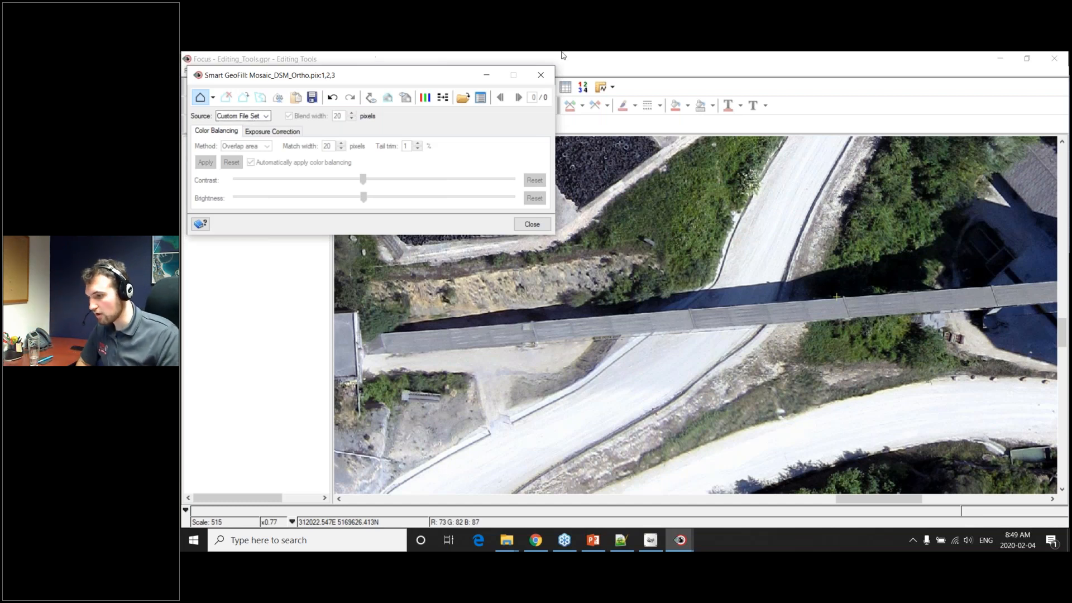
# Minimize the Editing_Tools.gpr Focus window and the processing window behind it to clear the desktop.
pyautogui.click(1002, 58)
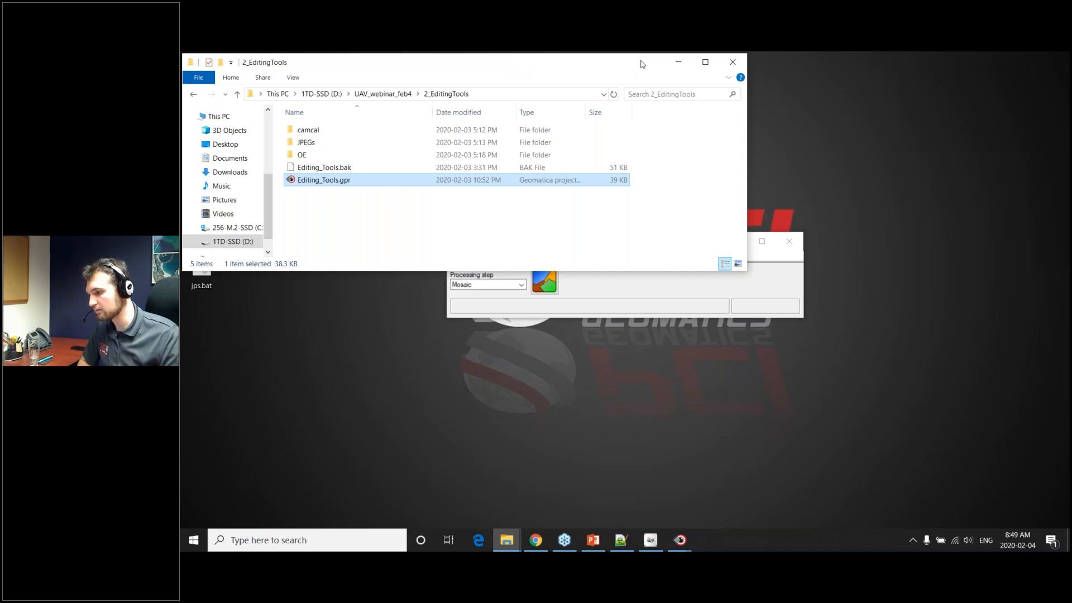
pyautogui.click(786, 266)
pyautogui.click(732, 244)
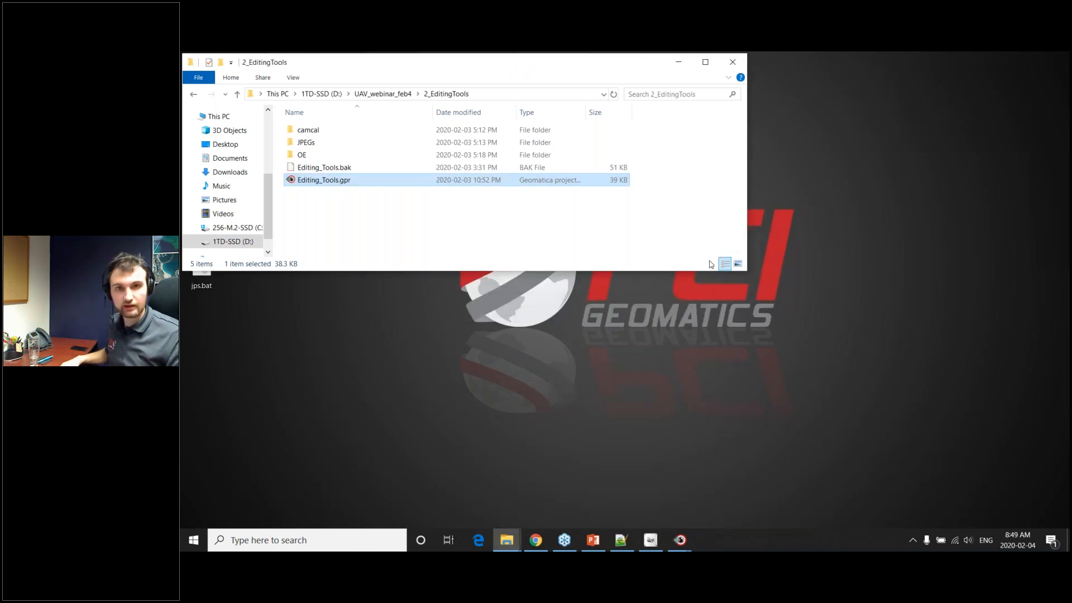
# Switch to PowerPoint, present the webinar deck from slide 37 to the Poll #2 slide, and end the slide show.
pyautogui.click(593, 540)
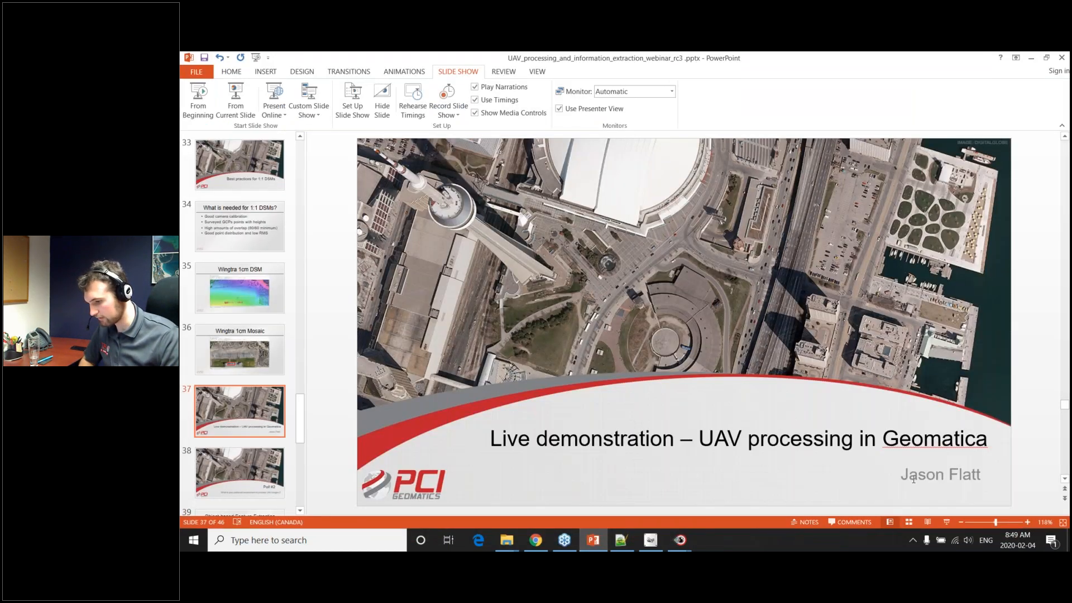
pyautogui.click(946, 522)
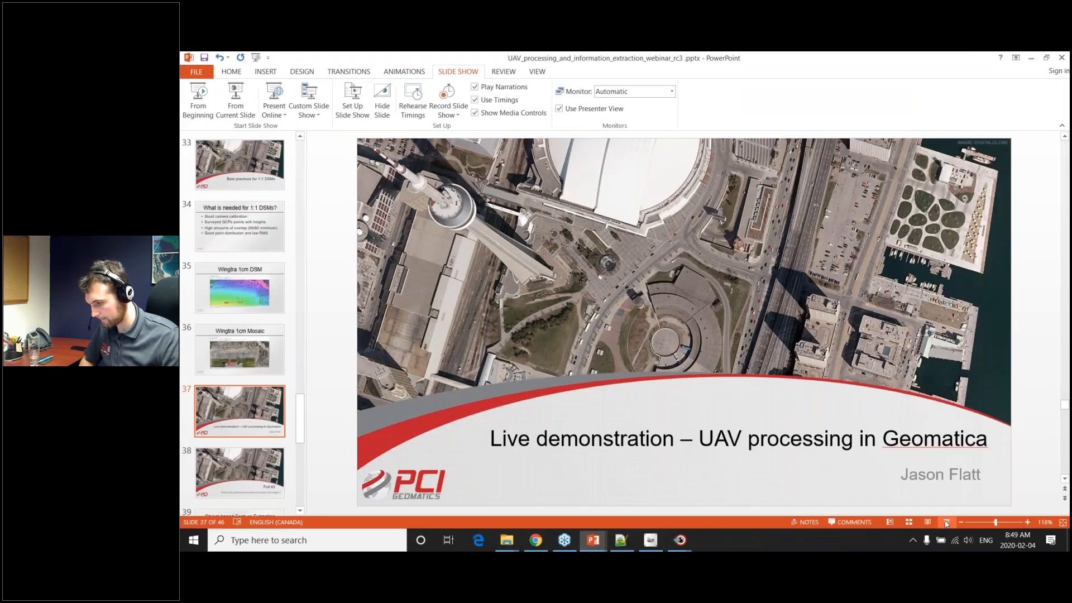
pyautogui.press('Right')
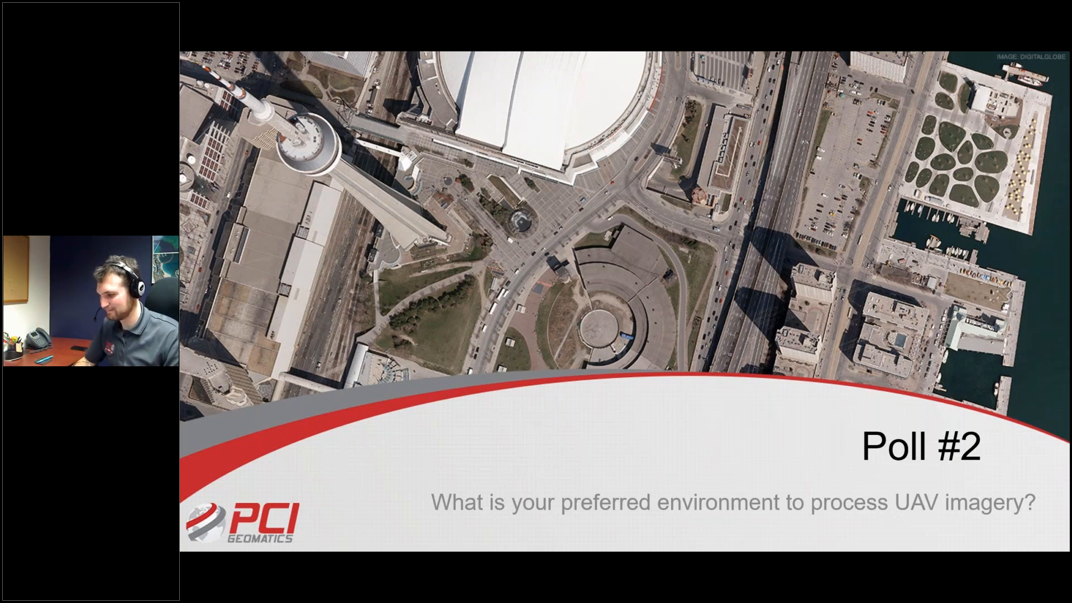
pyautogui.press('Escape')
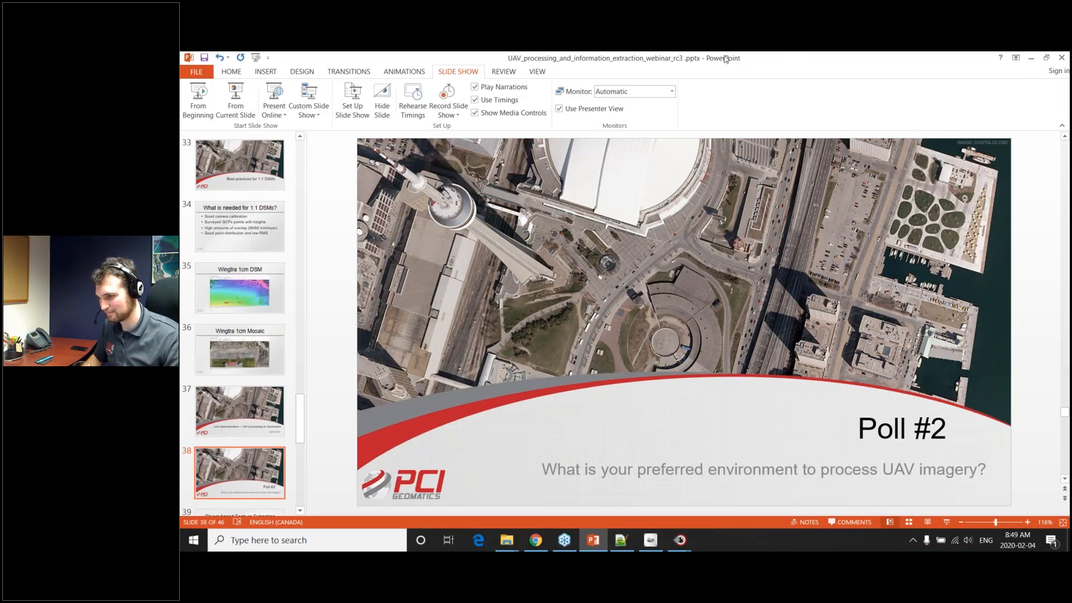
pyautogui.click(1046, 57)
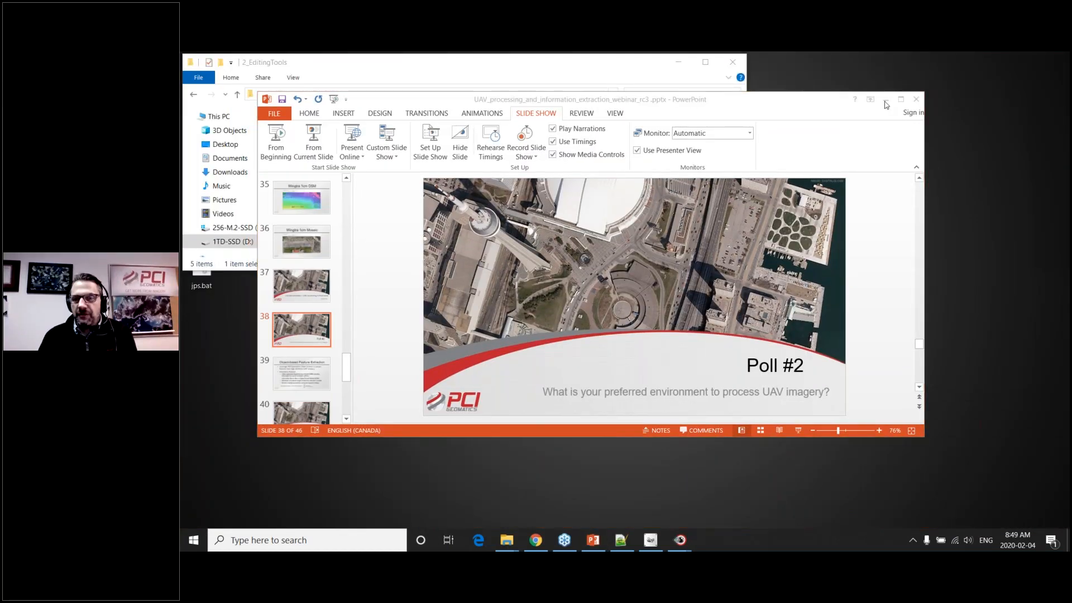
pyautogui.click(902, 99)
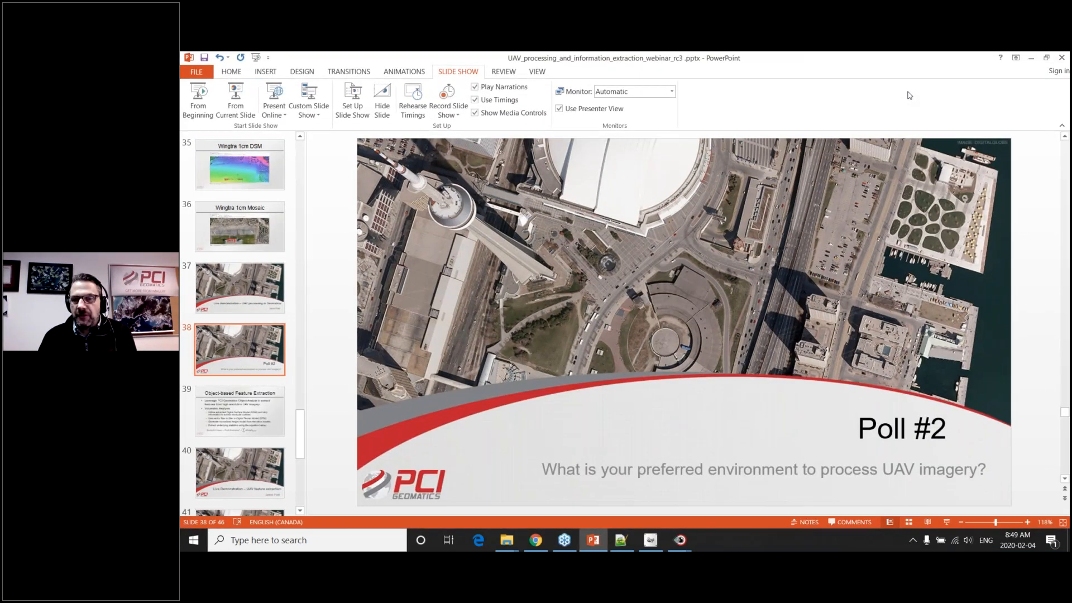
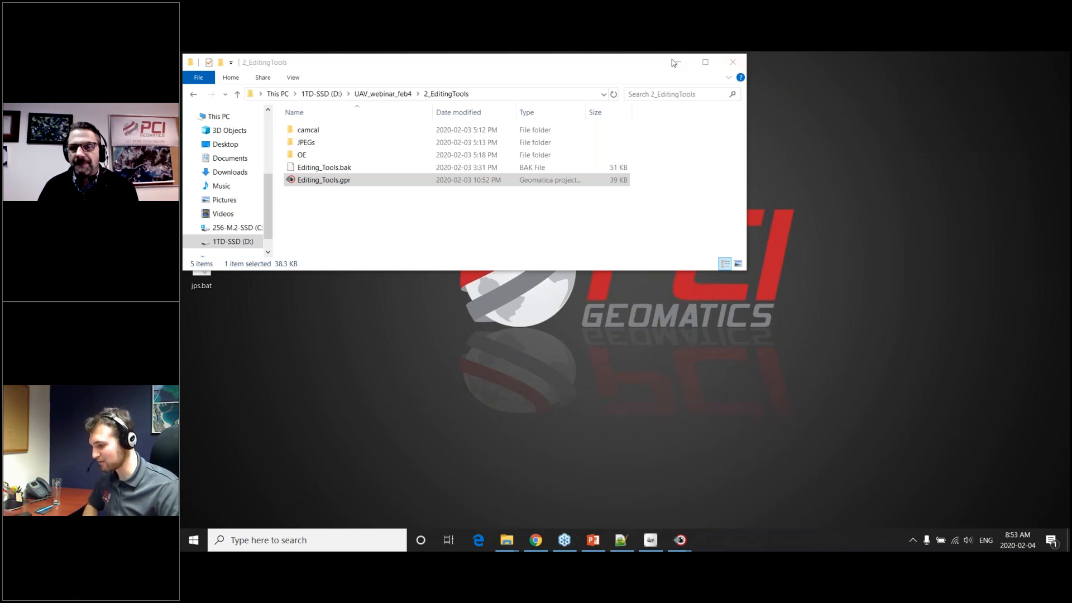
# Open the Volume_analysis.gpr project in Focus from the UAV_webinar_feb4\3_Volume_analysis folder.
pyautogui.click(679, 540)
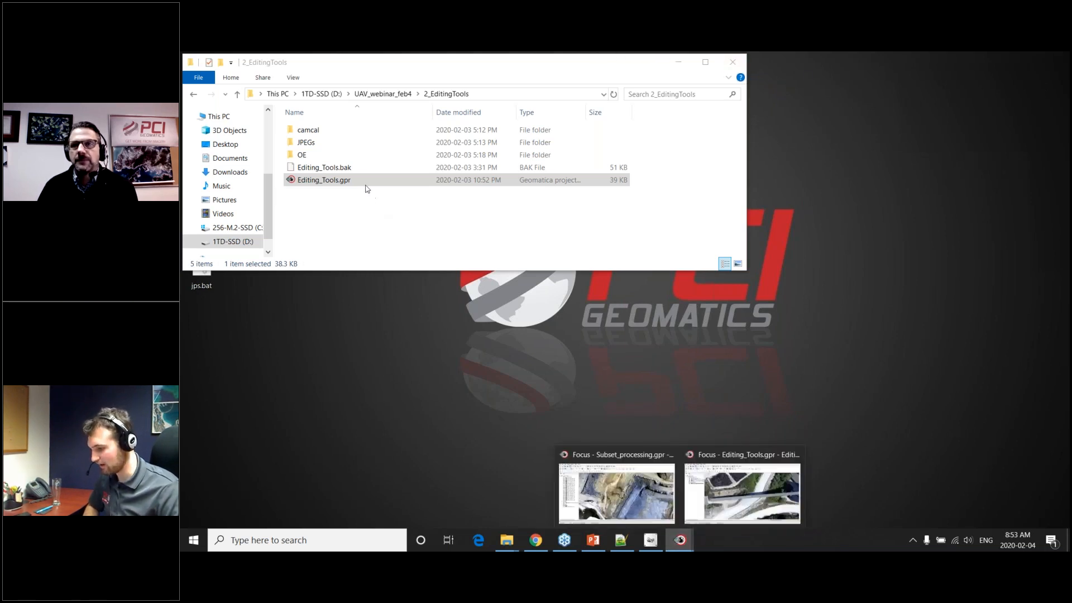
pyautogui.click(383, 94)
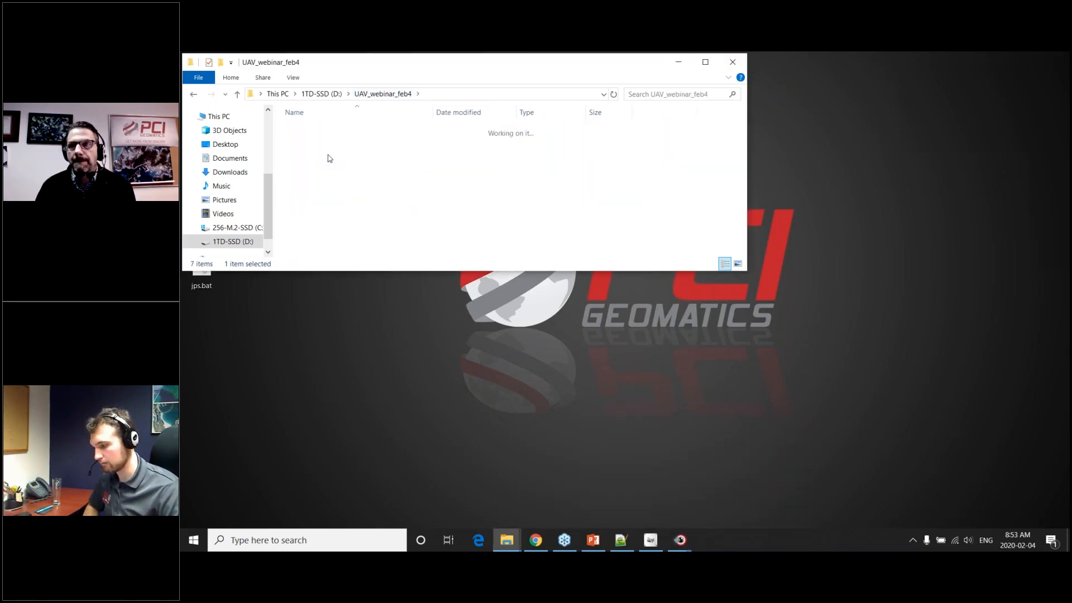
pyautogui.doubleClick(330, 156)
pyautogui.click(338, 156)
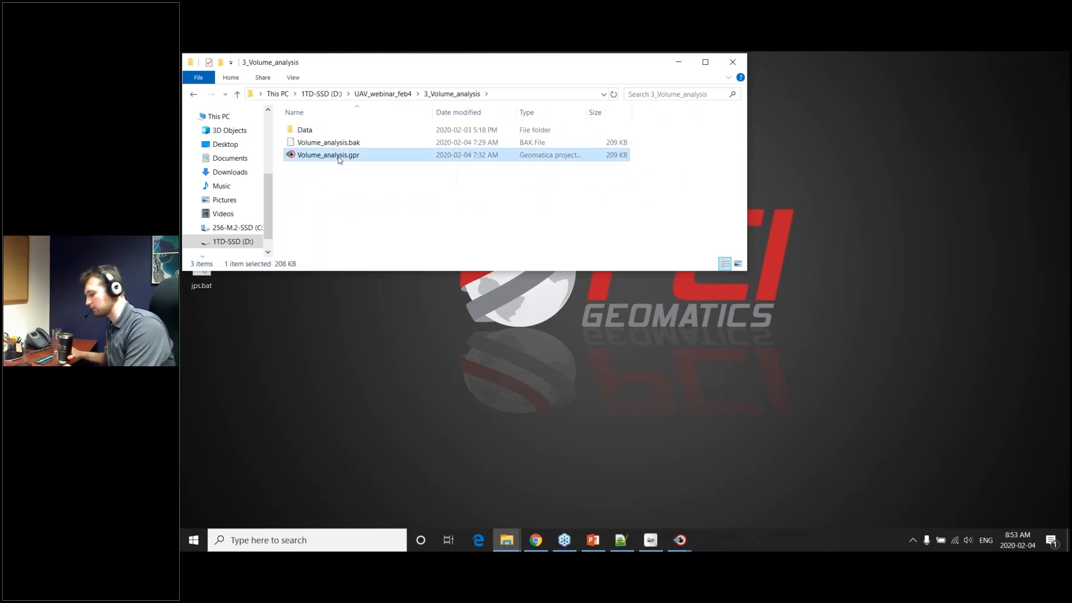
pyautogui.doubleClick(339, 156)
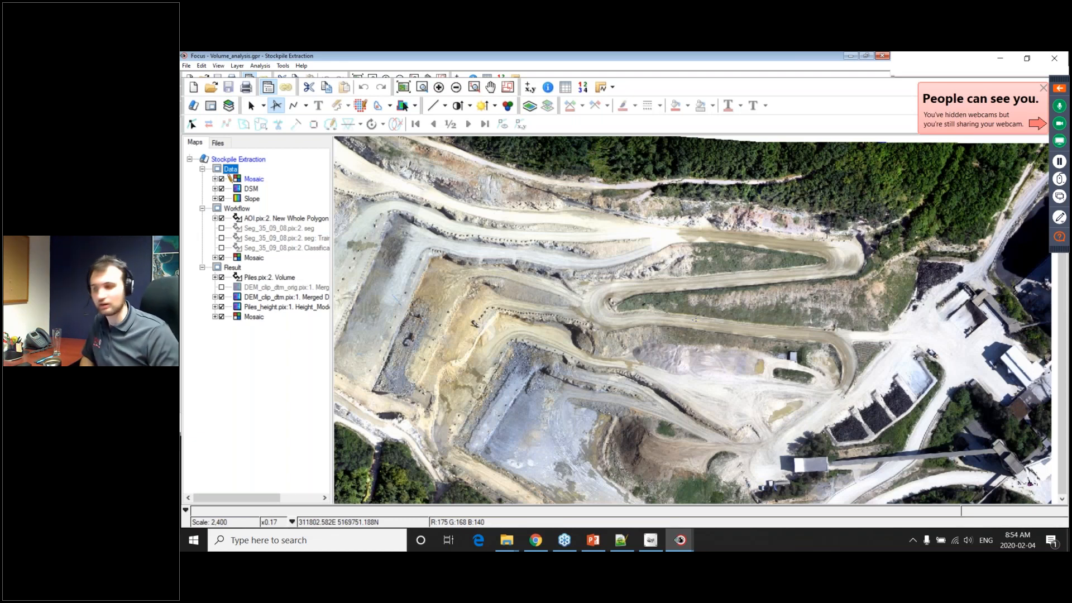
# Collapse the Workflow and Result maps, display the dark stockpiles beside the conveyor up close, and dismiss the webcam notice.
pyautogui.click(202, 209)
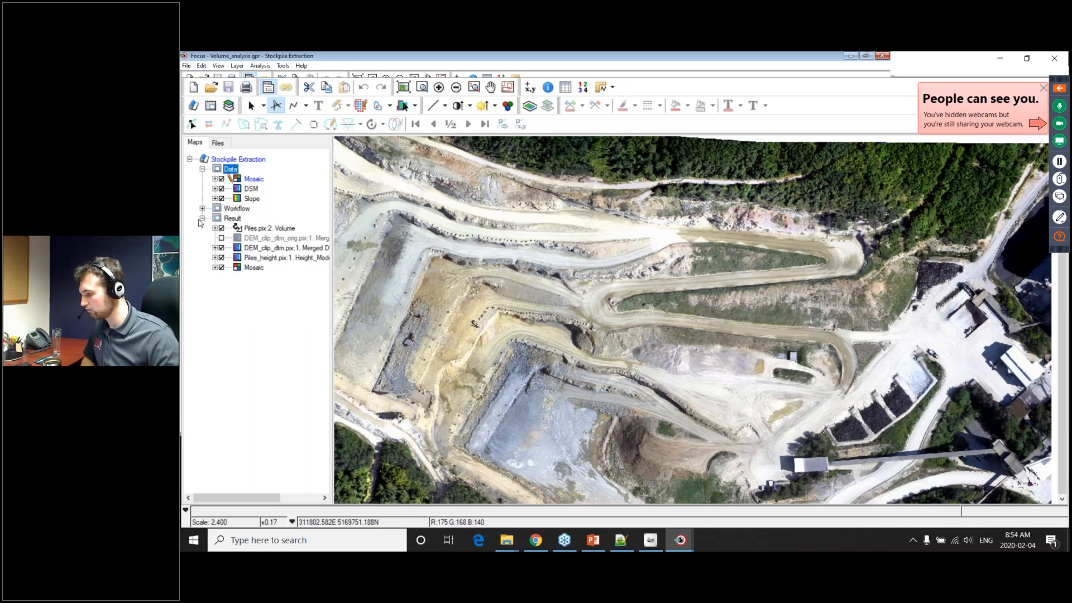
pyautogui.click(202, 218)
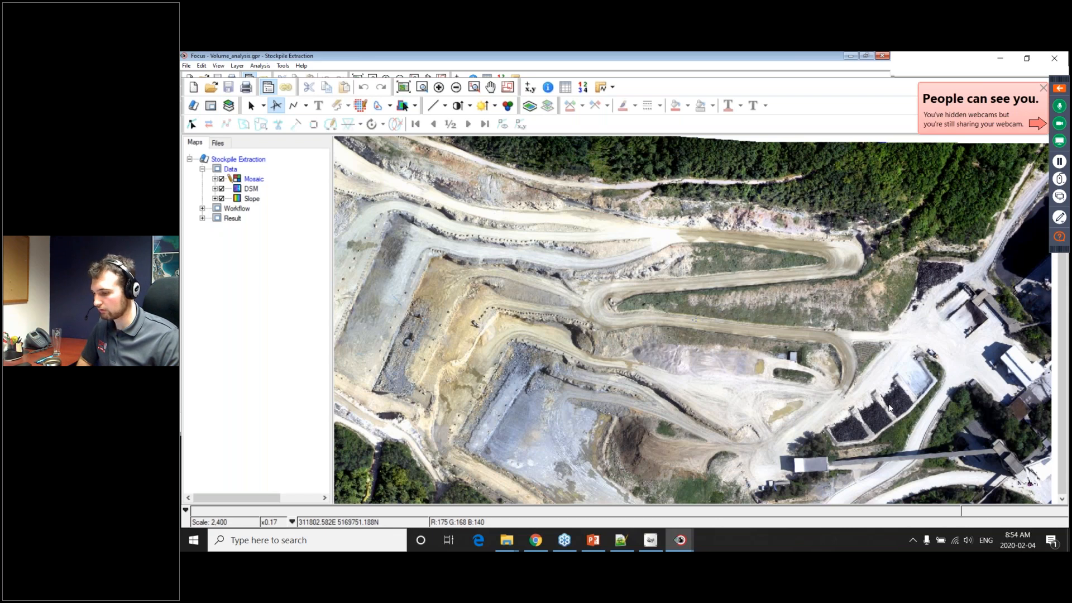
pyautogui.scroll(1, 889, 409)
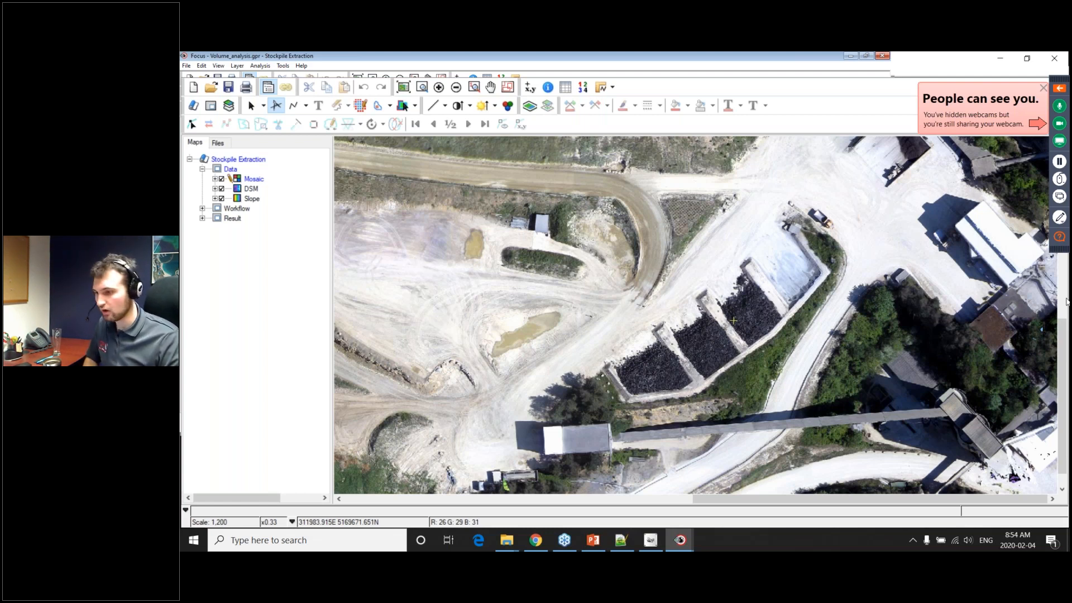
pyautogui.click(1043, 89)
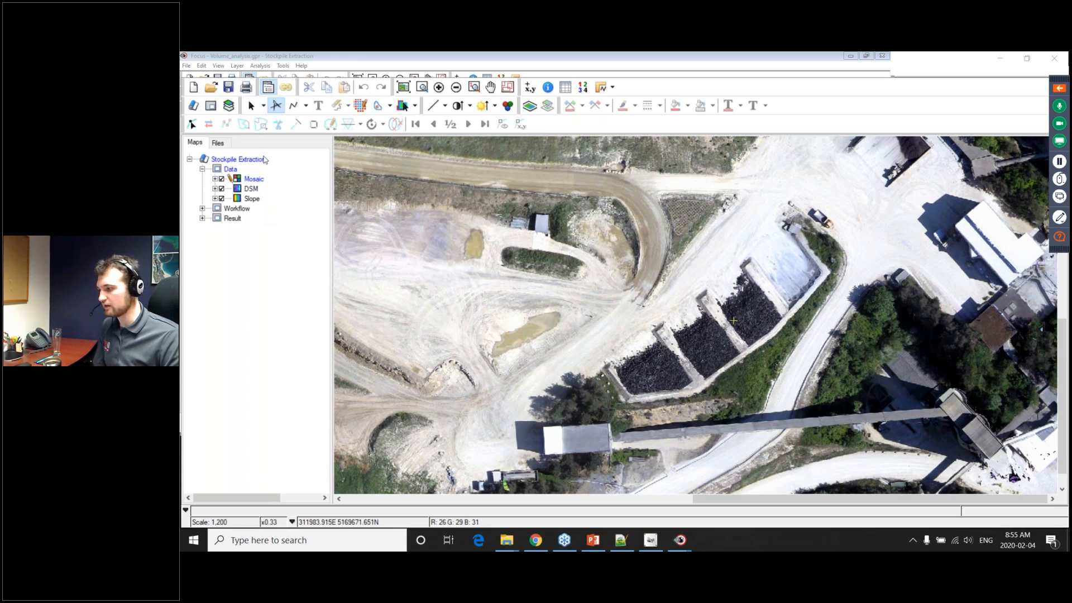
# Open the SVM Classification RBF operation for editing in Object Analyst, turn on Save training model, and close Object Analyst.
pyautogui.click(277, 72)
pyautogui.click(312, 106)
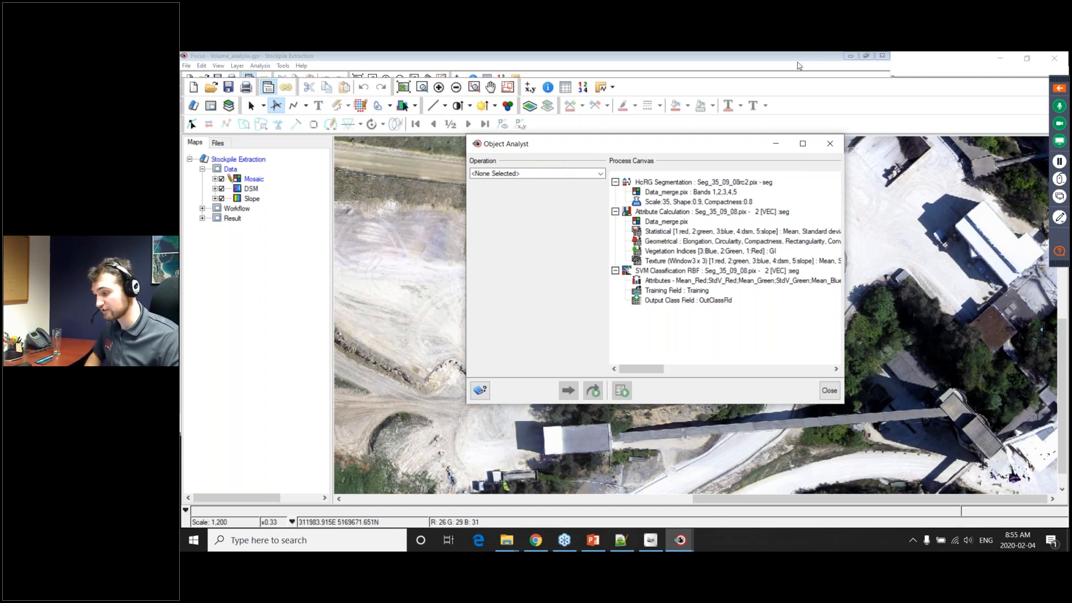
pyautogui.rightClick(650, 274)
pyautogui.click(650, 289)
pyautogui.click(492, 283)
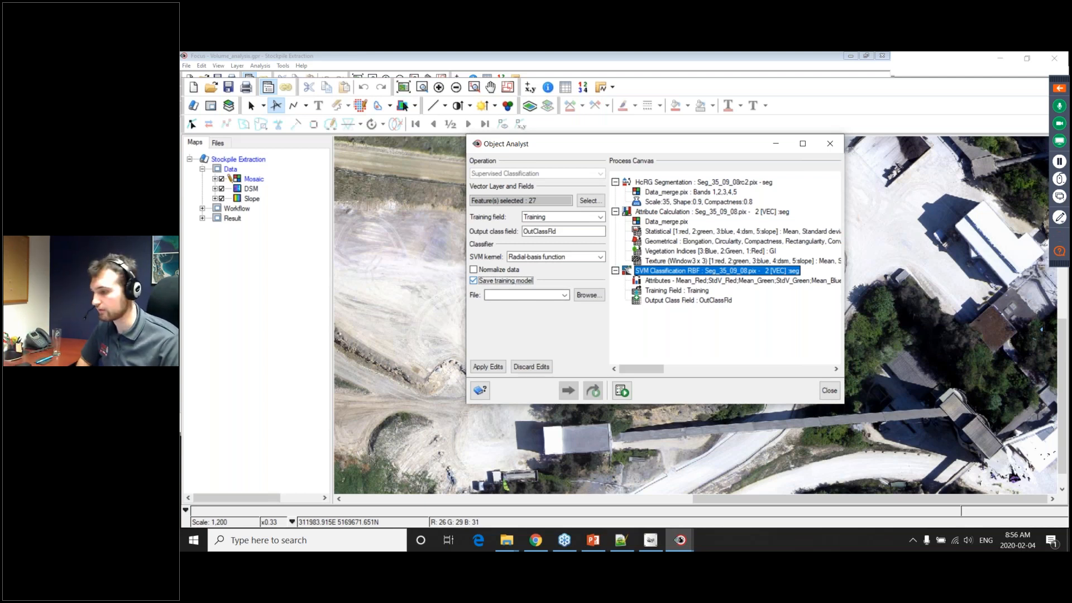
pyautogui.click(830, 144)
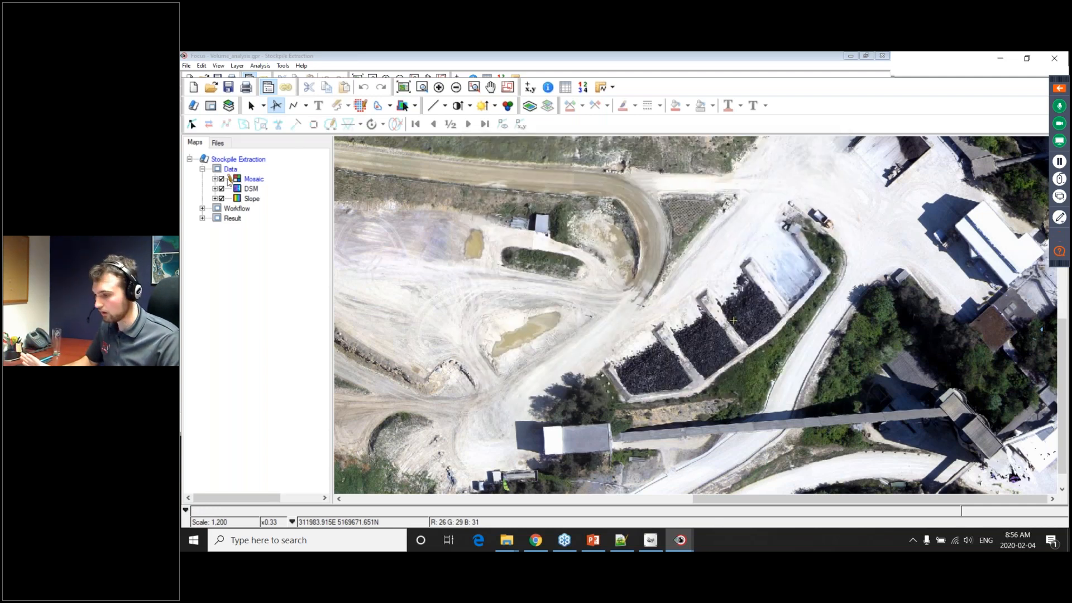
# Hide the Mosaic layer of the Data map to show the DSM across the whole quarry.
pyautogui.scroll(-1, 645, 325)
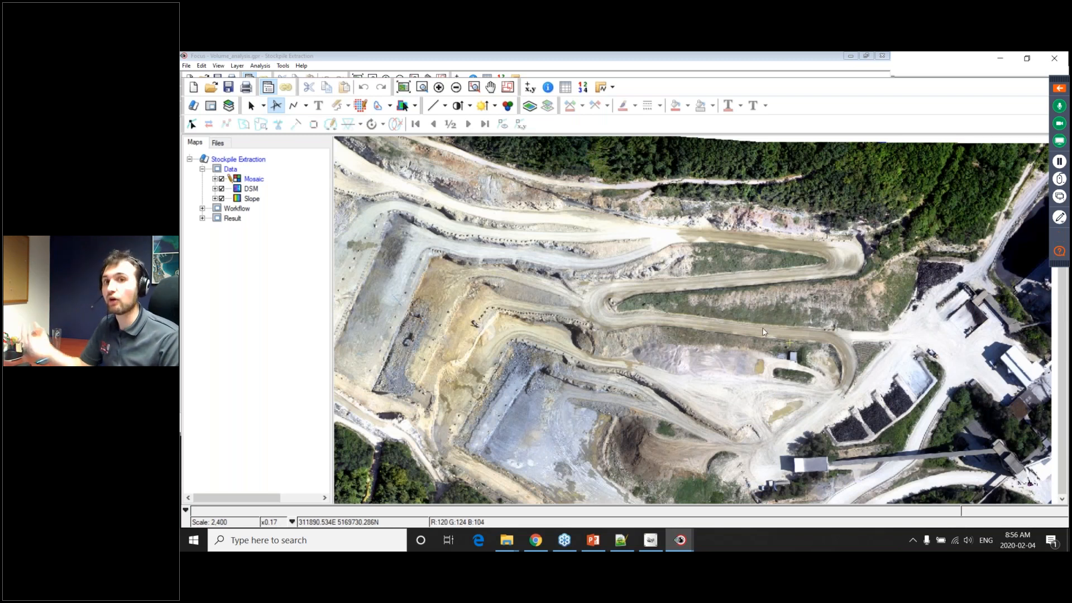
pyautogui.click(221, 179)
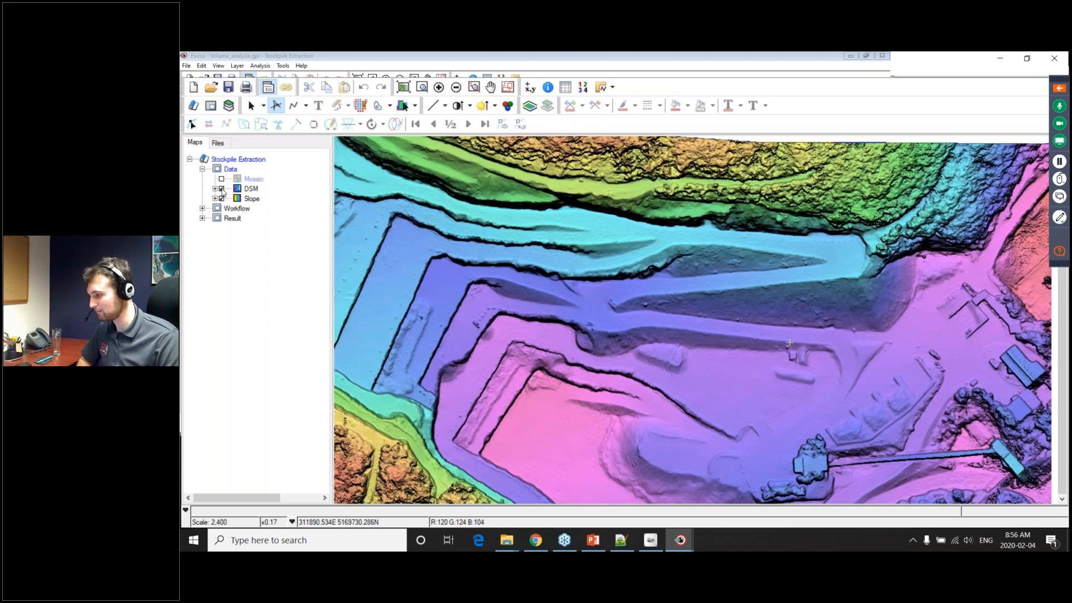
# Hide the DSM layer of the Data map to show the slope raster, and make Workflow the displayed map.
pyautogui.click(222, 188)
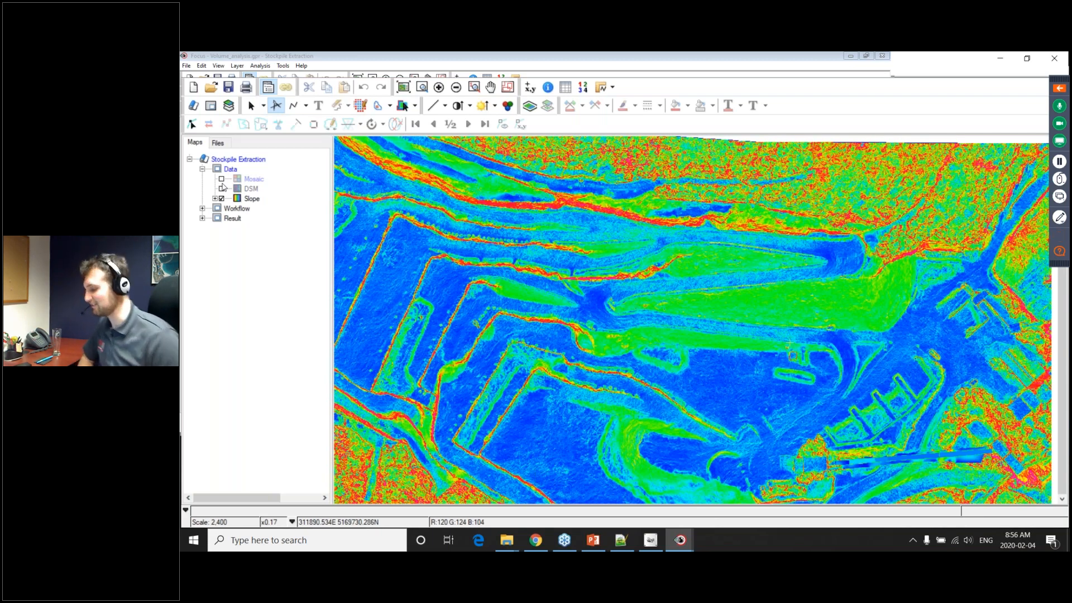
pyautogui.click(567, 244)
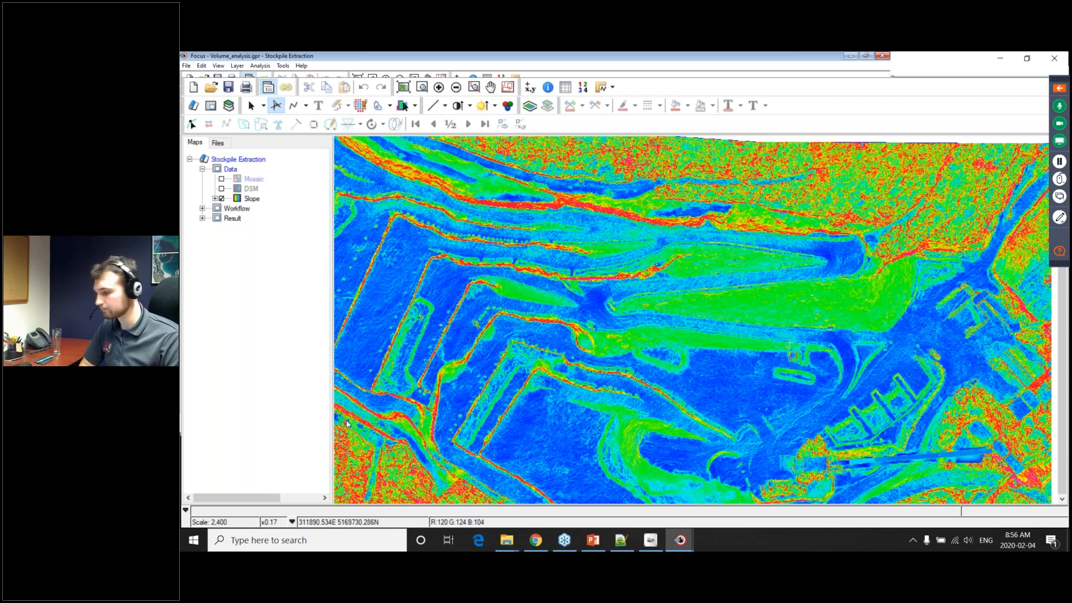
pyautogui.click(237, 210)
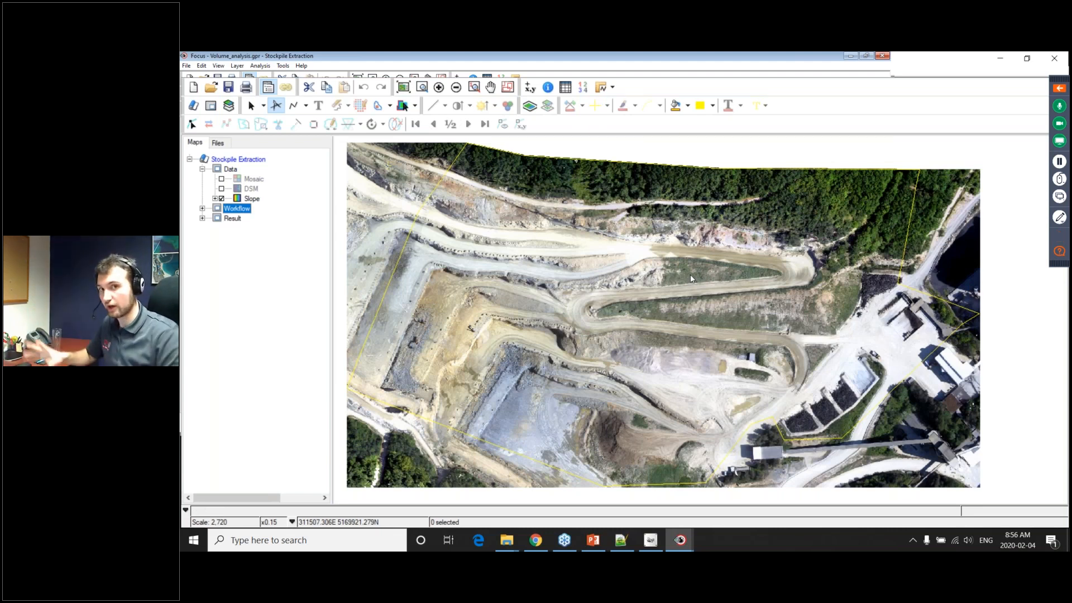
# Expand the Workflow map, hide its AOI layer, and display the Seg_35_09_08.pix segmentation layer close up around the dark stockpiles.
pyautogui.click(203, 209)
pyautogui.click(221, 218)
pyautogui.click(221, 228)
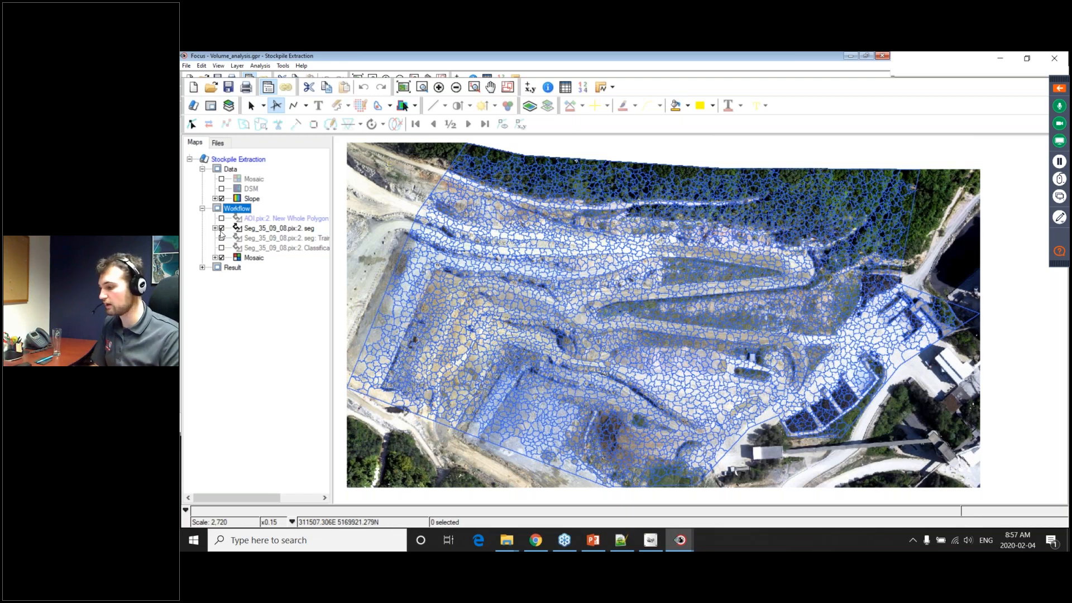
pyautogui.click(832, 425)
pyautogui.scroll(1, 832, 425)
pyautogui.scroll(1, 832, 424)
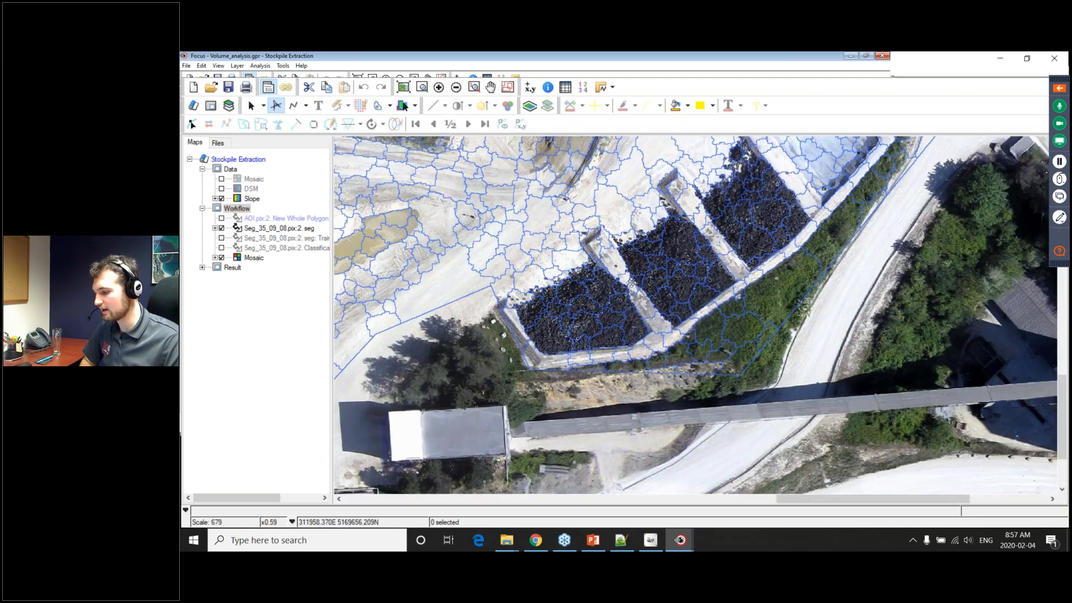
# Select individual segments across the dark stockpile nearest the conveyor to examine how the segmentation follows its edges.
pyautogui.click(255, 107)
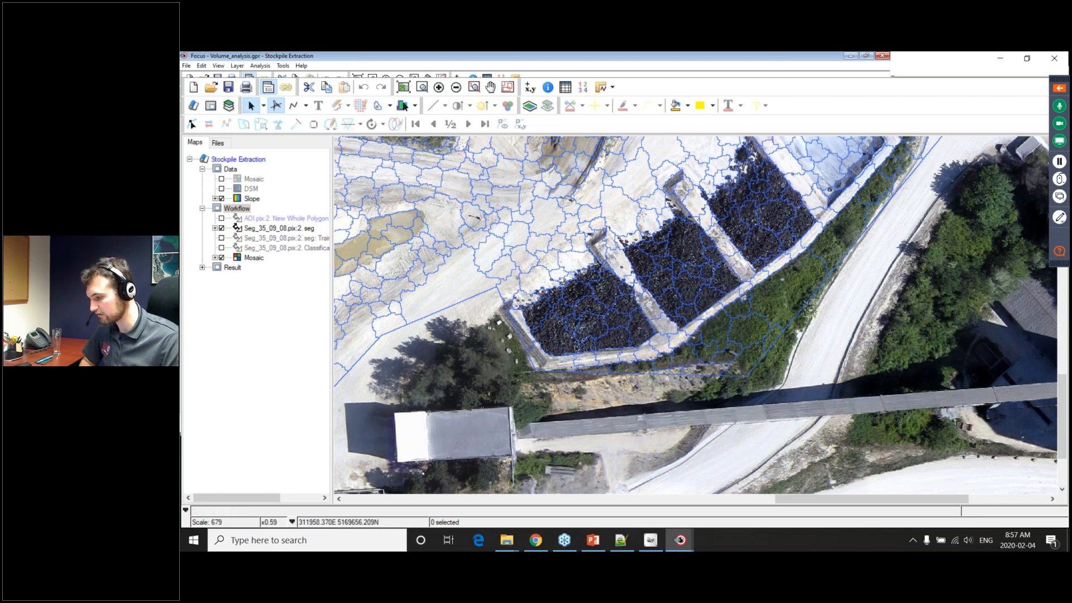
pyautogui.click(561, 341)
pyautogui.click(585, 338)
pyautogui.click(613, 338)
pyautogui.click(638, 331)
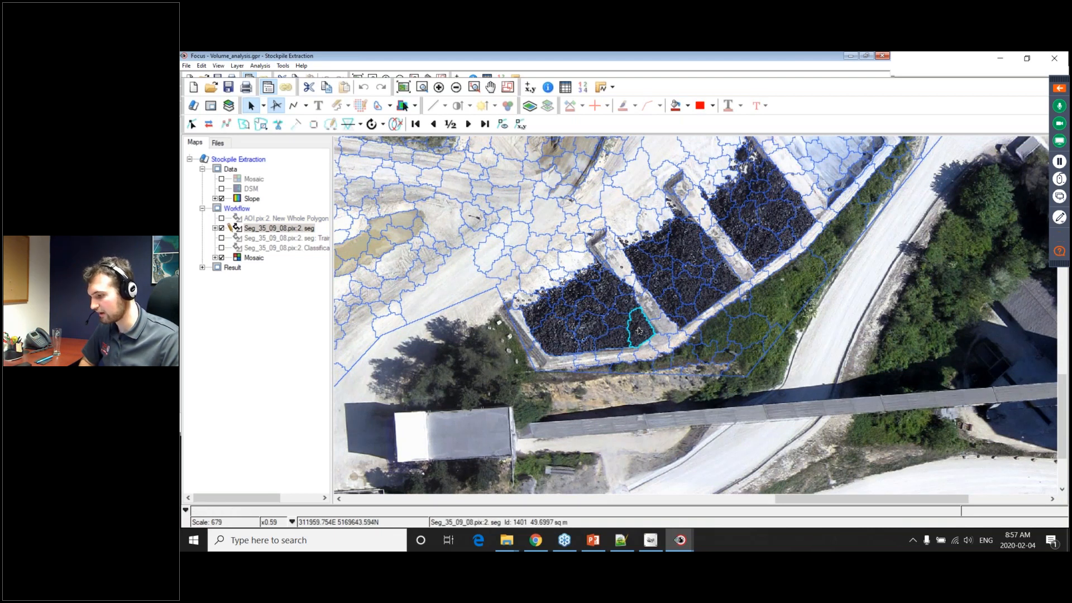
pyautogui.click(625, 303)
pyautogui.click(618, 289)
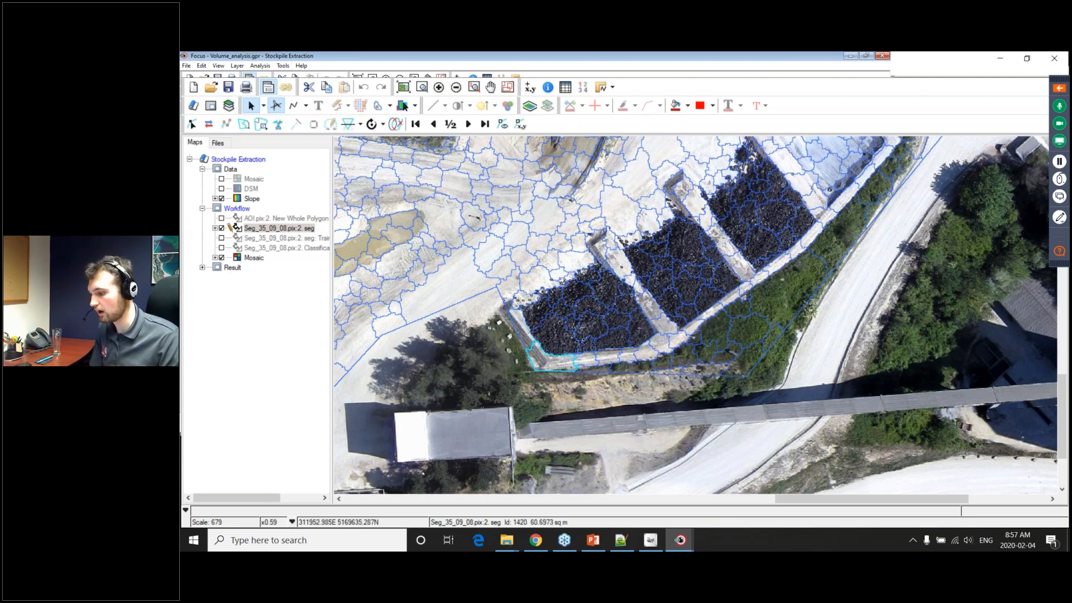
# Examine the segments of the dark pile beside the long-roofed building and return to the walled stockpile bays.
pyautogui.click(669, 339)
pyautogui.moveTo(753, 204); pyautogui.dragTo(676, 324)
pyautogui.scroll(2, 690, 278)
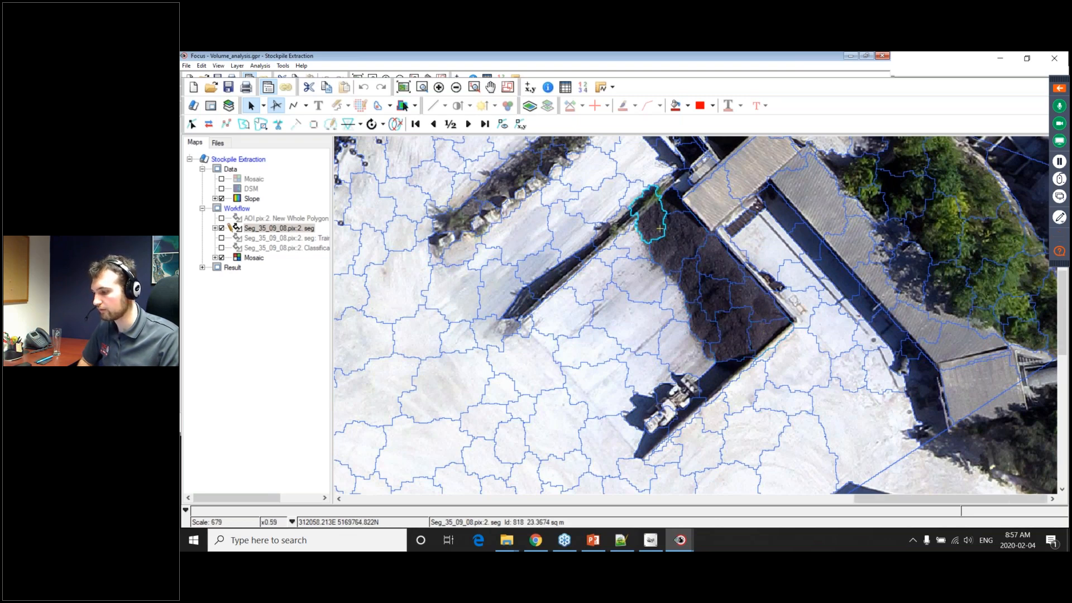
pyautogui.scroll(-2, 647, 212)
pyautogui.moveTo(710, 307); pyautogui.dragTo(959, 106)
# Open the Attribute Calculation operation for editing in Object Analyst and review its statistical attributes and source channels without changing them.
pyautogui.click(260, 65)
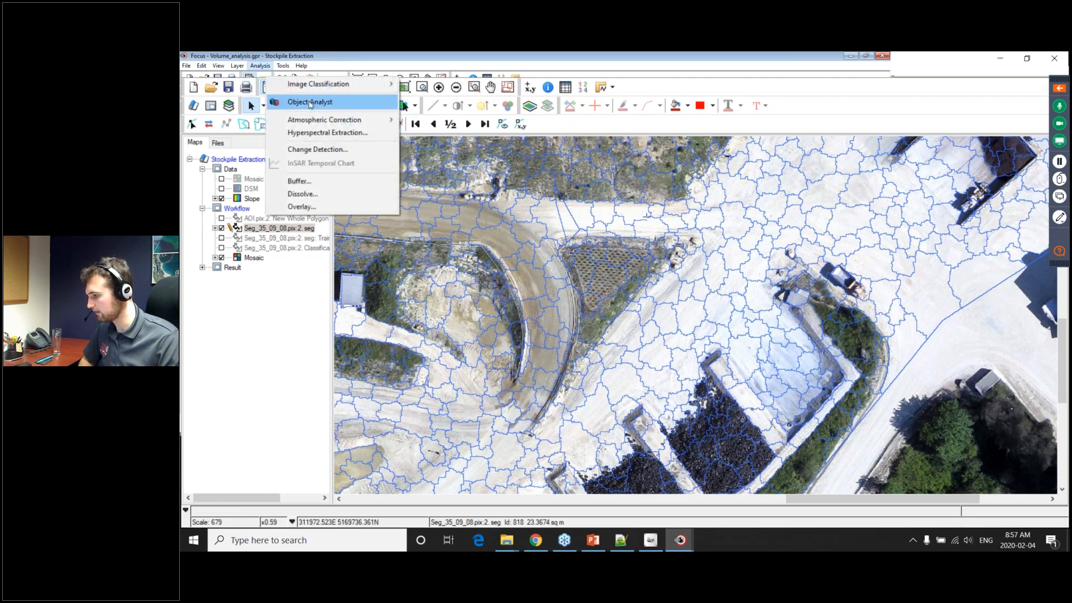
pyautogui.click(310, 103)
pyautogui.rightClick(650, 212)
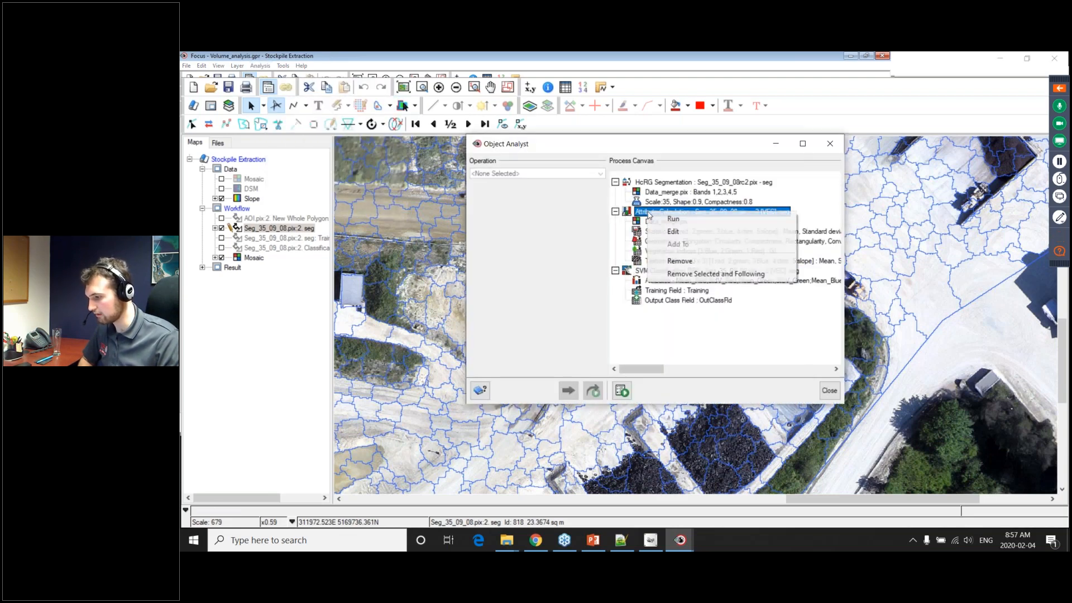
pyautogui.click(668, 232)
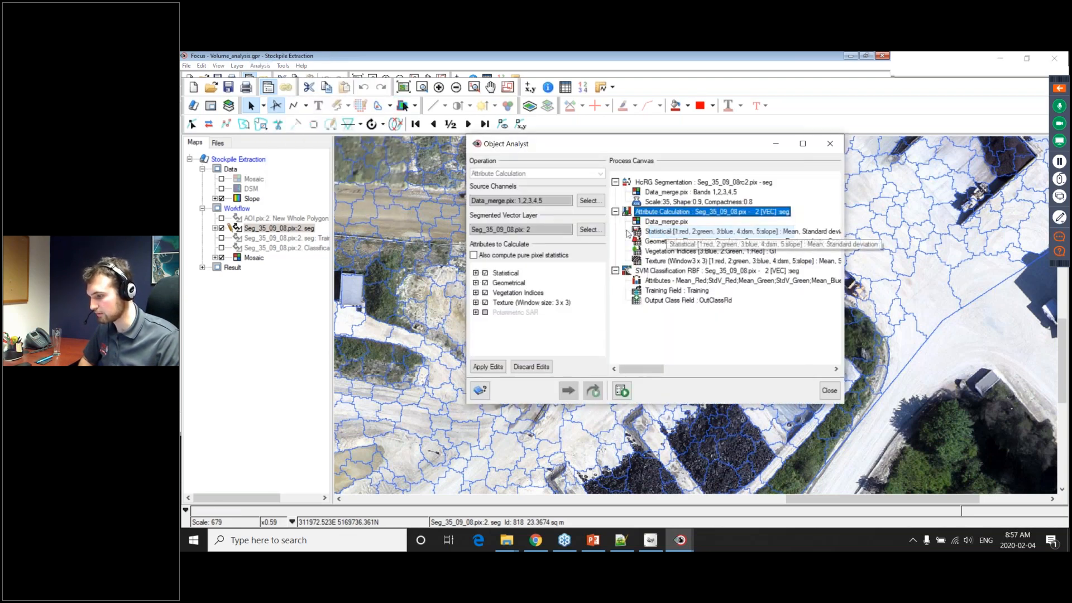
pyautogui.click(476, 273)
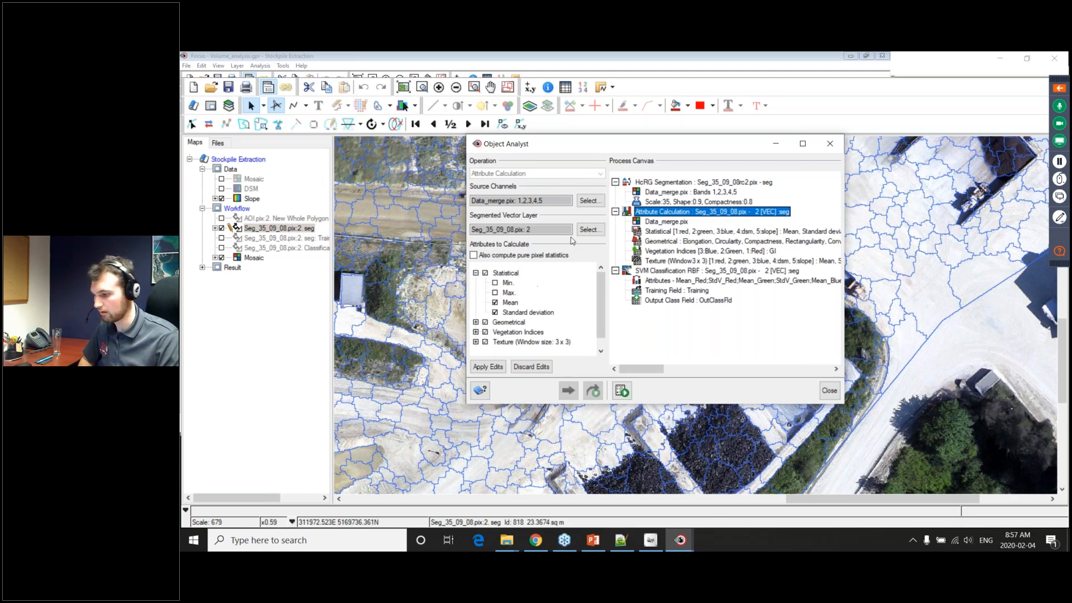
pyautogui.click(589, 201)
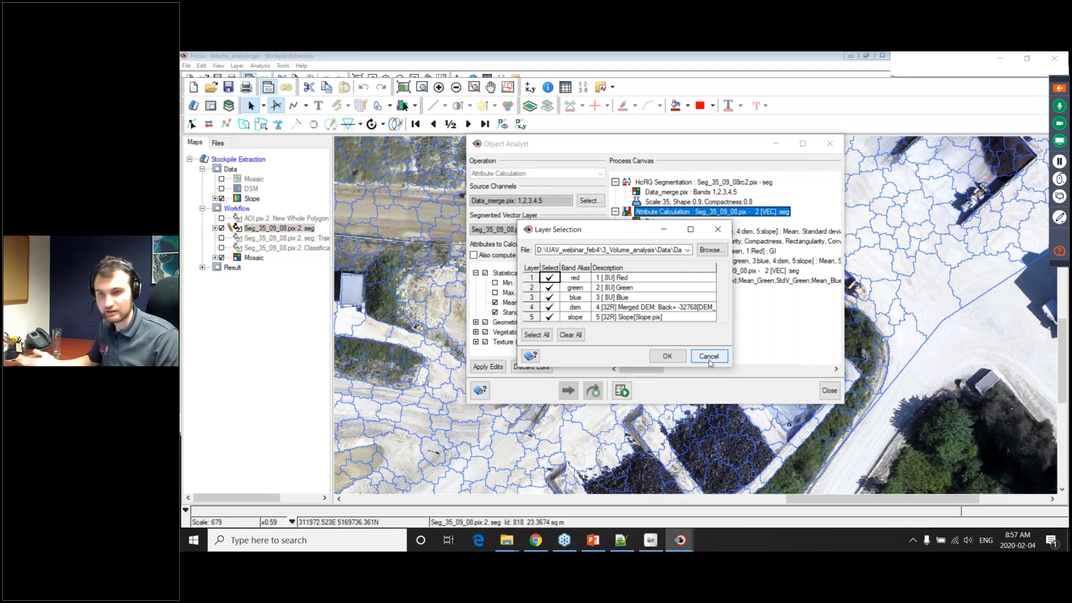
pyautogui.click(706, 357)
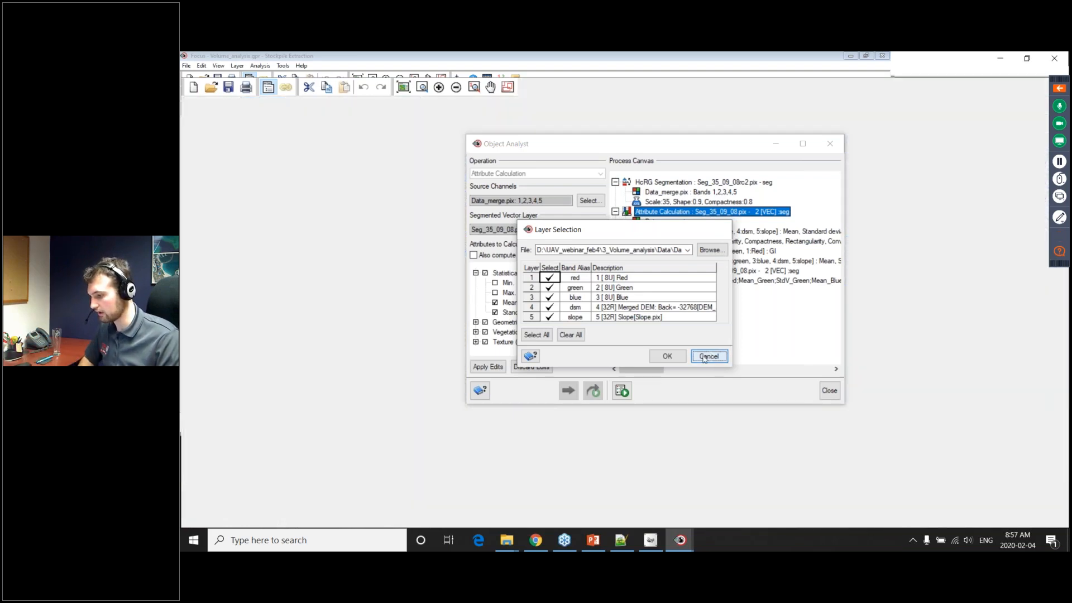
# Review the Geometrical, Vegetation Indices and Texture attributes chosen for the Attribute Calculation operation.
pyautogui.click(475, 322)
pyautogui.scroll(-2, 476, 322)
pyautogui.scroll(1, 476, 313)
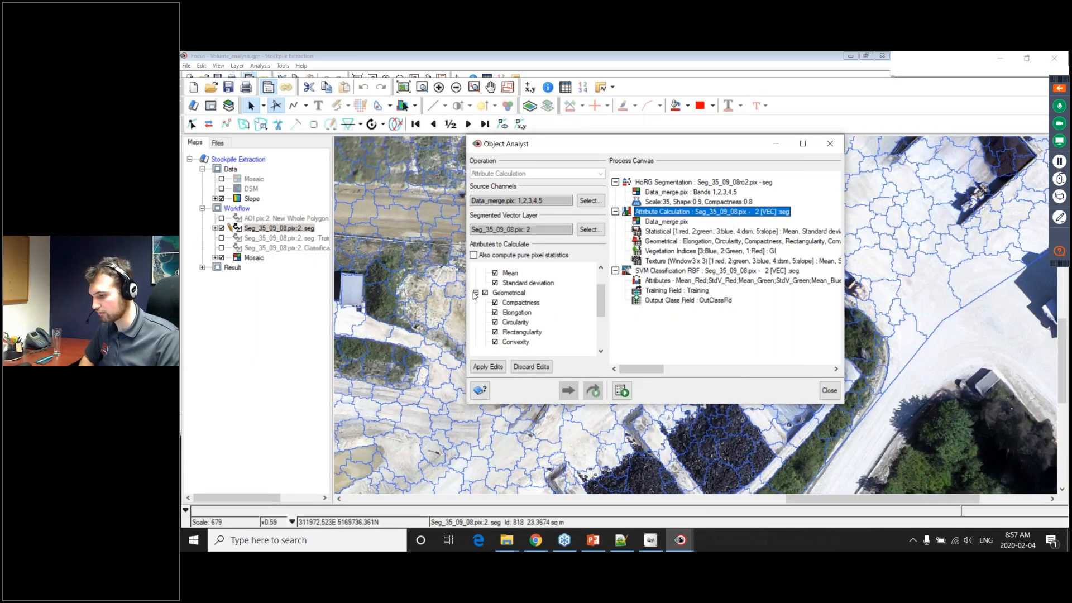
pyautogui.click(475, 292)
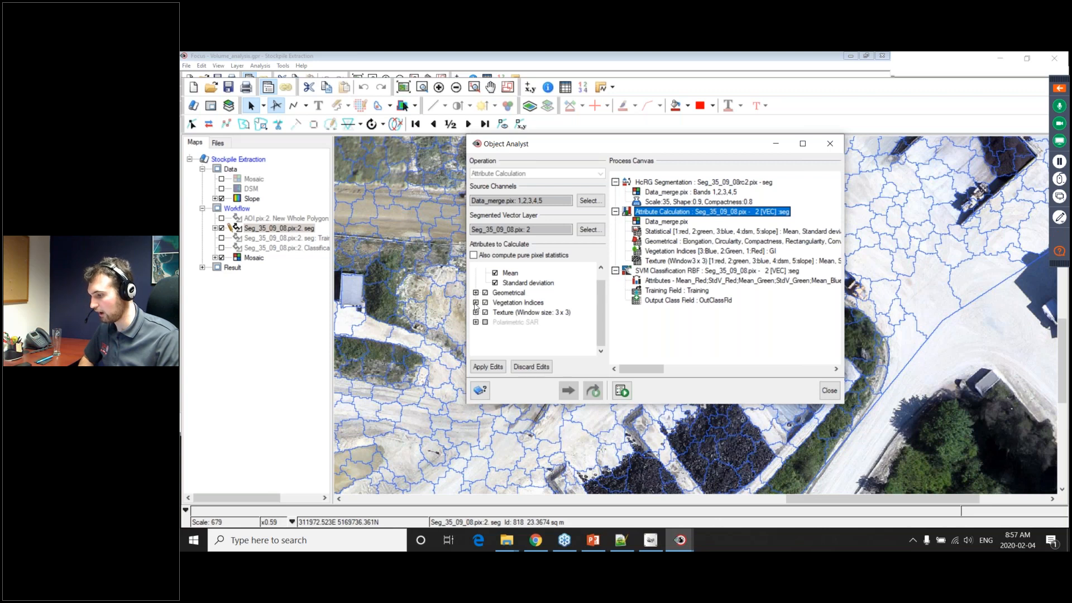
pyautogui.click(476, 303)
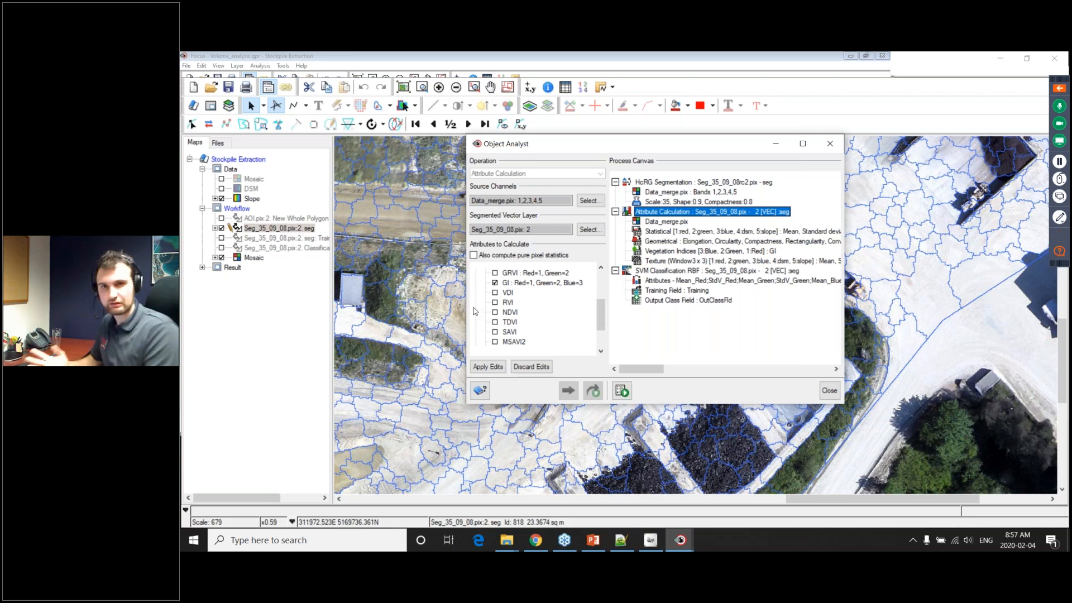
pyautogui.scroll(3, 473, 316)
pyautogui.click(475, 313)
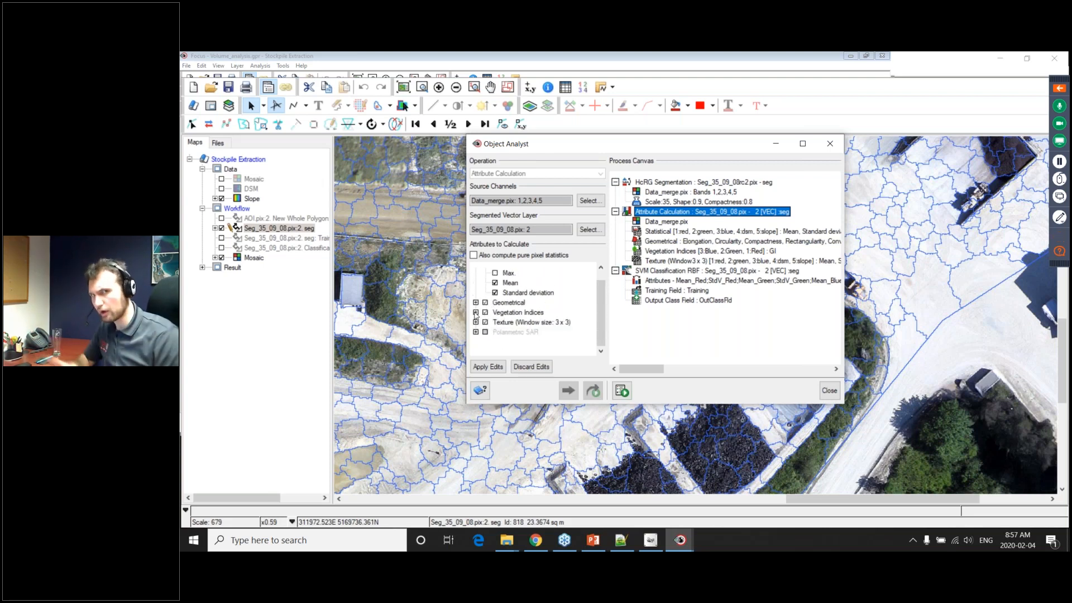
pyautogui.click(476, 322)
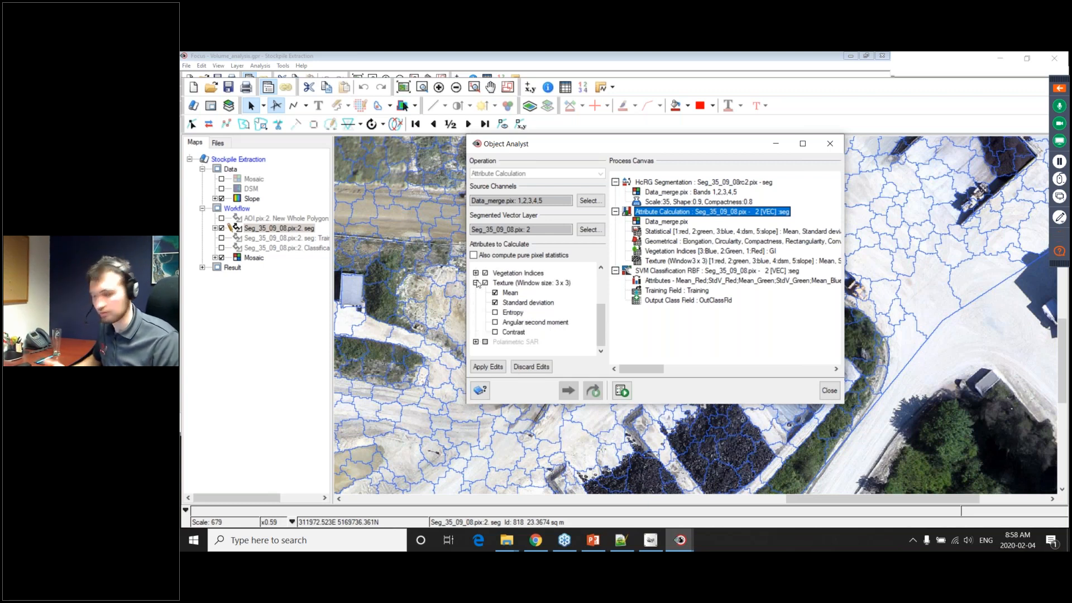
pyautogui.click(475, 283)
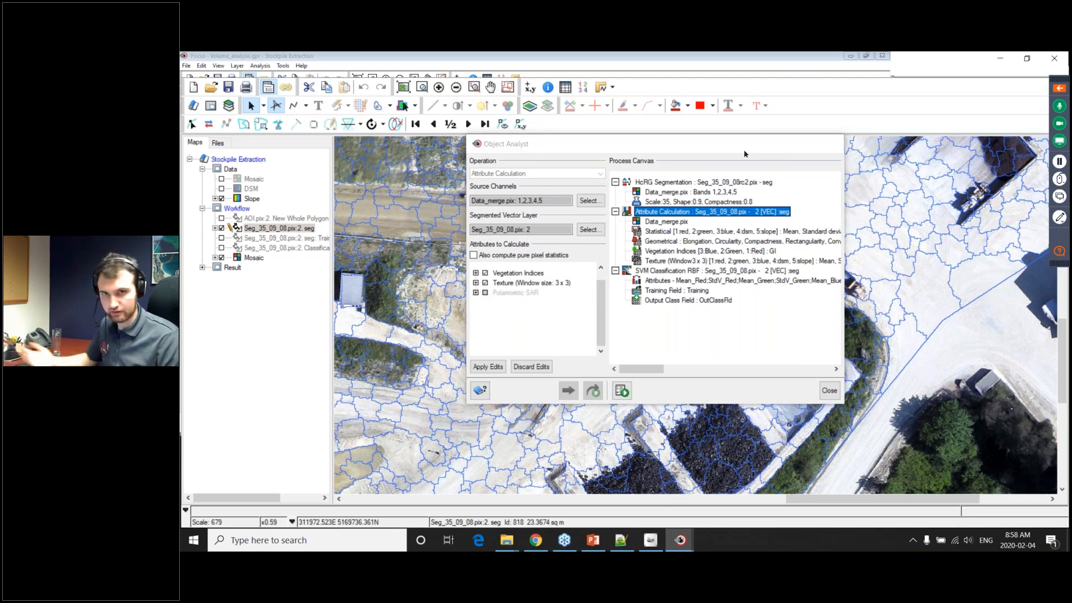
# Minimize Object Analyst, hide the plain segmentation layer, and display the training layer with its class list over the stockpile area.
pyautogui.click(779, 144)
pyautogui.click(221, 228)
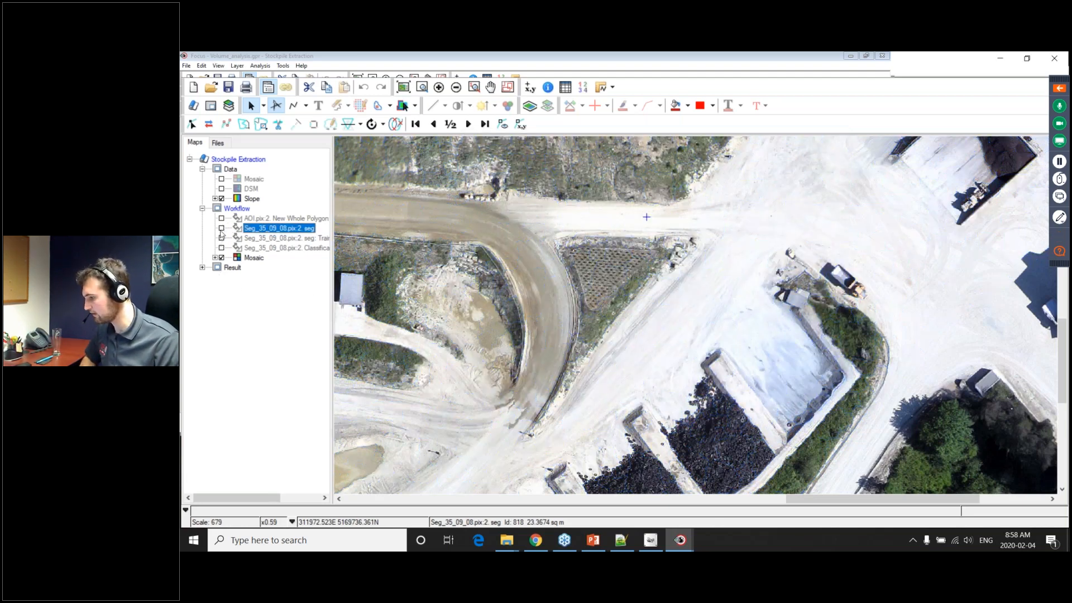
pyautogui.click(222, 238)
pyautogui.click(215, 239)
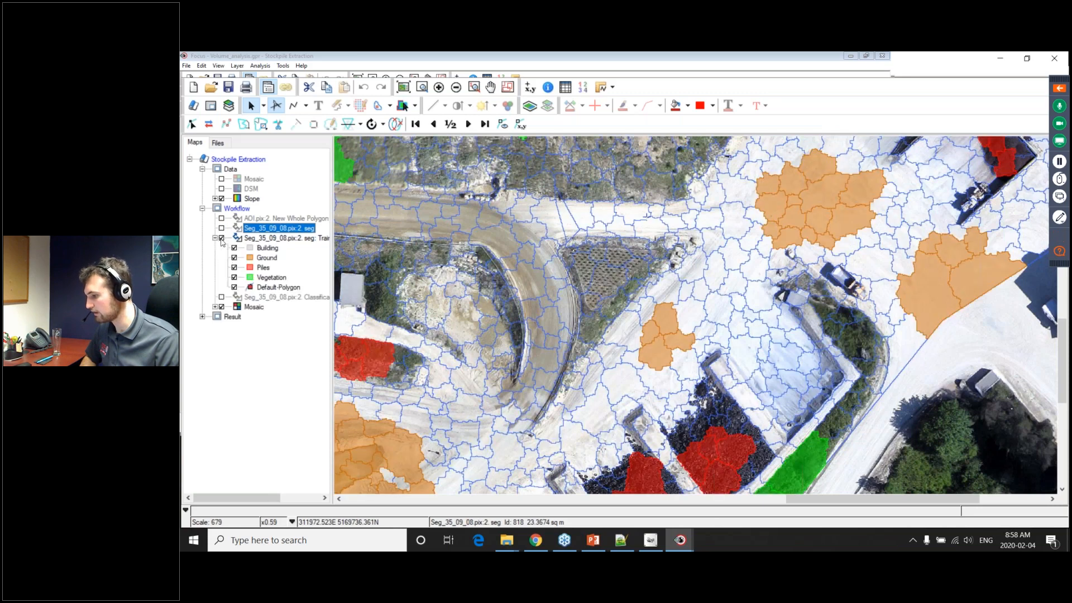
pyautogui.scroll(-1, 485, 258)
pyautogui.moveTo(561, 299); pyautogui.dragTo(593, 255)
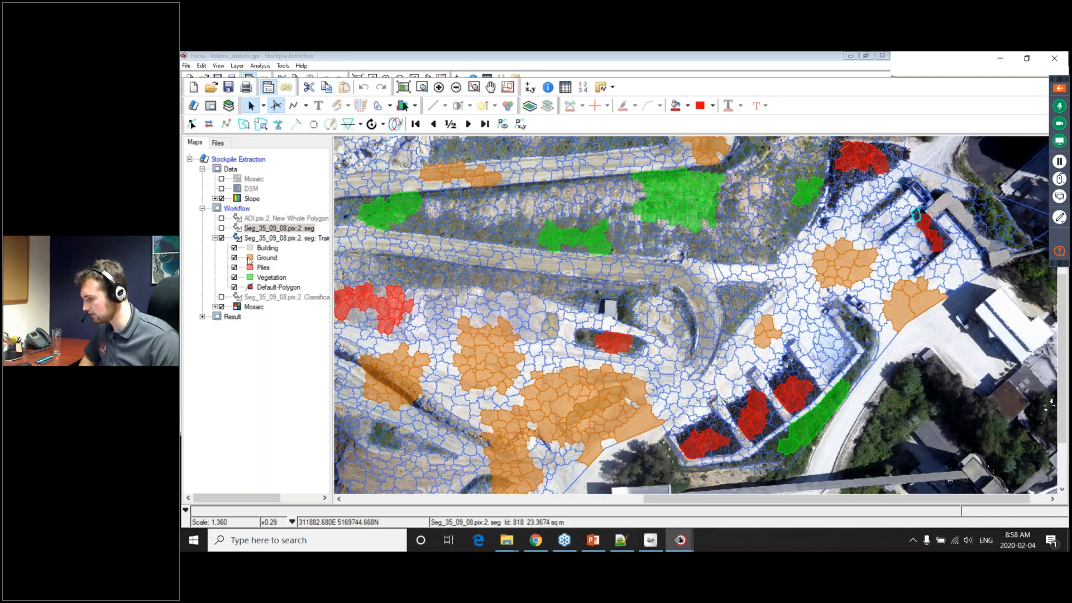
# Move the DSM layer from the Data map to just above Mosaic in the Workflow map, and hide the training layer.
pyautogui.moveTo(248, 189); pyautogui.dragTo(223, 298)
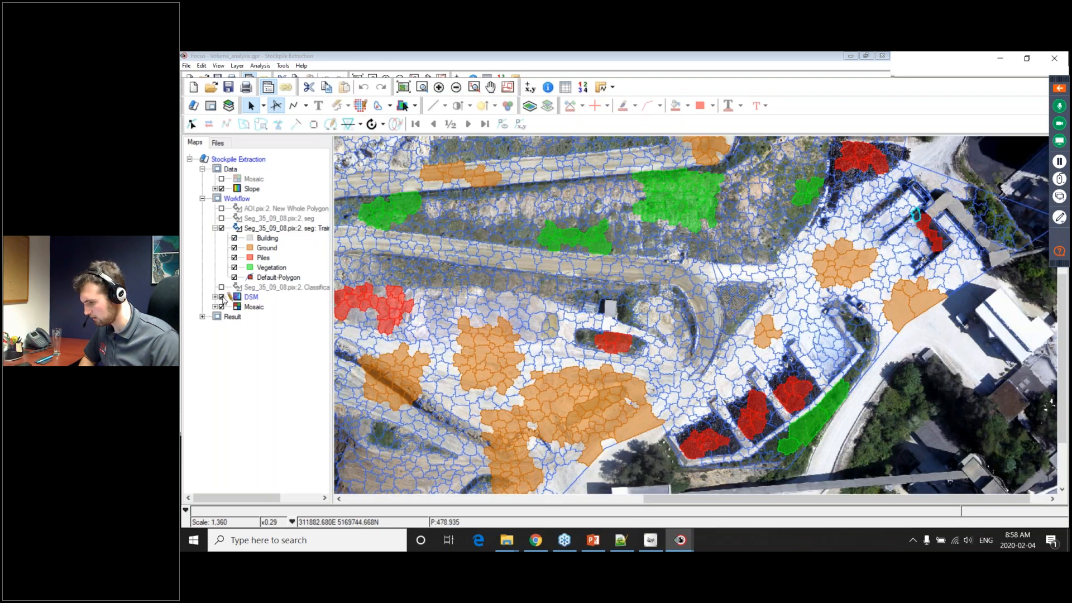
pyautogui.click(451, 311)
pyautogui.moveTo(674, 325); pyautogui.dragTo(706, 308)
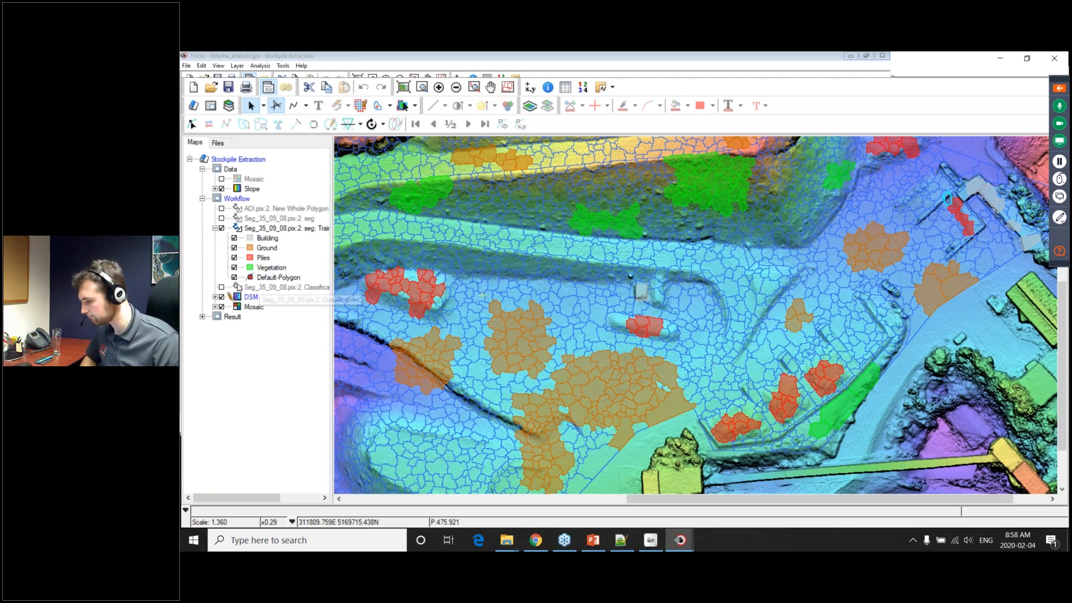
pyautogui.click(221, 229)
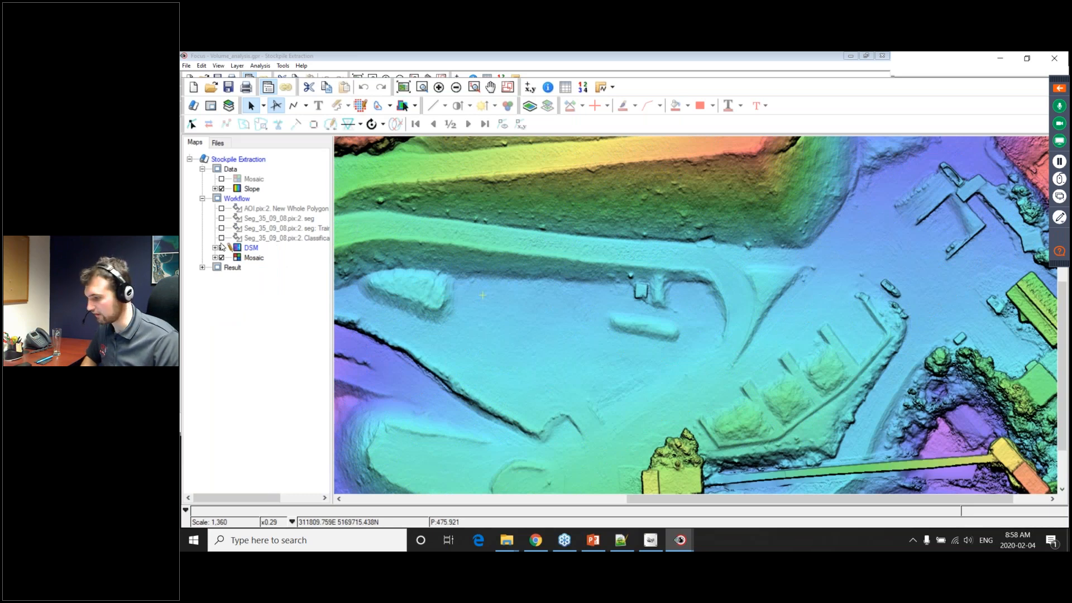
# Hide the DSM and display the classification layer with only the Piles class visible over the whole quarry mosaic.
pyautogui.click(222, 248)
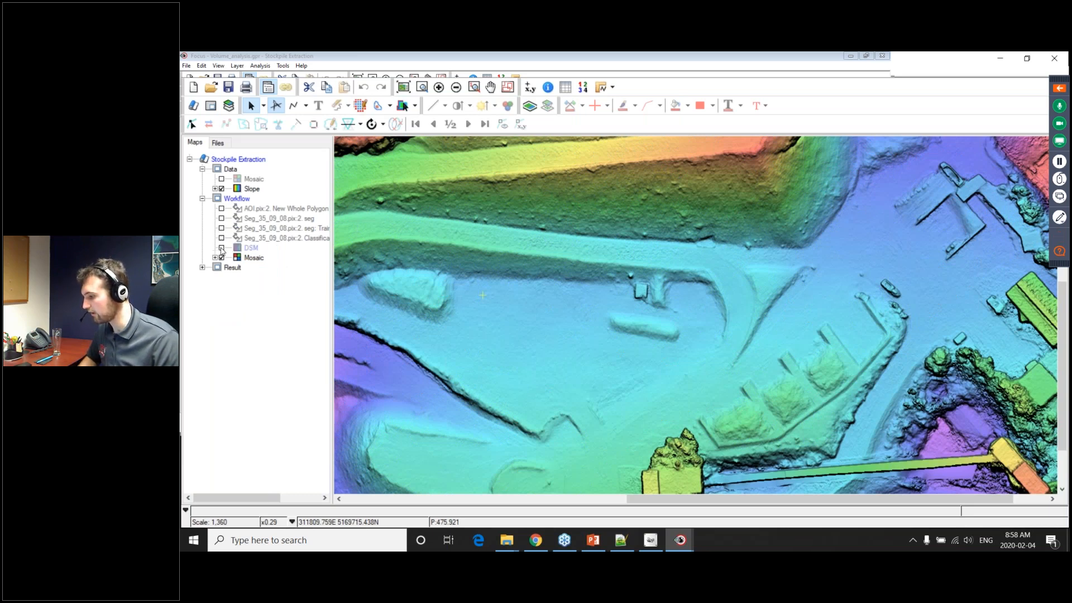
pyautogui.click(222, 239)
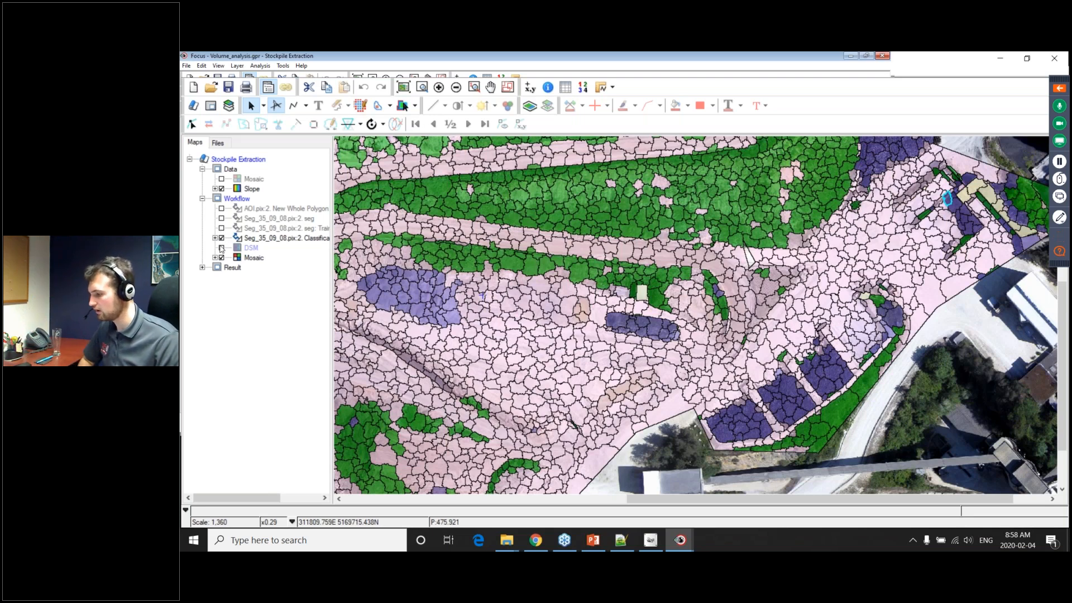
pyautogui.click(215, 238)
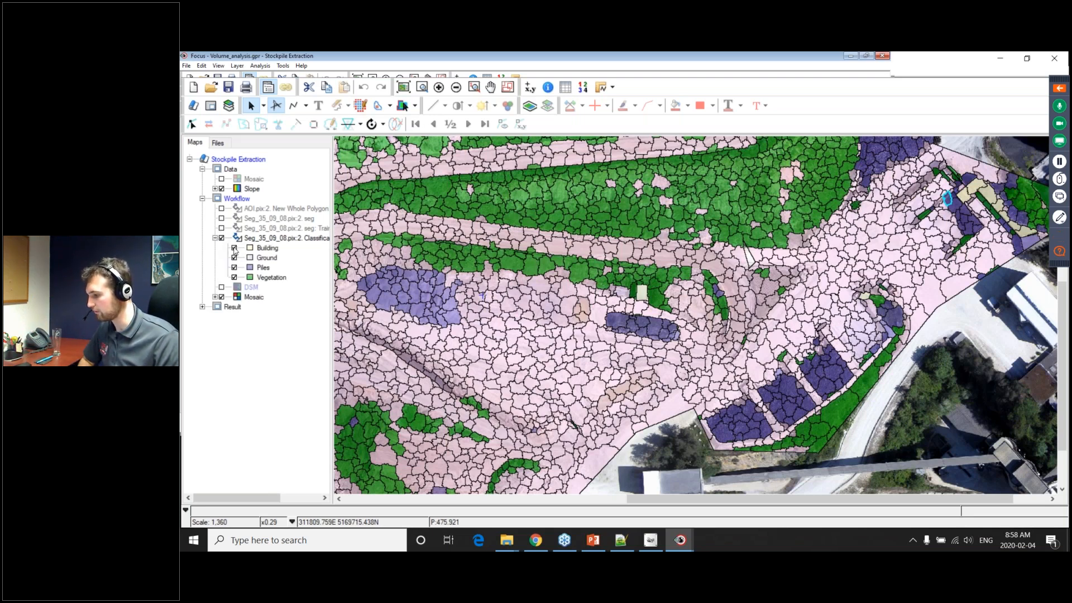
pyautogui.click(234, 277)
pyautogui.scroll(-1, 862, 420)
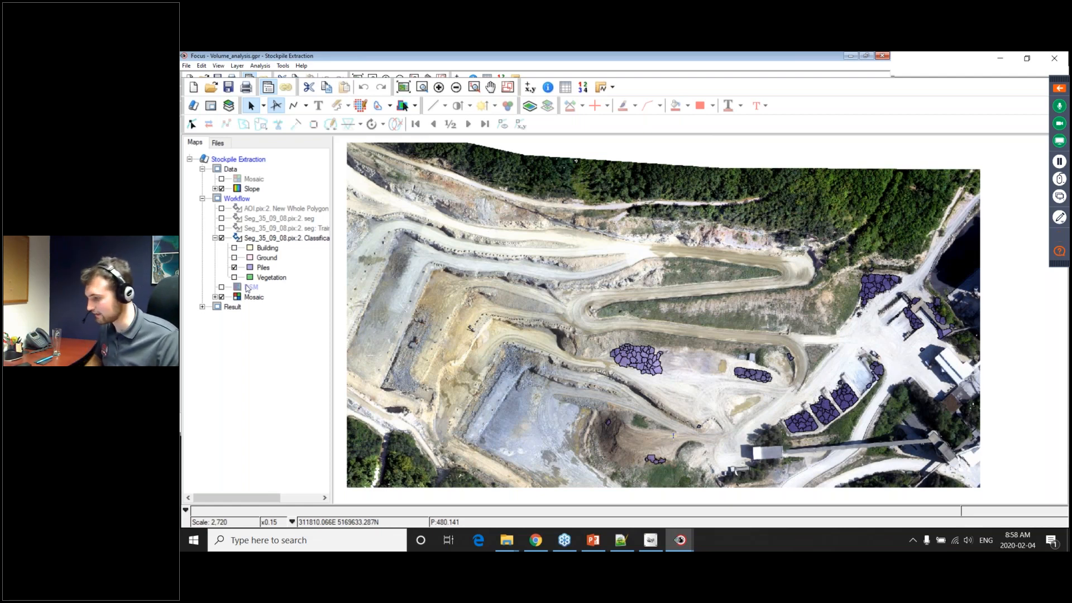
pyautogui.click(215, 239)
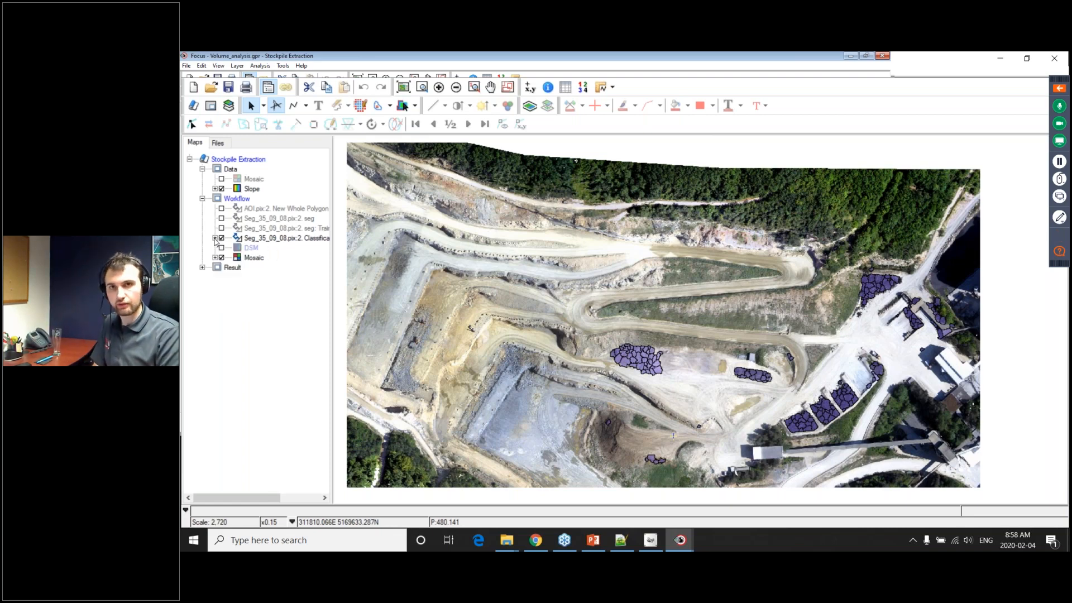
# Switch to the Result map, expand its layers, and display DEM_clip_dtm_orig.pix beneath the pile outlines.
pyautogui.click(224, 270)
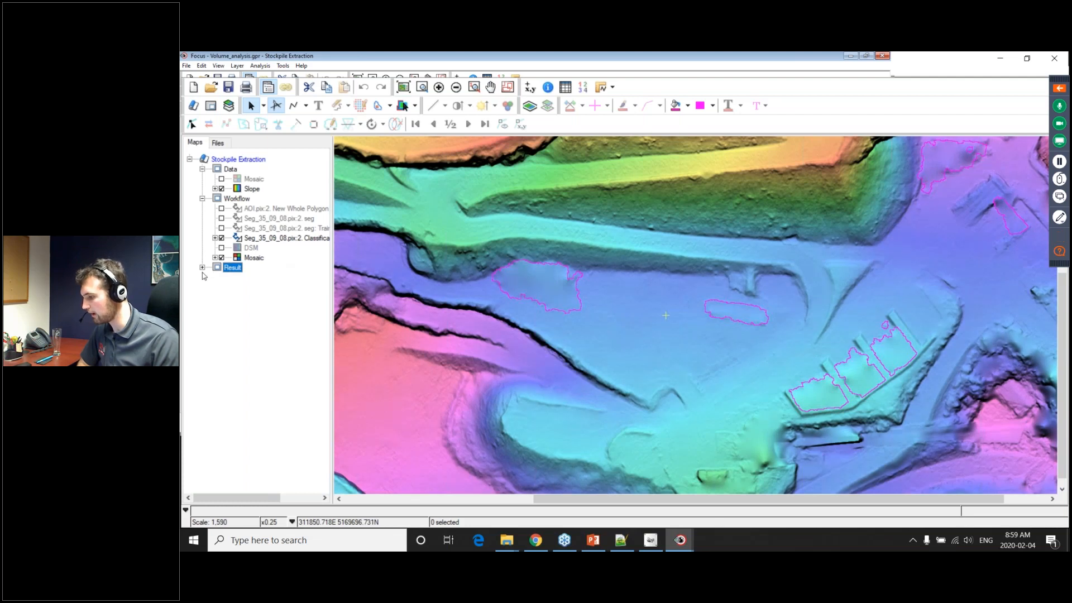
pyautogui.click(202, 268)
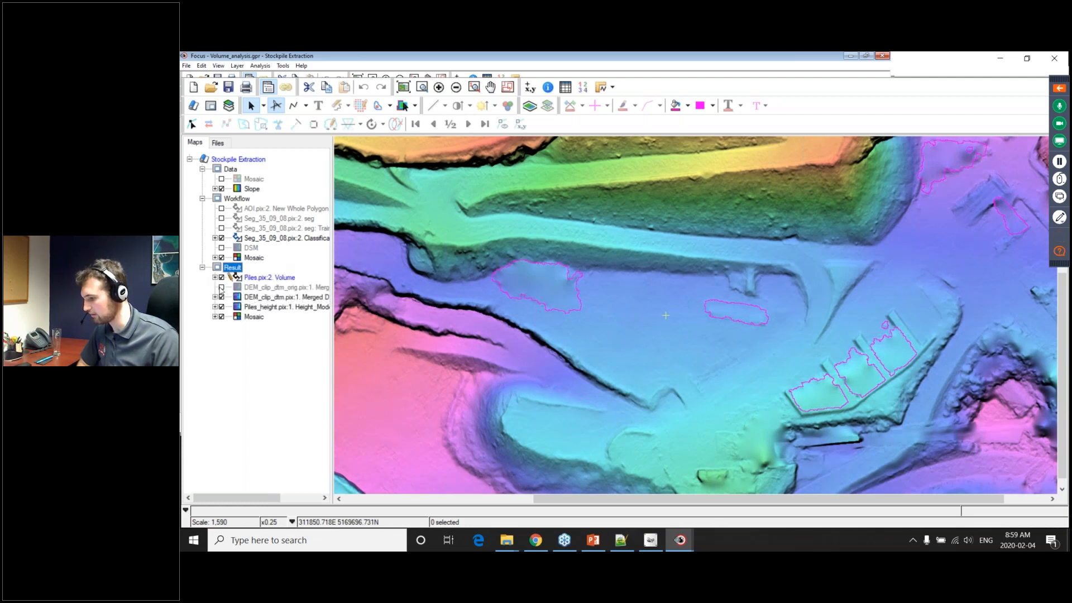
pyautogui.moveTo(889, 205); pyautogui.dragTo(820, 235)
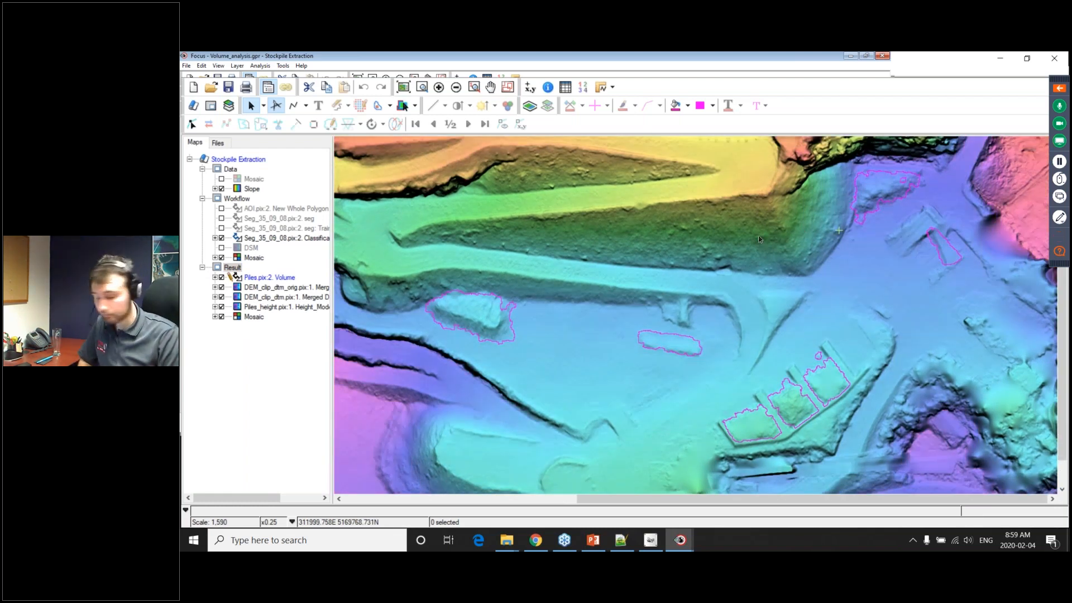
# Hide DEM_clip_dtm_orig.pix in the Result map to display DEM_clip_dtm.pix beneath the pile outlines.
pyautogui.click(221, 287)
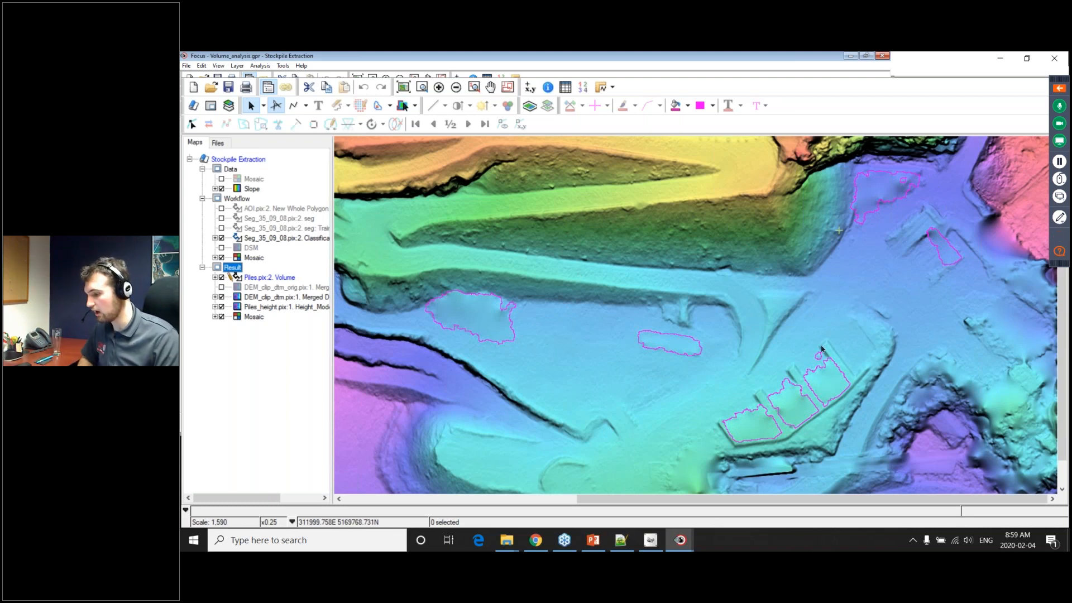
pyautogui.scroll(-1, 821, 349)
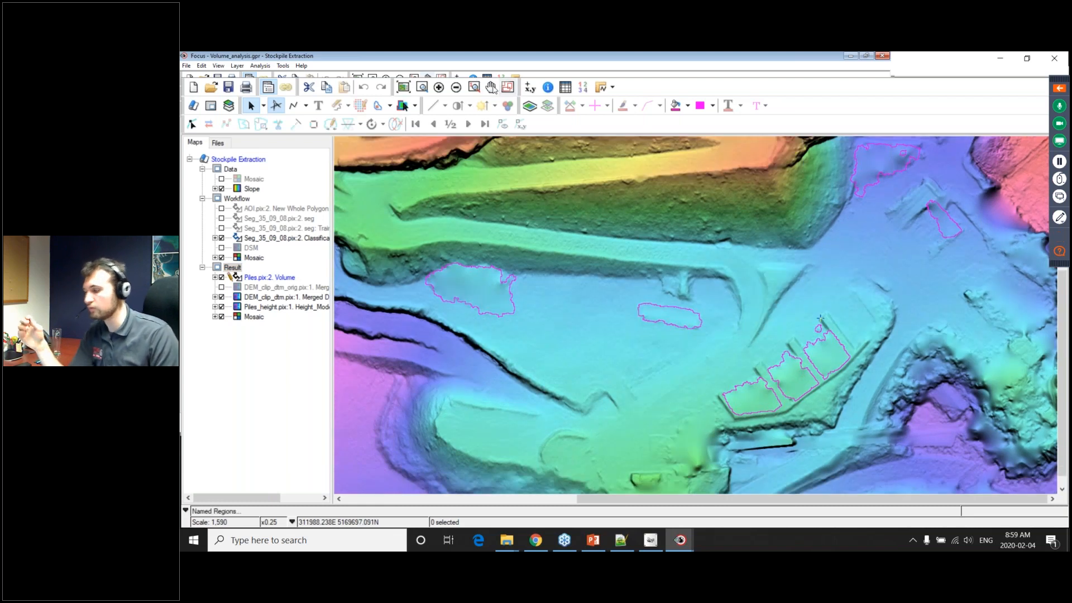
# Open the Change Detection tool, view its inclusion and exclusion mask options, and close it without running.
pyautogui.click(260, 65)
pyautogui.click(316, 149)
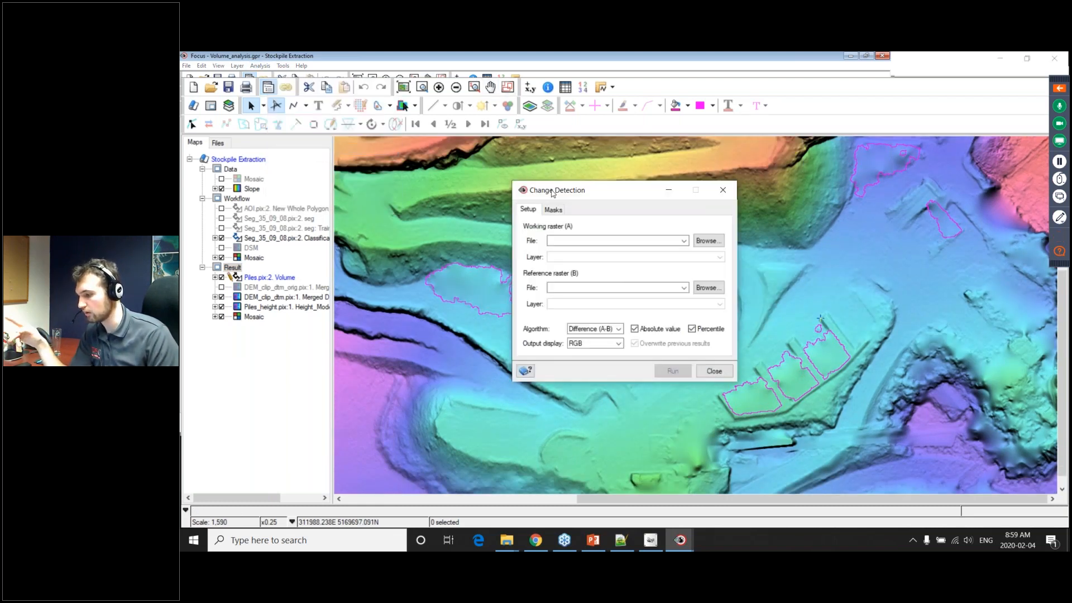
pyautogui.moveTo(545, 192); pyautogui.dragTo(546, 161)
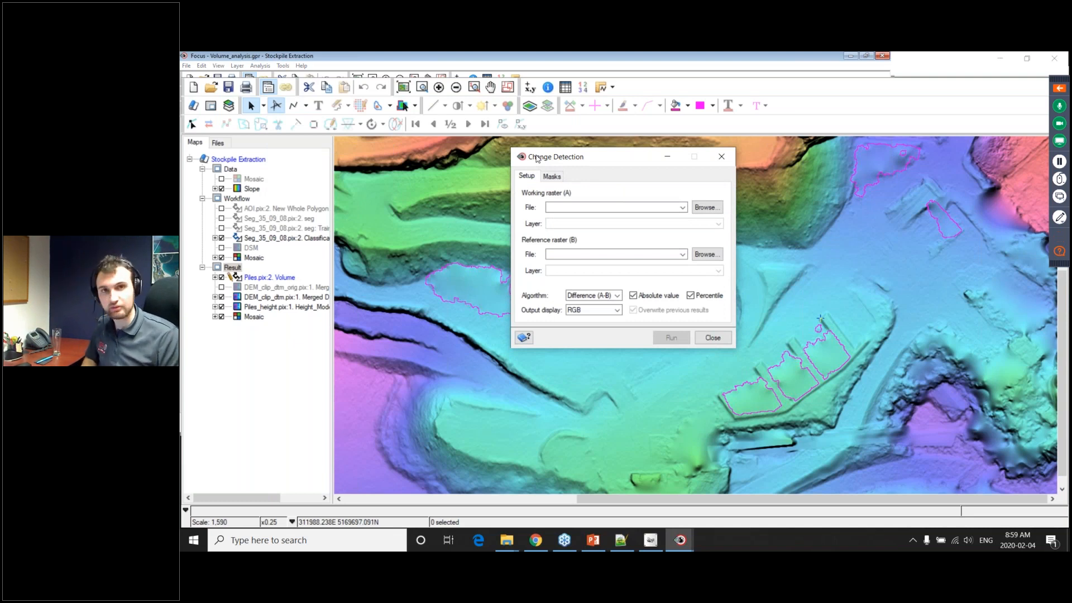
pyautogui.click(551, 176)
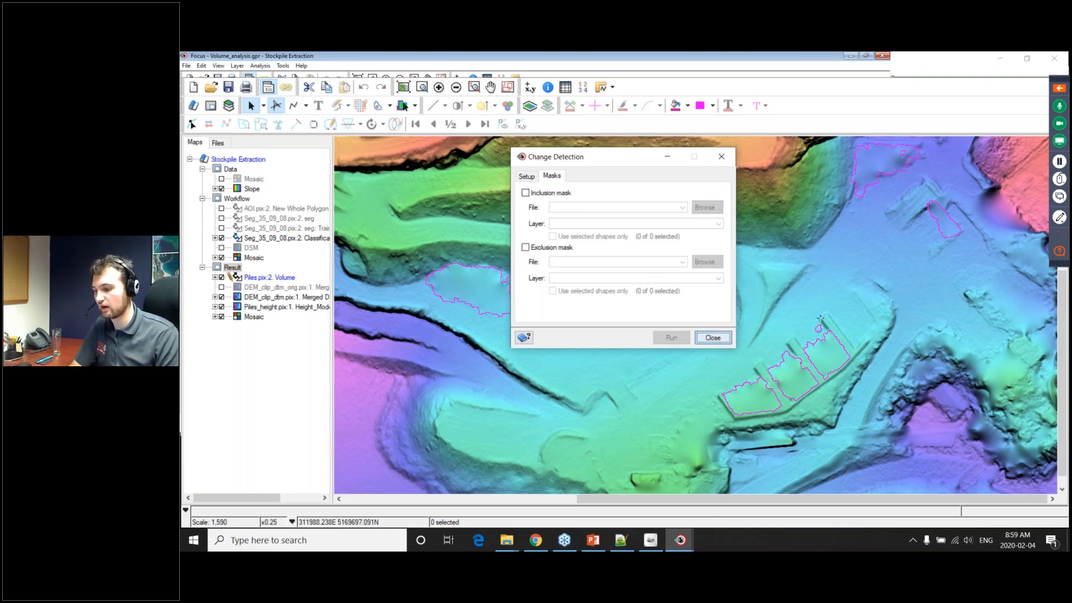
pyautogui.click(713, 337)
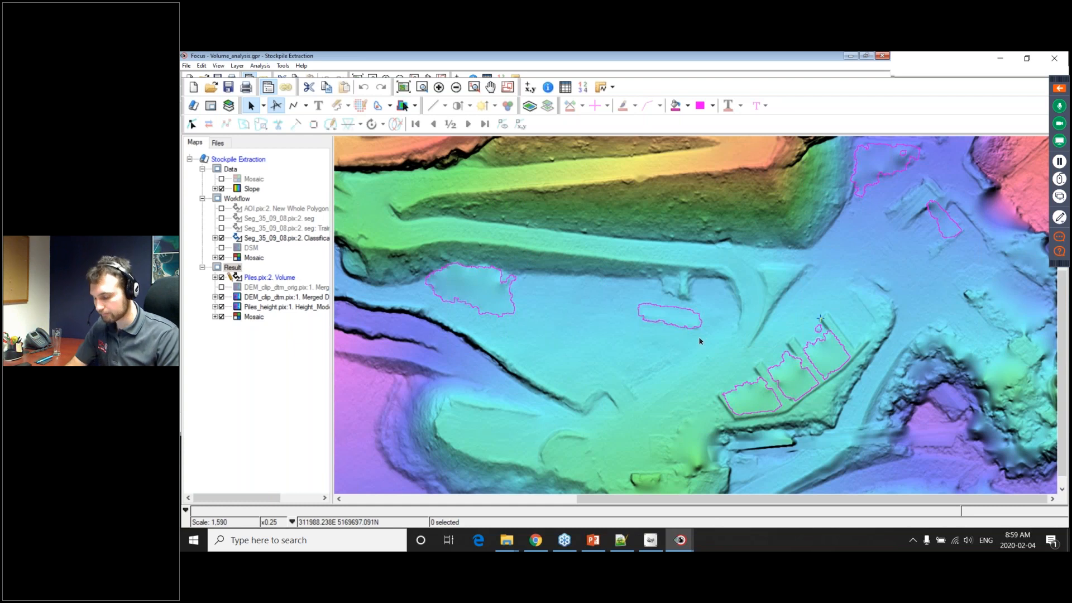
# Hide DEM_clip_dtm.pix in the Result map to display the Piles_height.pix height model over the mosaic.
pyautogui.click(221, 297)
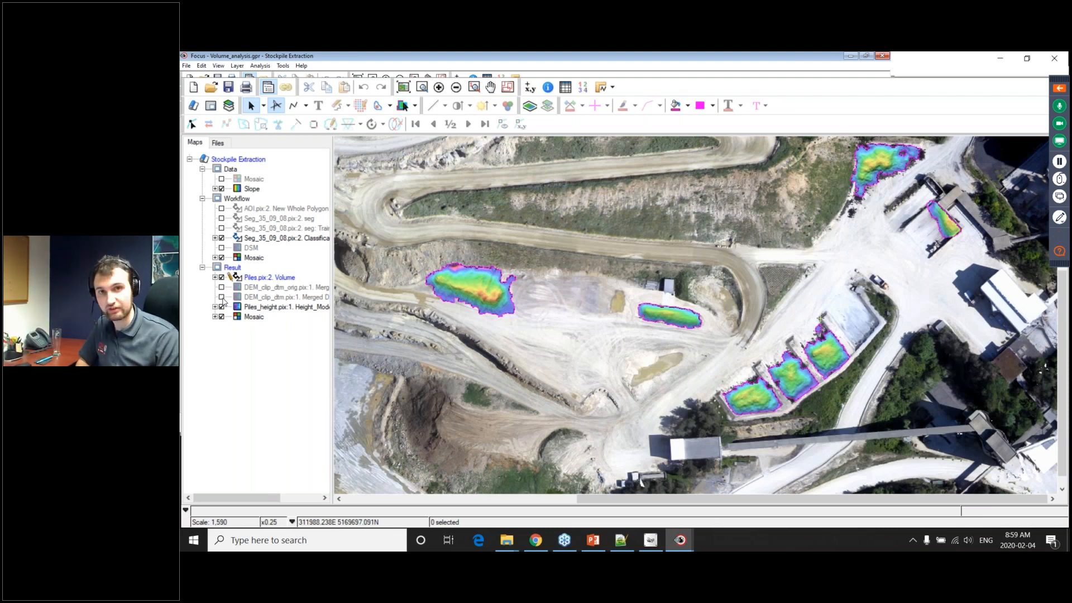
pyautogui.click(294, 308)
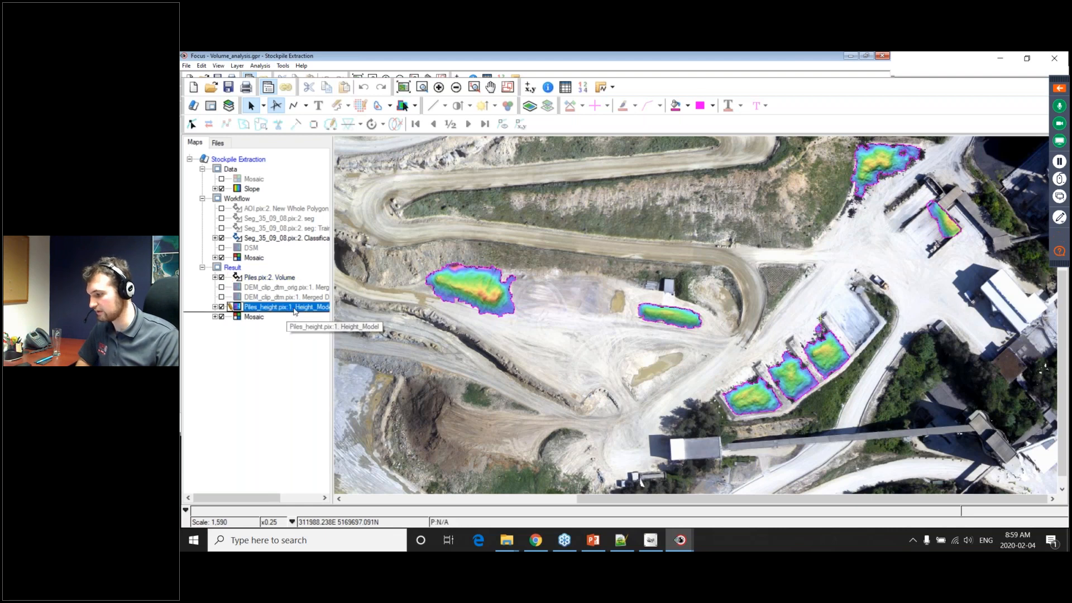
pyautogui.rightClick(294, 311)
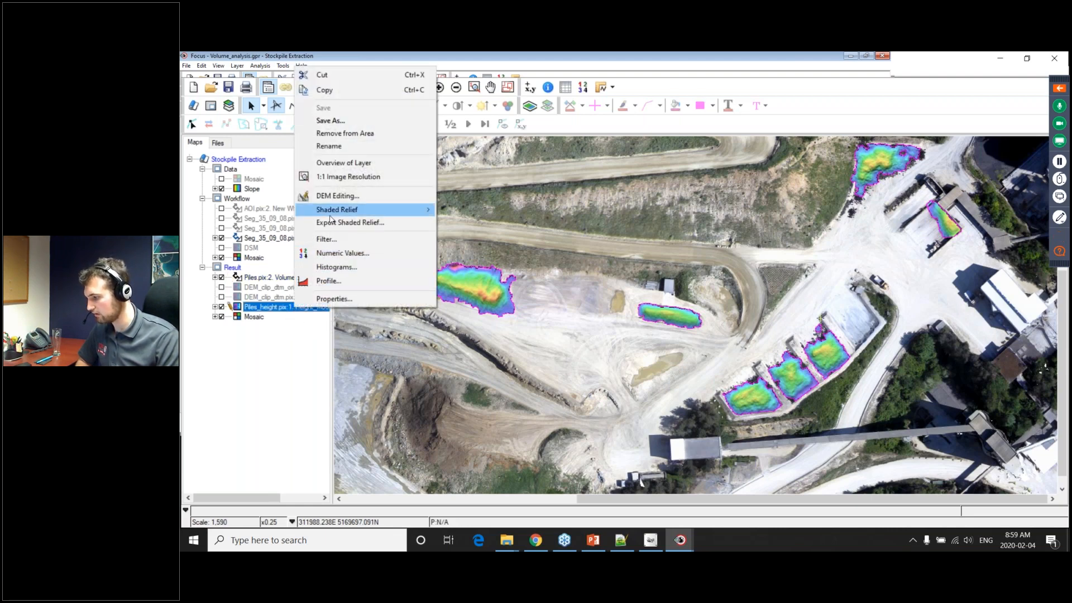
pyautogui.click(259, 357)
# Examine the Volume_meters_cube field in the attribute table of the Piles.pix Volume layer, and close the table.
pyautogui.click(252, 248)
pyautogui.click(258, 278)
pyautogui.rightClick(259, 278)
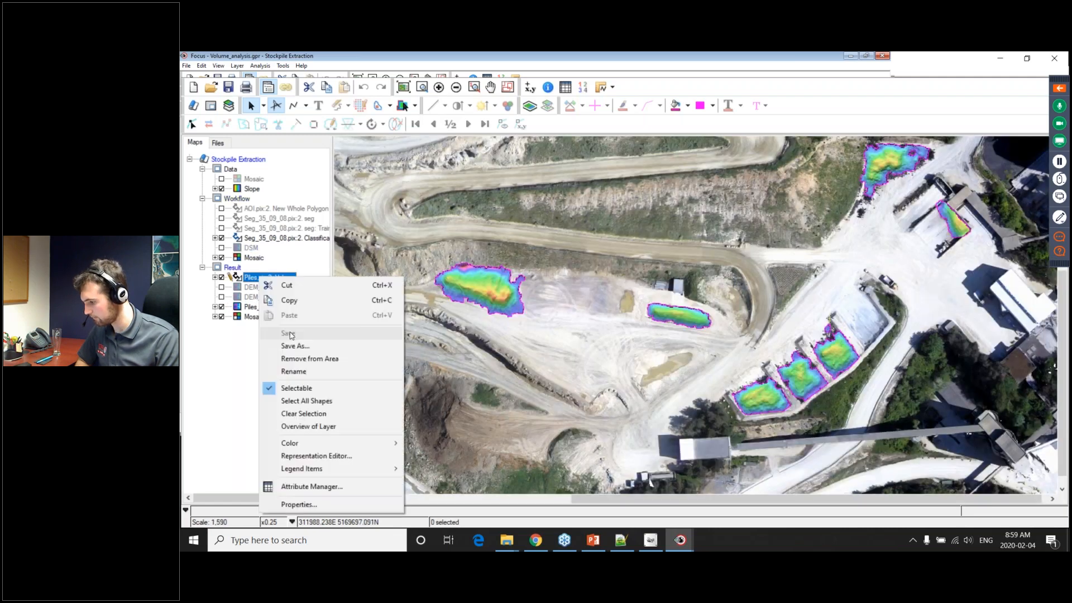
pyautogui.click(320, 488)
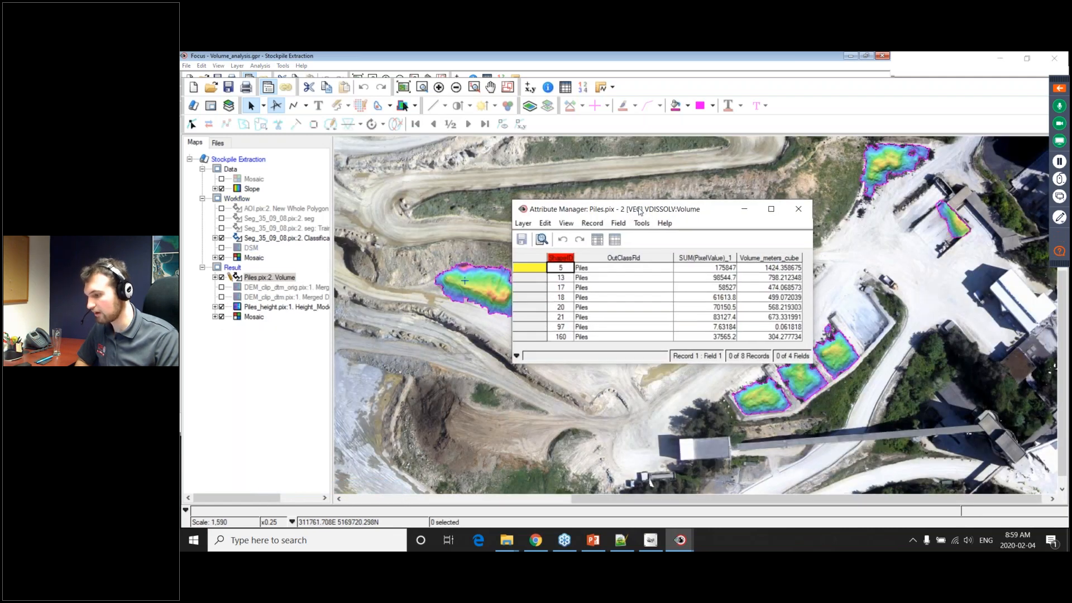
pyautogui.moveTo(639, 210); pyautogui.dragTo(483, 147)
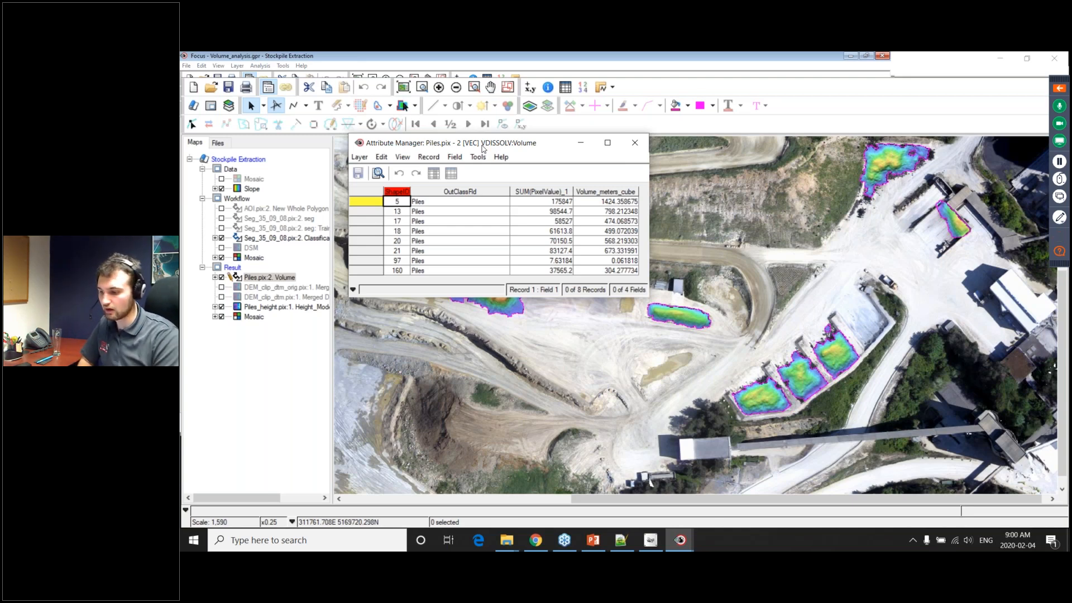
pyautogui.click(606, 193)
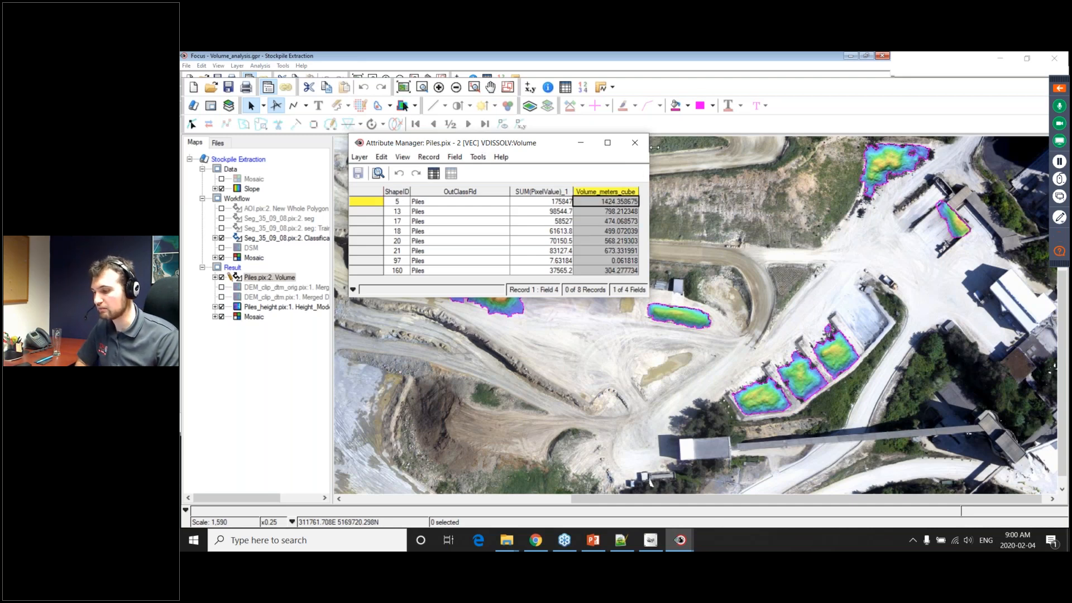
pyautogui.click(641, 142)
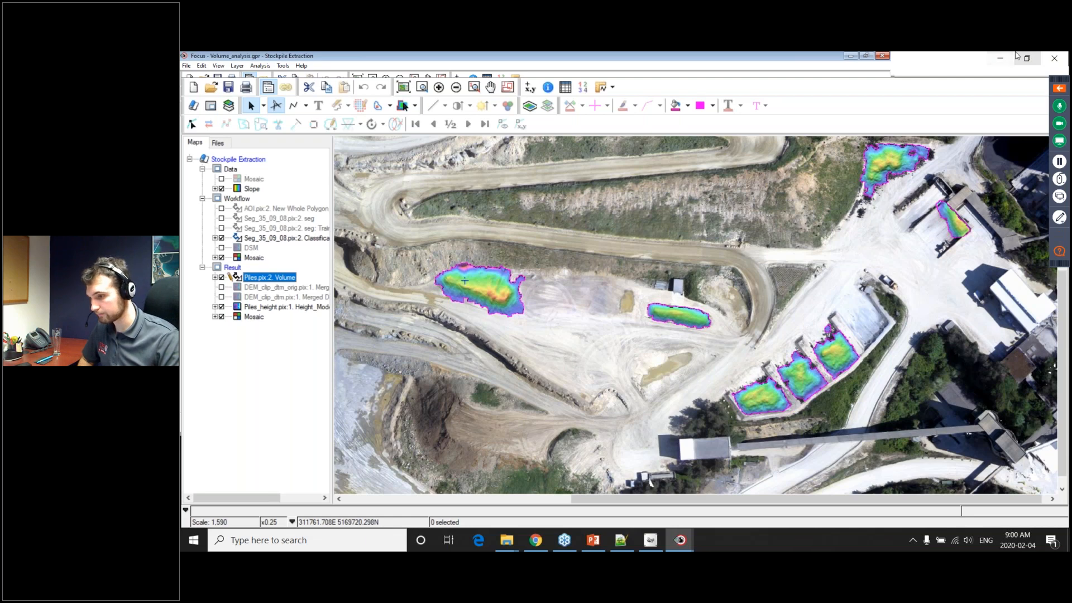
# Minimize the Volume_analysis project window and the 3_Volume_analysis folder window to show the desktop.
pyautogui.click(1000, 58)
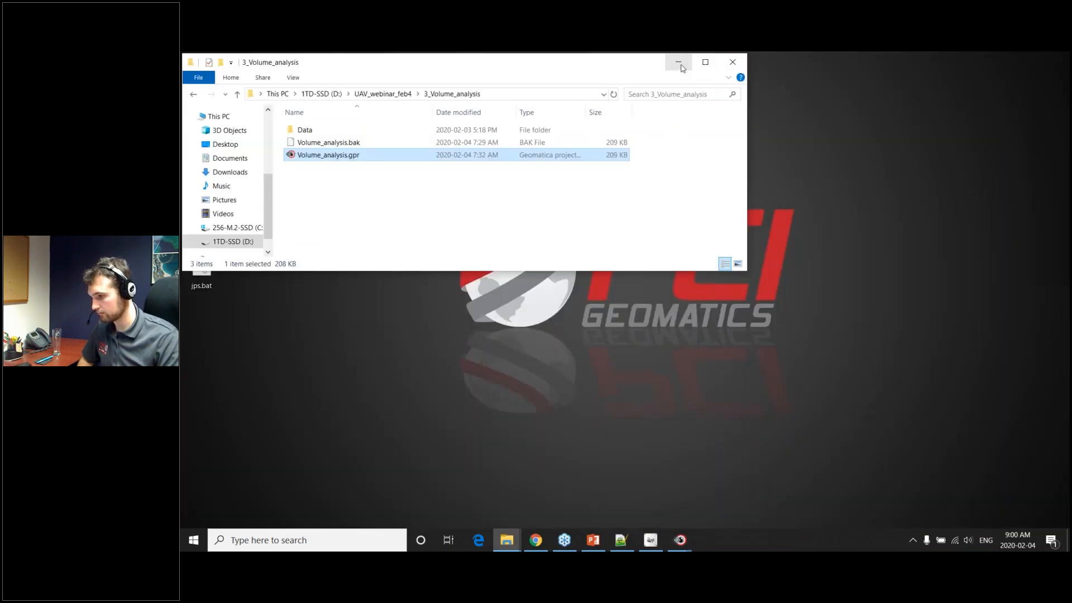
pyautogui.click(679, 62)
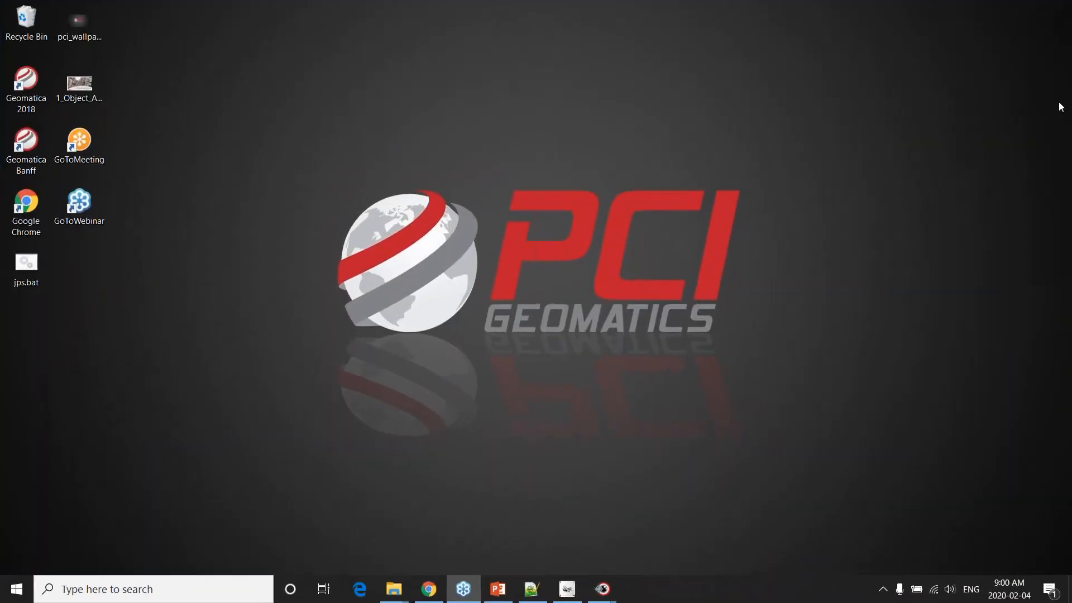